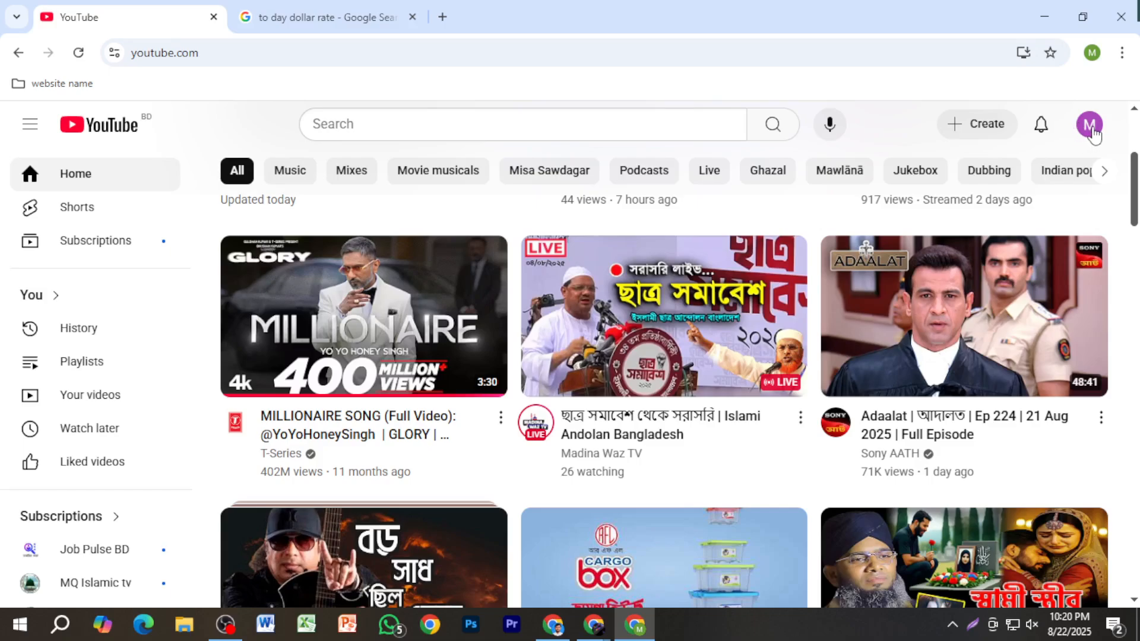
# Open the YouTube account settings and start creating a new channel, placing the cursor in its empty name field.
pyautogui.click(1093, 128)
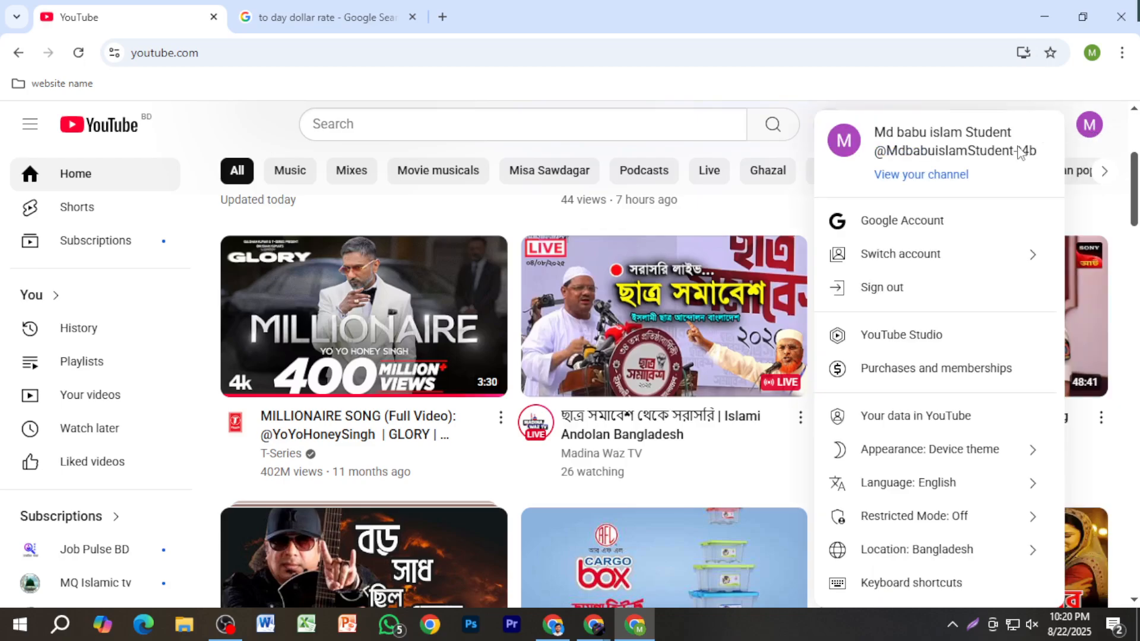
pyautogui.scroll(-3, 941, 508)
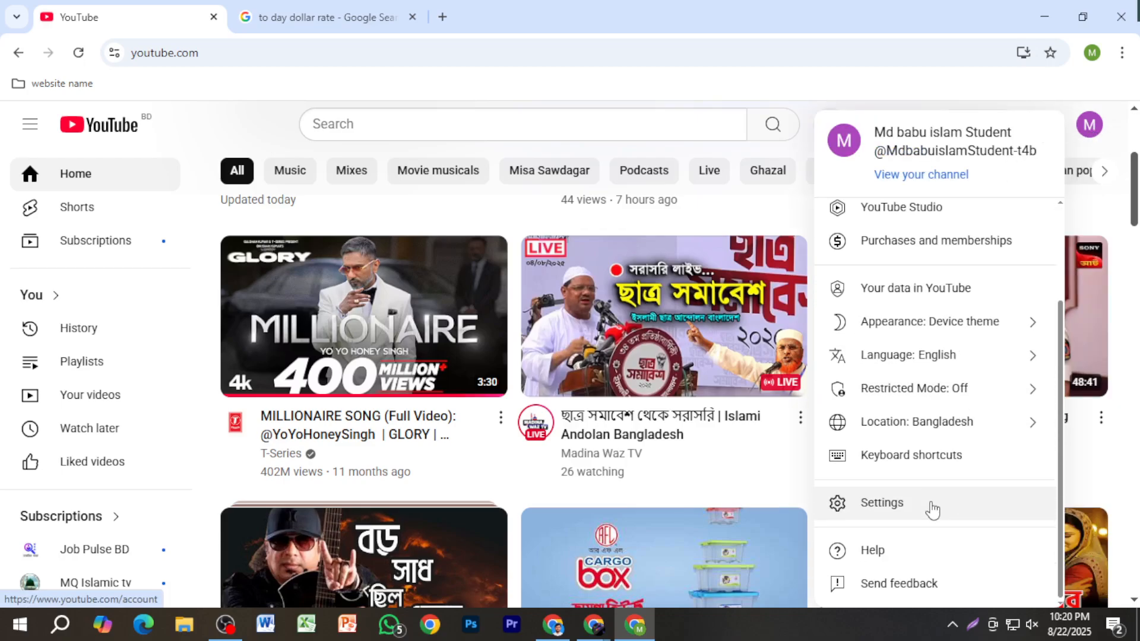
pyautogui.click(931, 509)
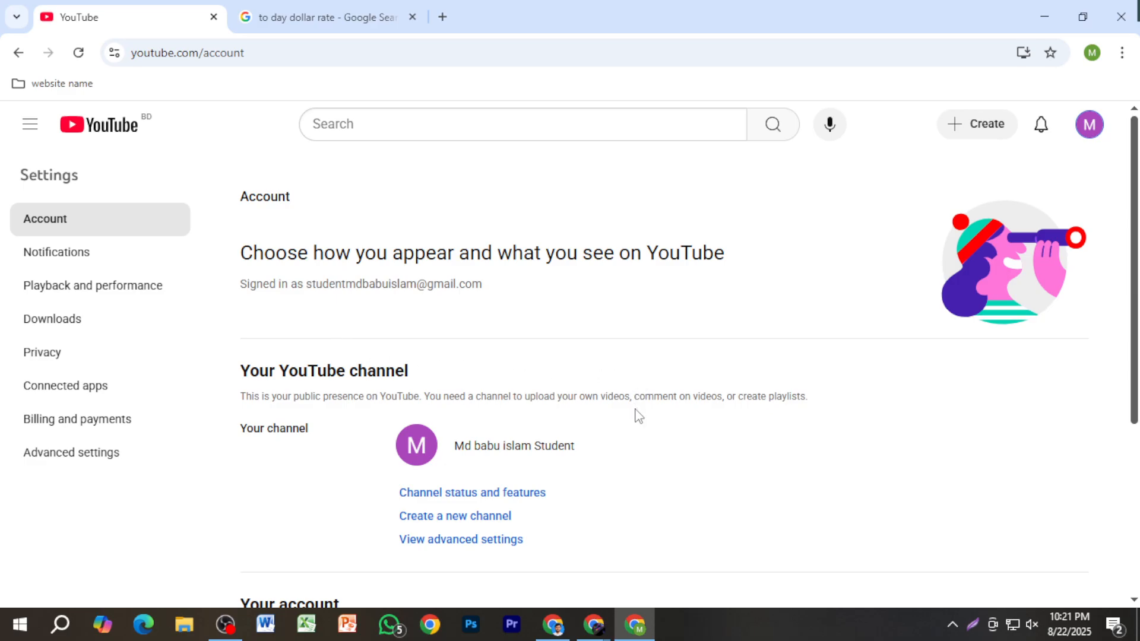
pyautogui.click(504, 521)
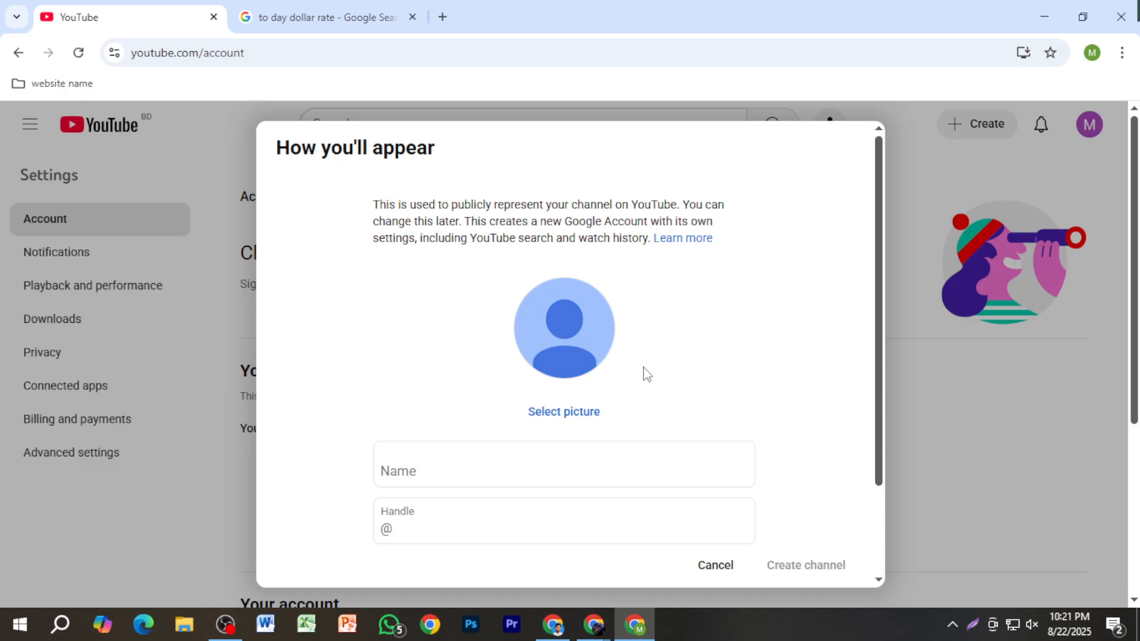
pyautogui.click(501, 467)
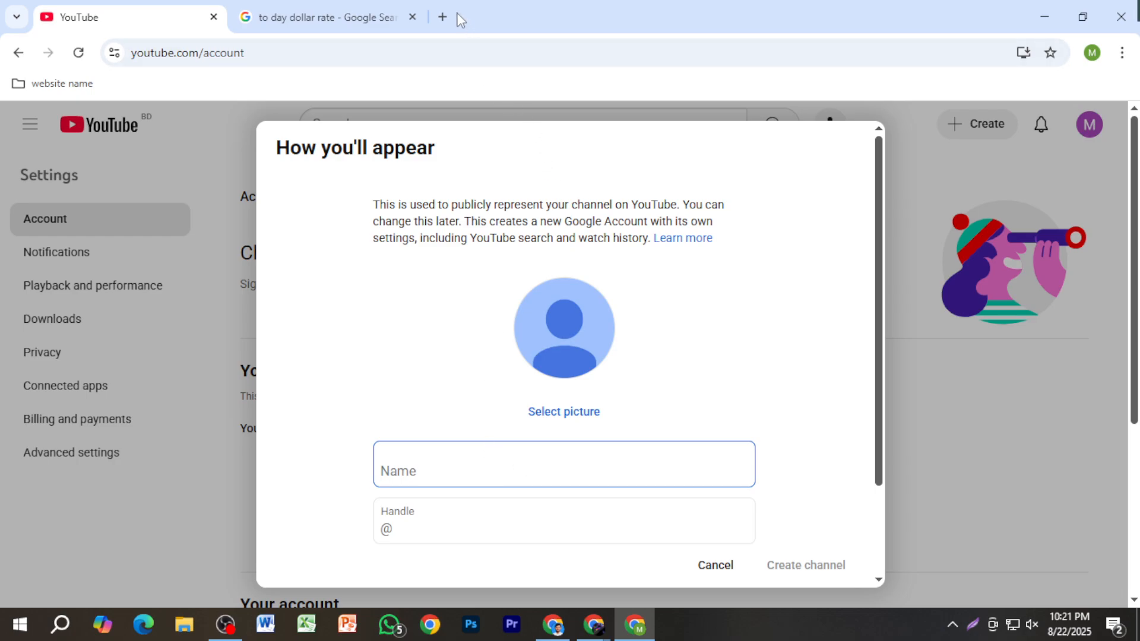
# Open ChatGPT in a new browser tab, and return to the new channel form on YouTube.
pyautogui.click(442, 17)
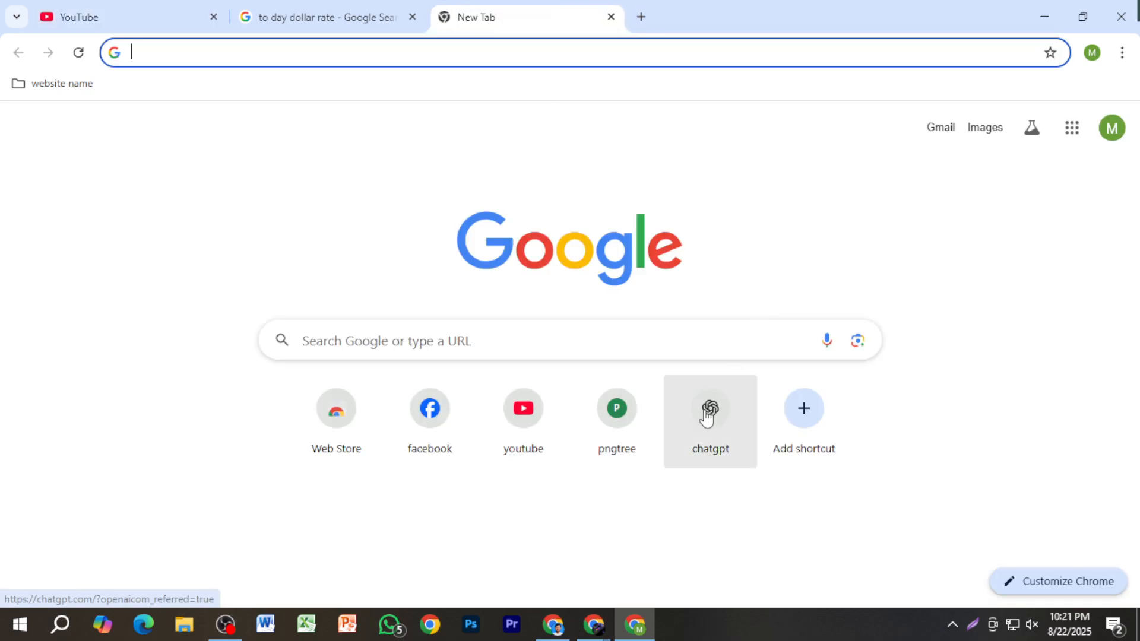
pyautogui.click(706, 417)
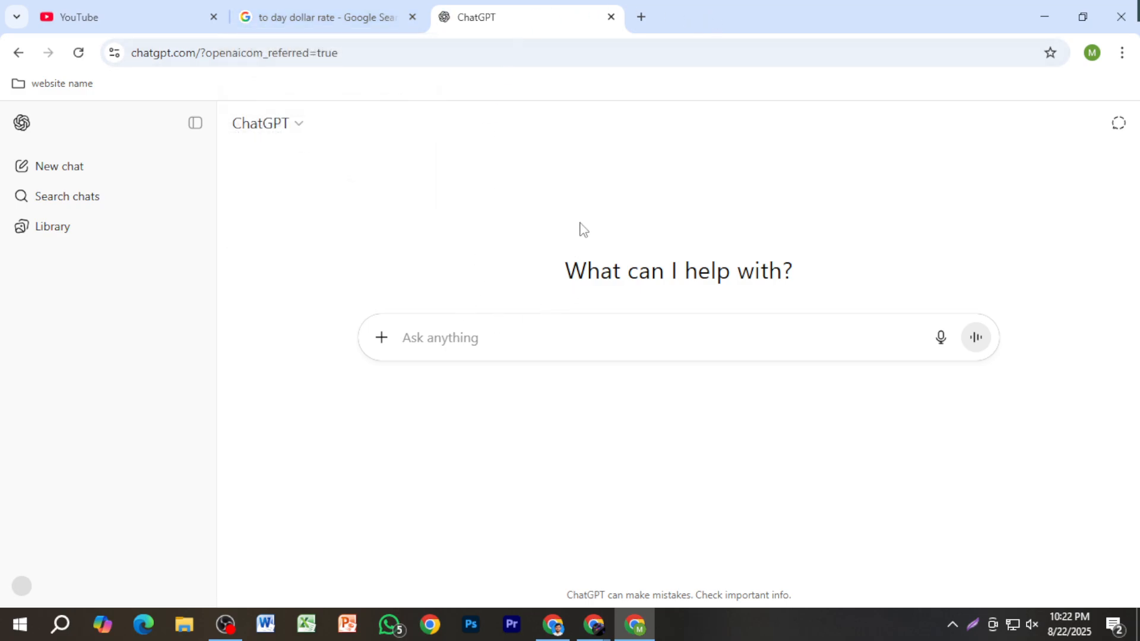
pyautogui.click(168, 29)
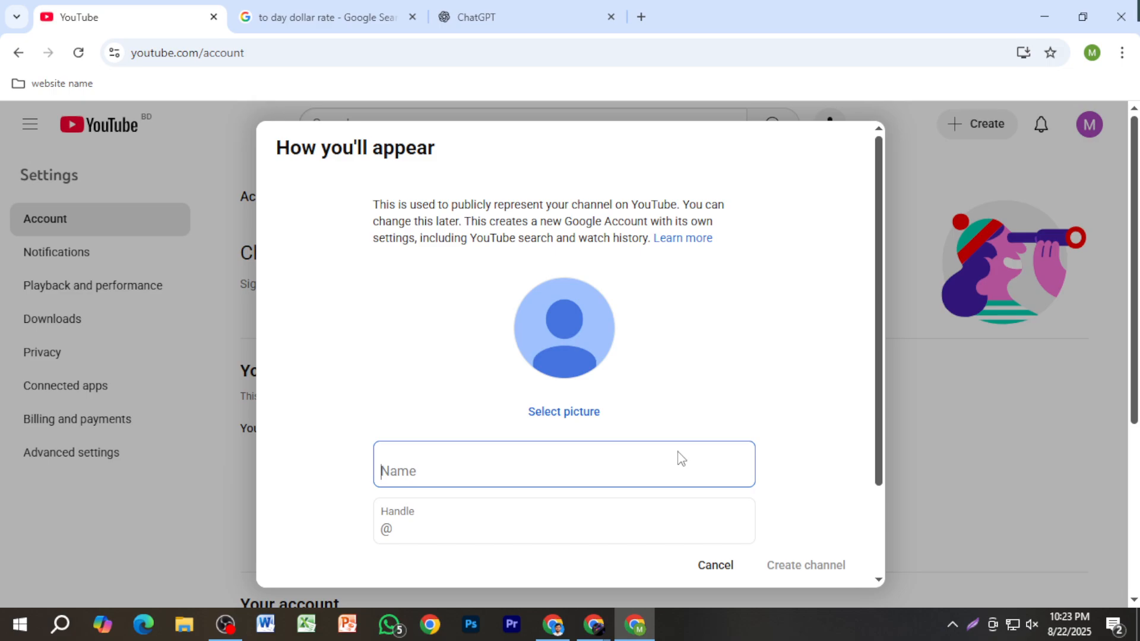
pyautogui.click(635, 465)
pyautogui.scroll(-1, 451, 463)
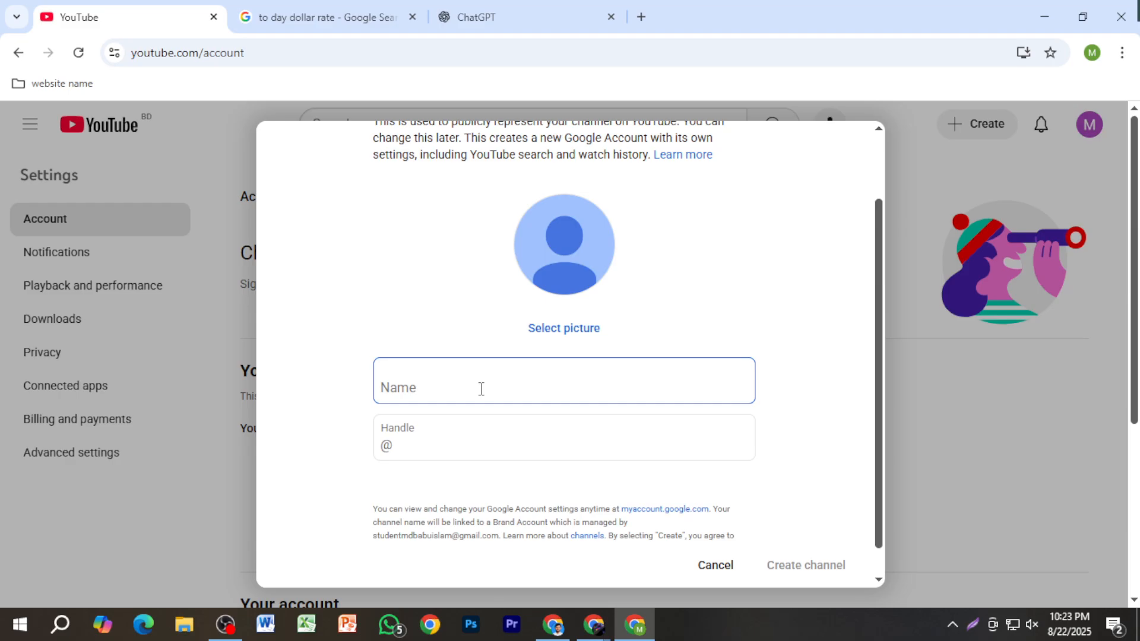
# Switch to ChatGPT and ask for a funny YouTube channel name with "ফানি একটা ইউটিউব চ্যানেলের নাম দাও".
pyautogui.click(531, 13)
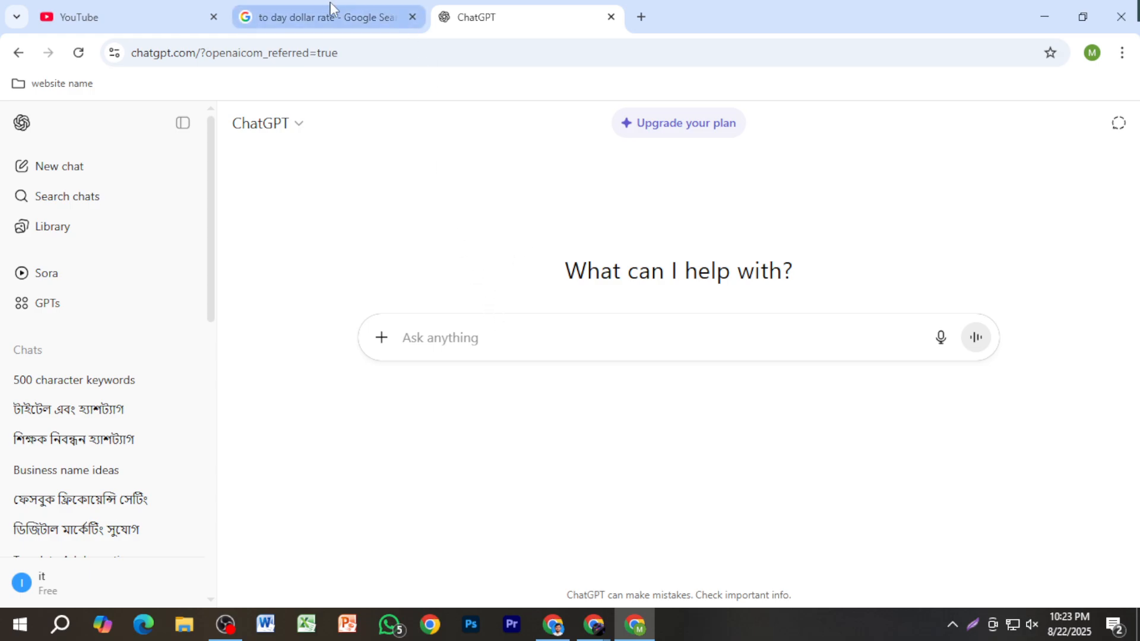
pyautogui.write('rf')
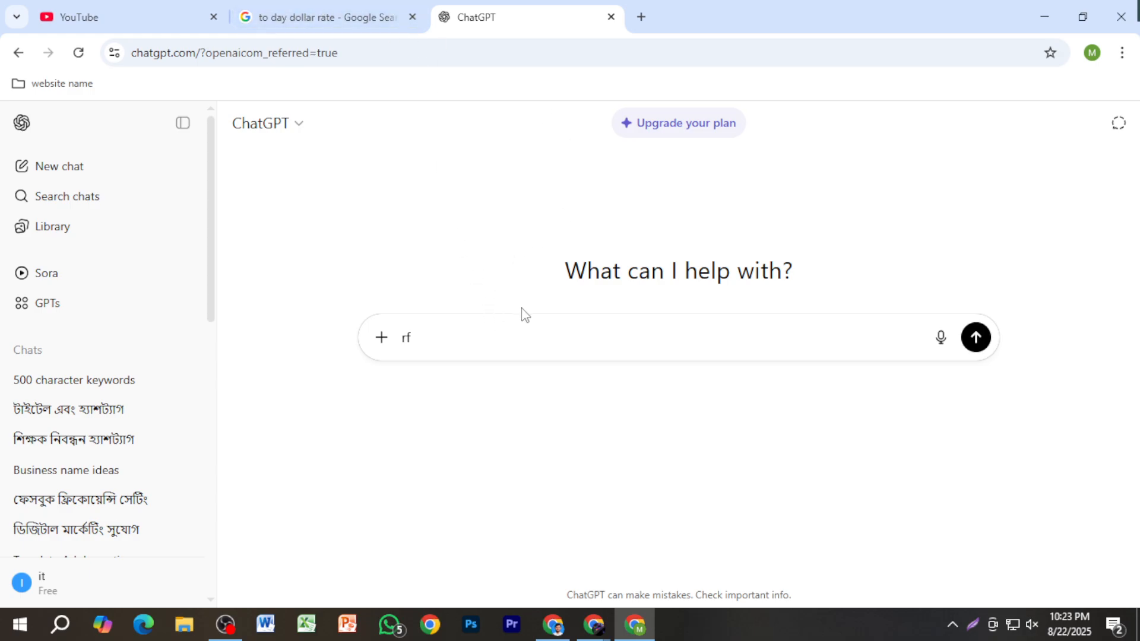
pyautogui.press('BackSpace')
pyautogui.press('BackSpace')
pyautogui.write('া')
pyautogui.press('BackSpace')
pyautogui.write('ফানি একটা ইউটিউব ')
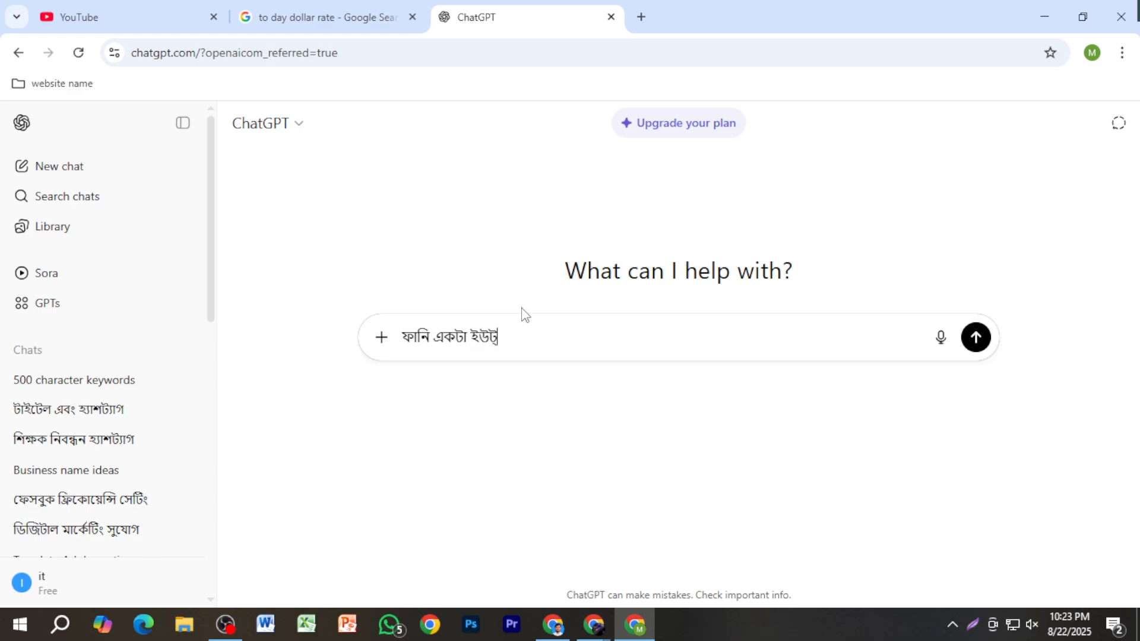
pyautogui.write('চ্যানেলের নাম দাও')
pyautogui.press('Return')
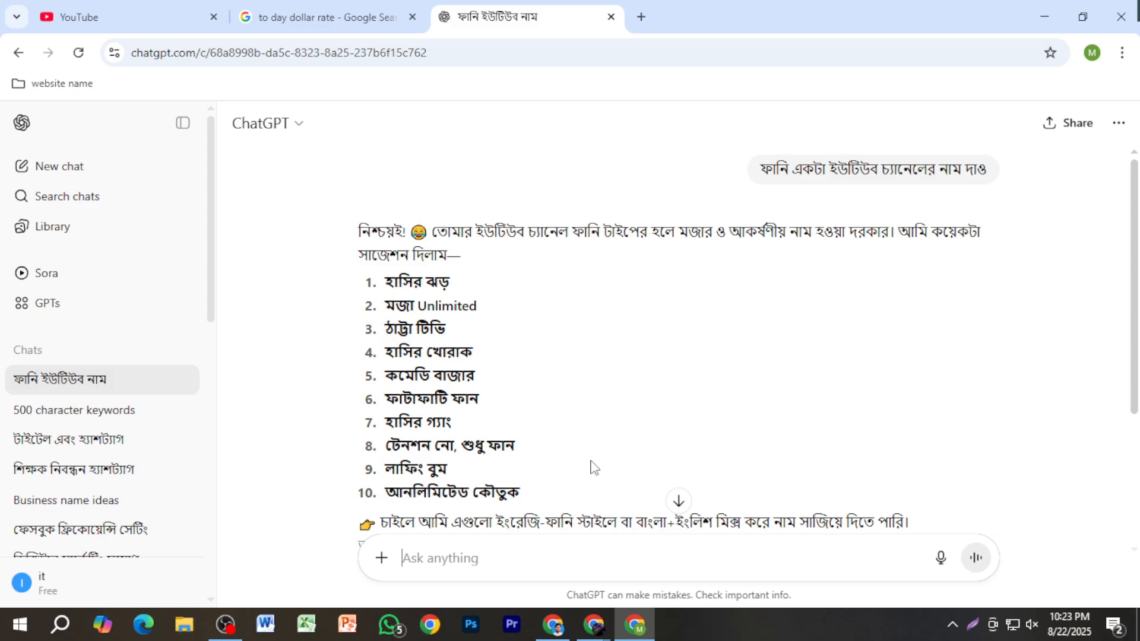
# Request the name suggestions in English by sending "ইংরেজিতে দিতে হবে".
pyautogui.write('ইং')
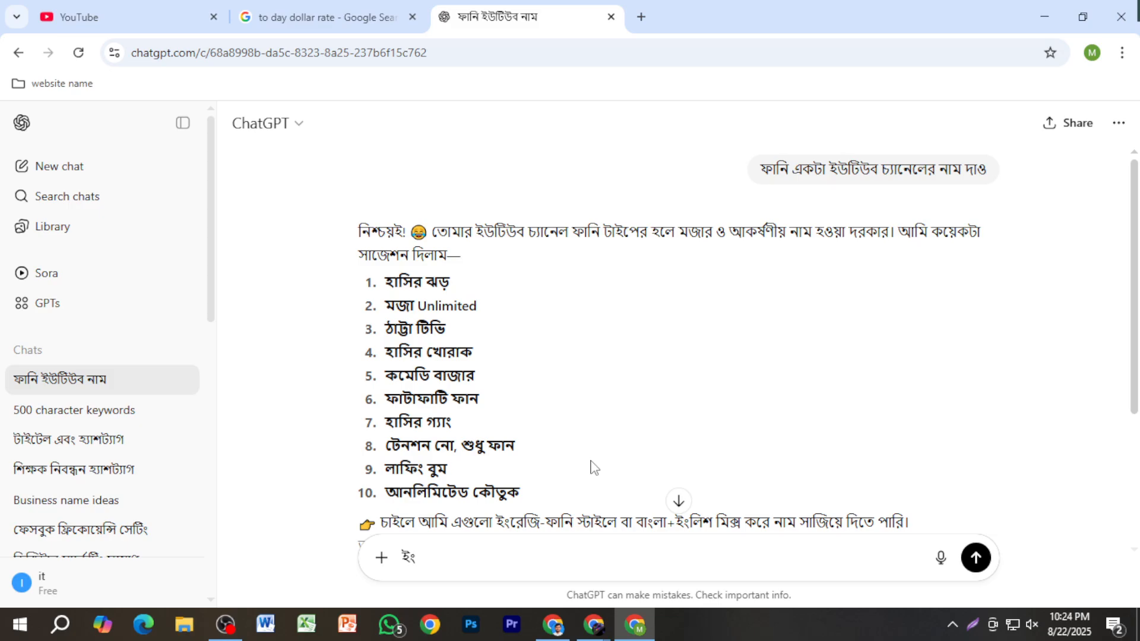
pyautogui.write('রেজি')
pyautogui.write('তে দিতে হবে')
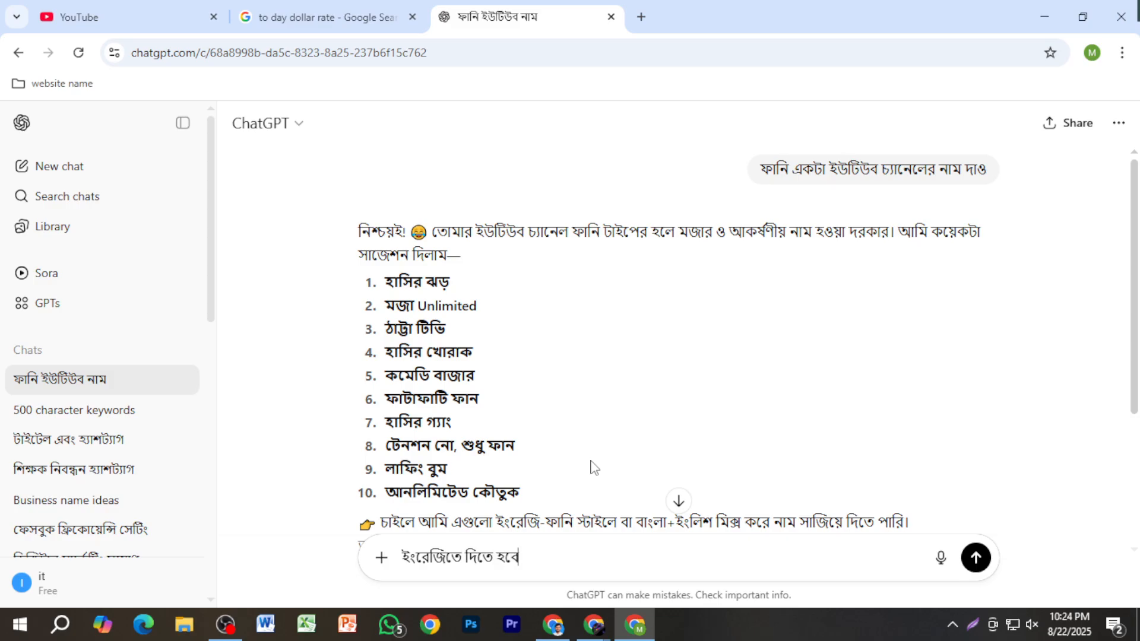
pyautogui.press('Return')
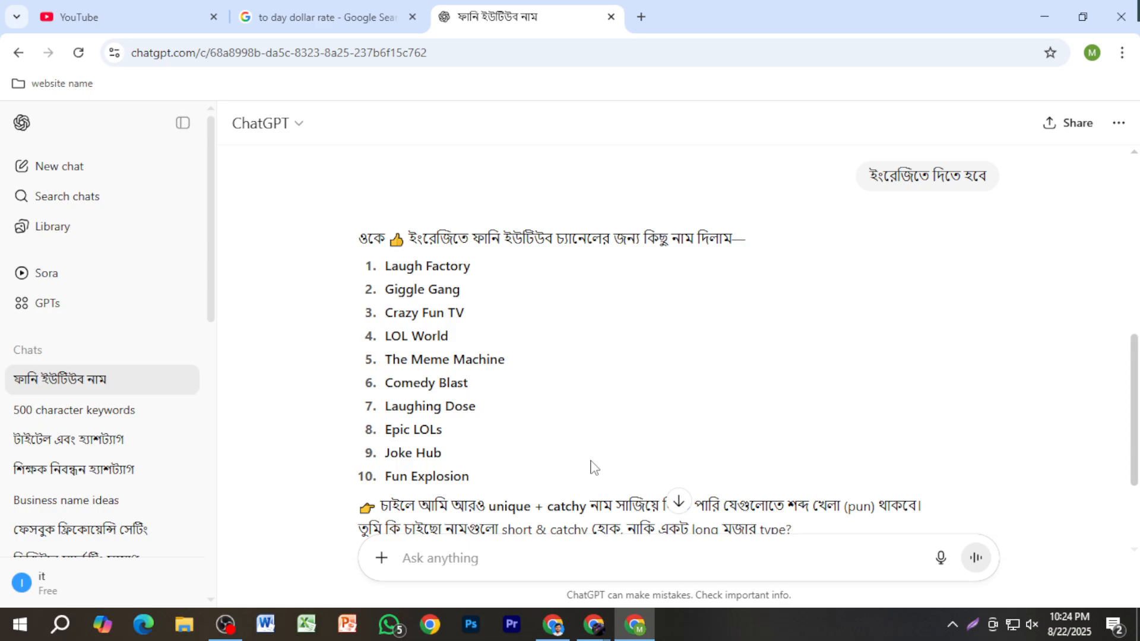
# Ask for computer-themed channel names by sending "কম্পিউটার নিয়ে নাম দাও" and read through the suggestions.
pyautogui.write('কে')
pyautogui.press('BackSpace')
pyautogui.press('BackSpace')
pyautogui.write('কম্পিউটার ')
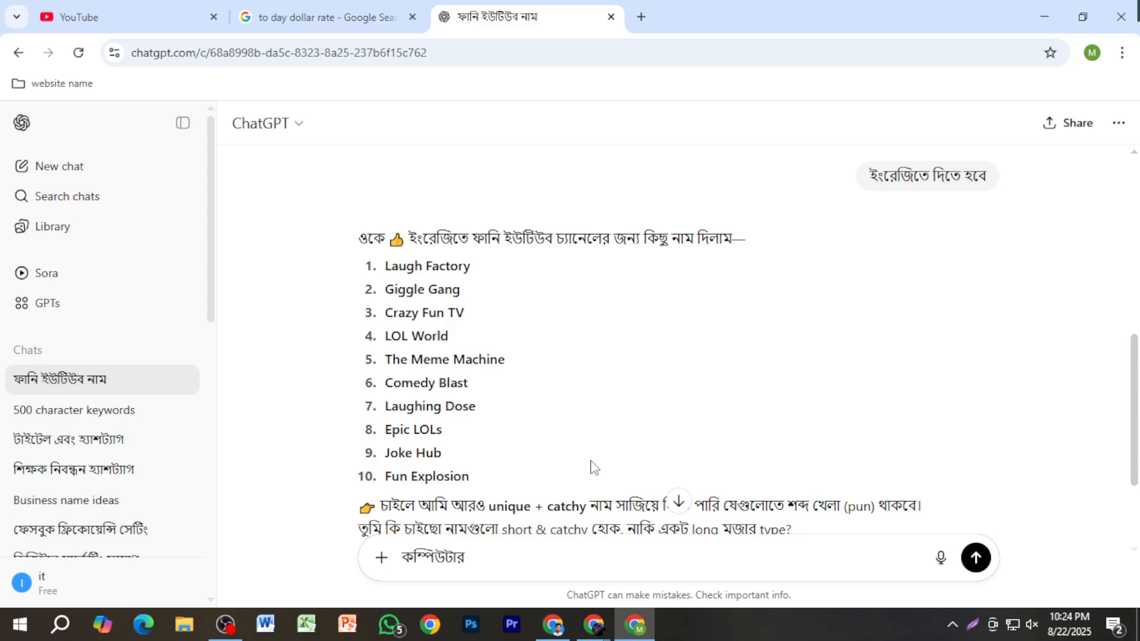
pyautogui.write('নিয়ে নাম দা,ও')
pyautogui.press('Return')
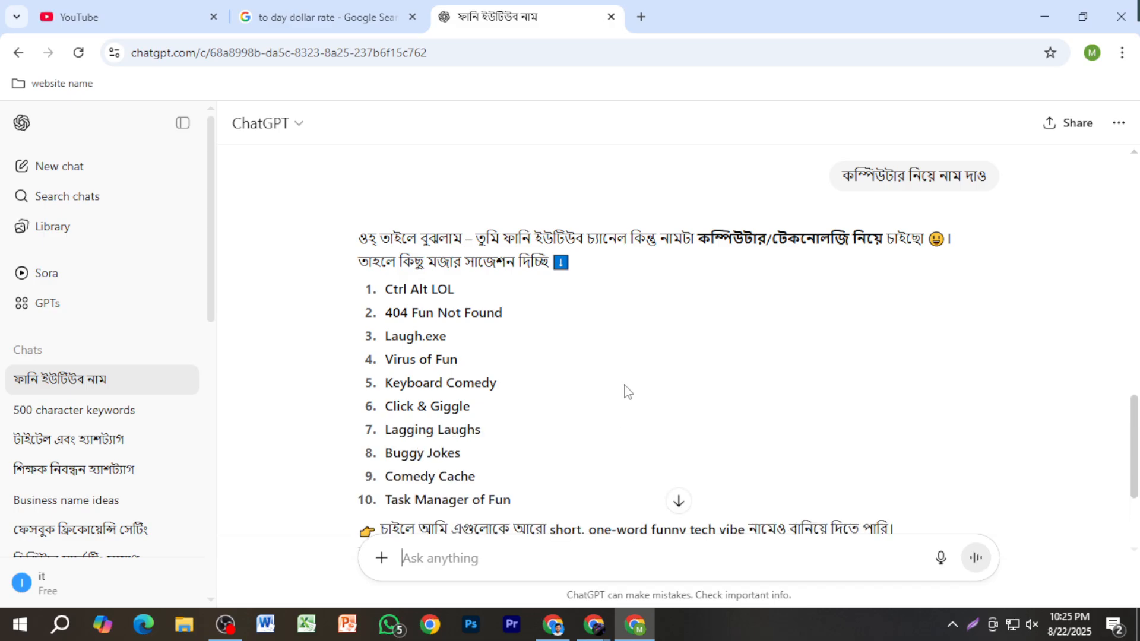
pyautogui.scroll(-1, 560, 412)
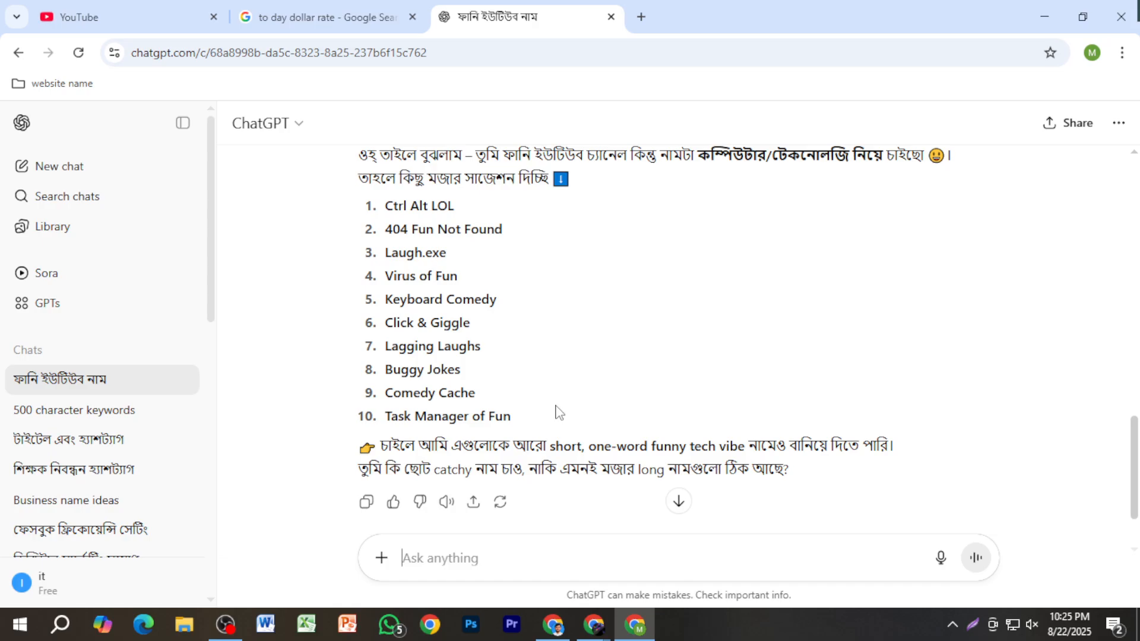
pyautogui.scroll(1, 560, 411)
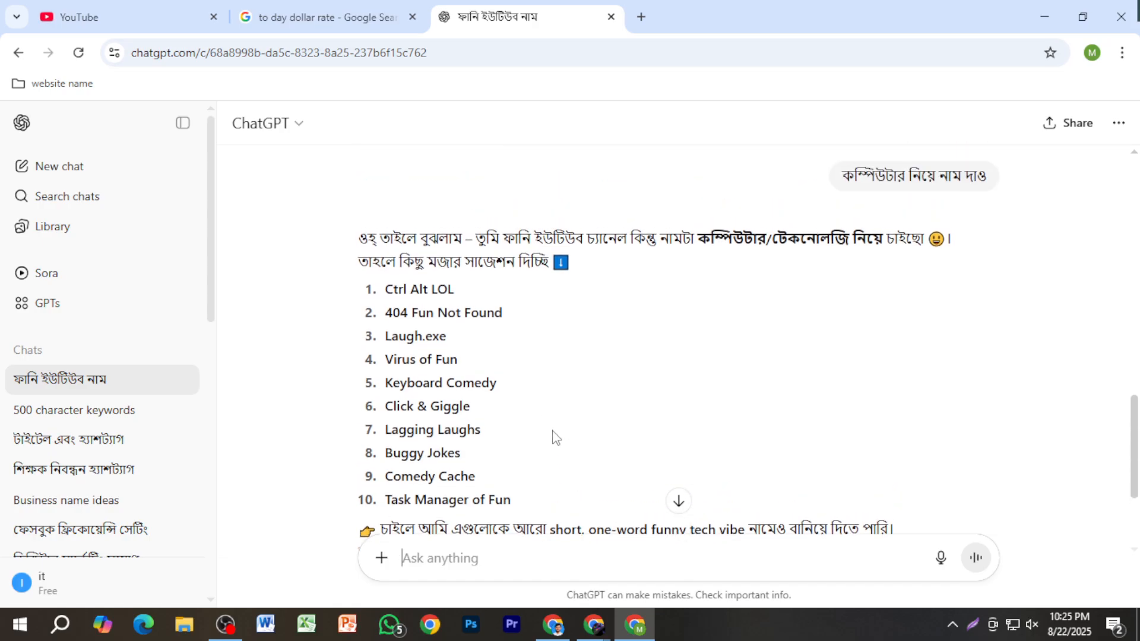
pyautogui.scroll(-3, 520, 440)
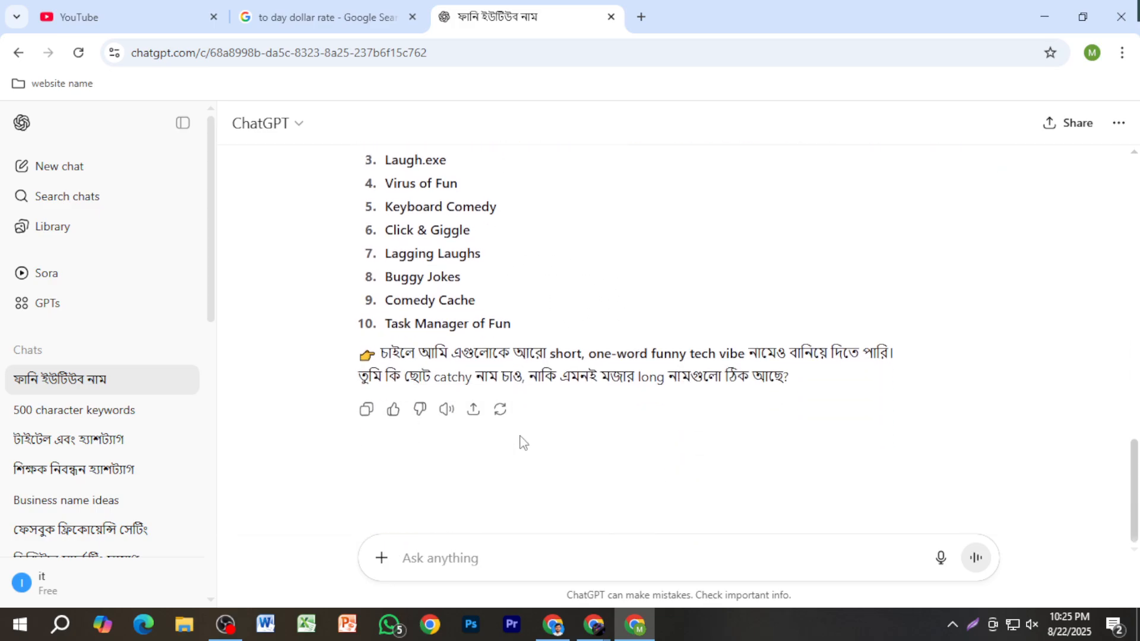
pyautogui.scroll(4, 522, 439)
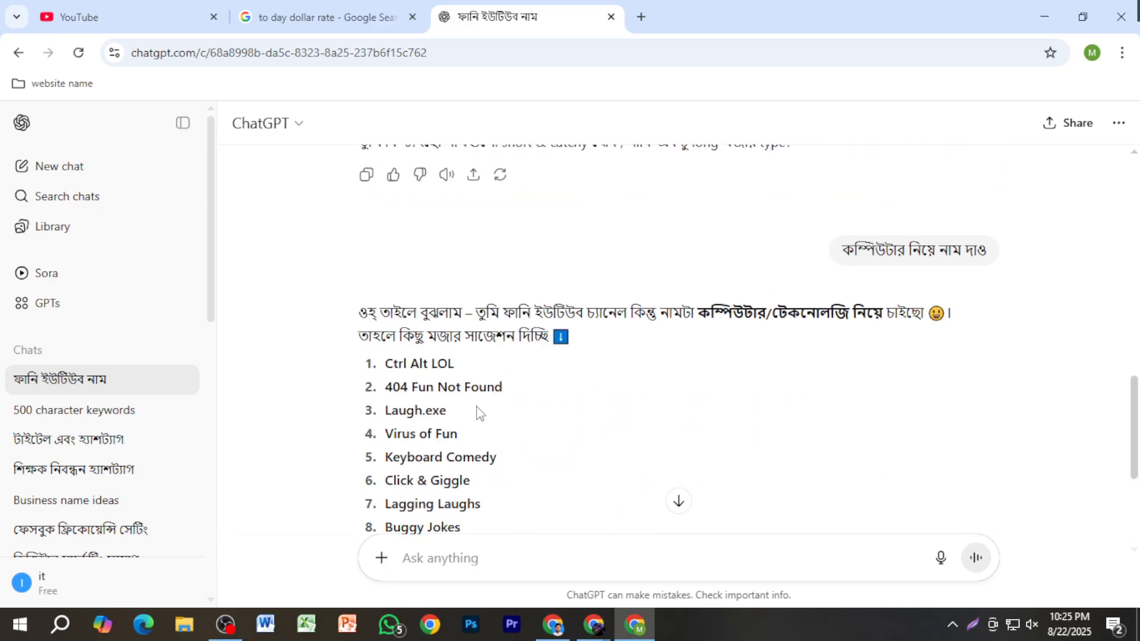
pyautogui.scroll(-3, 480, 414)
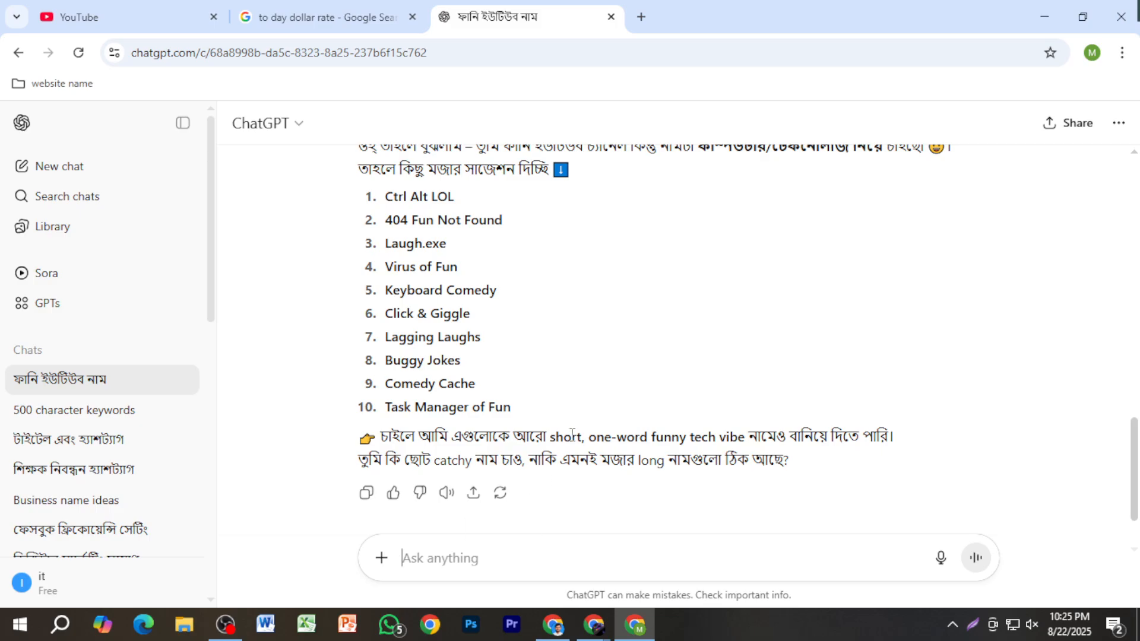
pyautogui.write('শব্দ')
pyautogui.press('BackSpace')
pyautogui.press('BackSpace')
pyautogui.press('BackSpace')
pyautogui.press('BackSpace')
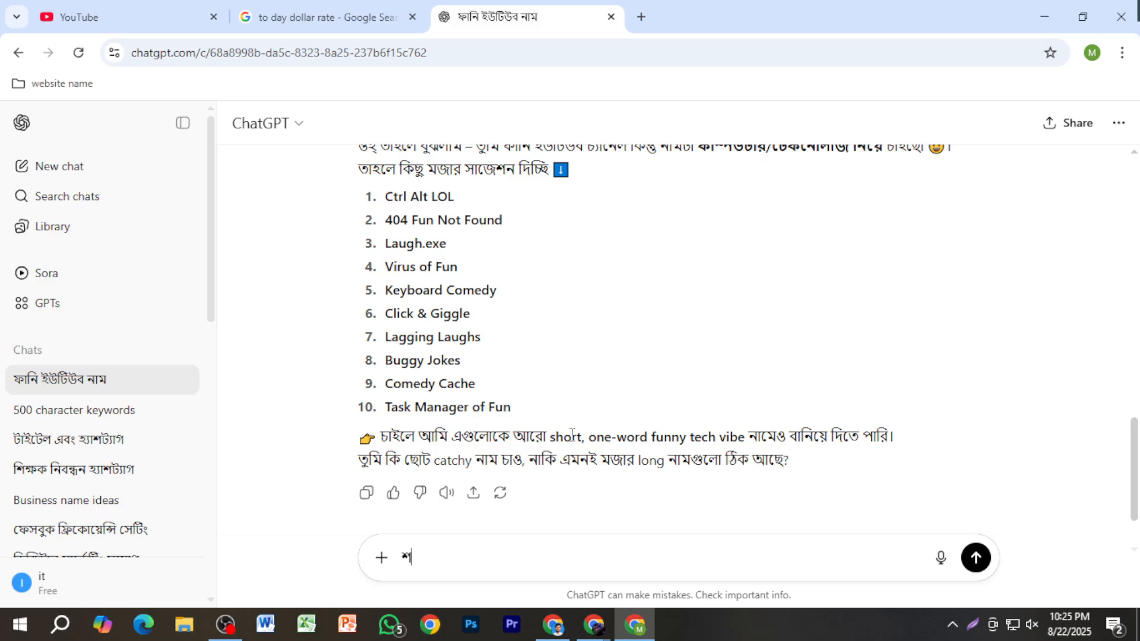
# Write the channel name "MR Computer" in the chat prompt without sending it, and copy it.
pyautogui.write('MR C')
pyautogui.write('ompo')
pyautogui.press('BackSpace')
pyautogui.write('uter gop')
pyautogui.press('BackSpace')
pyautogui.press('BackSpace')
pyautogui.press('BackSpace')
pyautogui.press('BackSpace')
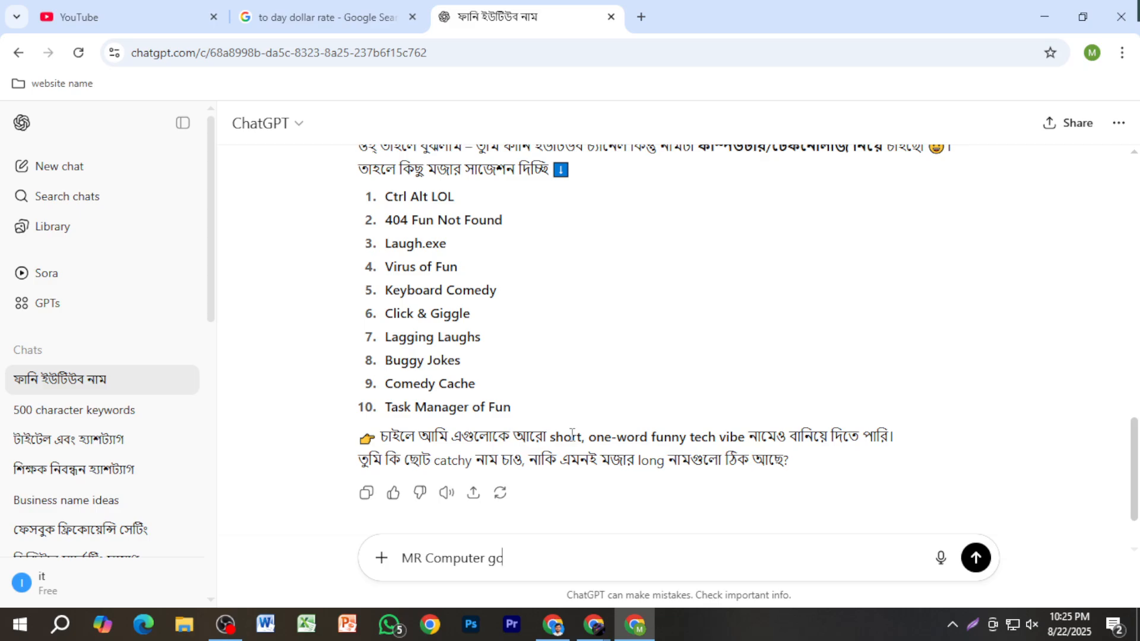
pyautogui.tripleClick(455, 560)
pyautogui.hotkey('ctrl', 'c')
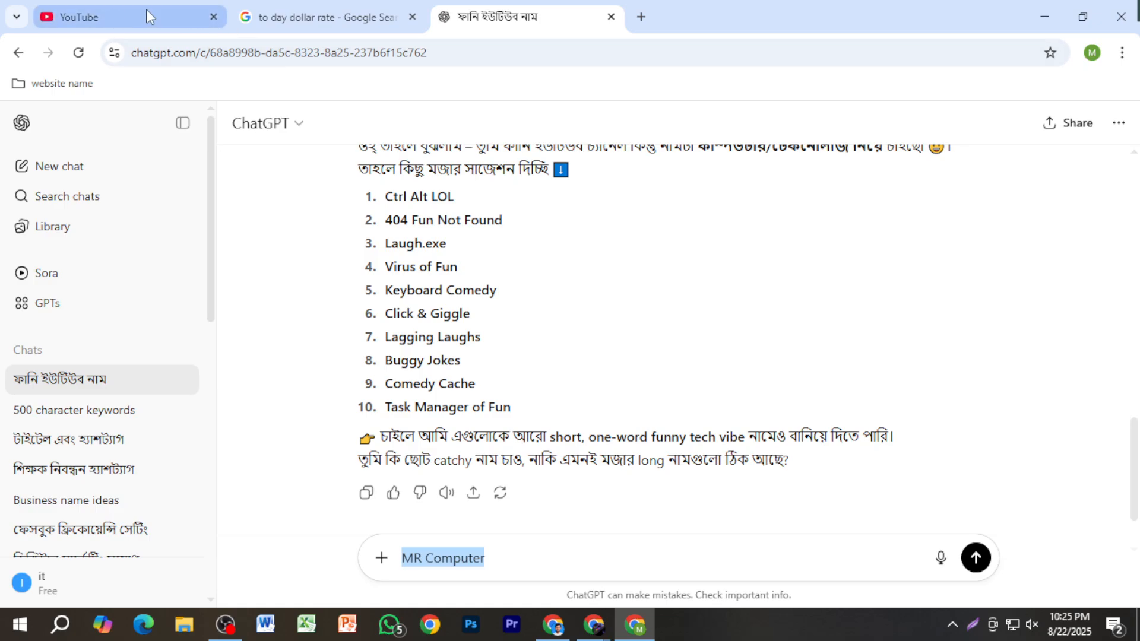
# Return to the YouTube channel form and paste "MR Computer" as the channel name.
pyautogui.click(314, 10)
pyautogui.click(185, 7)
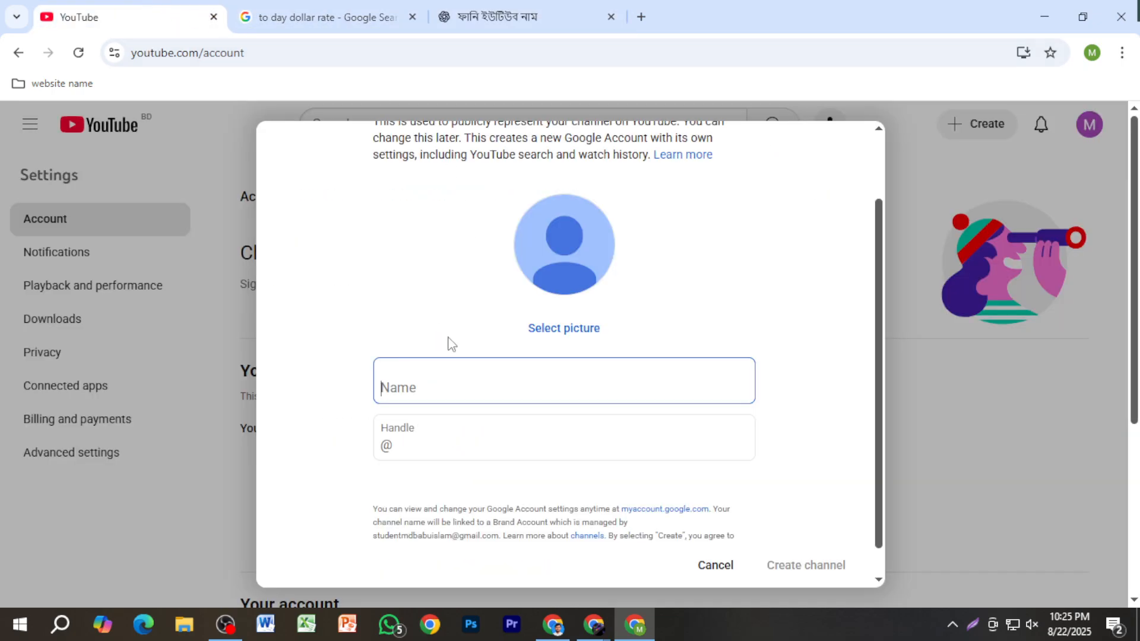
pyautogui.click(445, 380)
pyautogui.hotkey('ctrl', 'v')
# Set the channel handle to "MRComputer111", without a space.
pyautogui.click(439, 444)
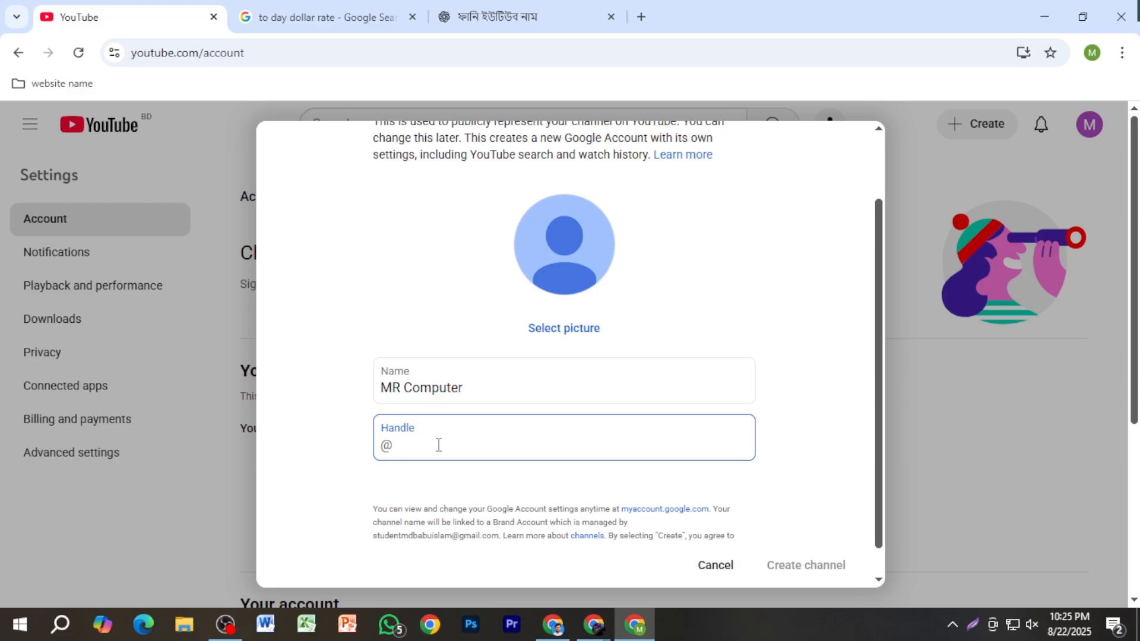
pyautogui.hotkey('ctrl', 'v')
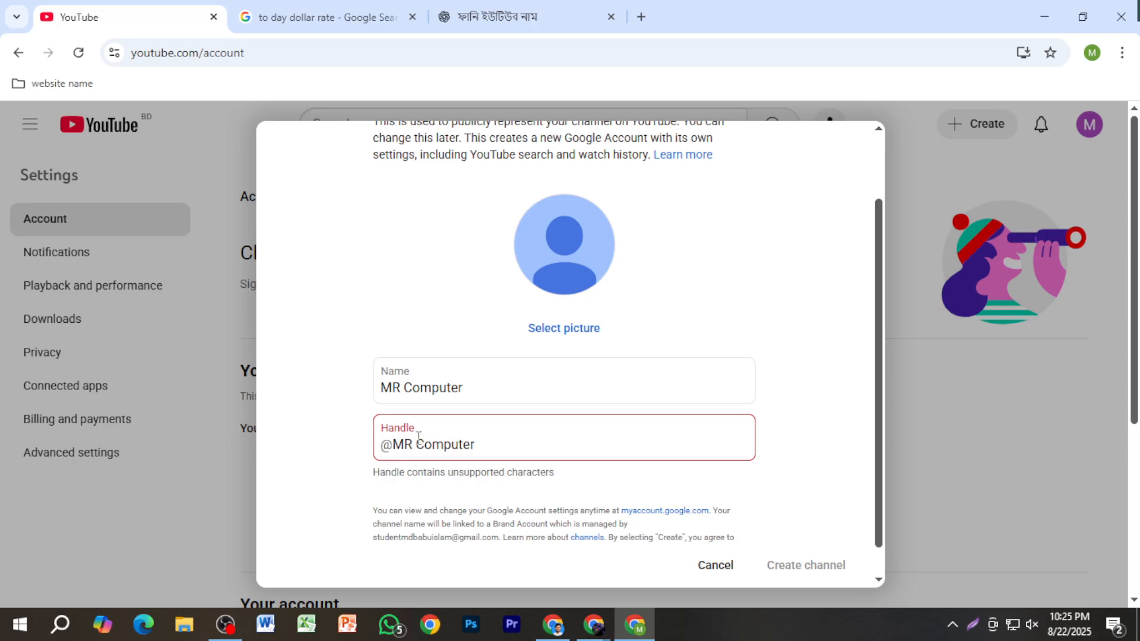
pyautogui.click(419, 437)
pyautogui.press('BackSpace')
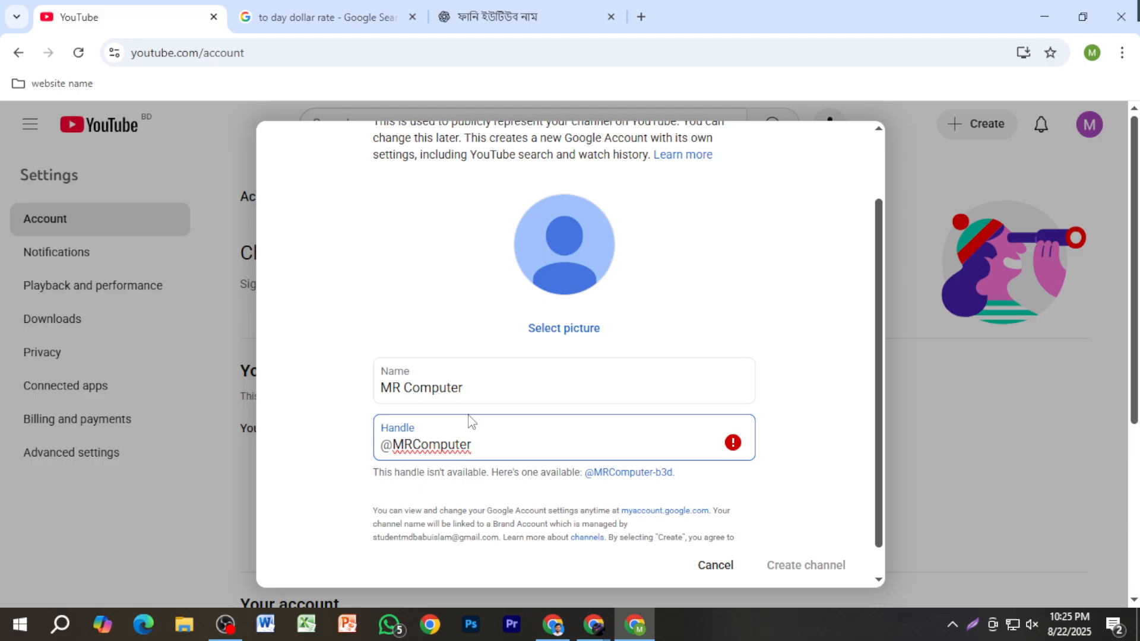
pyautogui.click(489, 444)
pyautogui.write('11')
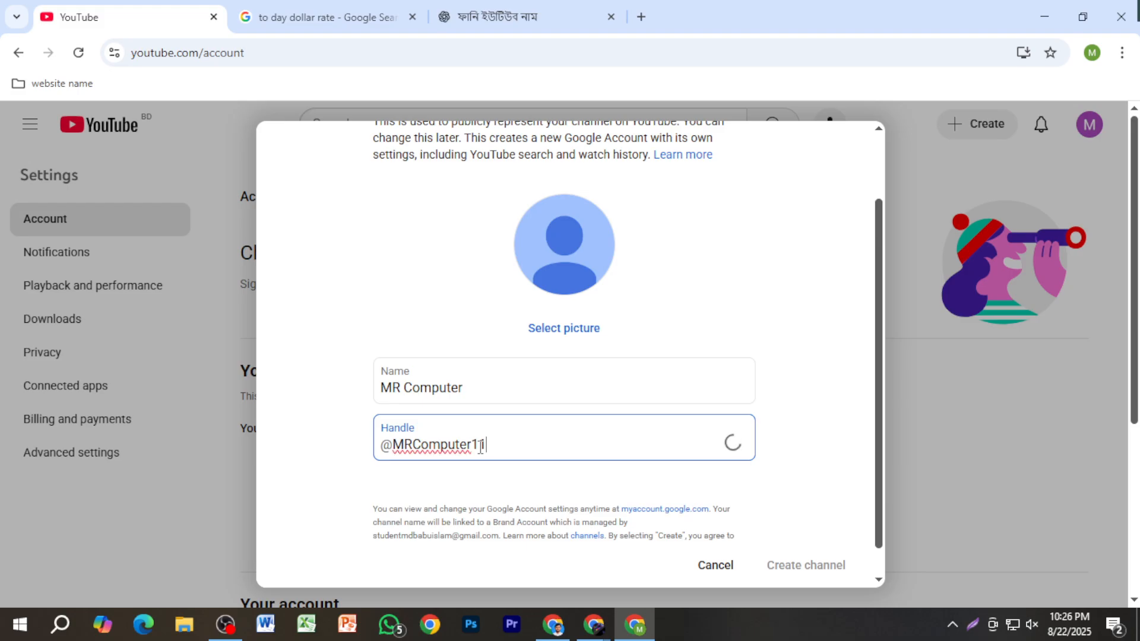
pyautogui.write('1')
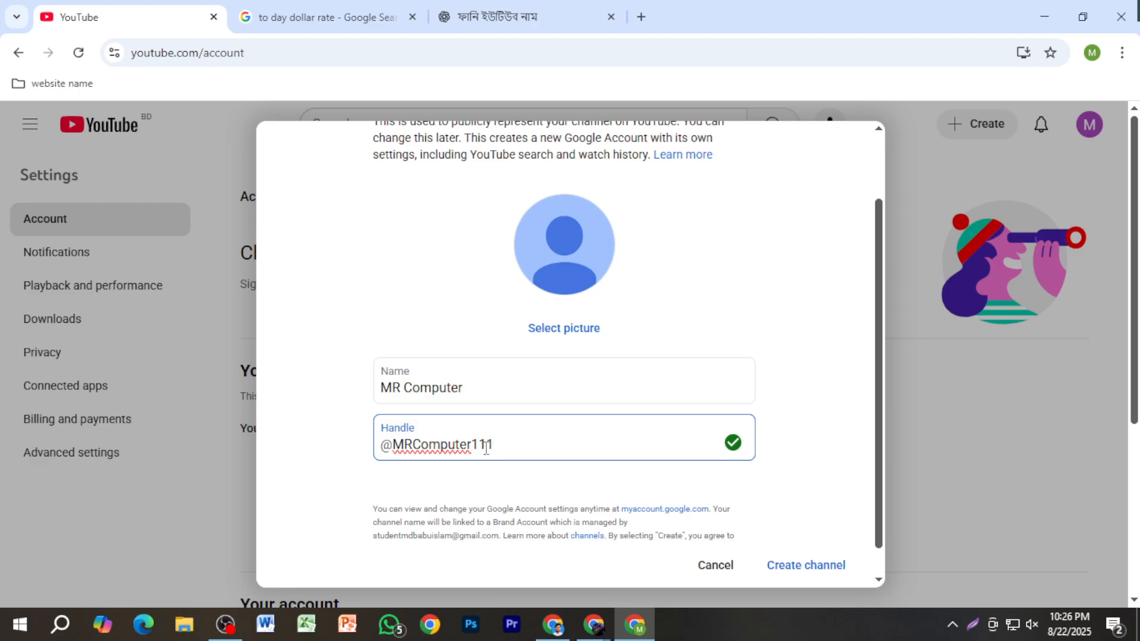
pyautogui.hotkey('shift', 'Left')
pyautogui.hotkey('shift', 'Left')
pyautogui.hotkey('shift', 'Left')
pyautogui.hotkey('shift', 'Left')
pyautogui.hotkey('shift', 'Left')
pyautogui.hotkey('shift', 'Left')
pyautogui.hotkey('shift', 'Left')
pyautogui.hotkey('shift', 'Left')
pyautogui.hotkey('shift', 'Left')
pyautogui.hotkey('shift', 'Left')
pyautogui.hotkey('shift', 'Left')
pyautogui.hotkey('shift', 'Left')
pyautogui.hotkey('shift', 'Left')
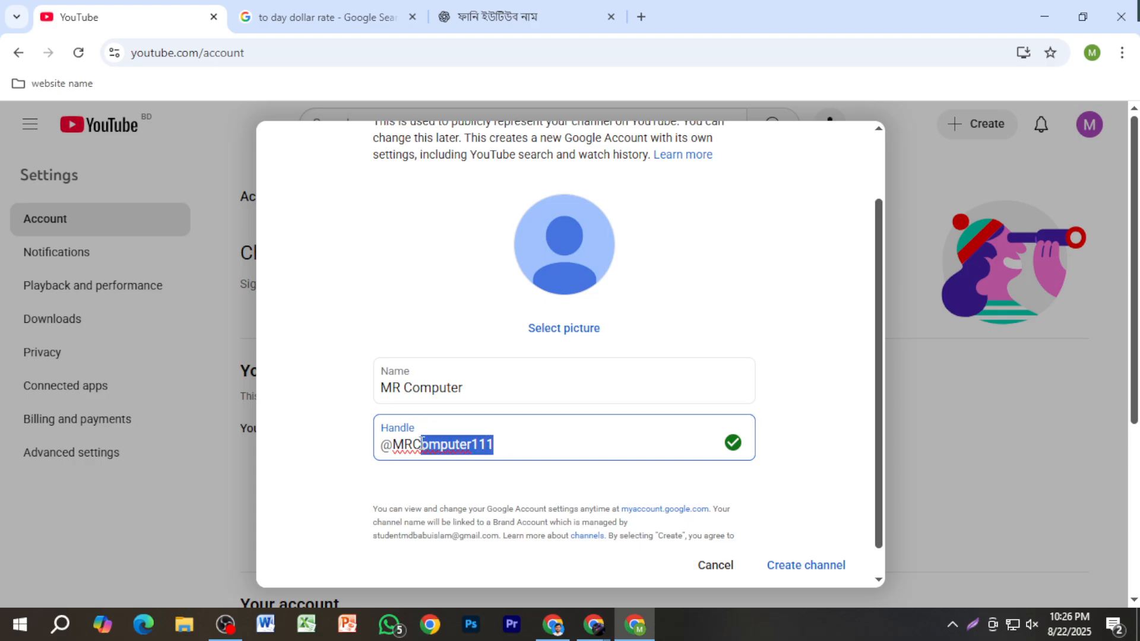
pyautogui.click(547, 447)
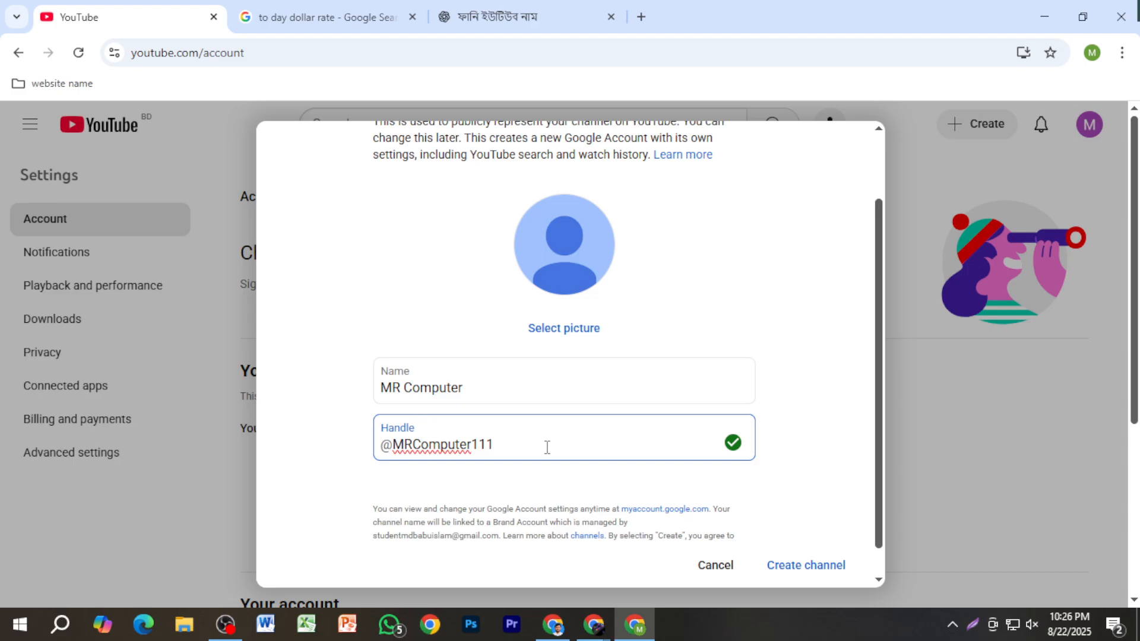
pyautogui.click(531, 385)
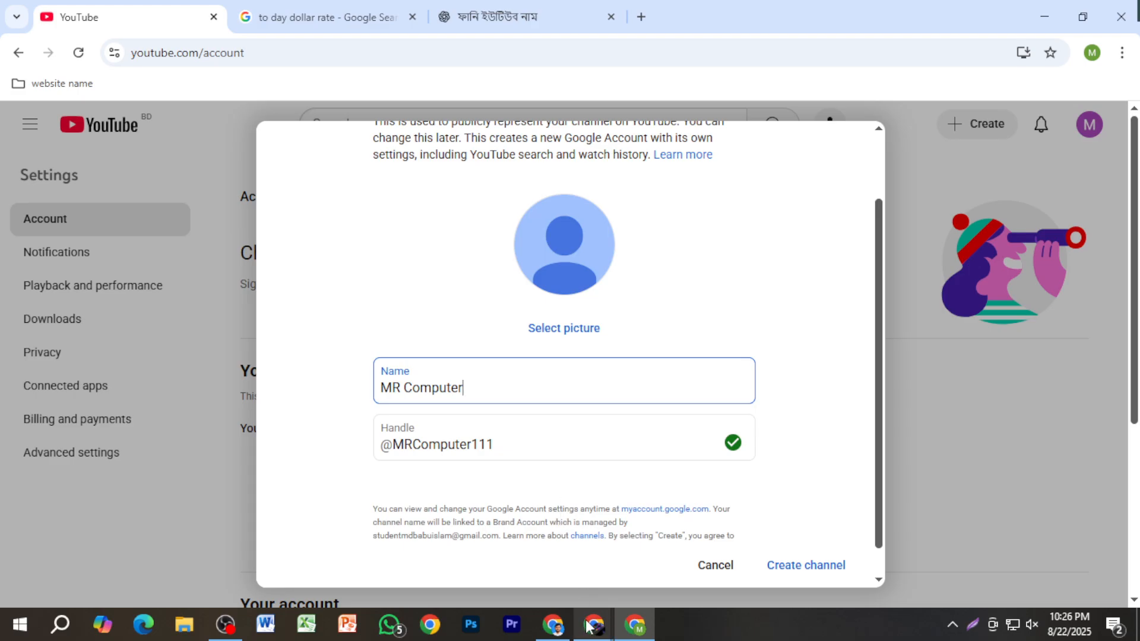
pyautogui.moveTo(585, 618)
pyautogui.click(534, 565)
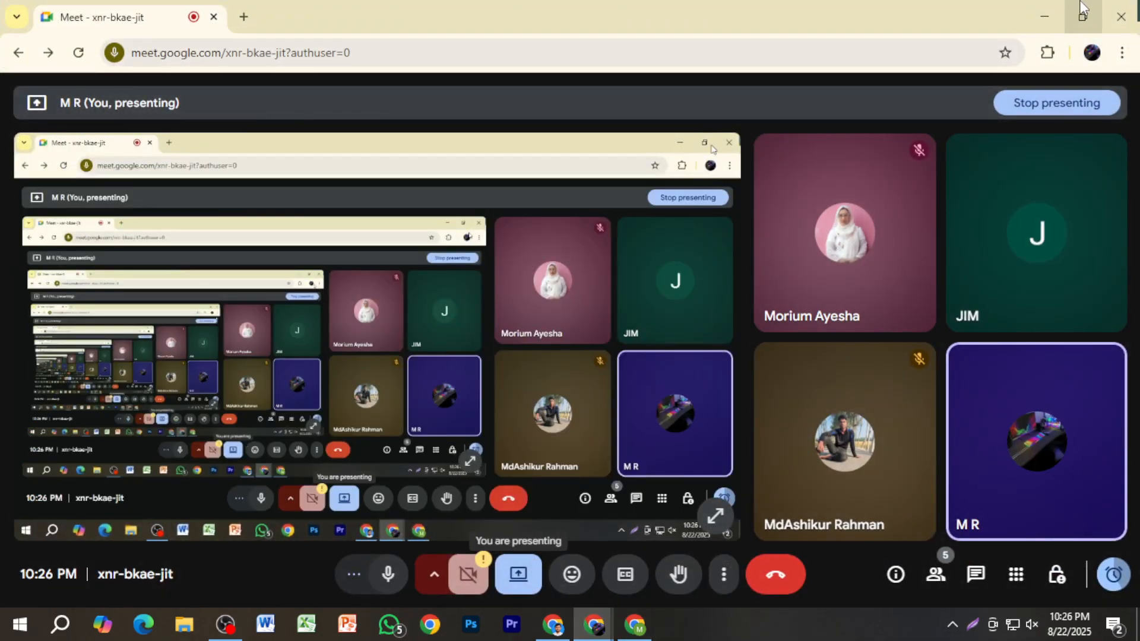
pyautogui.click(1045, 16)
# Copy the word "LOL" from the ChatGPT name suggestions, and return to the YouTube channel form, closing the dollar rate search.
pyautogui.click(499, 18)
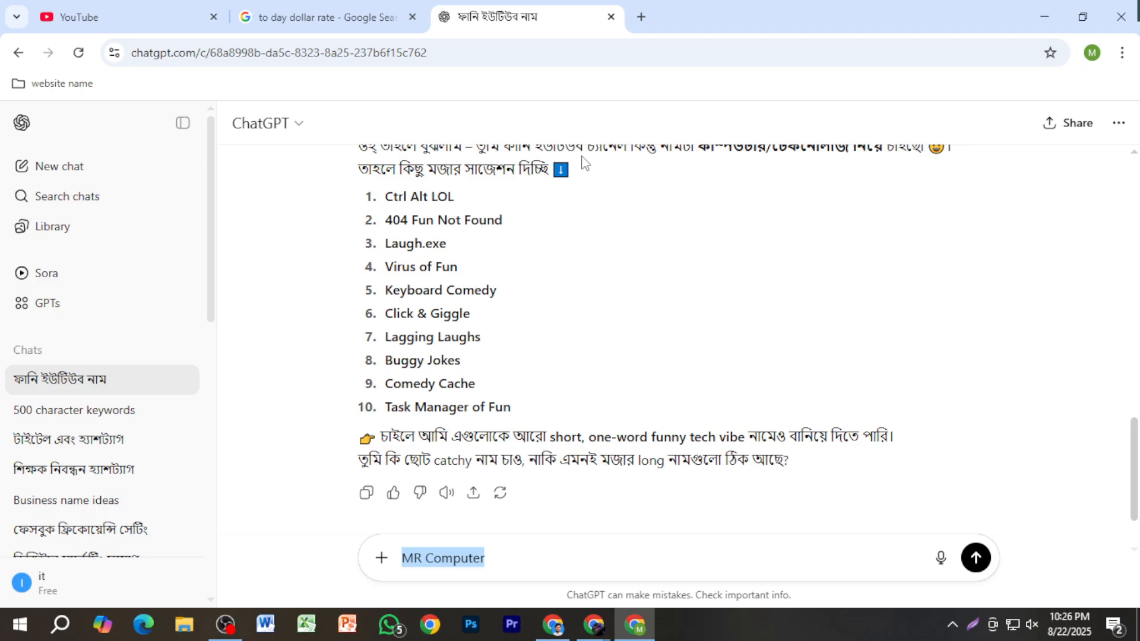
pyautogui.moveTo(432, 196); pyautogui.dragTo(460, 206)
pyautogui.hotkey('ctrl', 'c')
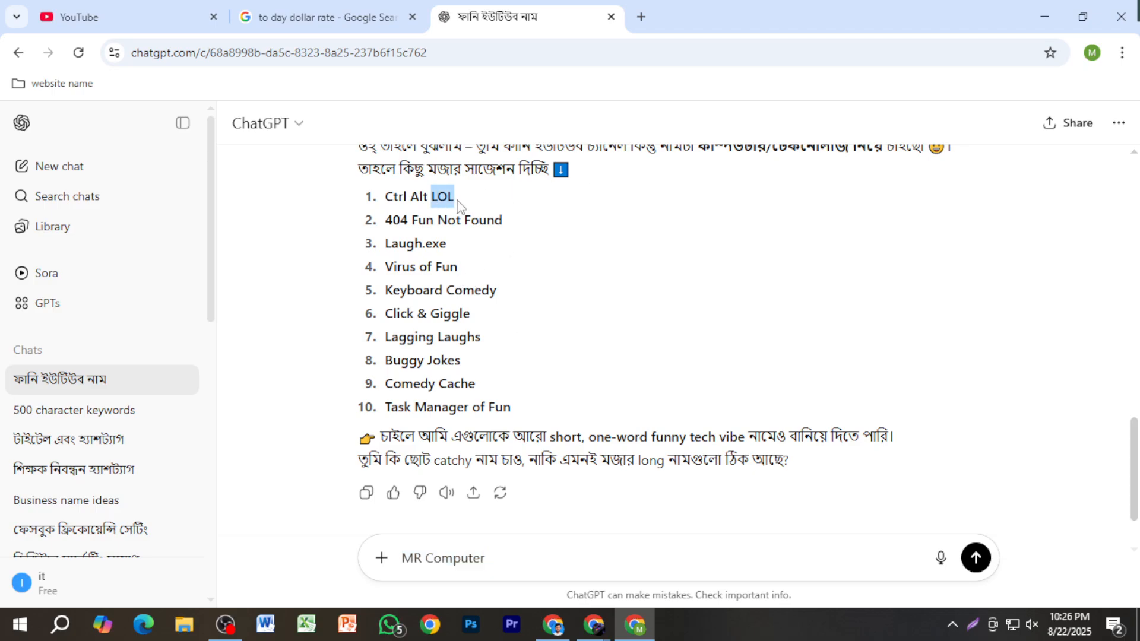
pyautogui.click(315, 13)
pyautogui.click(137, 17)
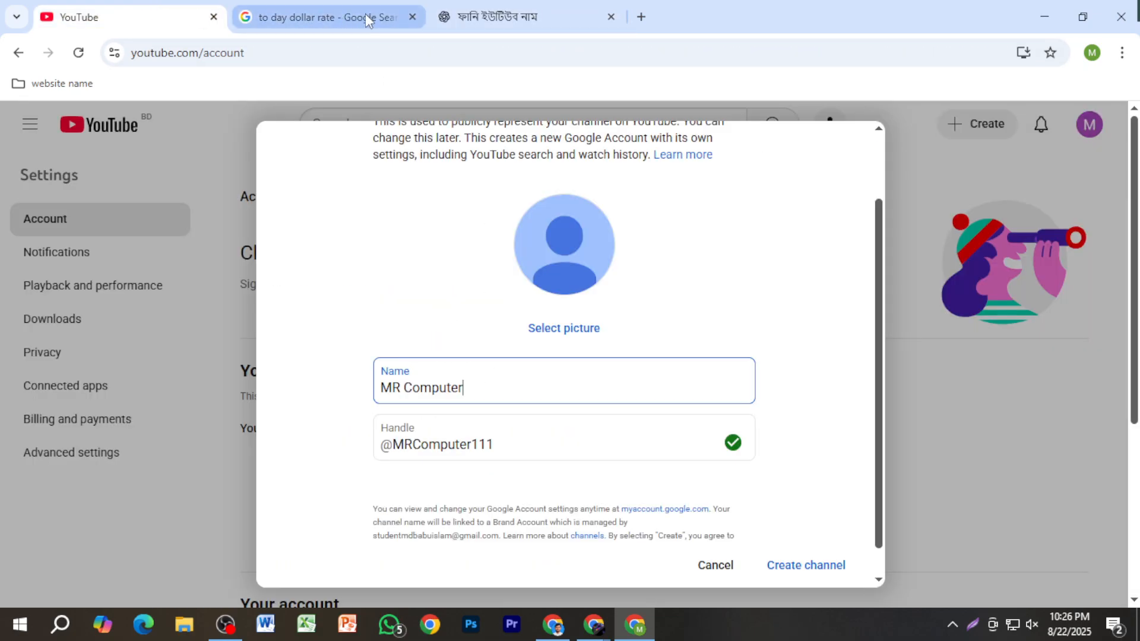
pyautogui.click(413, 16)
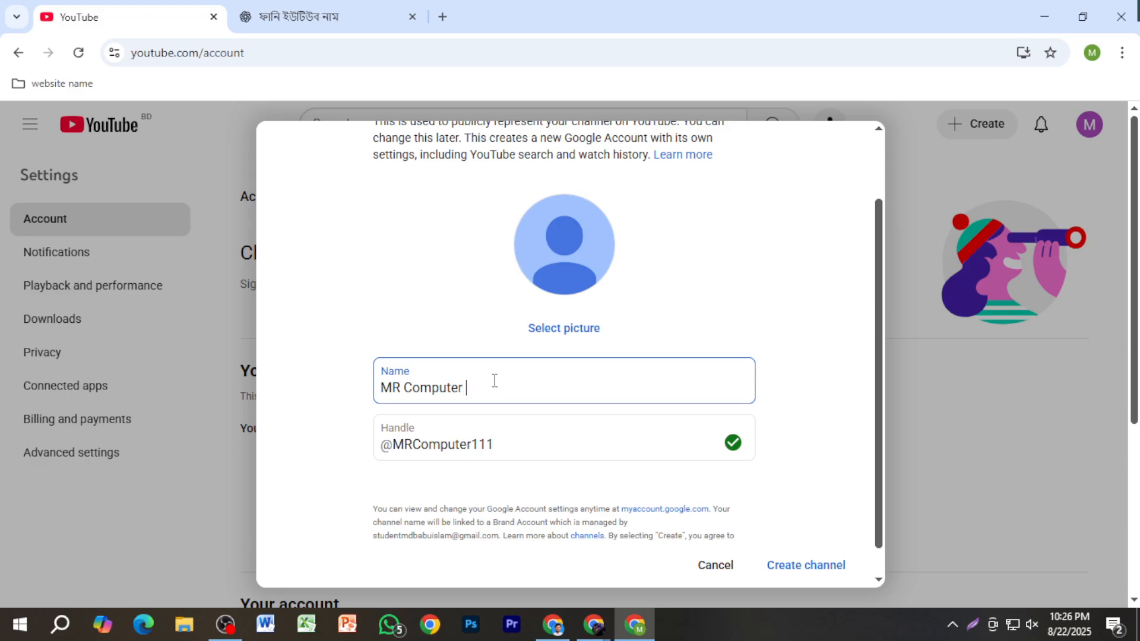
# Extend the channel name to "MR Computer Lab", using the copied word as the base for "Lab".
pyautogui.hotkey('ctrl', 'v')
pyautogui.press('BackSpace')
pyautogui.press('BackSpace')
pyautogui.write('ab')
# Try the channel handle "MRComputerlab", and its all-lowercase form "mrcomputerlab".
pyautogui.moveTo(507, 446); pyautogui.dragTo(473, 445)
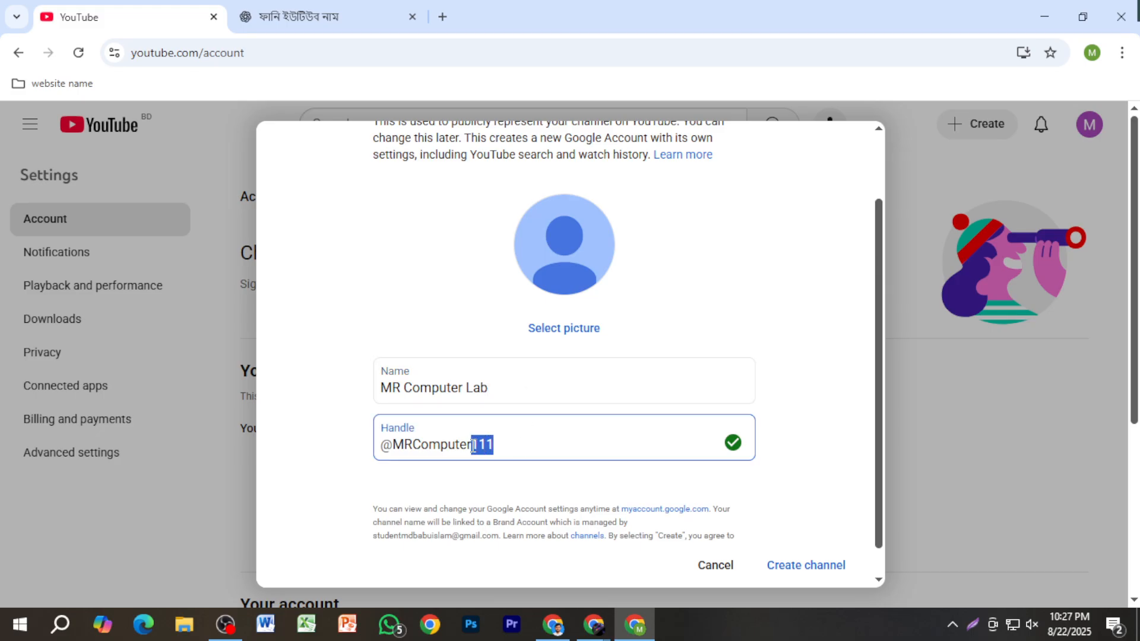
pyautogui.write('lab')
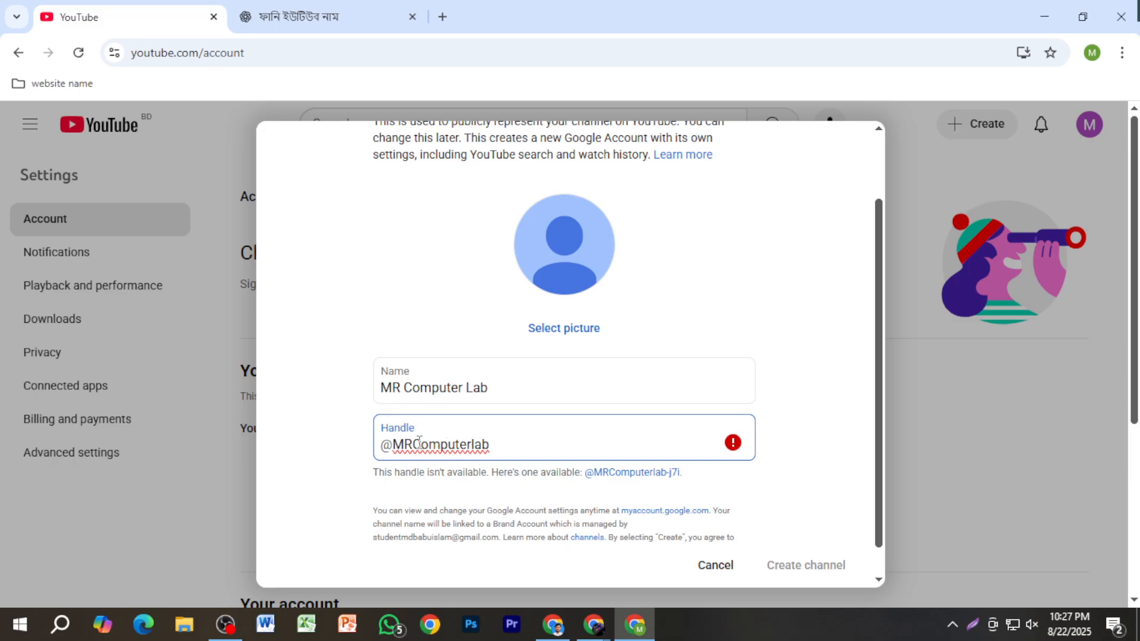
pyautogui.moveTo(420, 444); pyautogui.dragTo(399, 448)
pyautogui.write('mr')
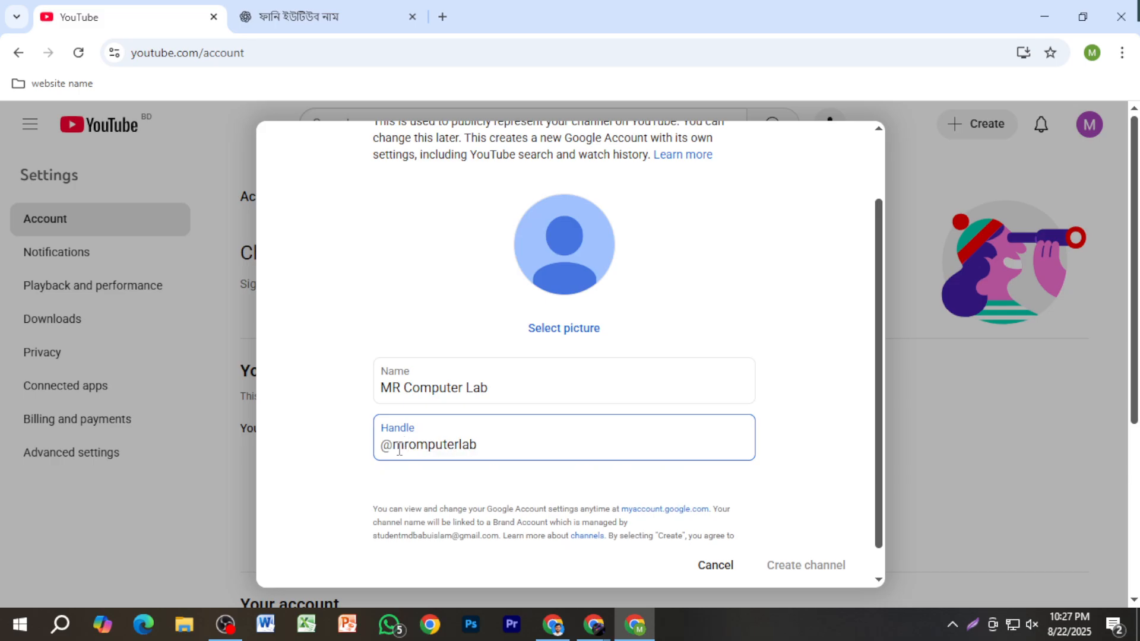
pyautogui.write('c')
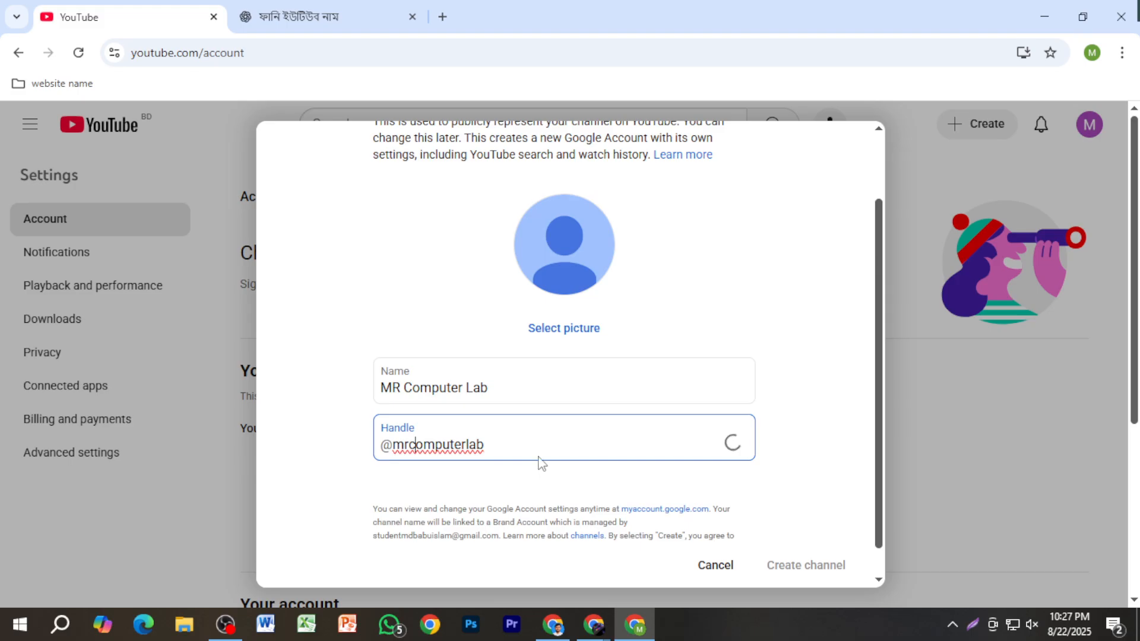
pyautogui.click(532, 436)
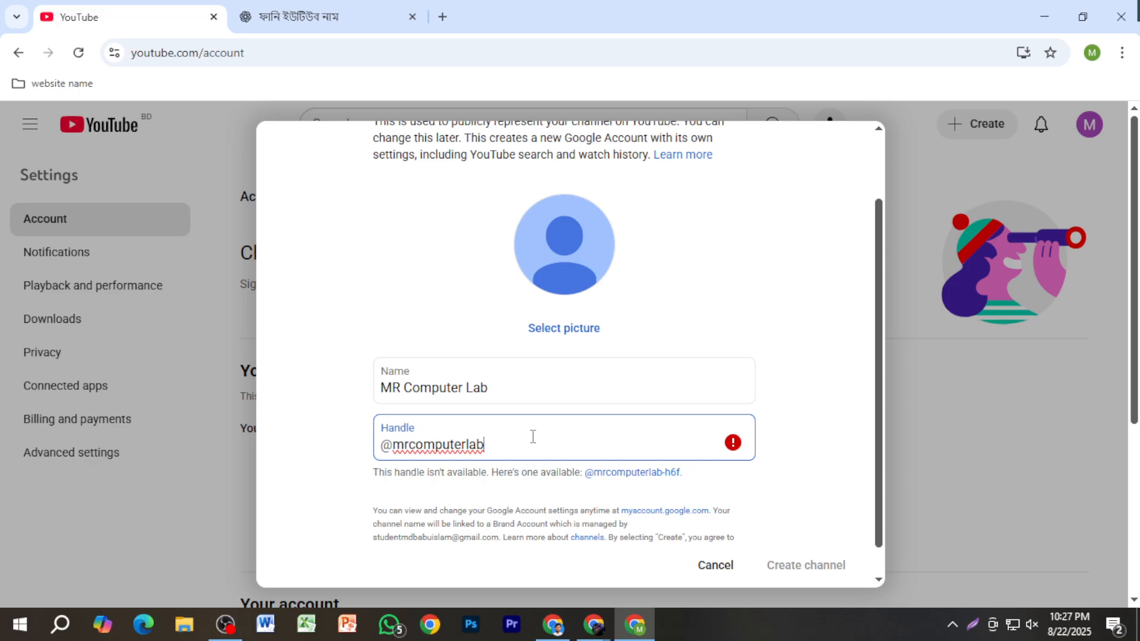
# Replace "MR" in the channel name so it reads "Raihan Computer Lab".
pyautogui.moveTo(405, 389); pyautogui.dragTo(371, 401)
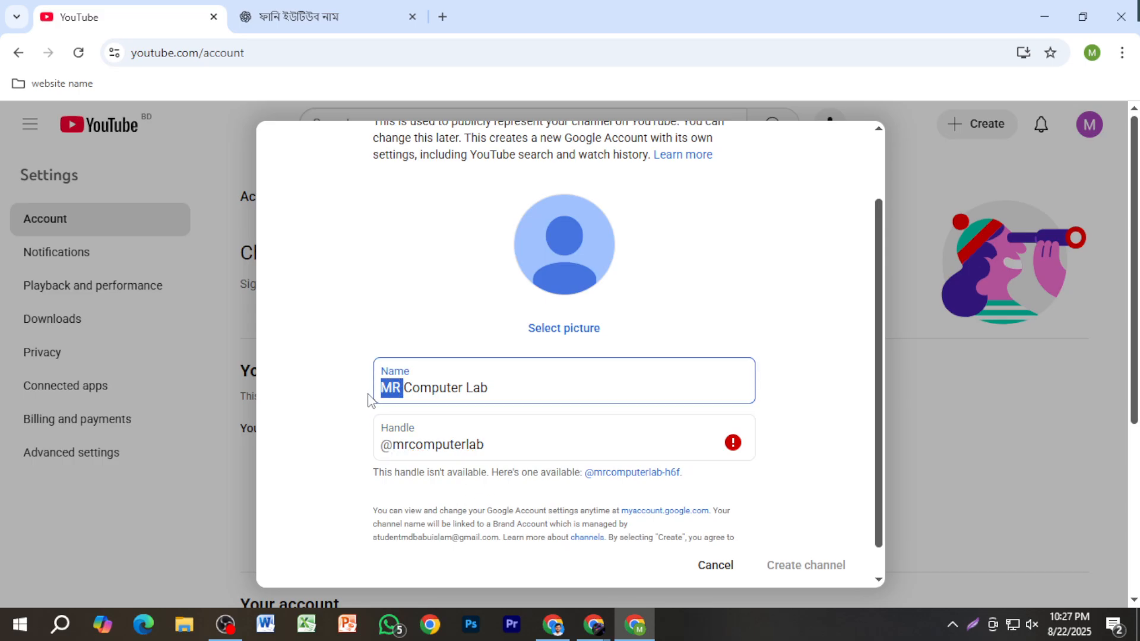
pyautogui.write('Raiha')
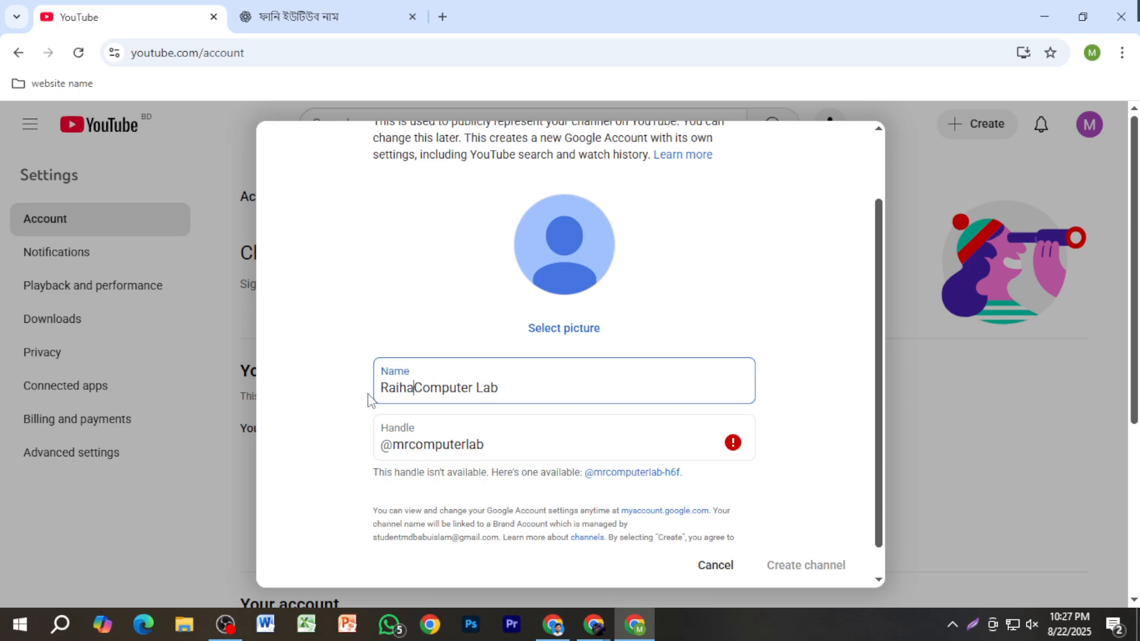
pyautogui.press('Print')
pyautogui.press('Escape')
pyautogui.press('BackSpace')
pyautogui.write('n')
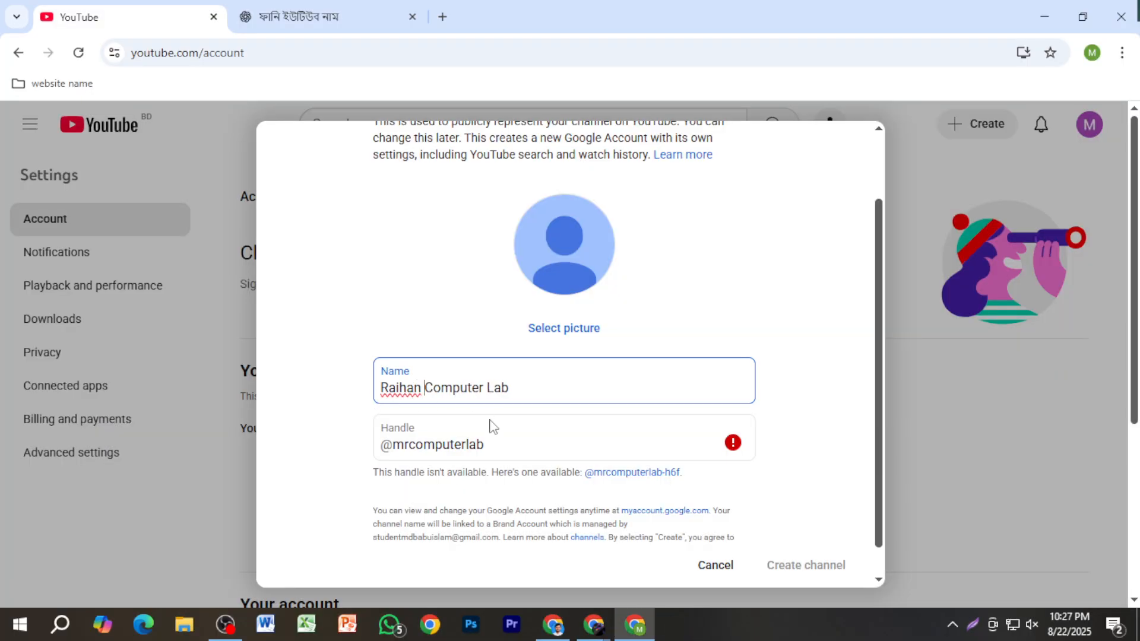
# Set the channel handle to "raihancomputerlab" to match the new channel name.
pyautogui.click(408, 446)
pyautogui.moveTo(408, 447); pyautogui.dragTo(394, 446)
pyautogui.write('raihan')
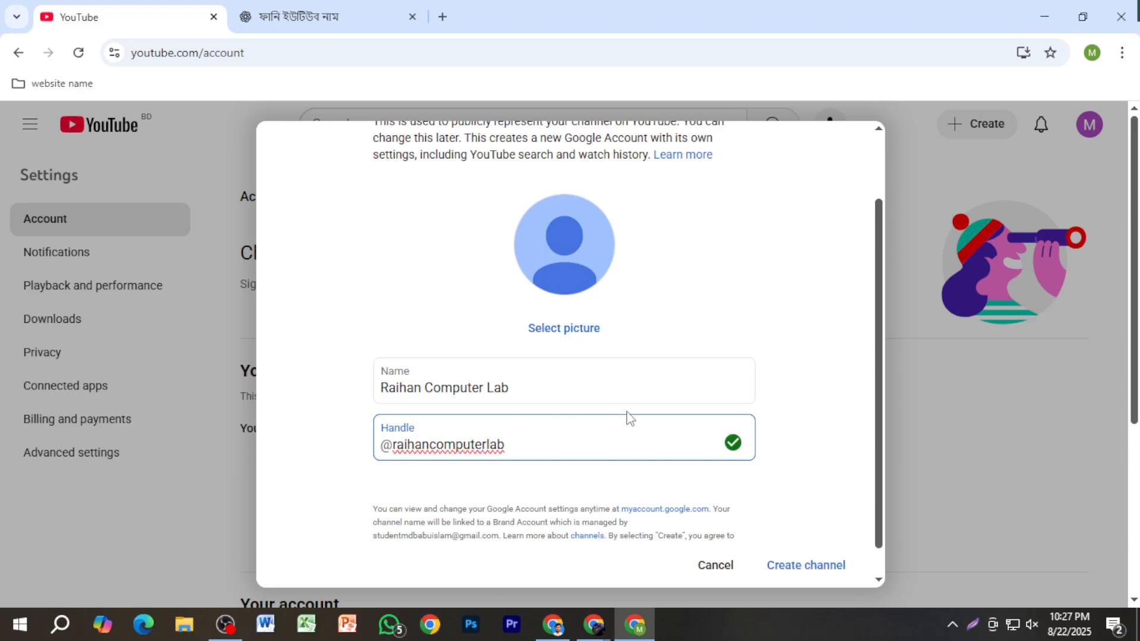
pyautogui.click(591, 452)
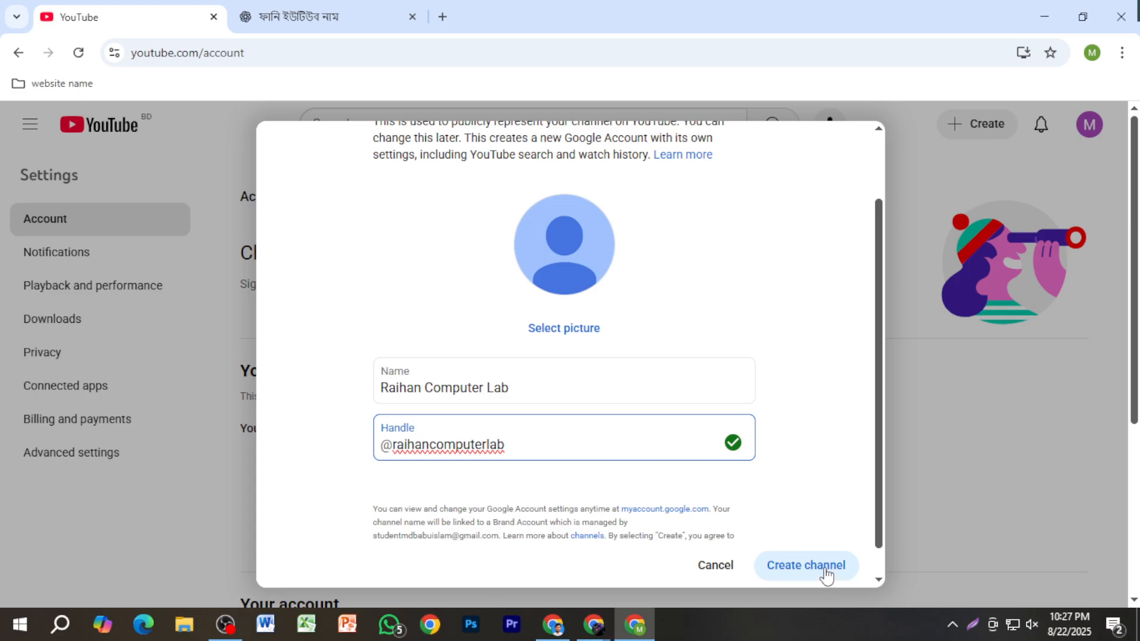
# Check the entered name and handle, and create the channel.
pyautogui.click(556, 383)
pyautogui.click(536, 386)
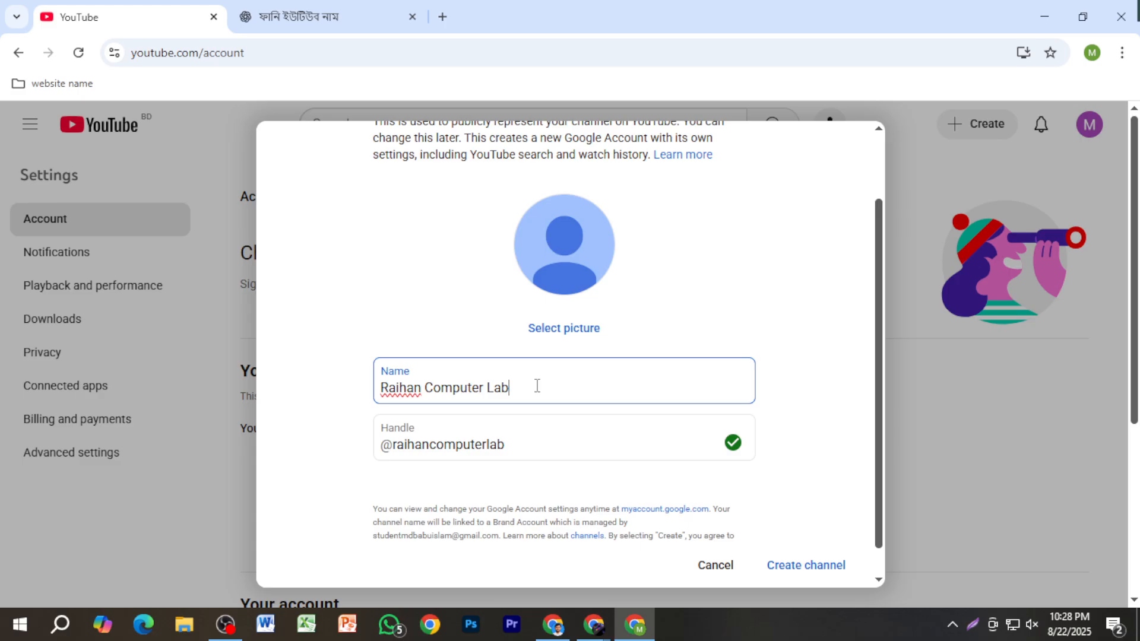
pyautogui.click(545, 447)
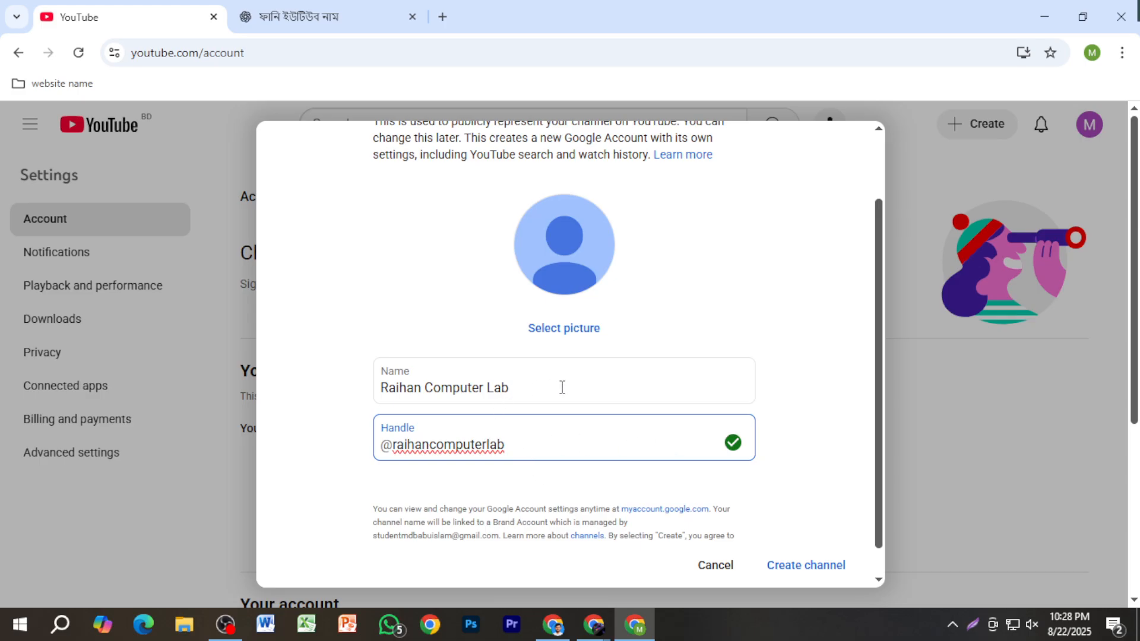
pyautogui.moveTo(563, 387); pyautogui.dragTo(356, 389)
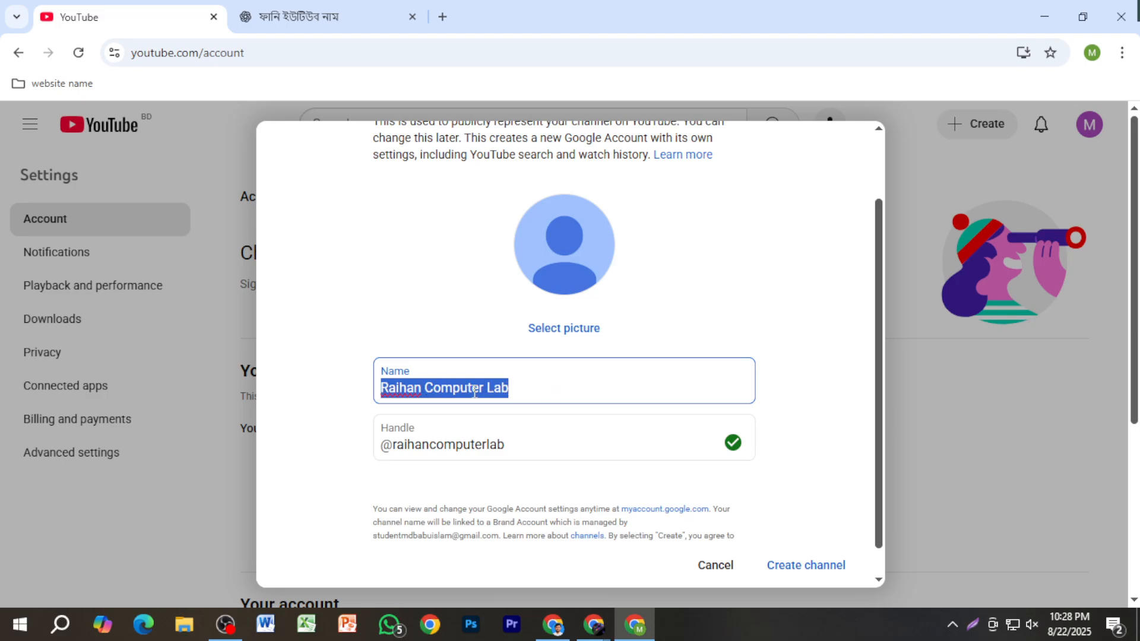
pyautogui.click(508, 387)
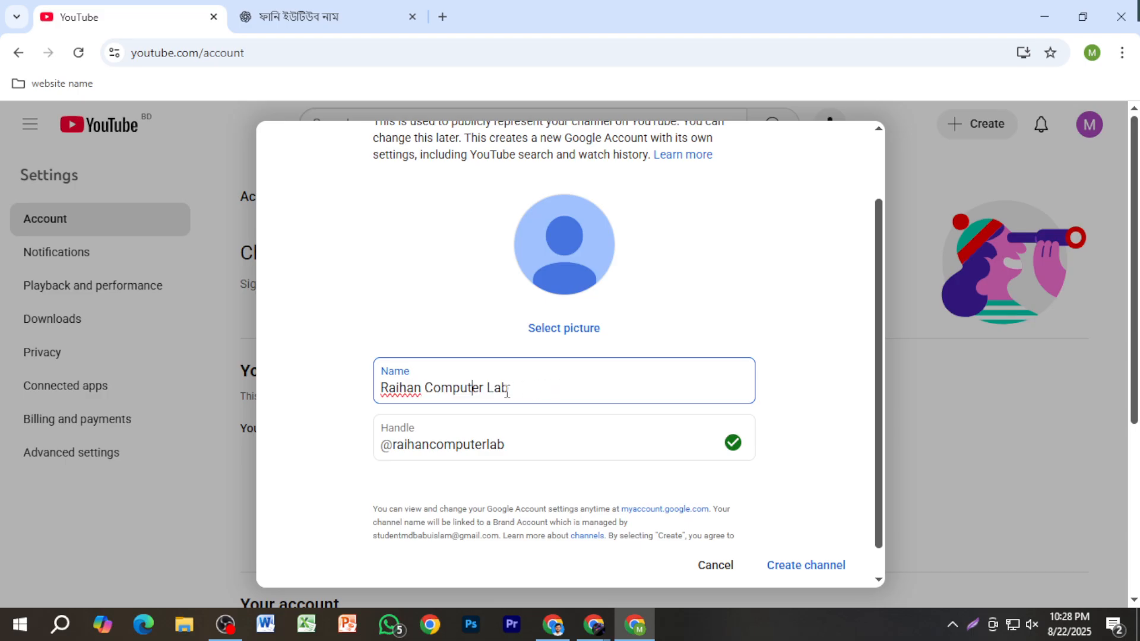
pyautogui.click(574, 386)
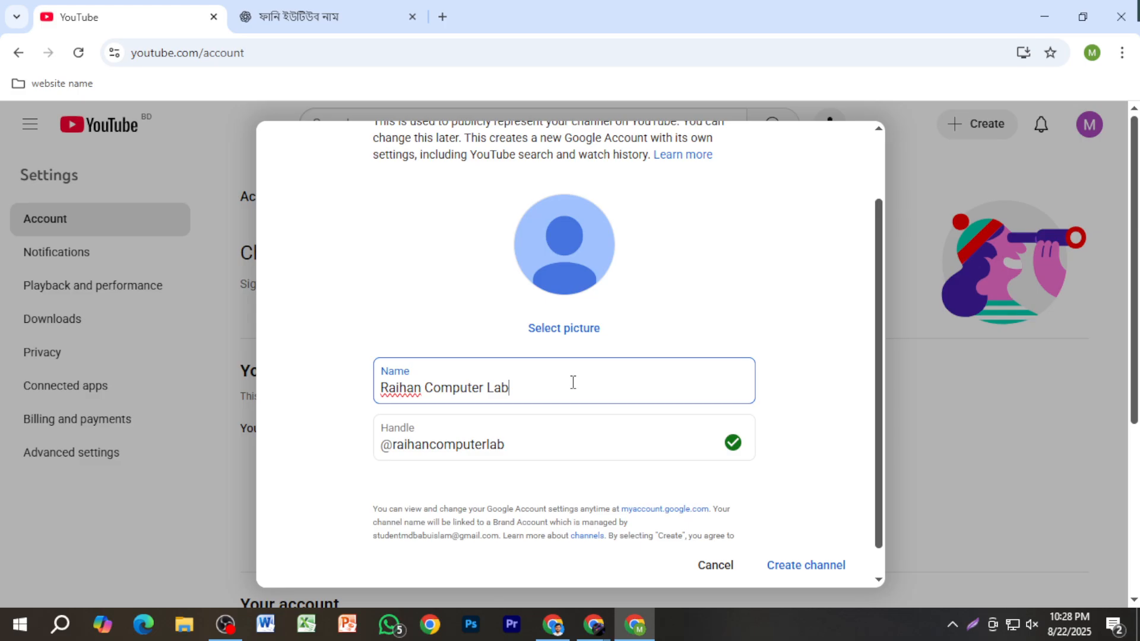
pyautogui.click(818, 567)
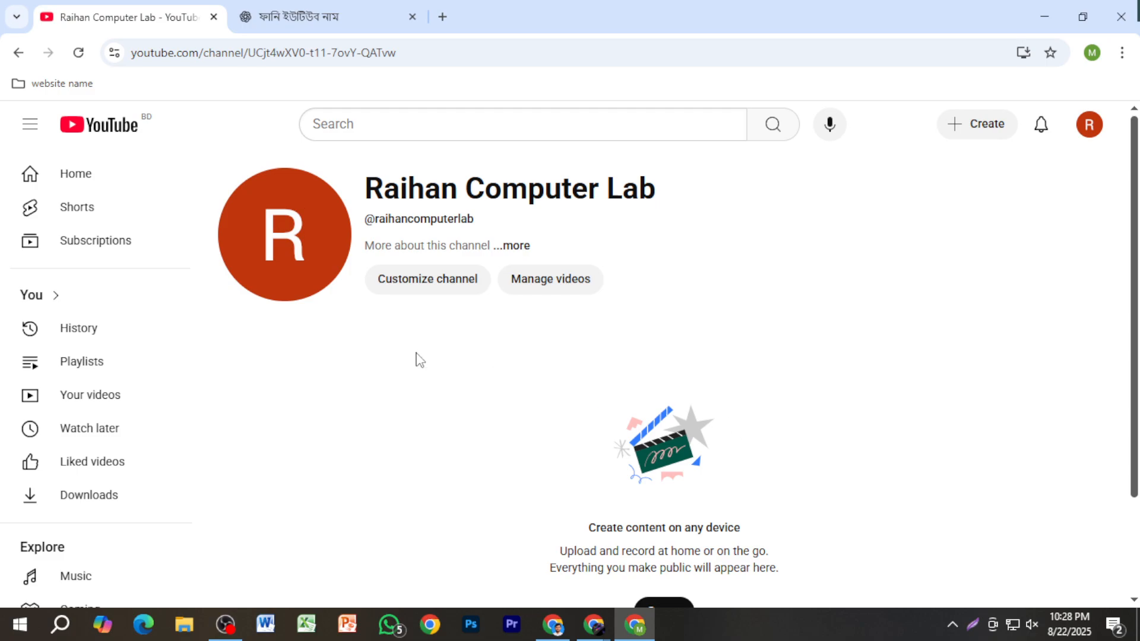
# Open the new channel's customization page in YouTube Studio and look through its banner, picture, name, handle and description settings.
pyautogui.click(425, 284)
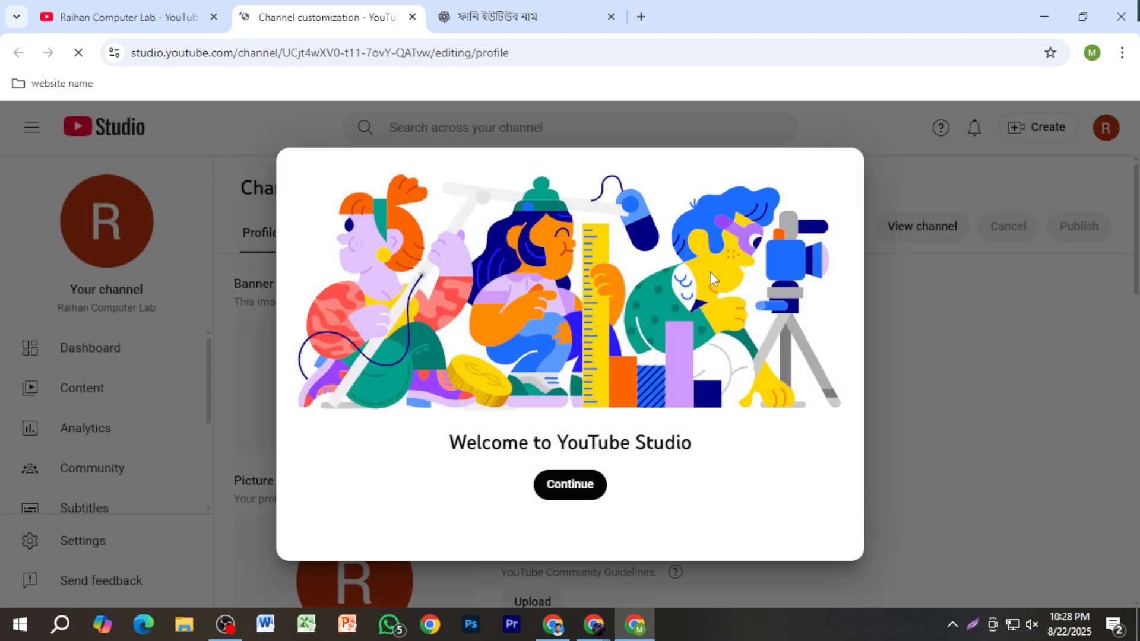
pyautogui.click(579, 493)
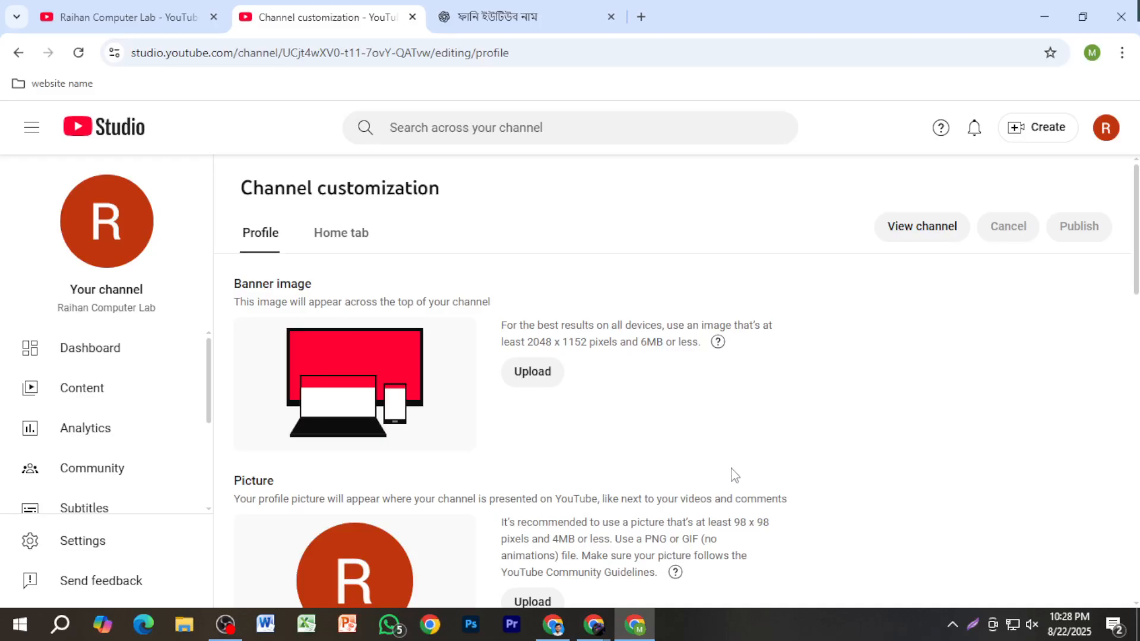
pyautogui.scroll(-3, 591, 452)
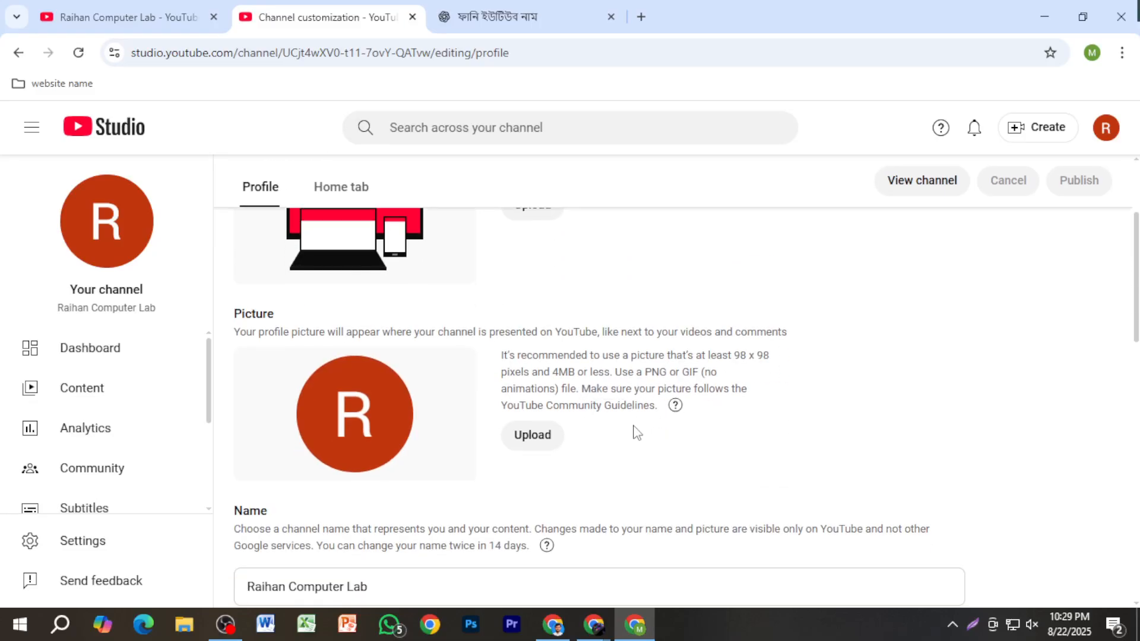
pyautogui.scroll(-3, 633, 429)
pyautogui.scroll(-3, 618, 439)
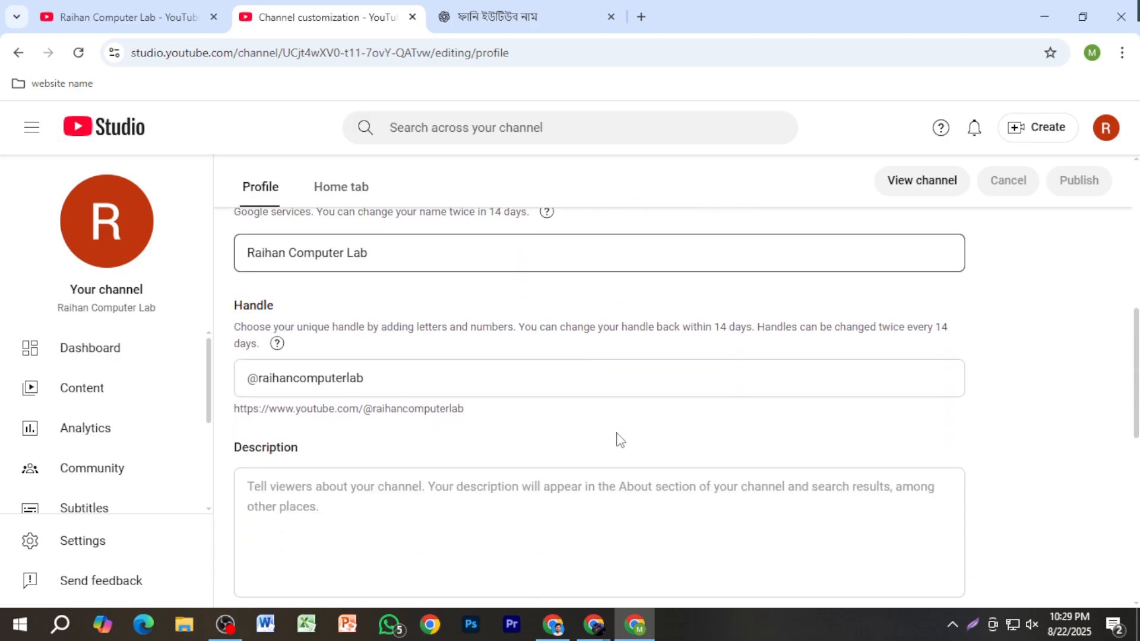
pyautogui.scroll(8, 695, 374)
pyautogui.scroll(-1, 590, 398)
pyautogui.scroll(-2, 591, 398)
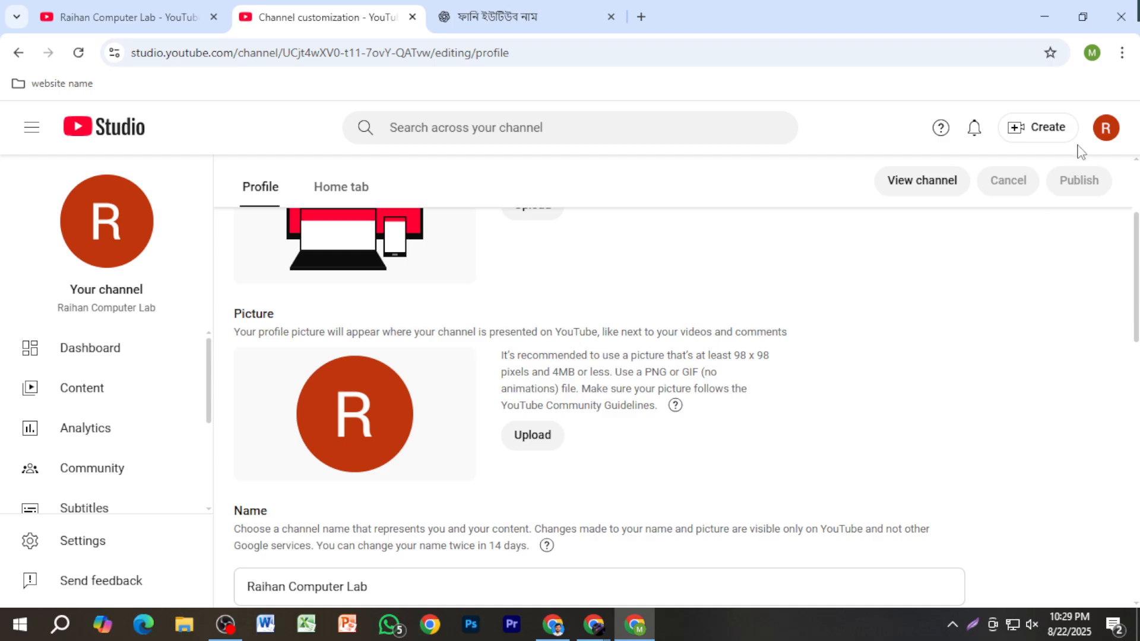
# Copy the channel name "Raihan Computer Lab" from the account details in YouTube Studio.
pyautogui.click(1104, 129)
pyautogui.doubleClick(1011, 164)
pyautogui.tripleClick(1010, 163)
pyautogui.hotkey('ctrl', 'c')
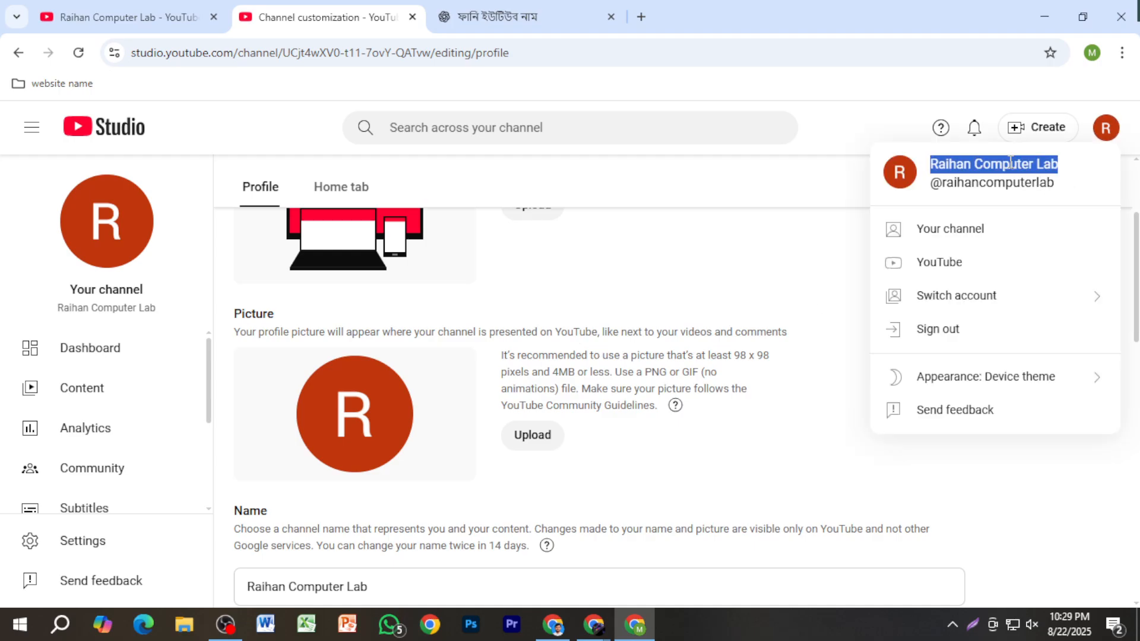
# Switch to the ChatGPT conversation, replace the unsent draft with "Raihan Computer Lab ei ta ami rakhlam", and send it.
pyautogui.click(504, 15)
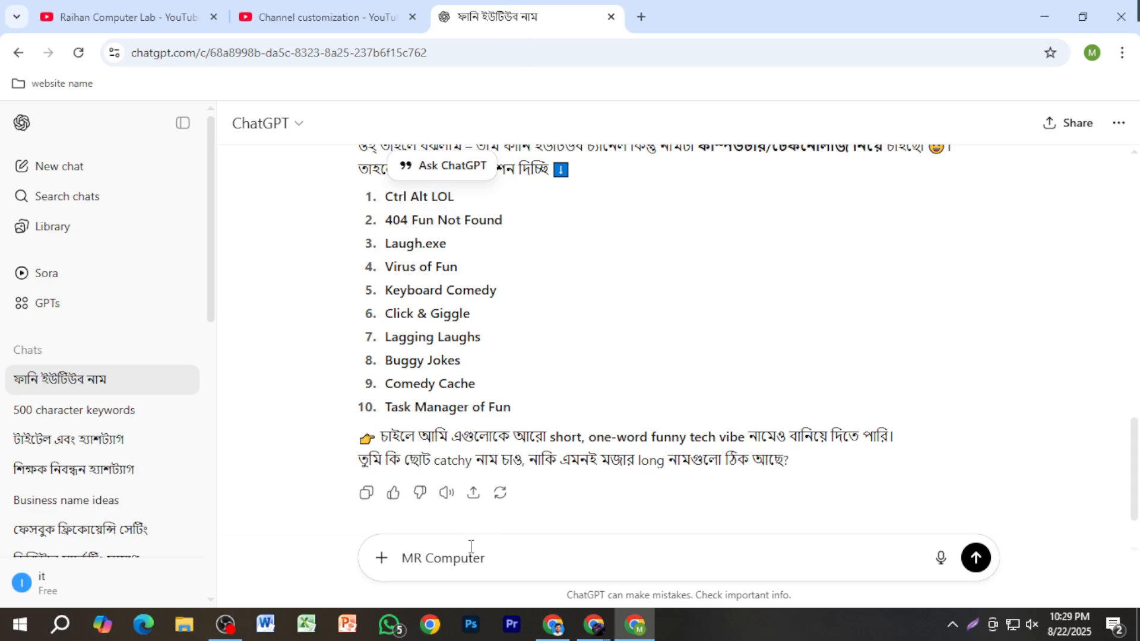
pyautogui.moveTo(493, 558); pyautogui.dragTo(396, 562)
pyautogui.hotkey('ctrl', 'v')
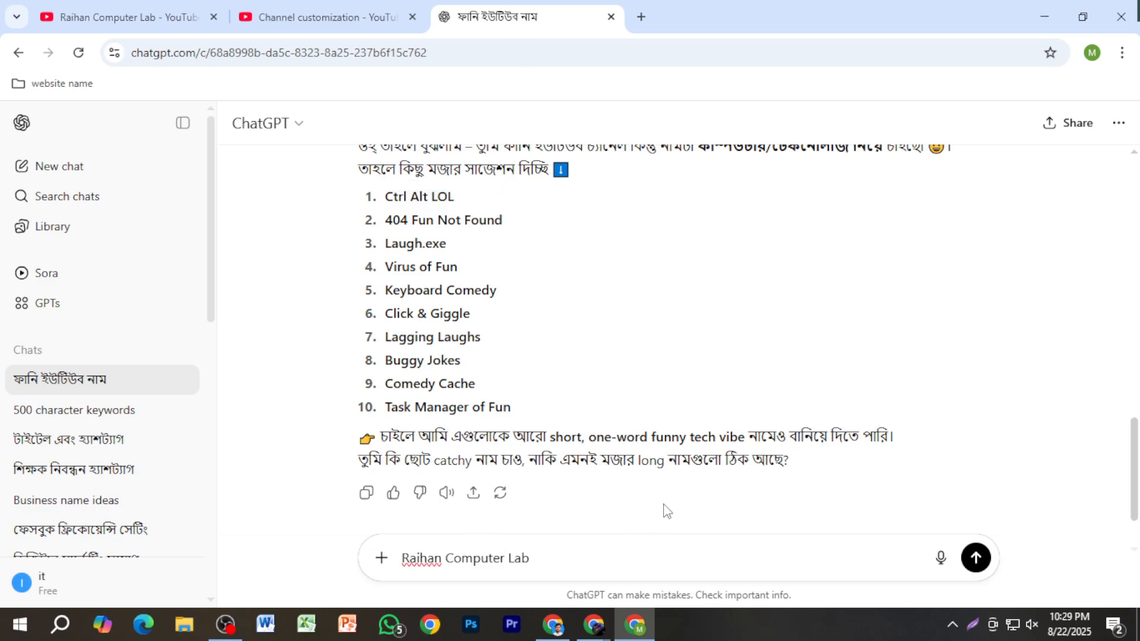
pyautogui.write('ei ta ami rakhlam')
pyautogui.press('Return')
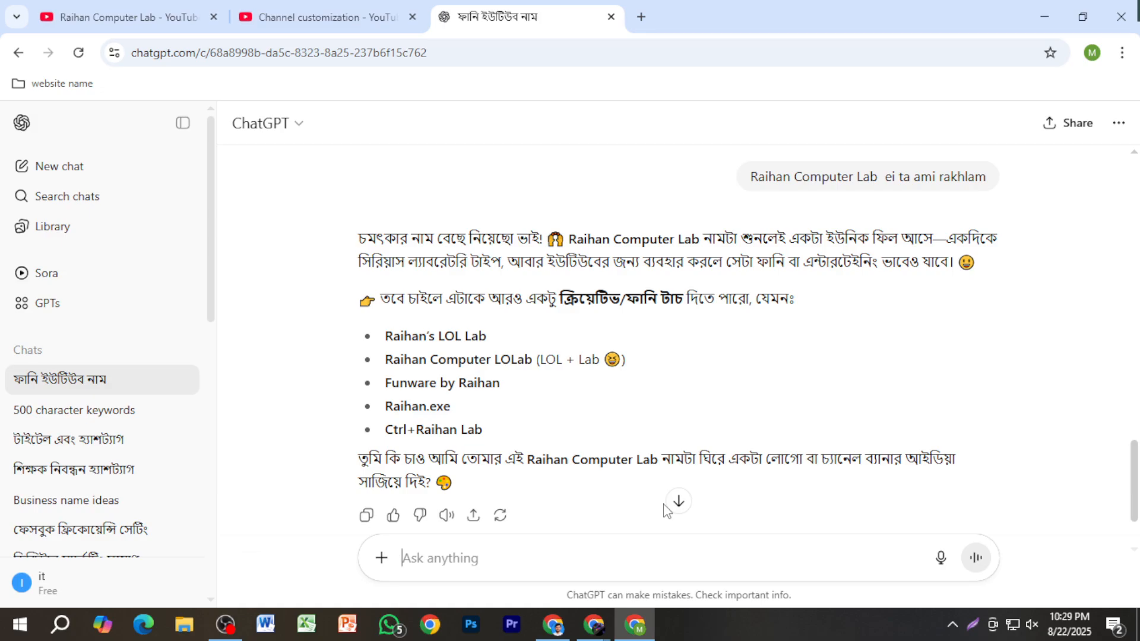
# Begin the prompt with the copied channel name: "Raihan Computer Lab ata diye amake akta youtube channel er jonno image banay dite hobe,,,".
pyautogui.hotkey('ctrl', 'v')
pyautogui.write('ata dio')
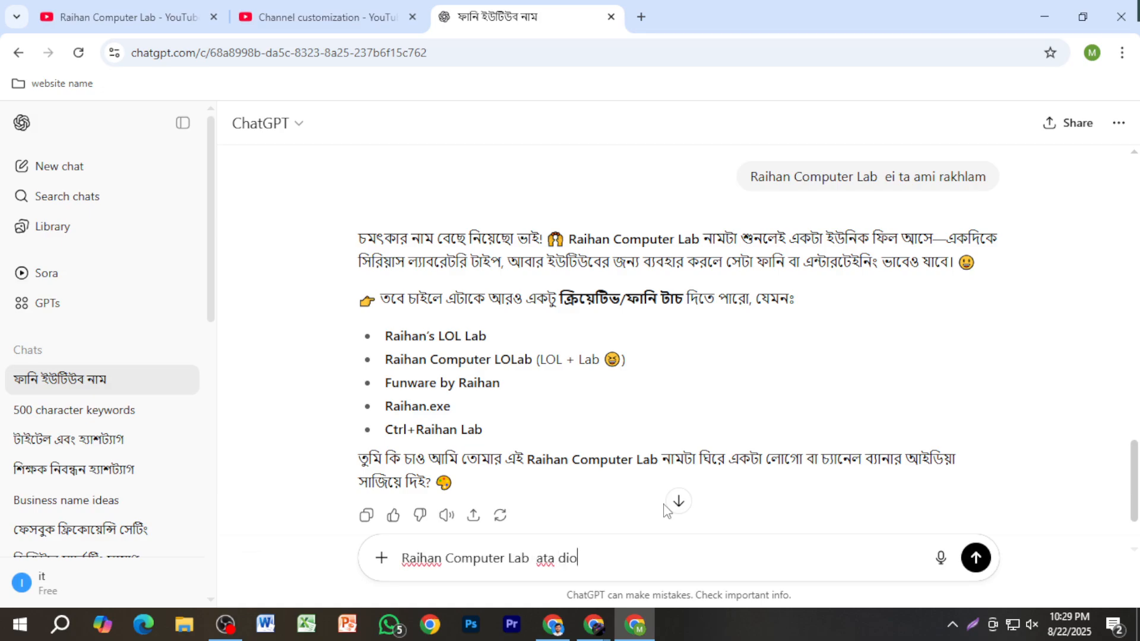
pyautogui.press('BackSpace')
pyautogui.write('ue')
pyautogui.press('BackSpace')
pyautogui.press('BackSpace')
pyautogui.write('ye amake akta y')
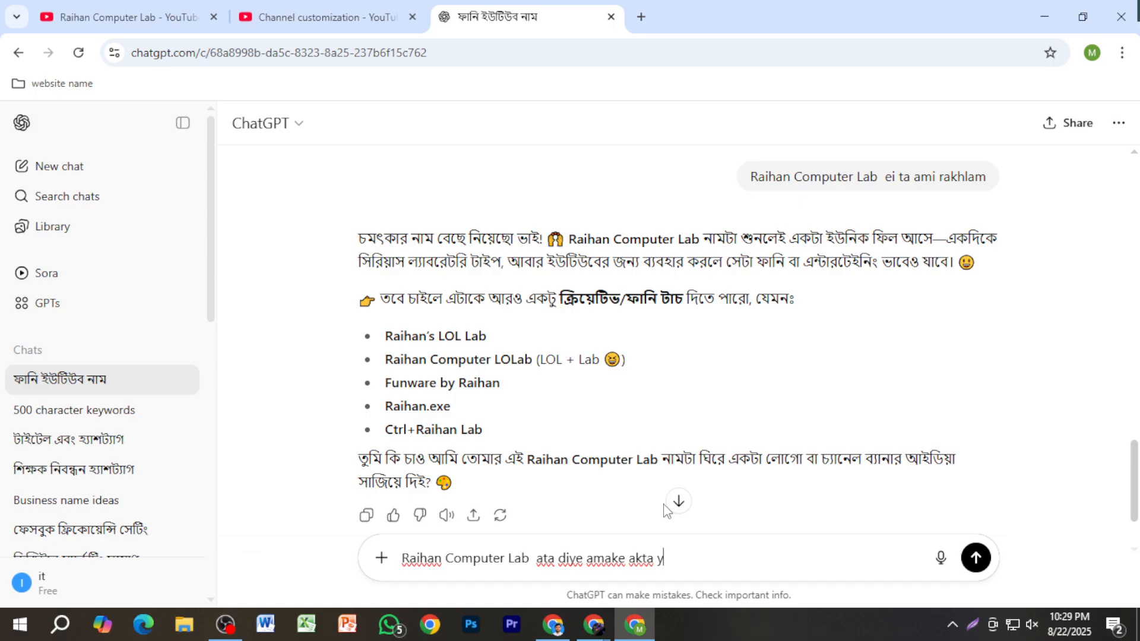
pyautogui.write('outube channe')
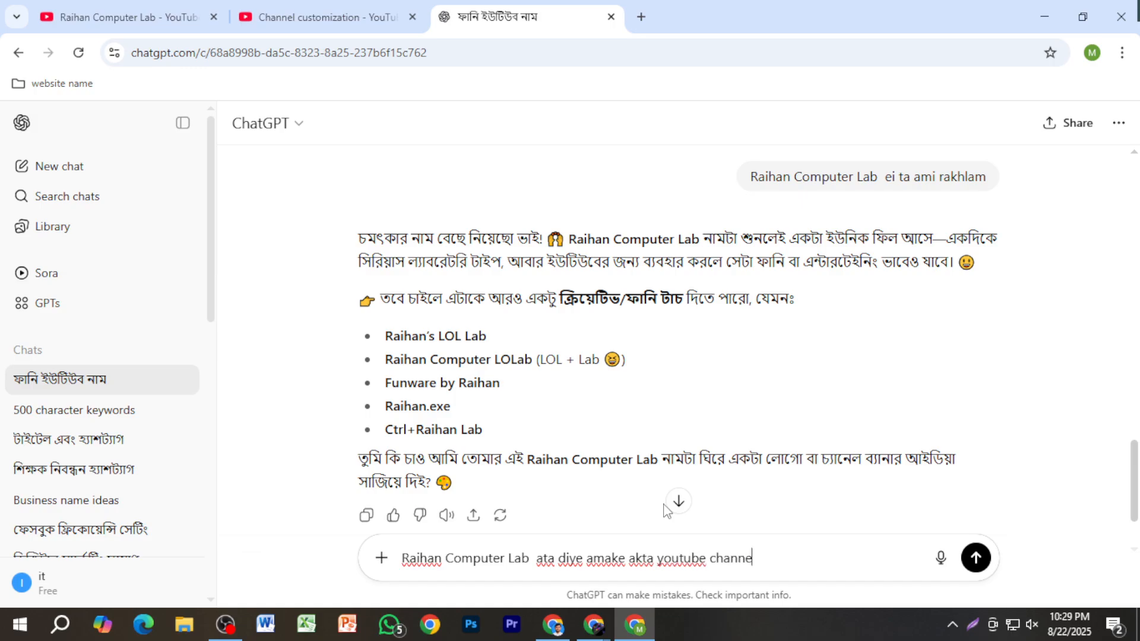
pyautogui.write('l er jonno image ')
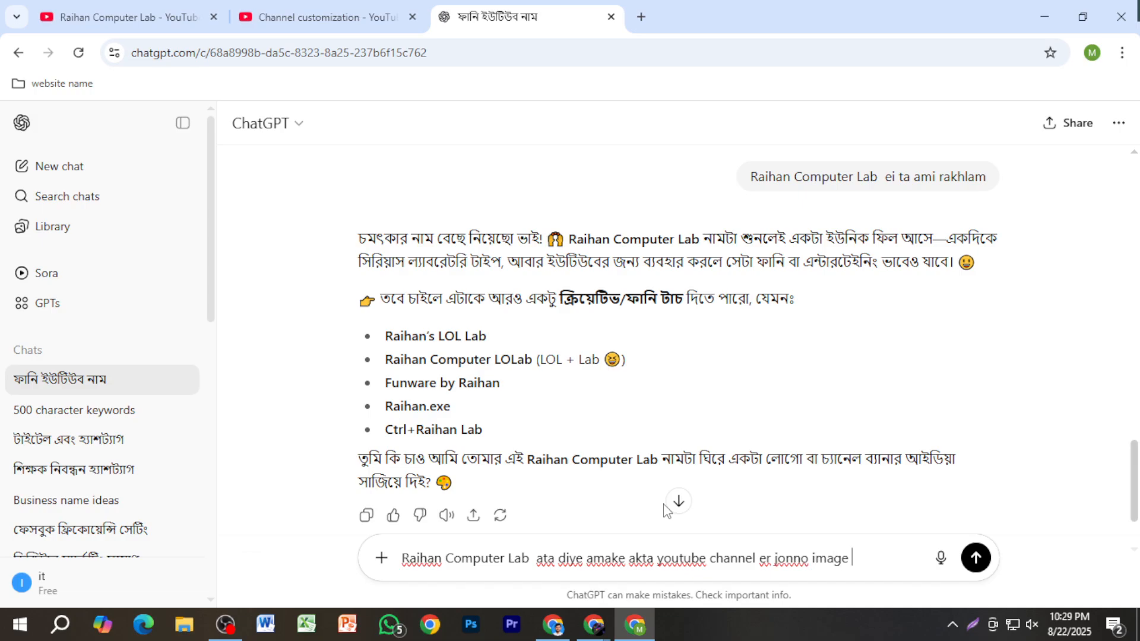
pyautogui.write('banay dite hobe,,, ba')
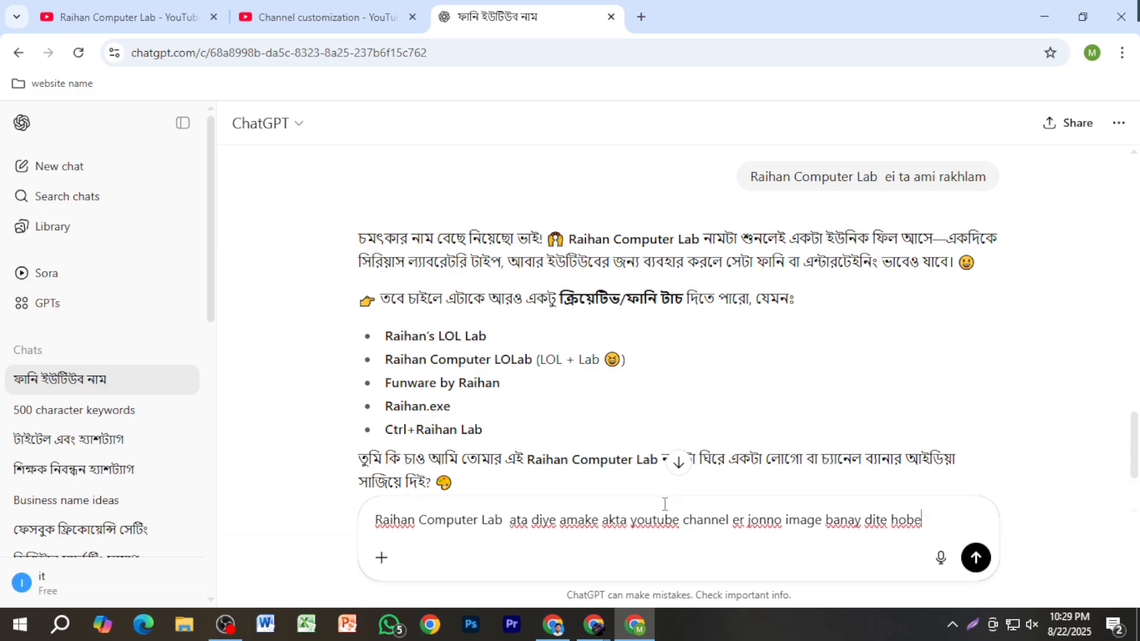
# Extend the prompt with "background color ta sundor hoite hobe,, font gulo sundor blod hoite hobe,, logo ta jeno sundor professional hoy.." and send it.
pyautogui.write('ckground ')
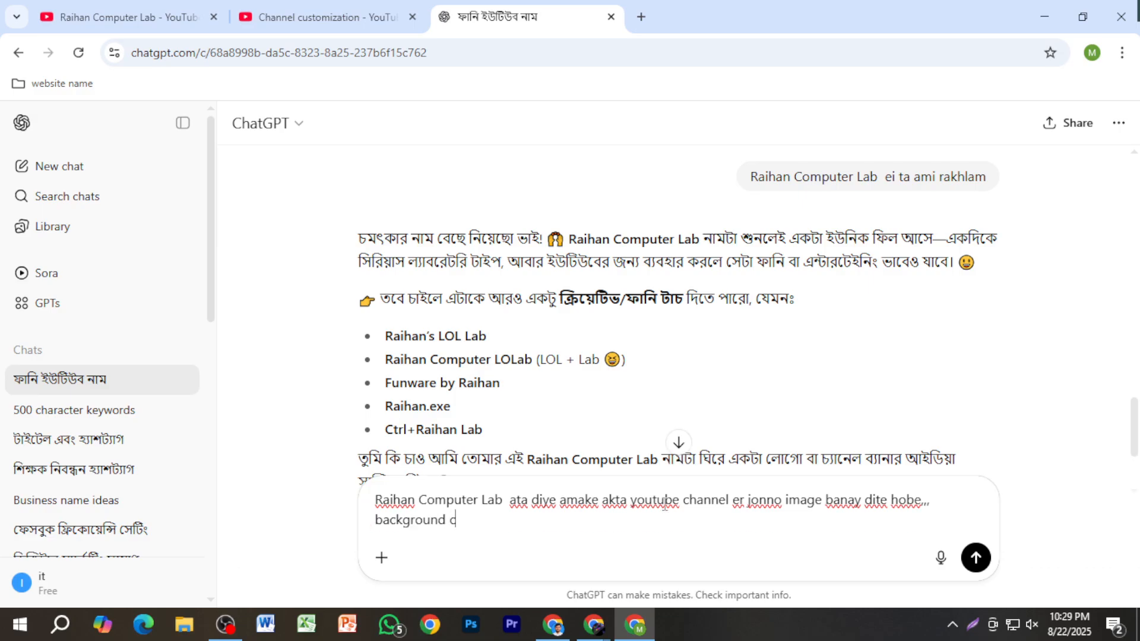
pyautogui.write('clolor ta sundor h')
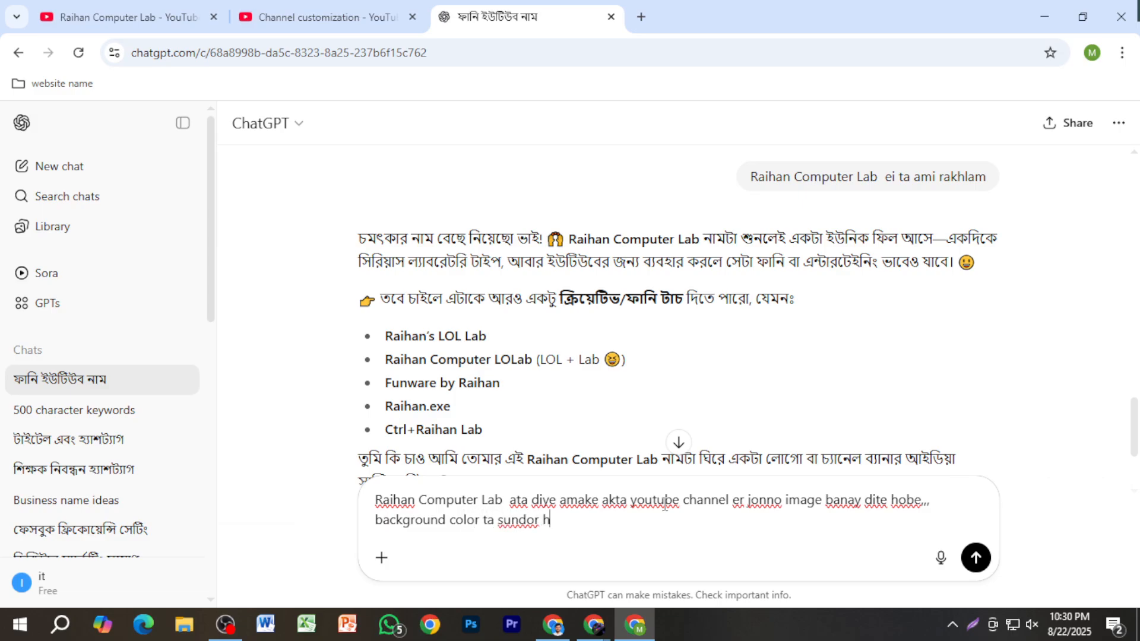
pyautogui.write('oite hobe,, f')
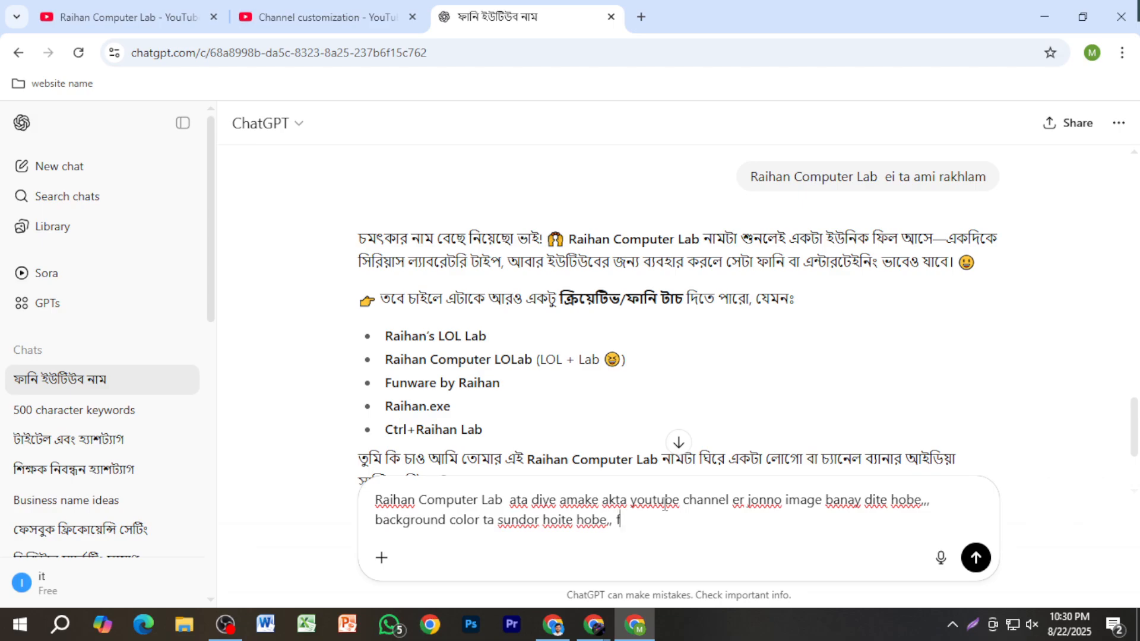
pyautogui.write('ont gulo sundor blod ')
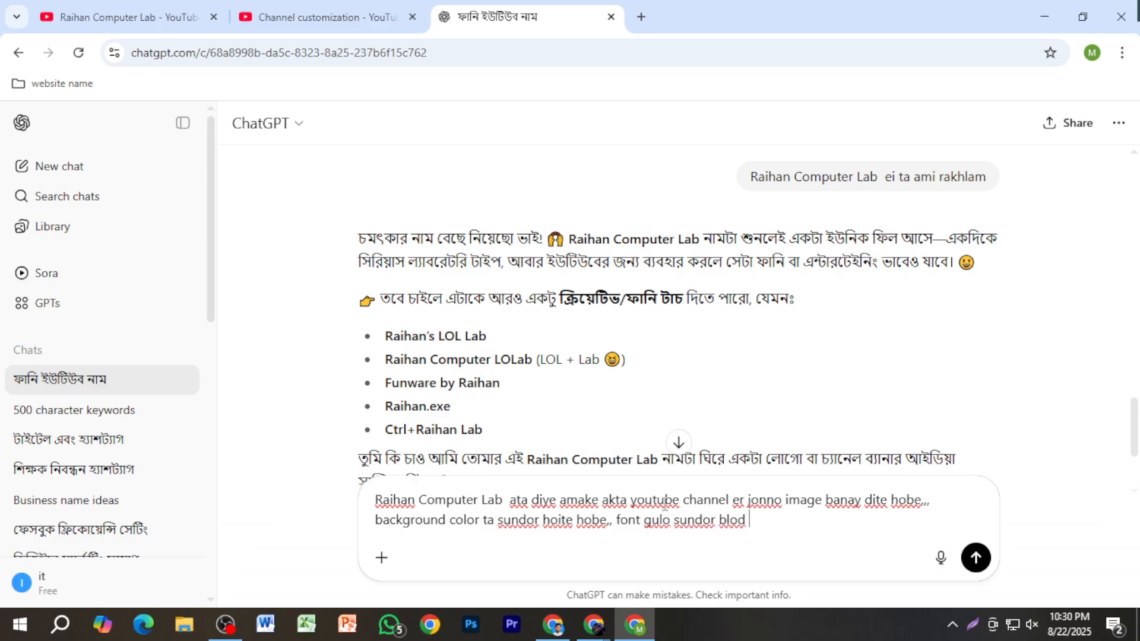
pyautogui.write('hoite hobe,, ')
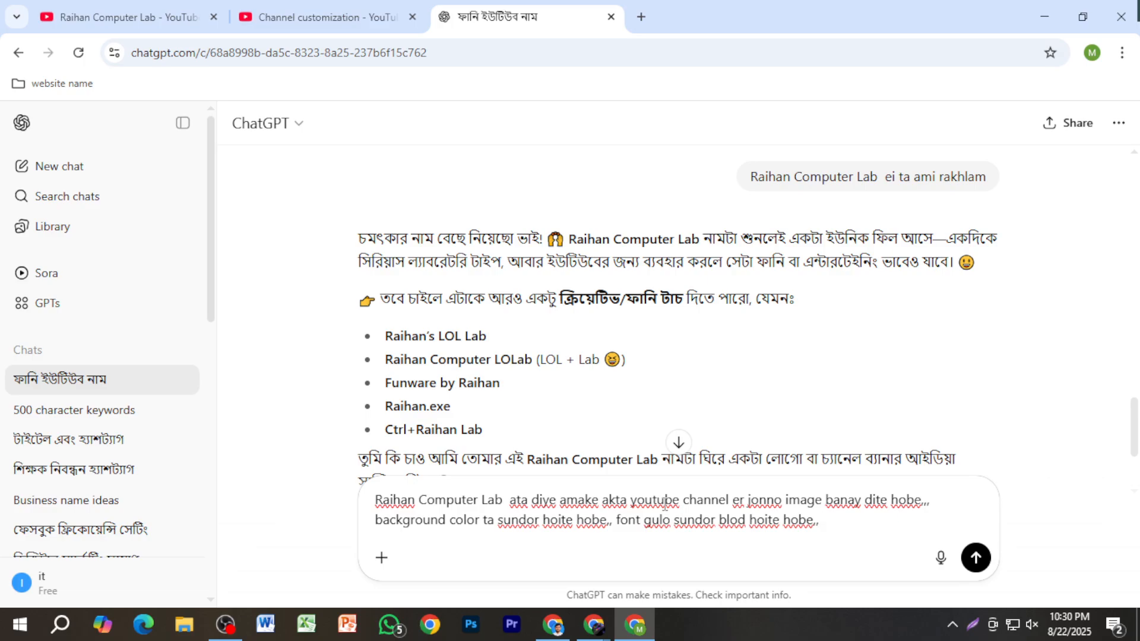
pyautogui.write('logo ta jena')
pyautogui.press('BackSpace')
pyautogui.write('o sundor ')
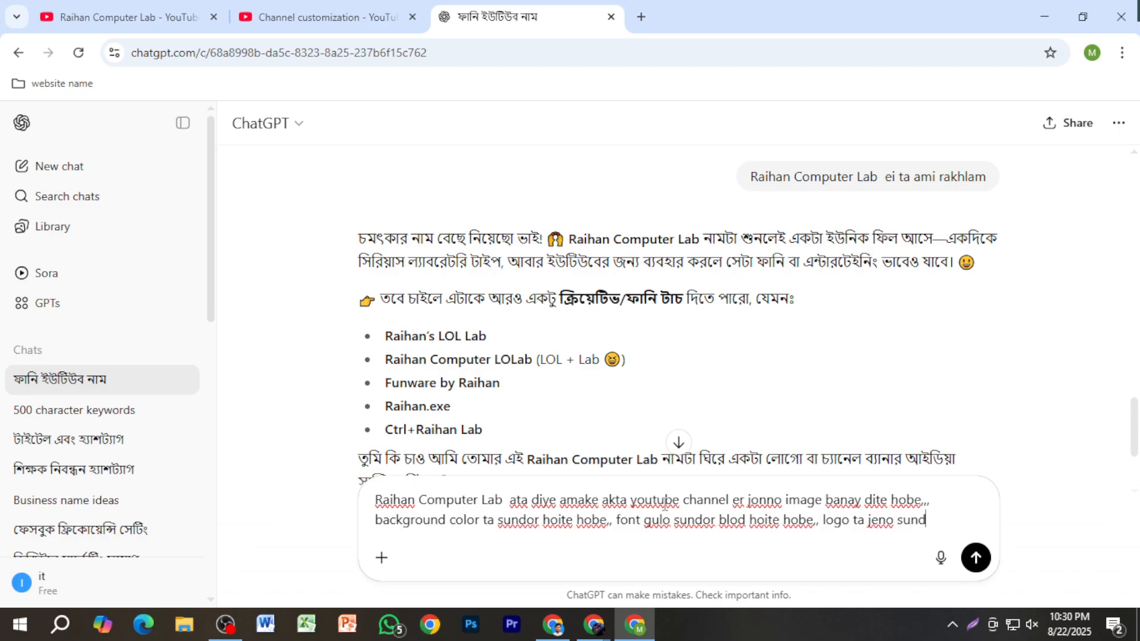
pyautogui.write('professional')
pyautogui.press('BackSpace')
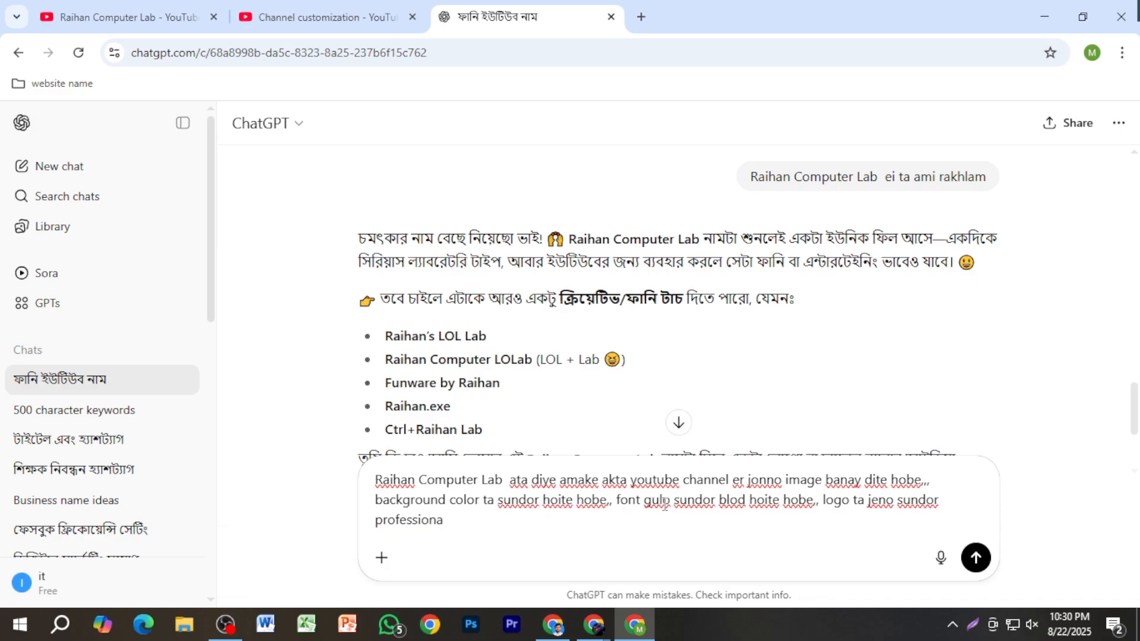
pyautogui.write('hoy..')
pyautogui.press('Return')
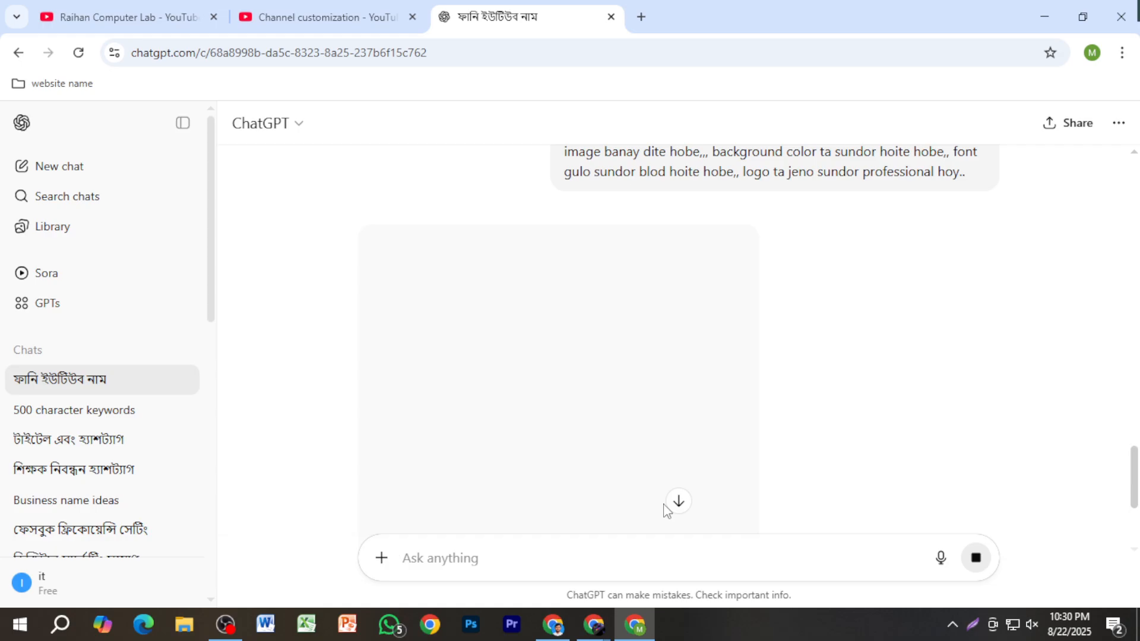
# Review the sent image prompt and the earlier name suggestions in the conversation while the image is being generated.
pyautogui.scroll(4, 744, 476)
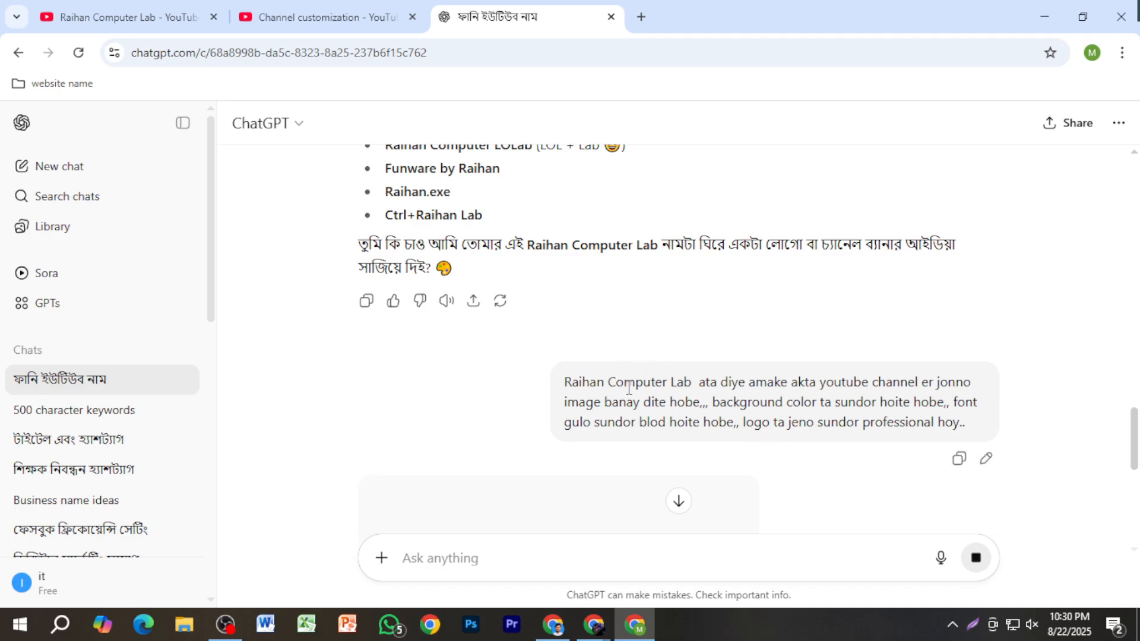
pyautogui.scroll(-4, 722, 387)
pyautogui.scroll(3, 570, 356)
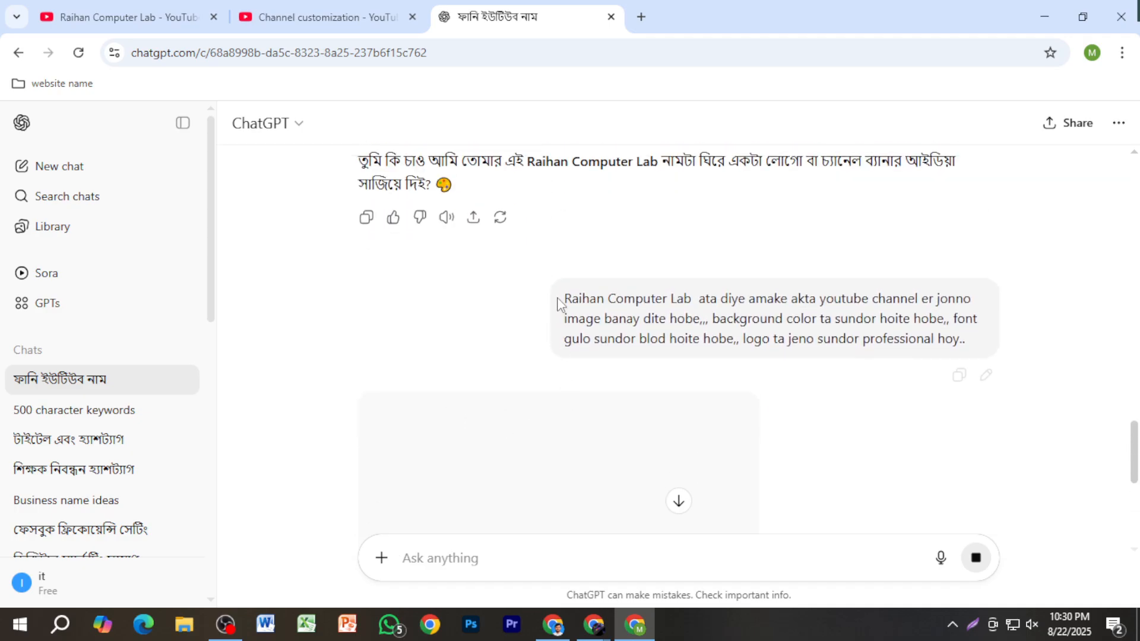
pyautogui.scroll(3, 807, 332)
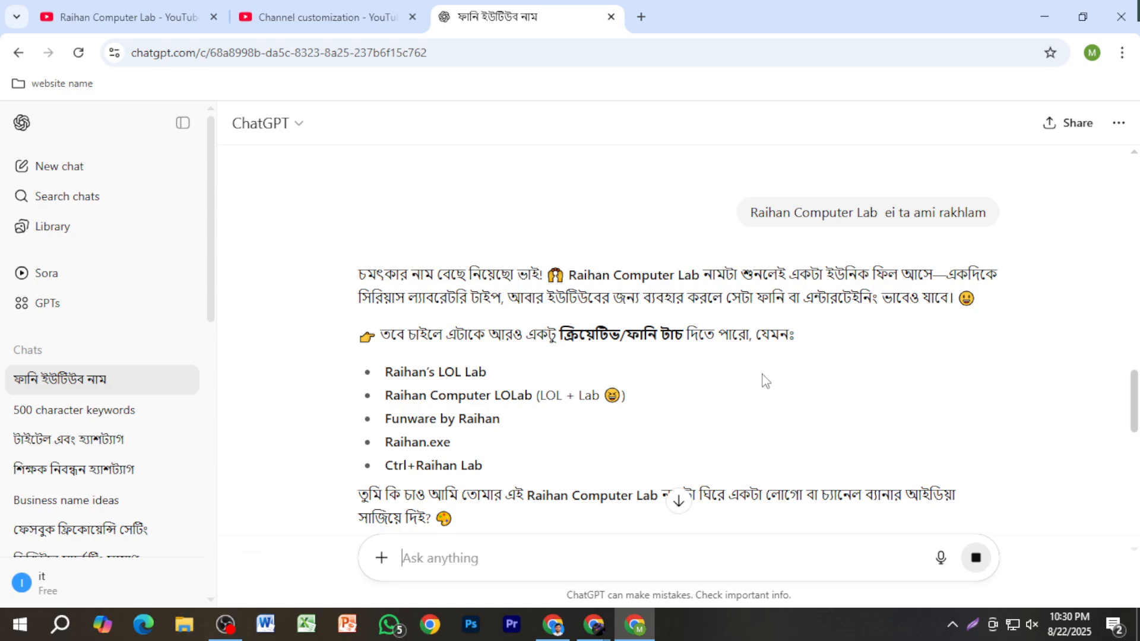
pyautogui.scroll(7, 832, 296)
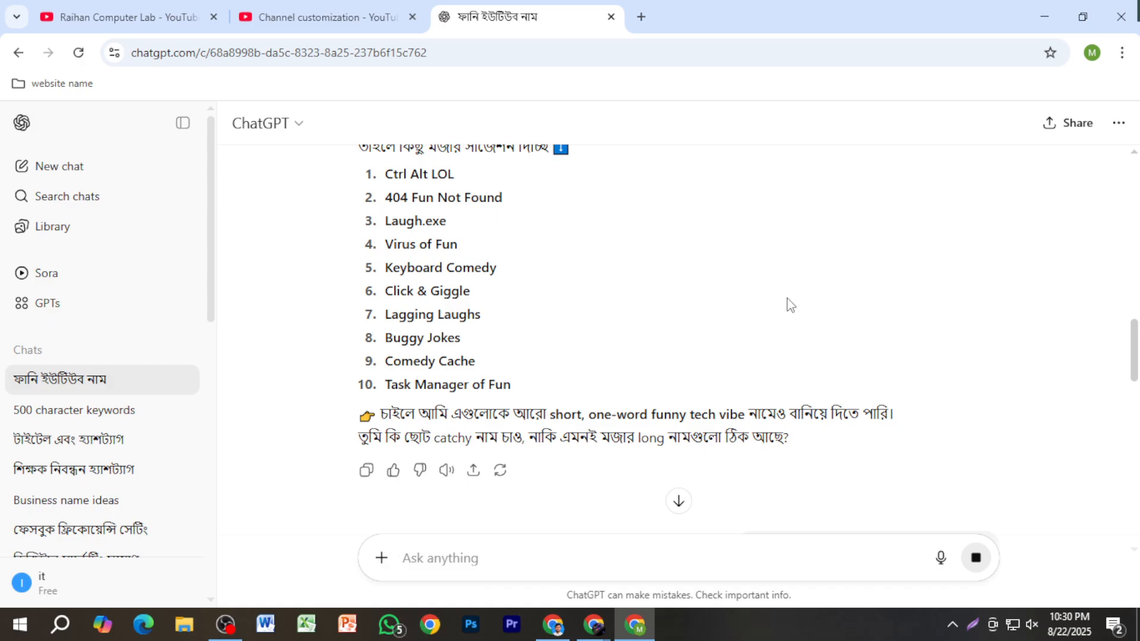
pyautogui.scroll(-8, 789, 306)
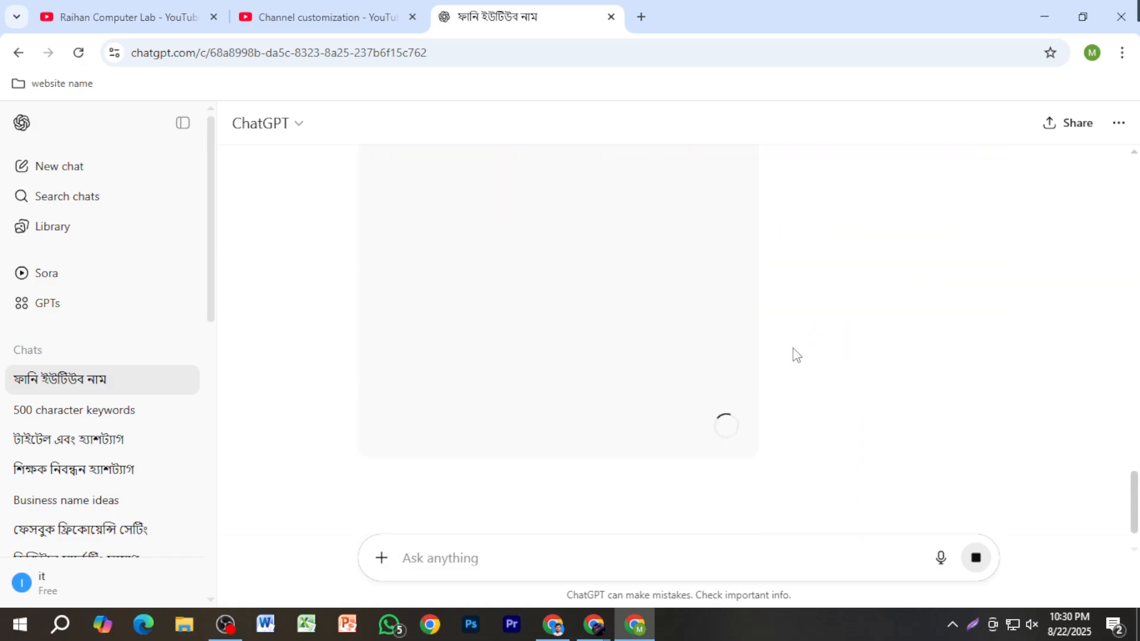
pyautogui.scroll(3, 796, 356)
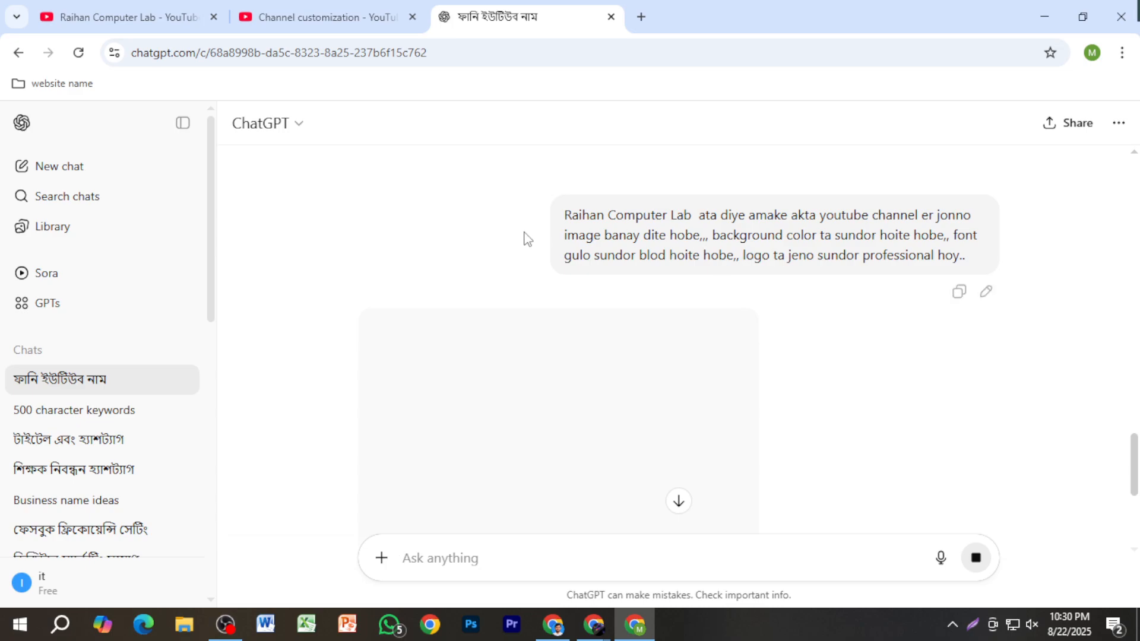
pyautogui.moveTo(563, 215); pyautogui.dragTo(943, 256)
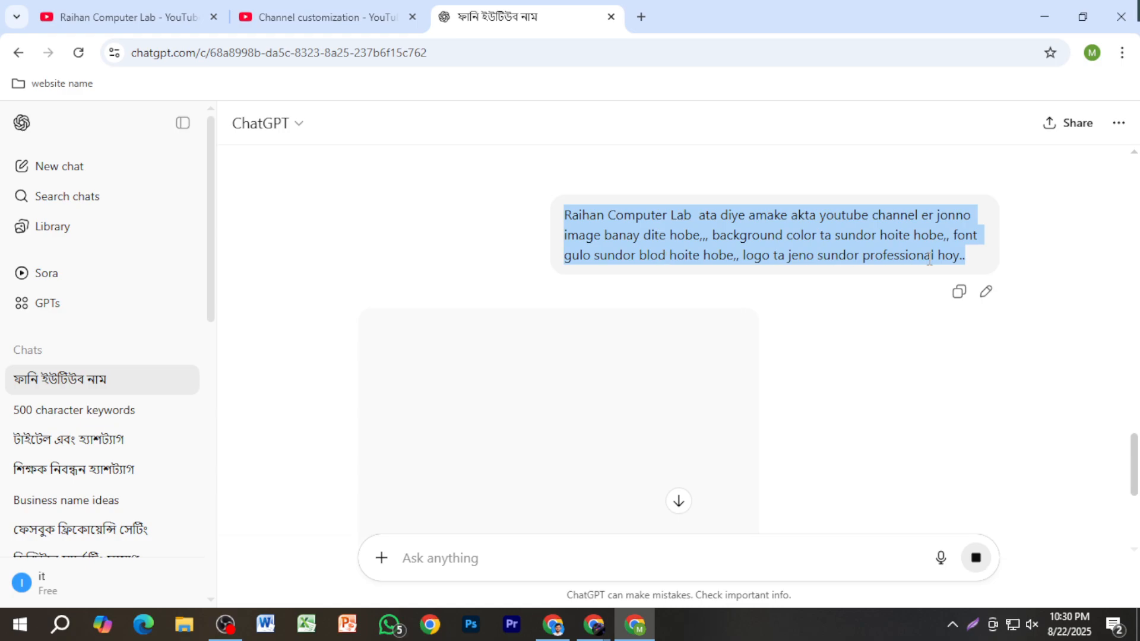
pyautogui.click(970, 263)
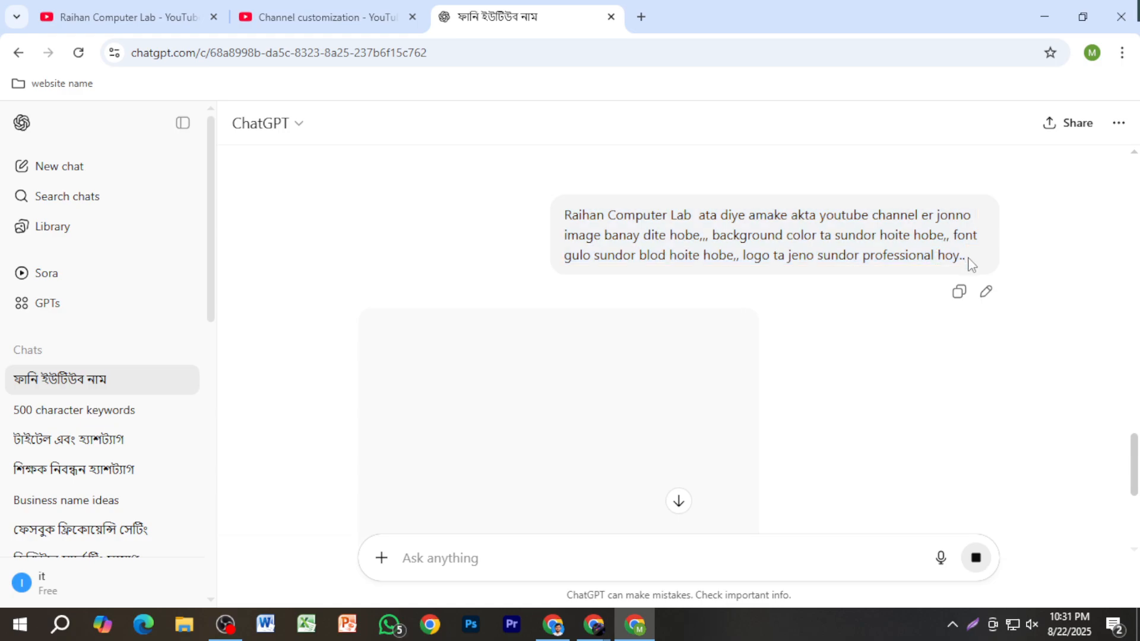
pyautogui.scroll(-5, 542, 326)
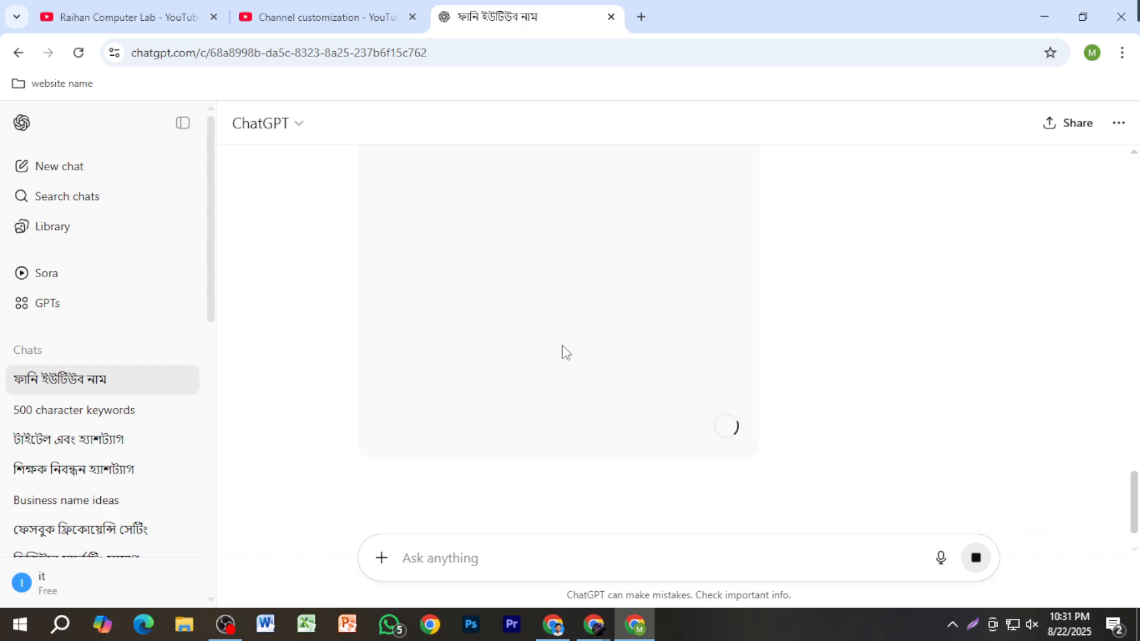
pyautogui.click(322, 23)
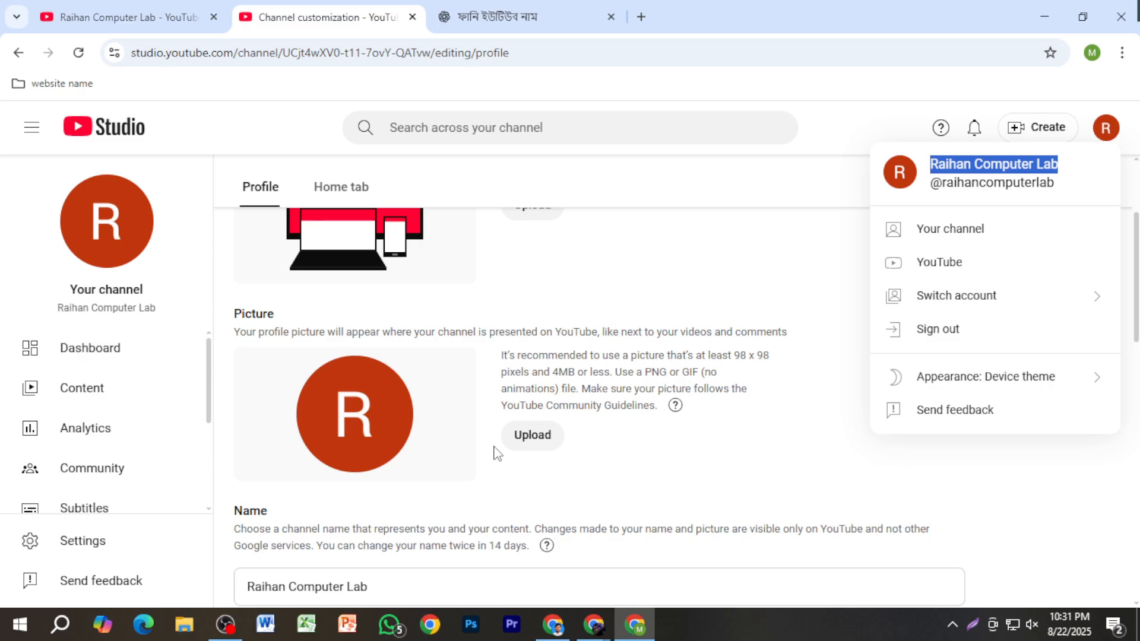
pyautogui.click(707, 283)
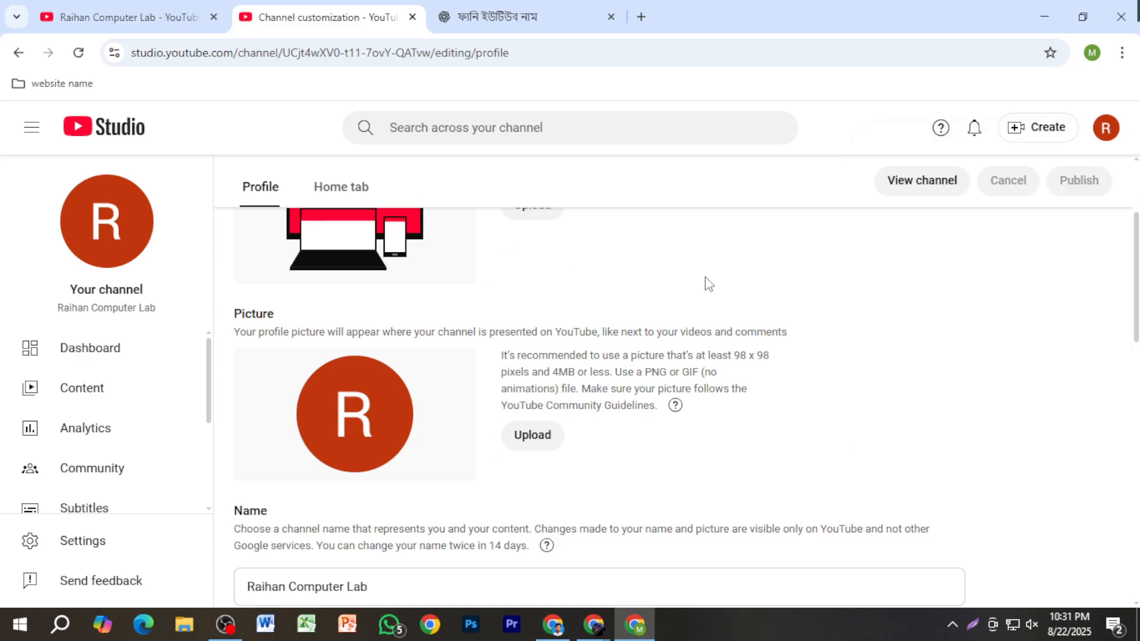
pyautogui.scroll(4, 705, 280)
pyautogui.scroll(-7, 623, 347)
pyautogui.scroll(-5, 623, 348)
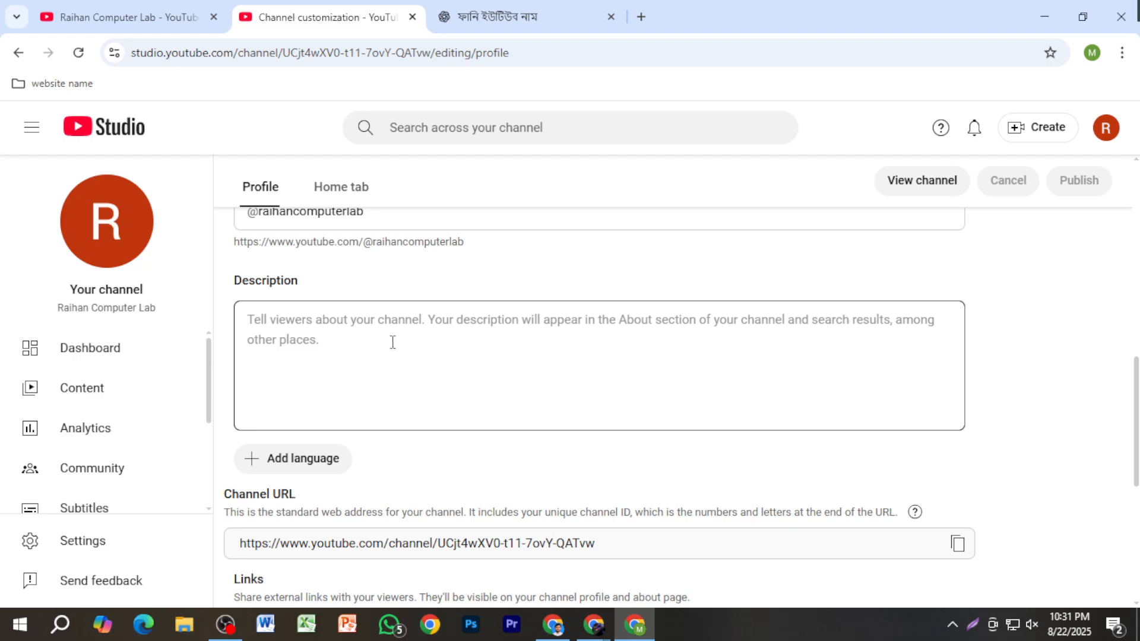
pyautogui.scroll(-4, 387, 339)
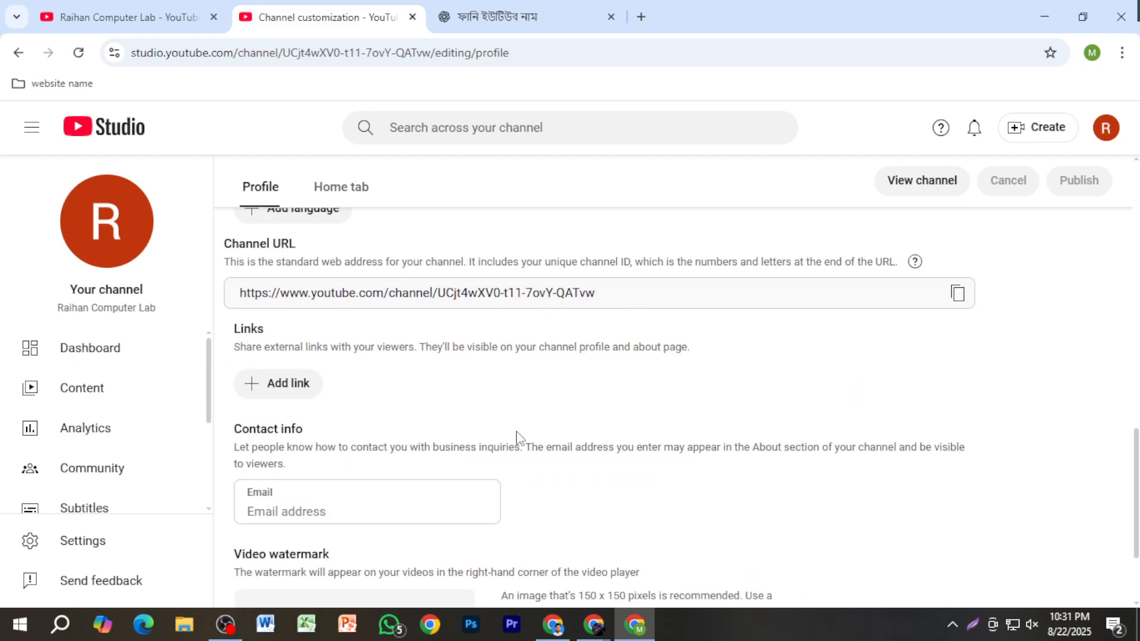
pyautogui.scroll(-2, 518, 442)
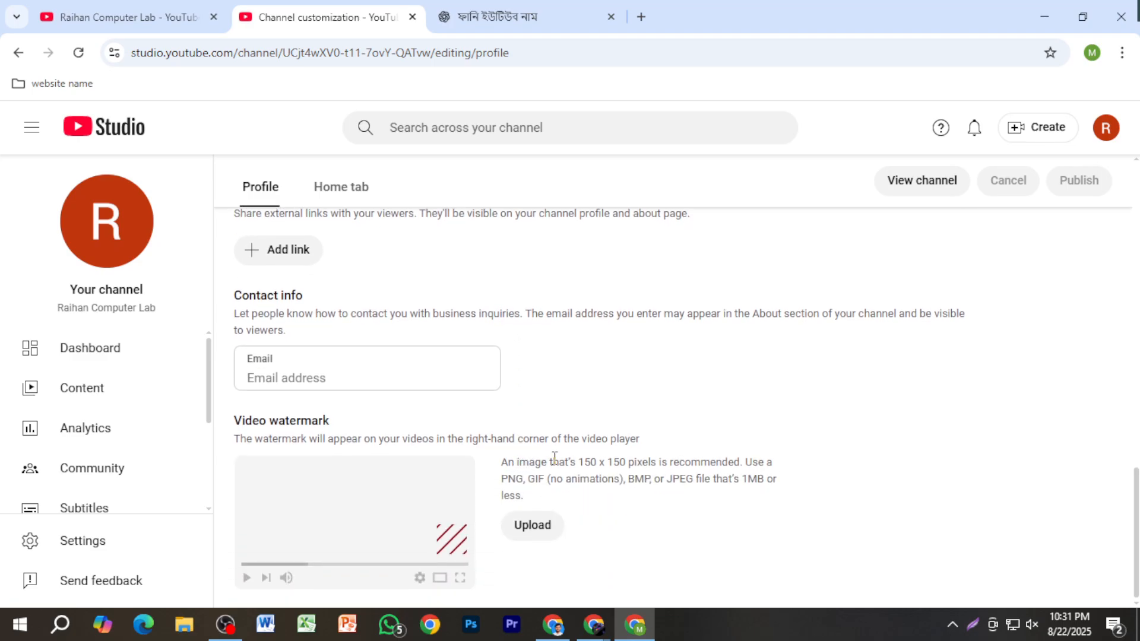
pyautogui.scroll(3, 504, 412)
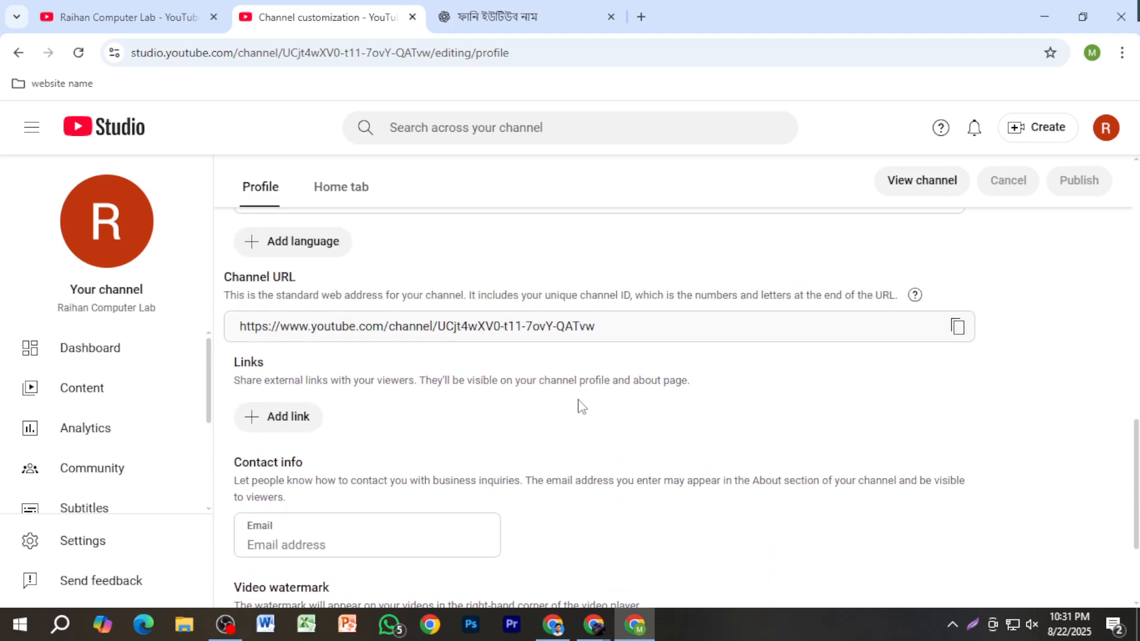
pyautogui.scroll(6, 581, 407)
pyautogui.scroll(4, 580, 310)
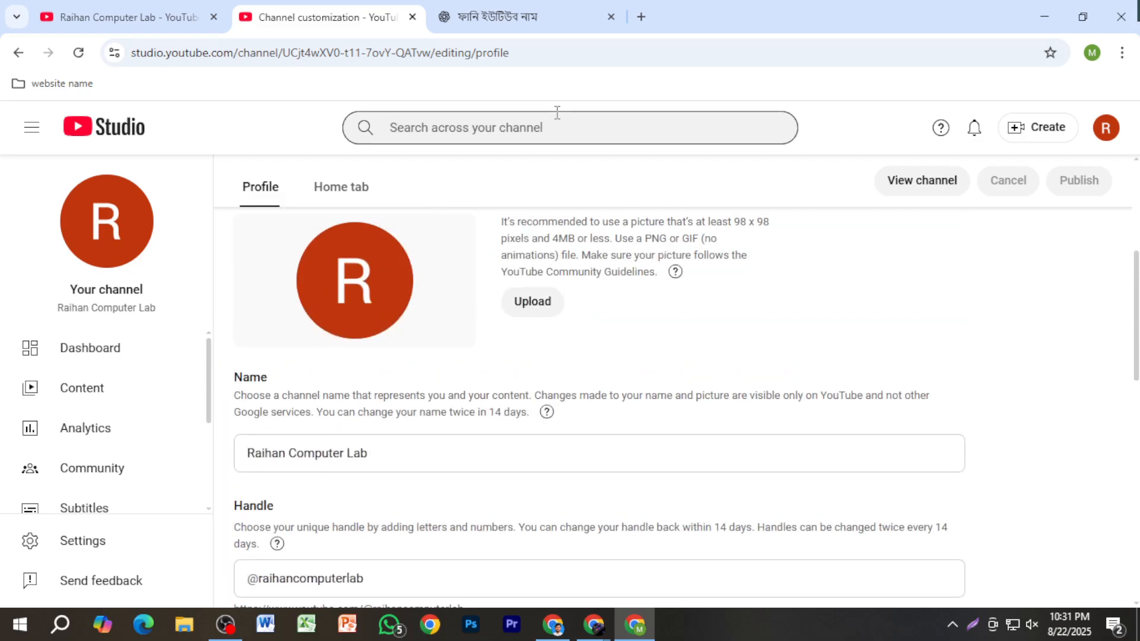
pyautogui.scroll(4, 511, 268)
# Check the progress of the image generation in the ChatGPT conversation.
pyautogui.click(490, 18)
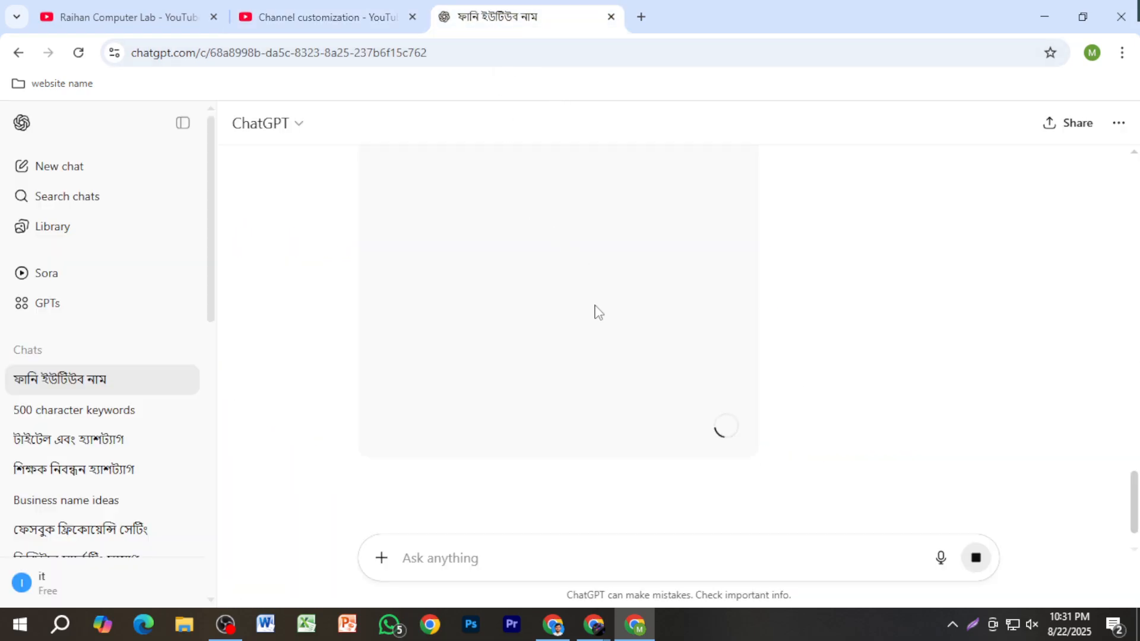
pyautogui.click(311, 22)
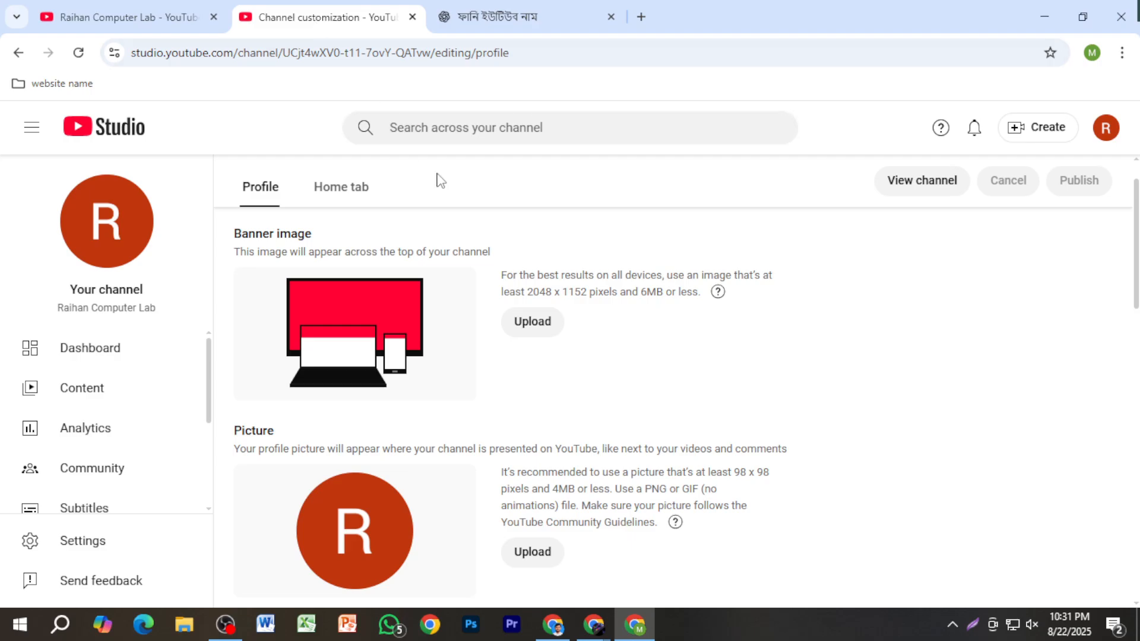
pyautogui.click(481, 17)
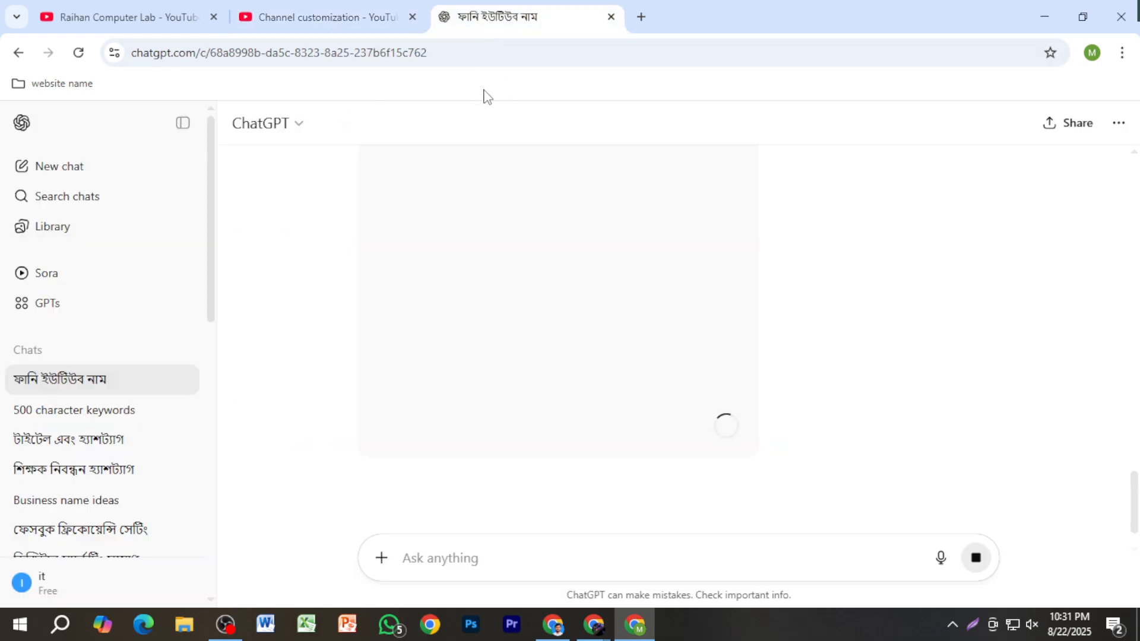
# Return to YouTube Studio and open the channel's Earn page to view its monetization overview.
pyautogui.click(298, 17)
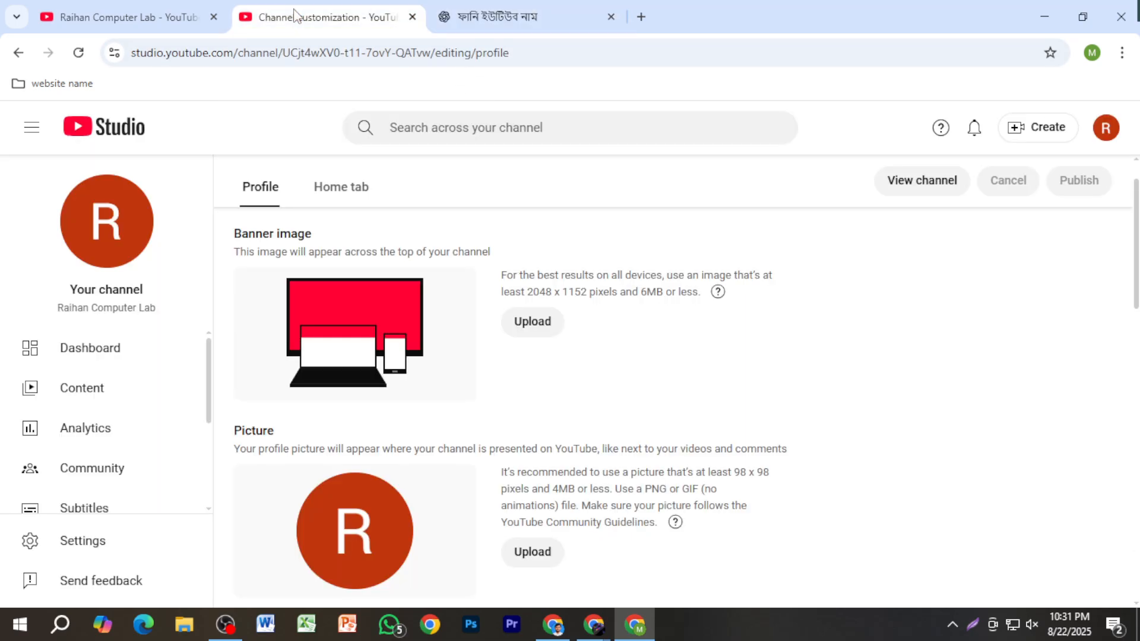
pyautogui.scroll(-3, 113, 469)
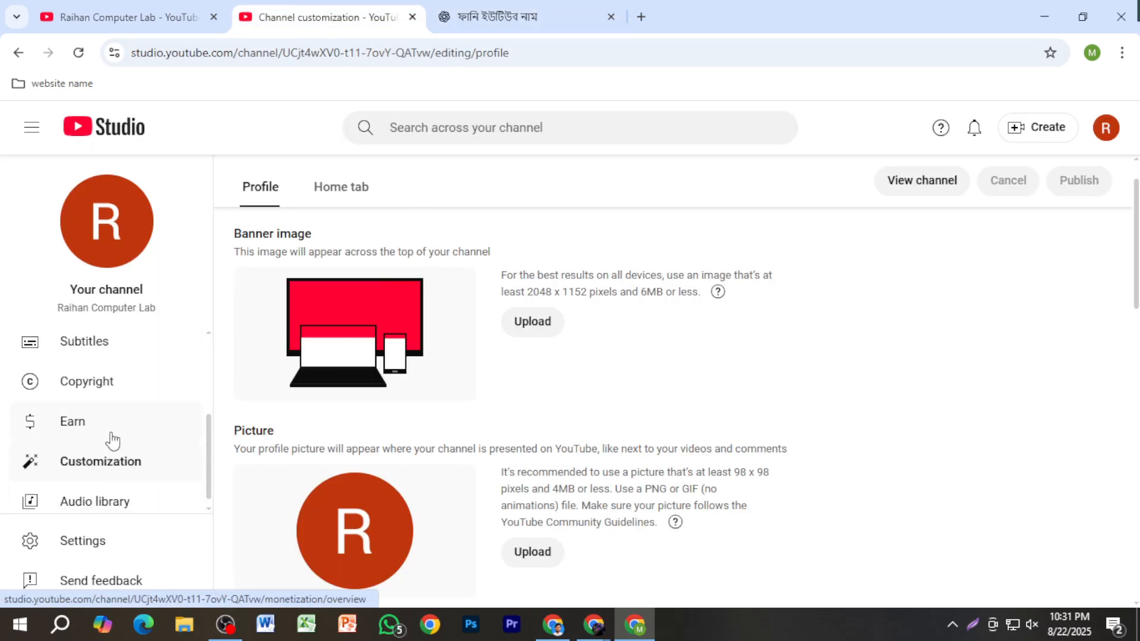
pyautogui.click(119, 438)
pyautogui.scroll(-2, 453, 430)
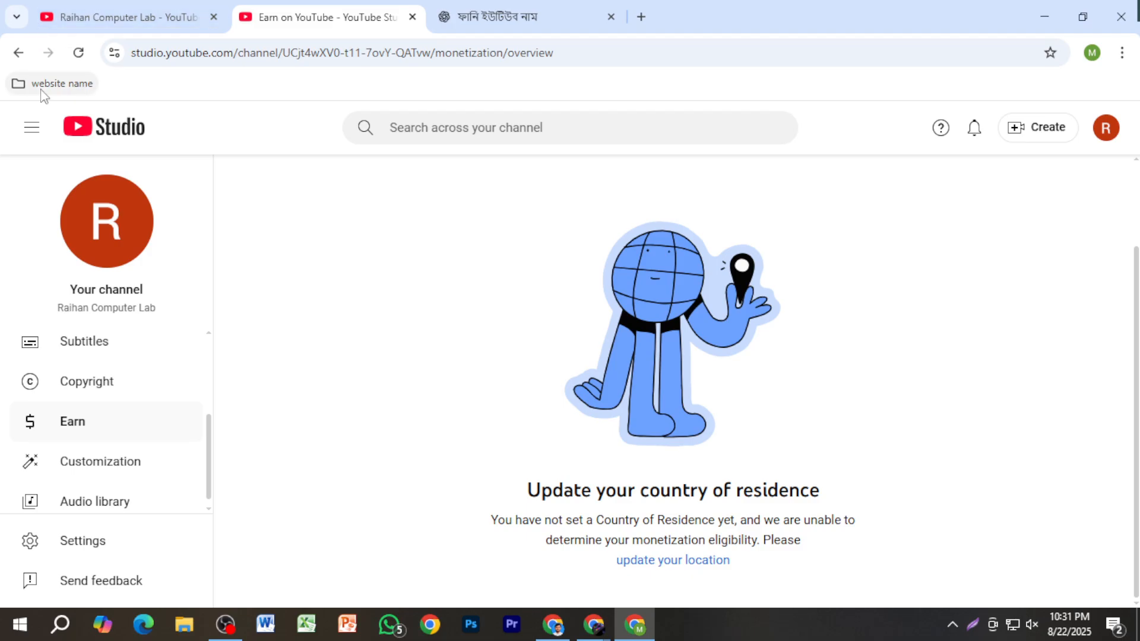
# Switch to the ChatGPT conversation and download the generated Raihan Computer Lab logo image.
pyautogui.click(84, 2)
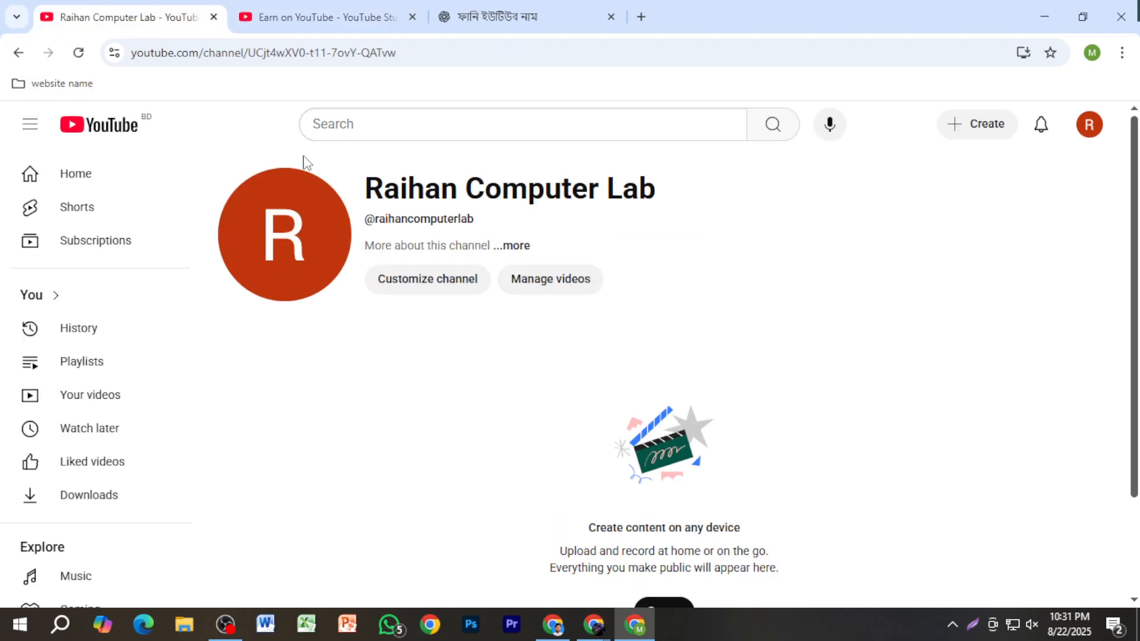
pyautogui.click(354, 16)
pyautogui.click(520, 18)
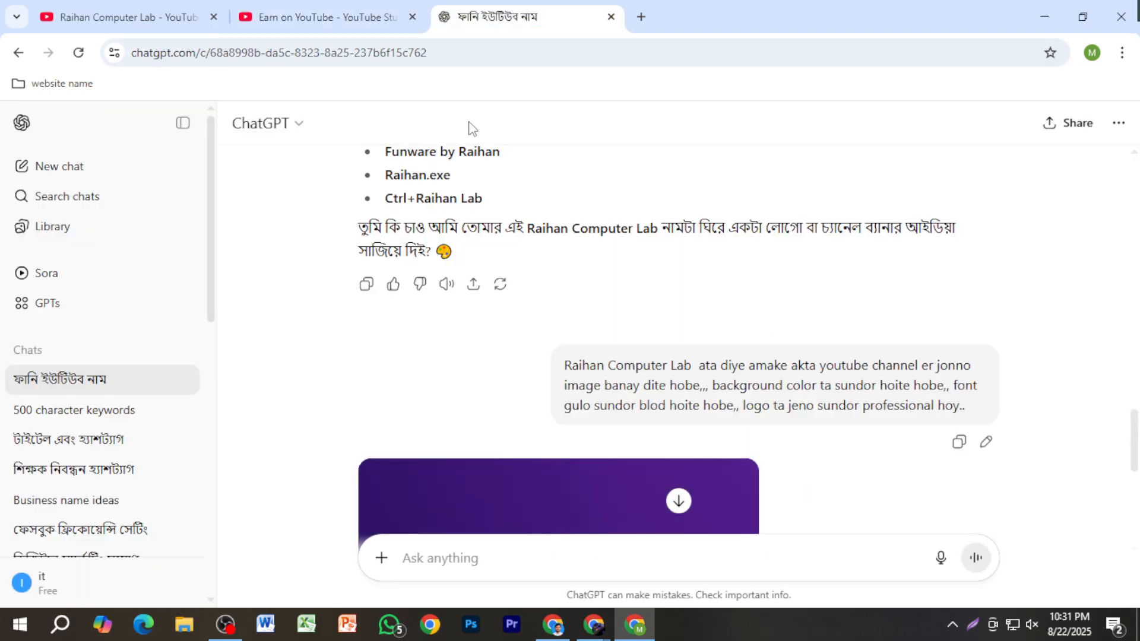
pyautogui.scroll(-5, 633, 351)
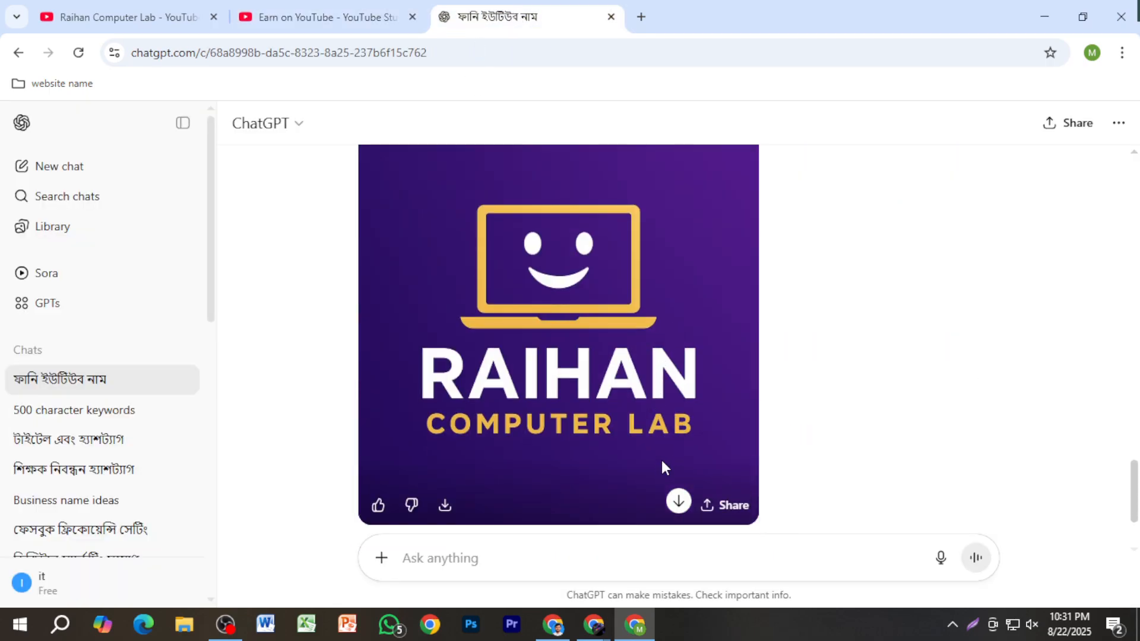
pyautogui.click(678, 502)
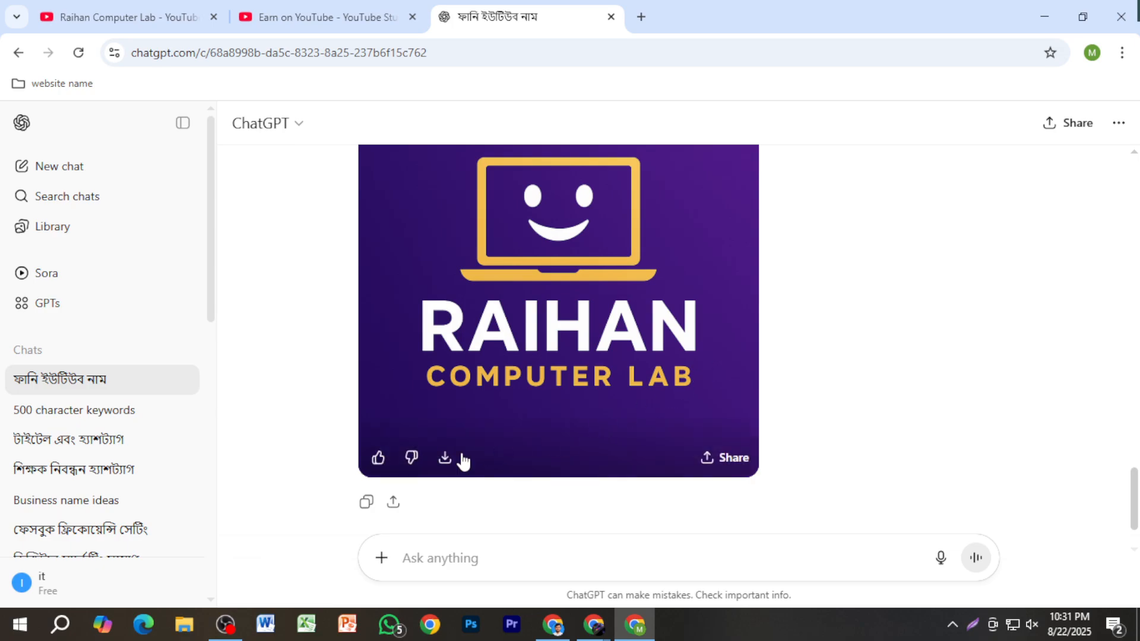
pyautogui.click(445, 457)
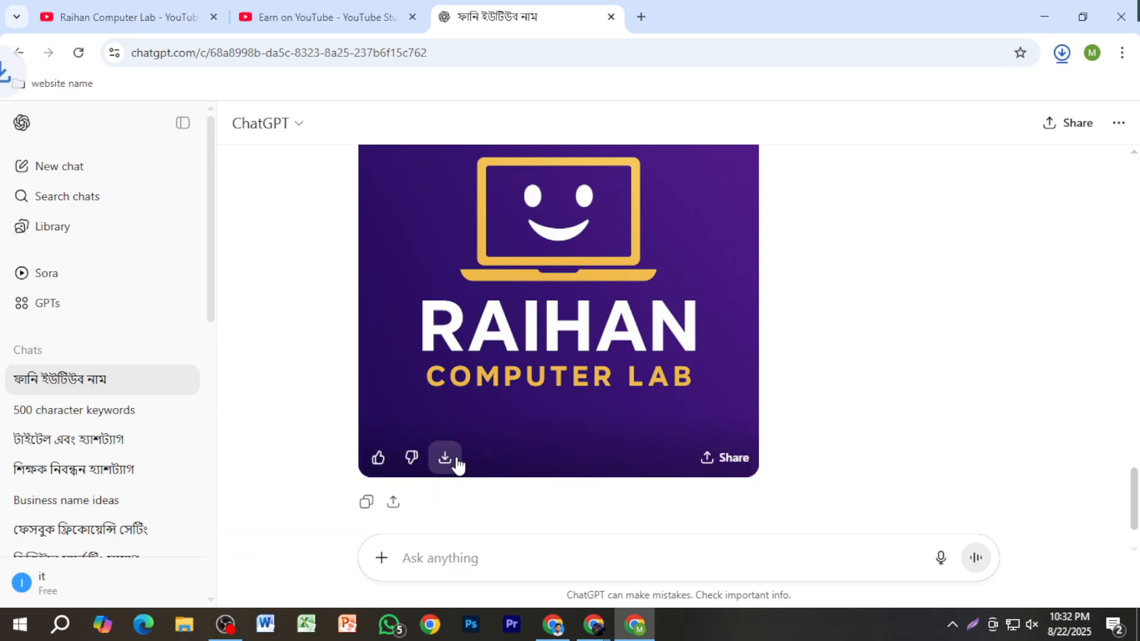
pyautogui.click(311, 24)
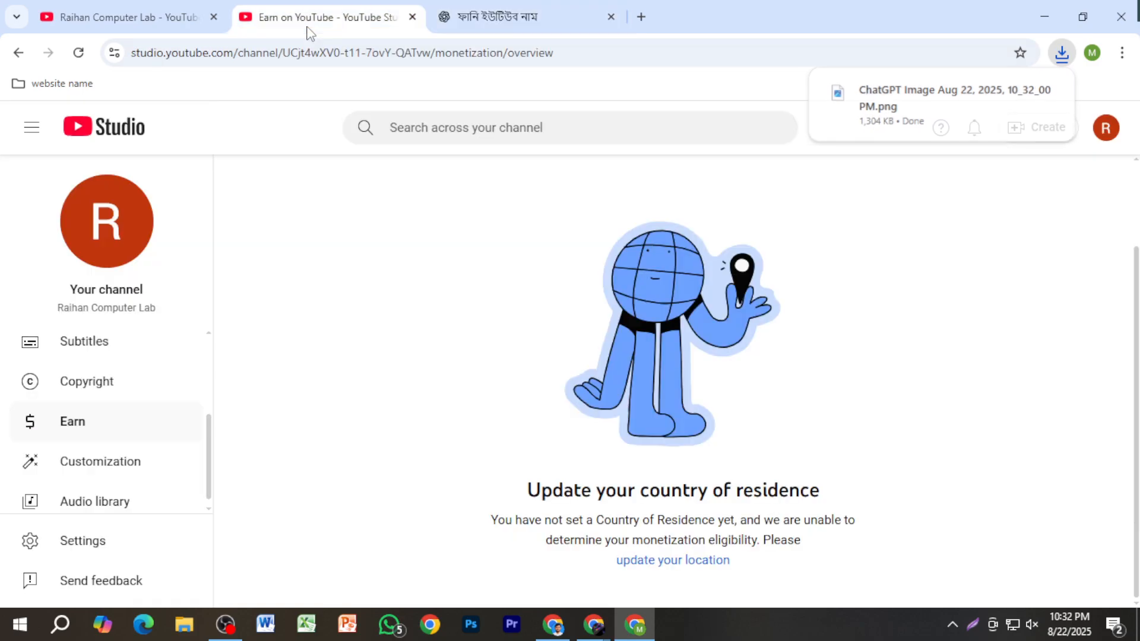
pyautogui.click(19, 52)
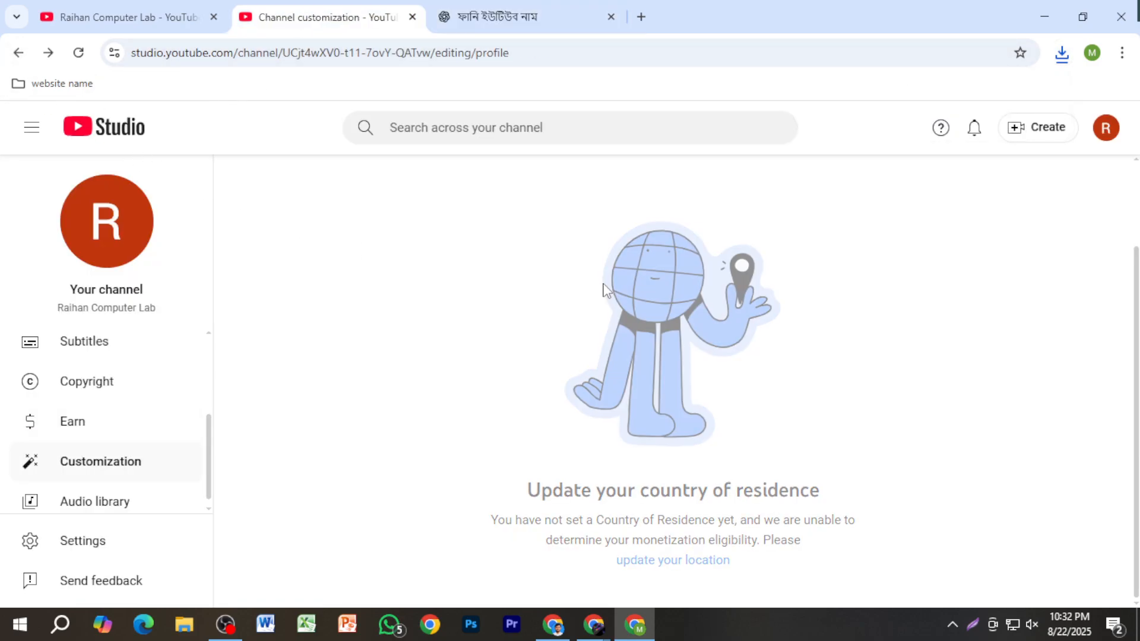
pyautogui.click(531, 497)
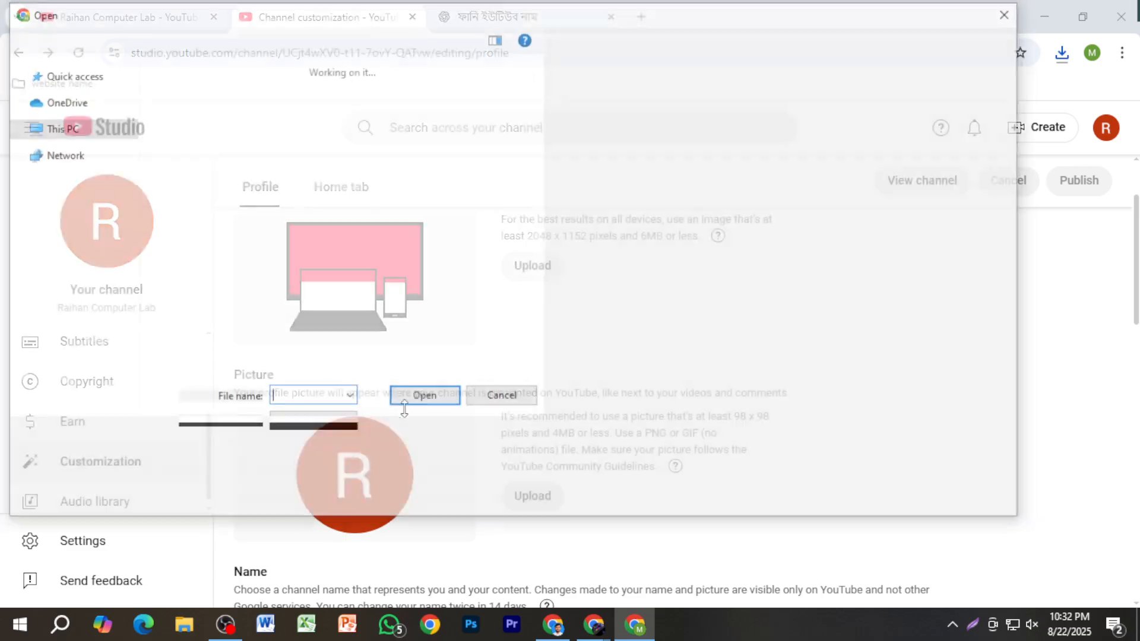
pyautogui.click(237, 226)
pyautogui.doubleClick(237, 229)
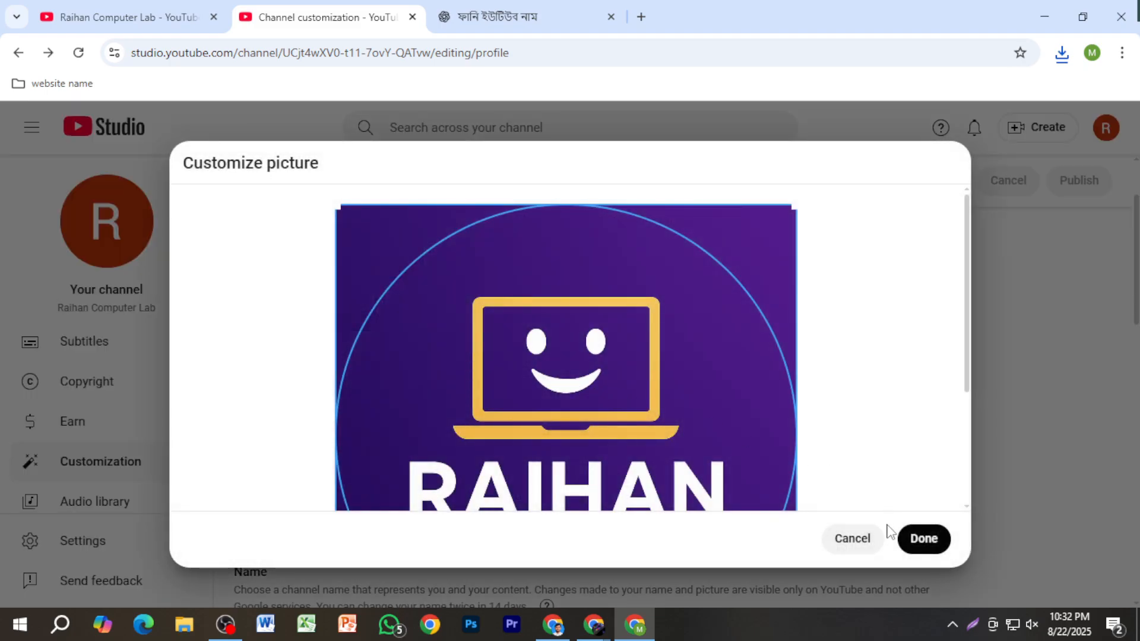
pyautogui.scroll(-2, 670, 407)
pyautogui.scroll(2, 679, 413)
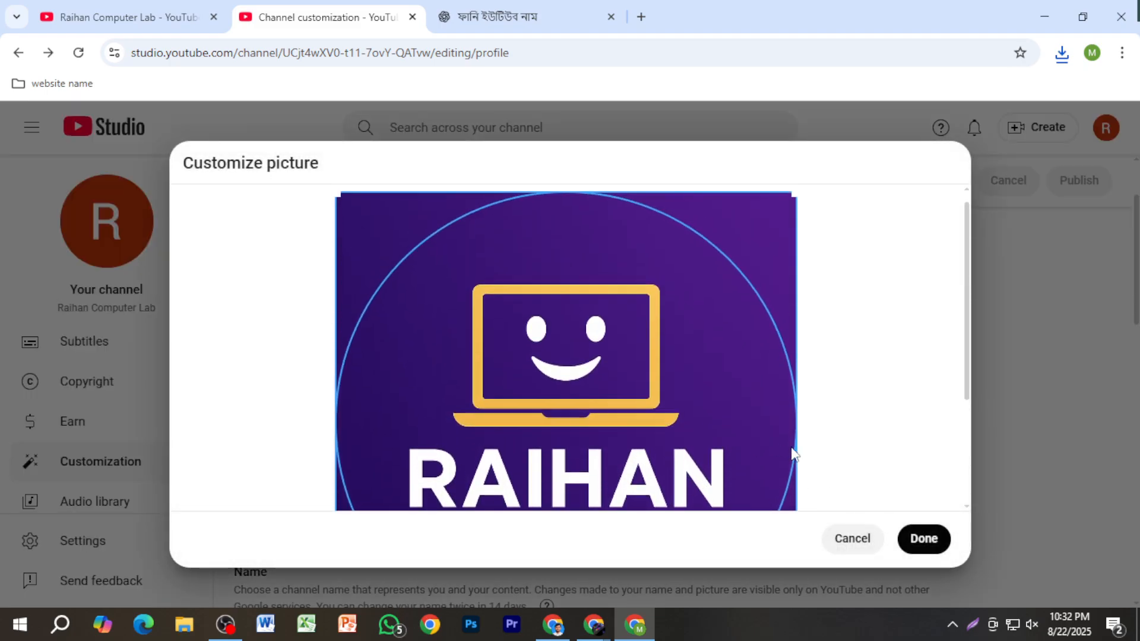
pyautogui.click(919, 540)
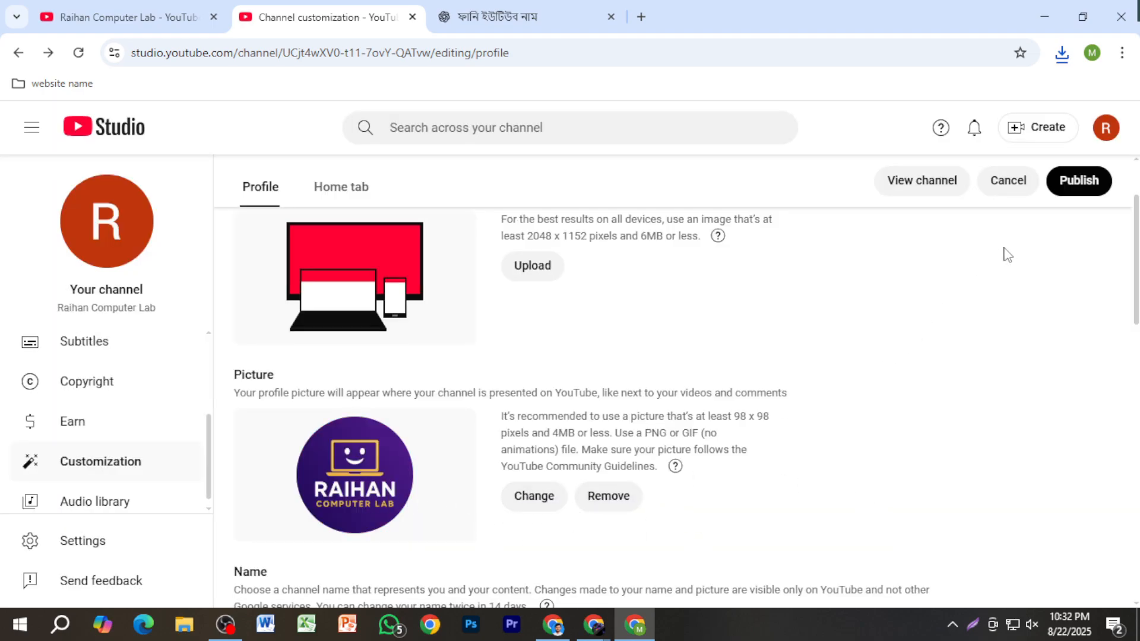
pyautogui.click(1071, 192)
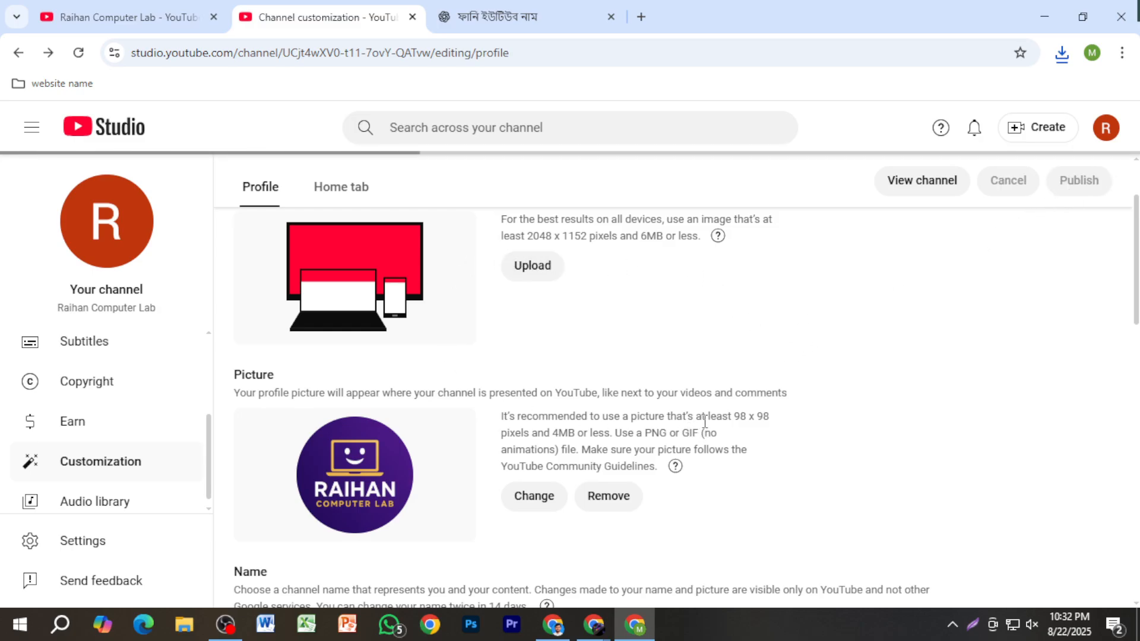
# Ask ChatGPT in romanized Bengali for a channel description covering computer videos on MS Word, MS Excel, MS PowerPoint, Adobe Photoshop and Adobe Illustrator.
pyautogui.scroll(2, 568, 324)
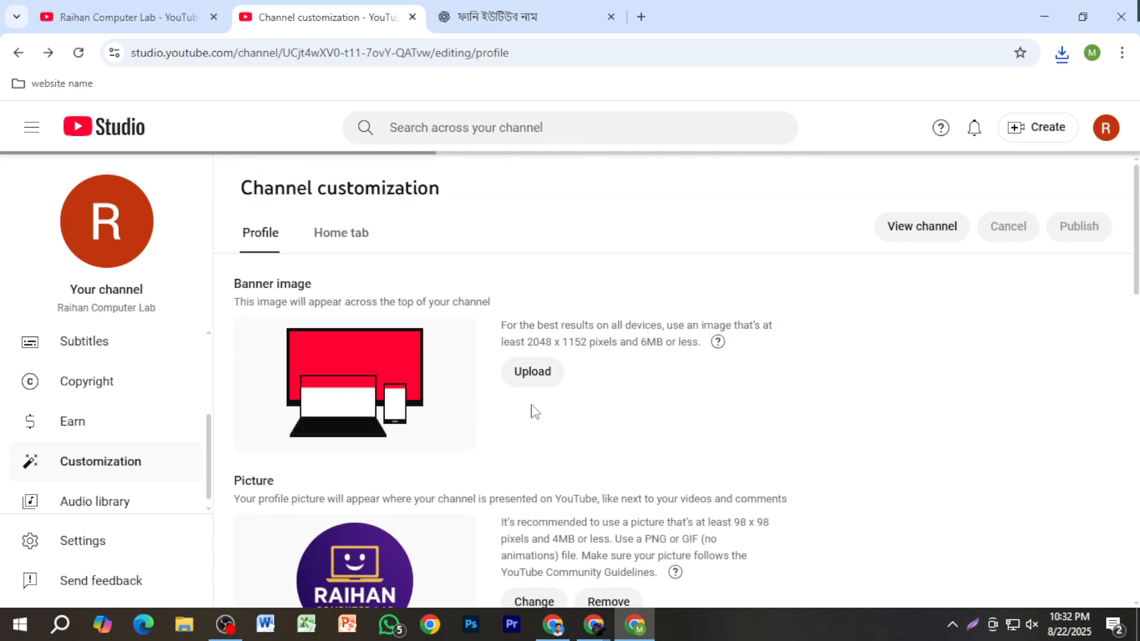
pyautogui.scroll(-8, 545, 432)
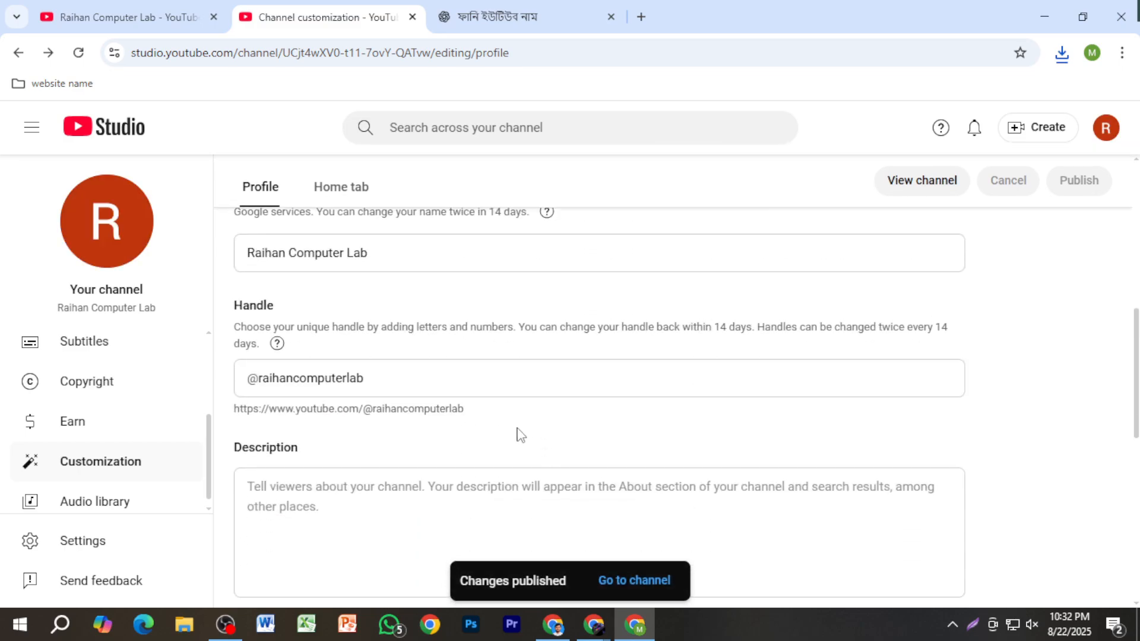
pyautogui.click(504, 17)
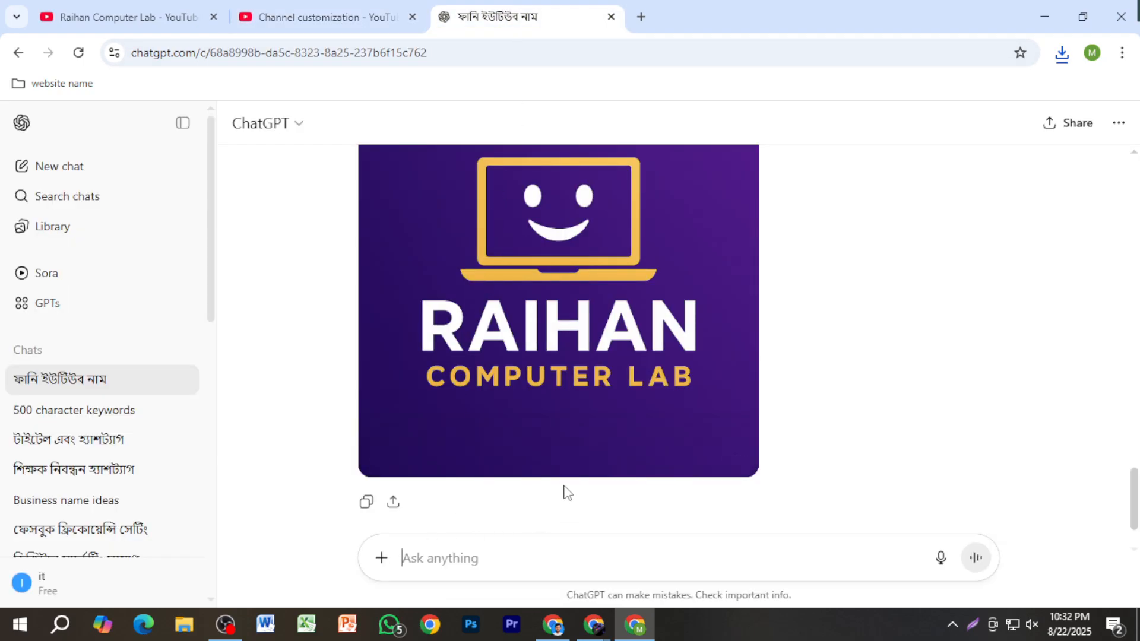
pyautogui.write('ami ei c')
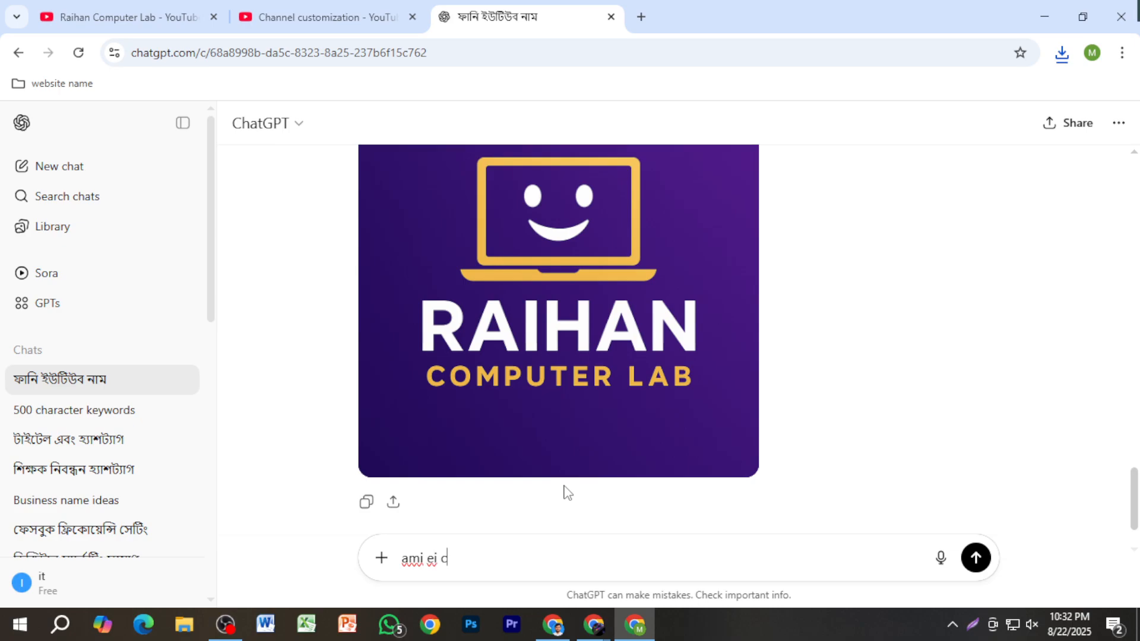
pyautogui.write('hannel a computer')
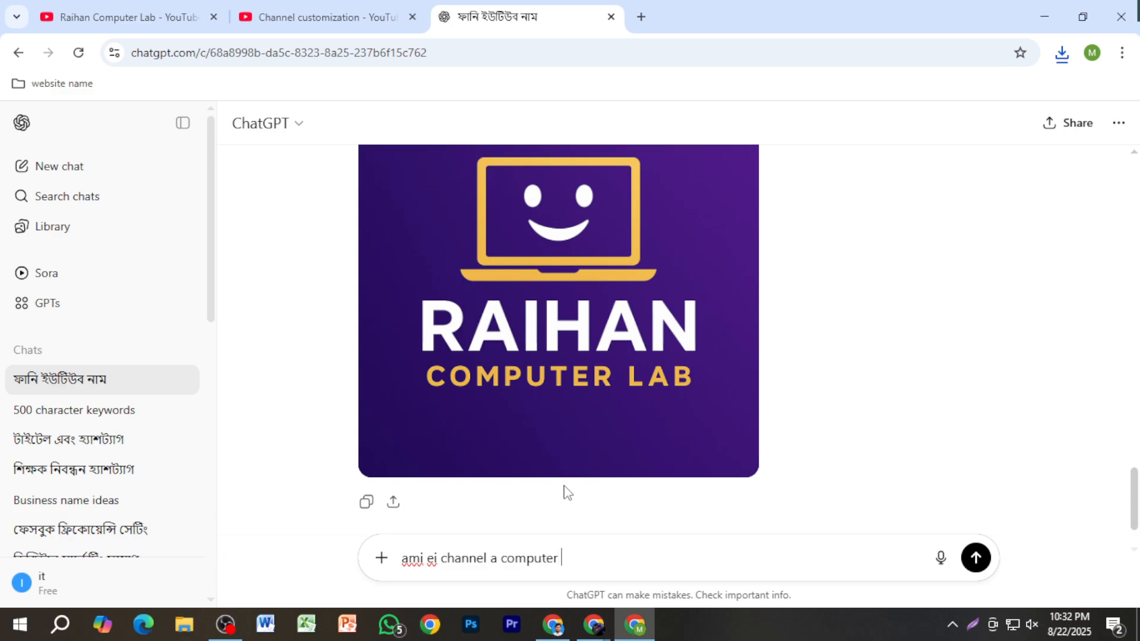
pyautogui.write('niye viv')
pyautogui.write('eo ab')
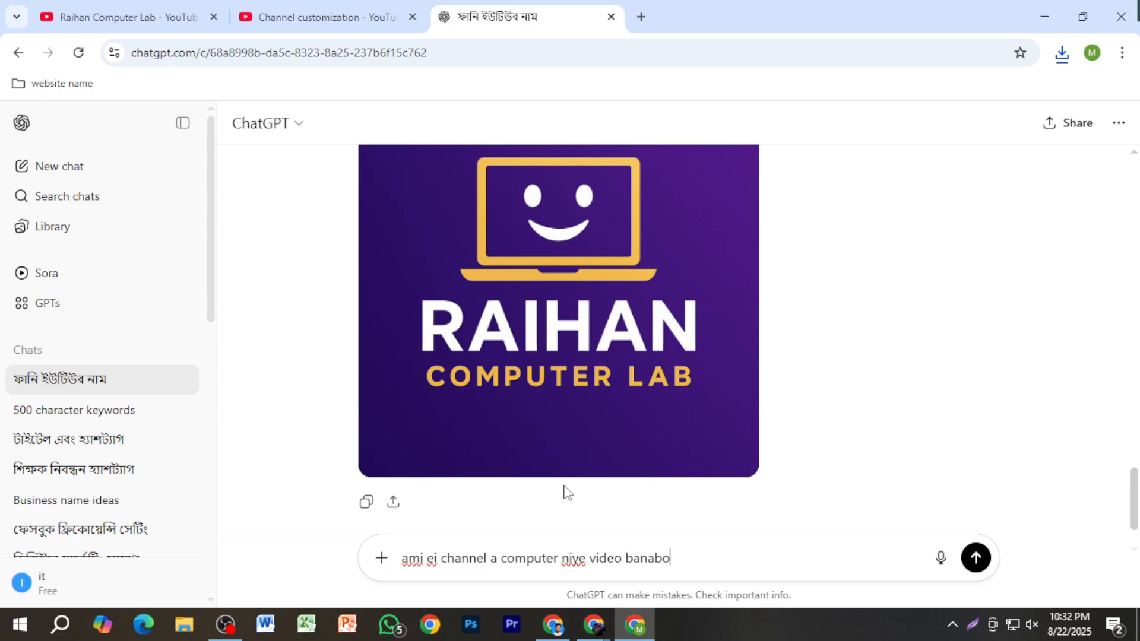
pyautogui.write('nabo,,,')
pyautogui.write('ms word , ms excel')
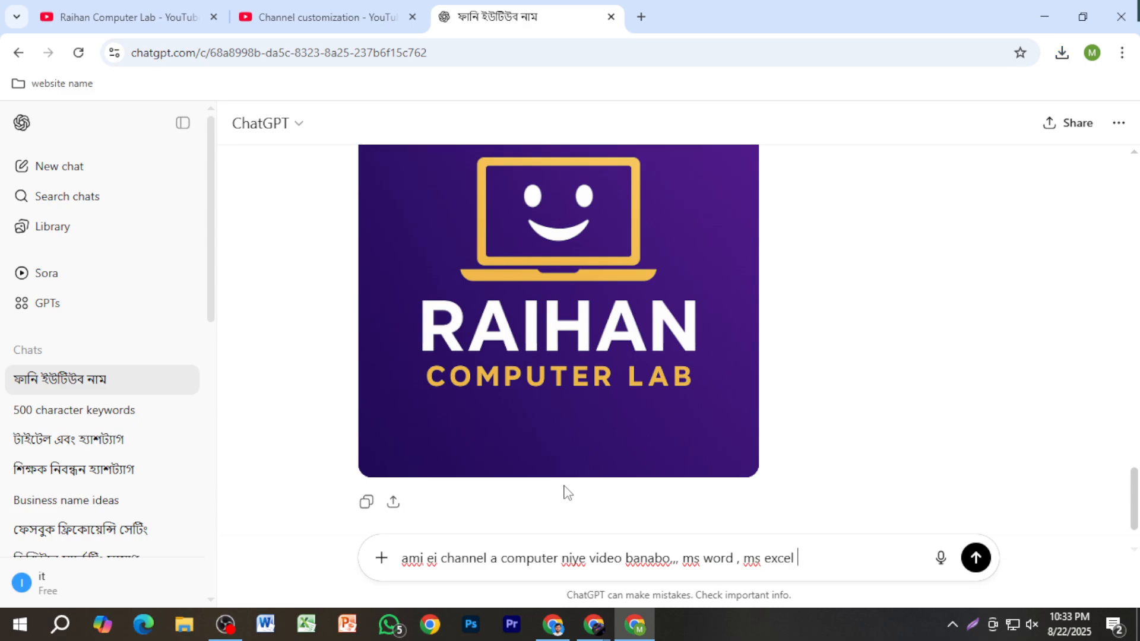
pyautogui.write('ms')
pyautogui.write(' powew')
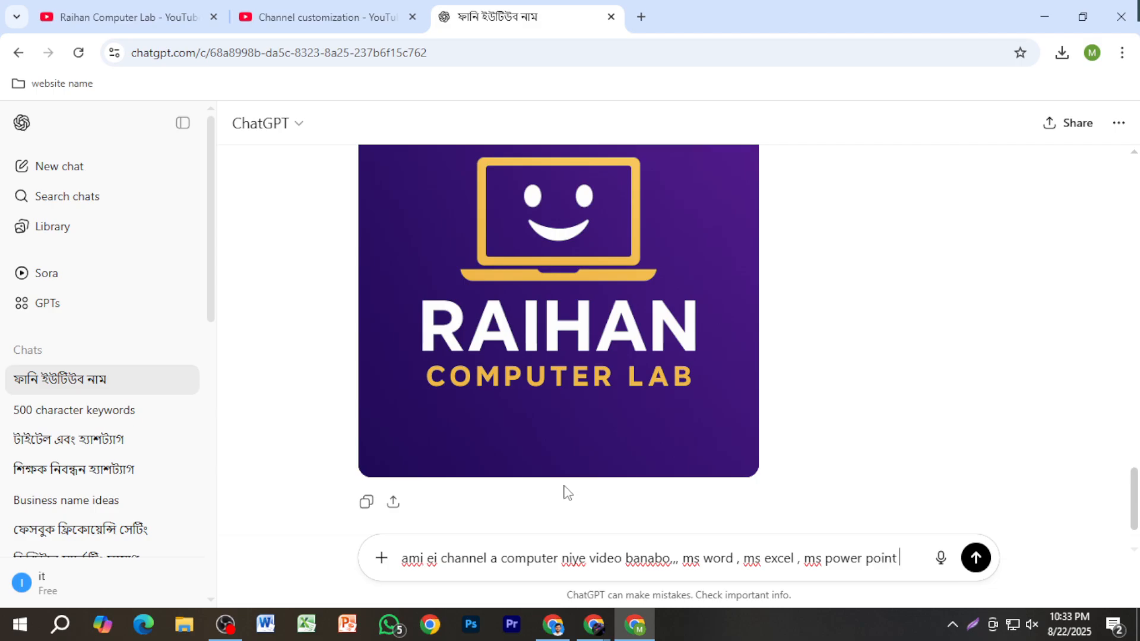
pyautogui.write(' point , adobe ')
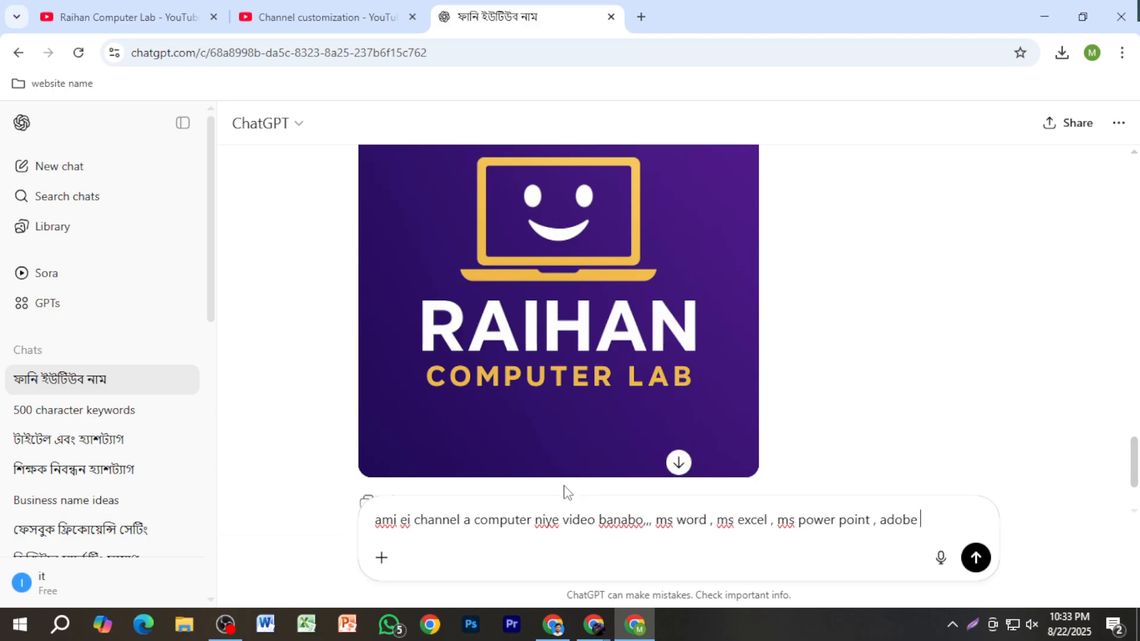
pyautogui.write('photoshop')
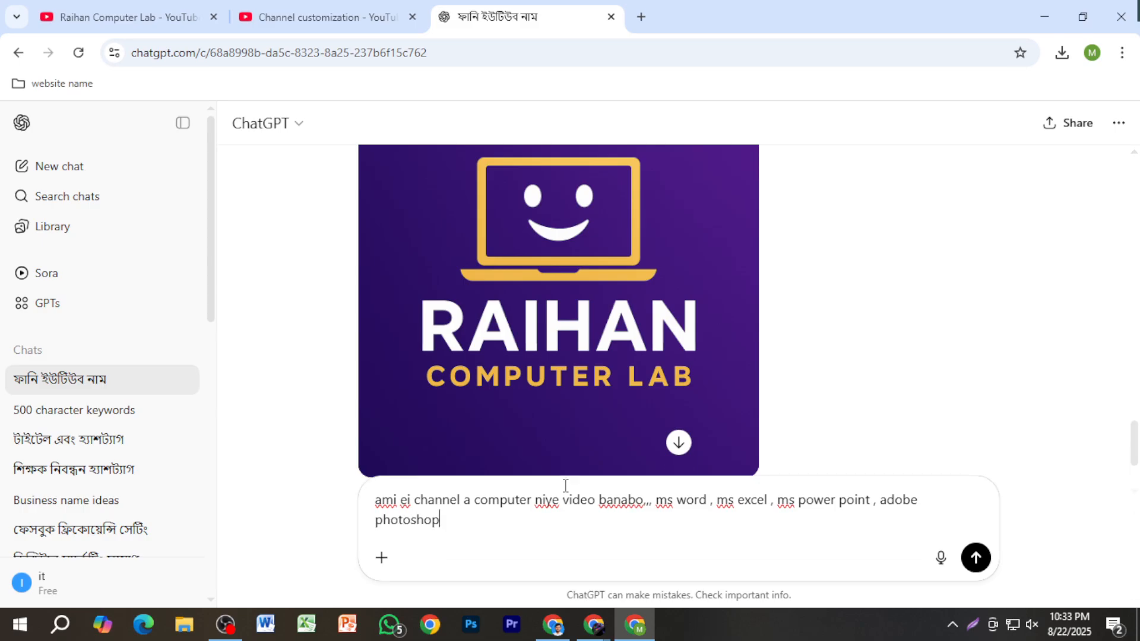
pyautogui.write(', adoe illustrator agul')
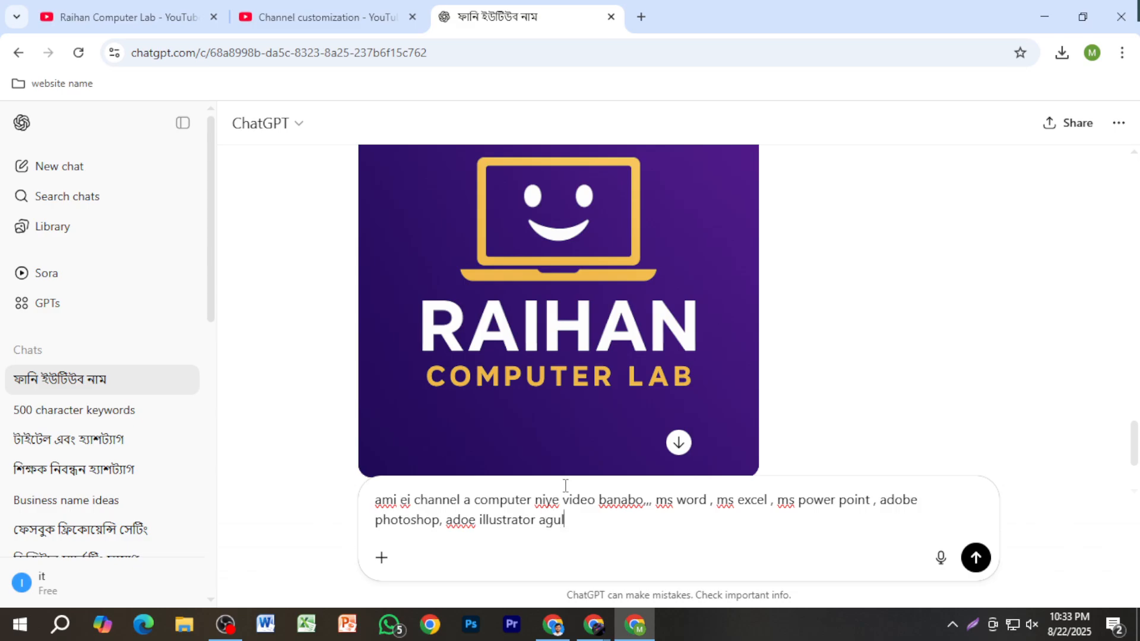
pyautogui.write('dor jore ekta descipt')
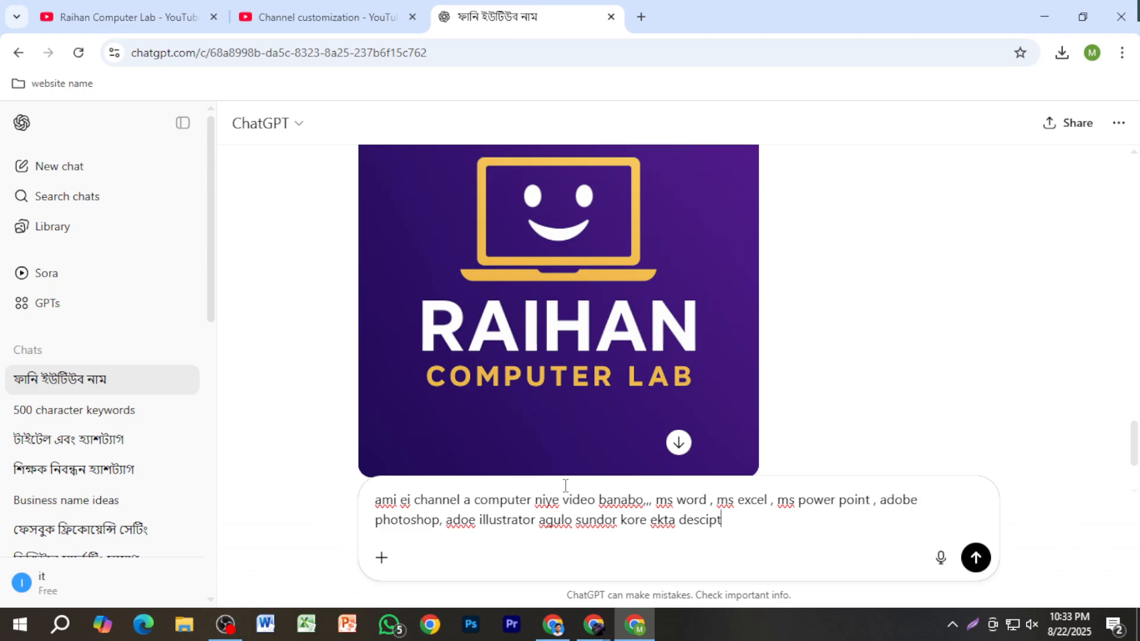
pyautogui.write('n banay dao')
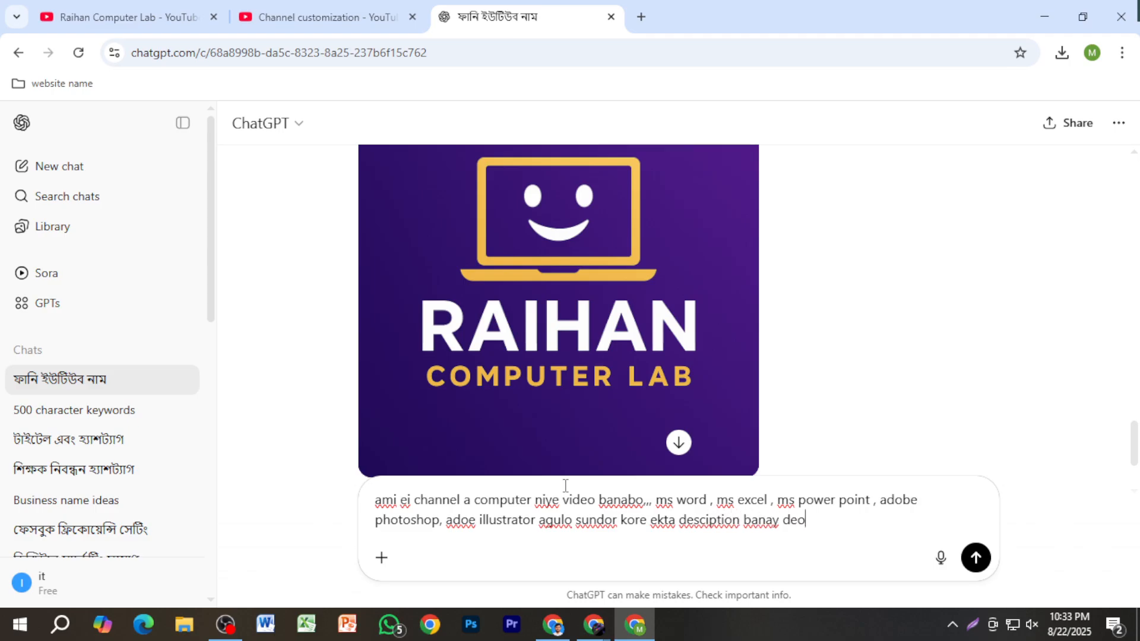
pyautogui.press('Return')
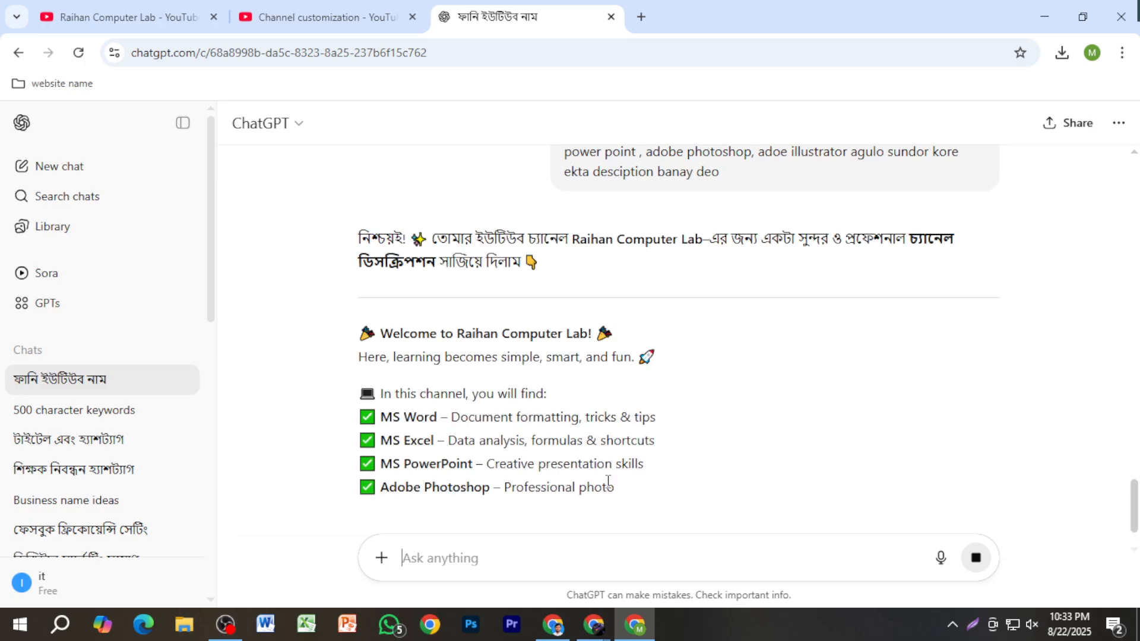
# Copy ChatGPT's description from the welcome line through the subscribe reminder into the channel's Description field in YouTube Studio and publish it.
pyautogui.scroll(-3, 590, 456)
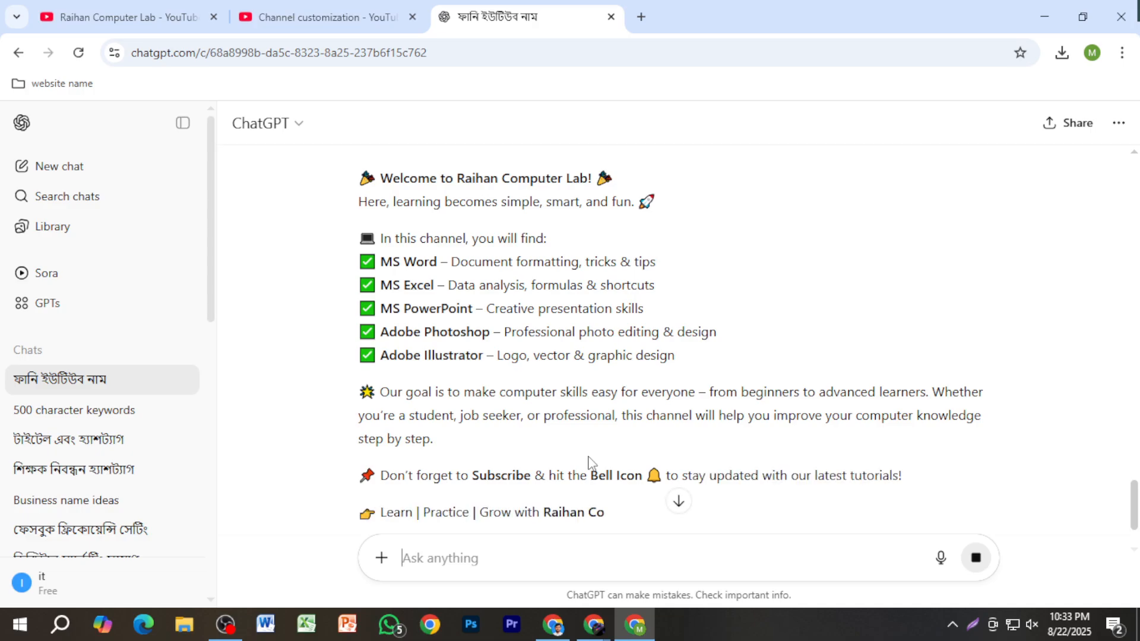
pyautogui.scroll(2, 585, 463)
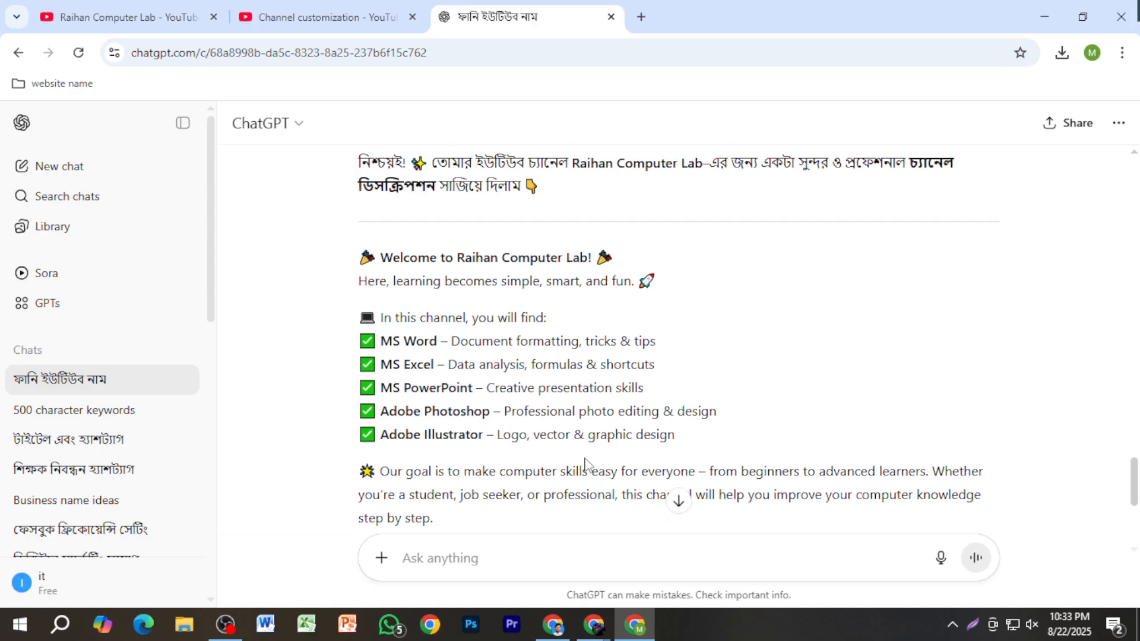
pyautogui.moveTo(325, 257); pyautogui.dragTo(907, 394)
pyautogui.scroll(-3, 700, 401)
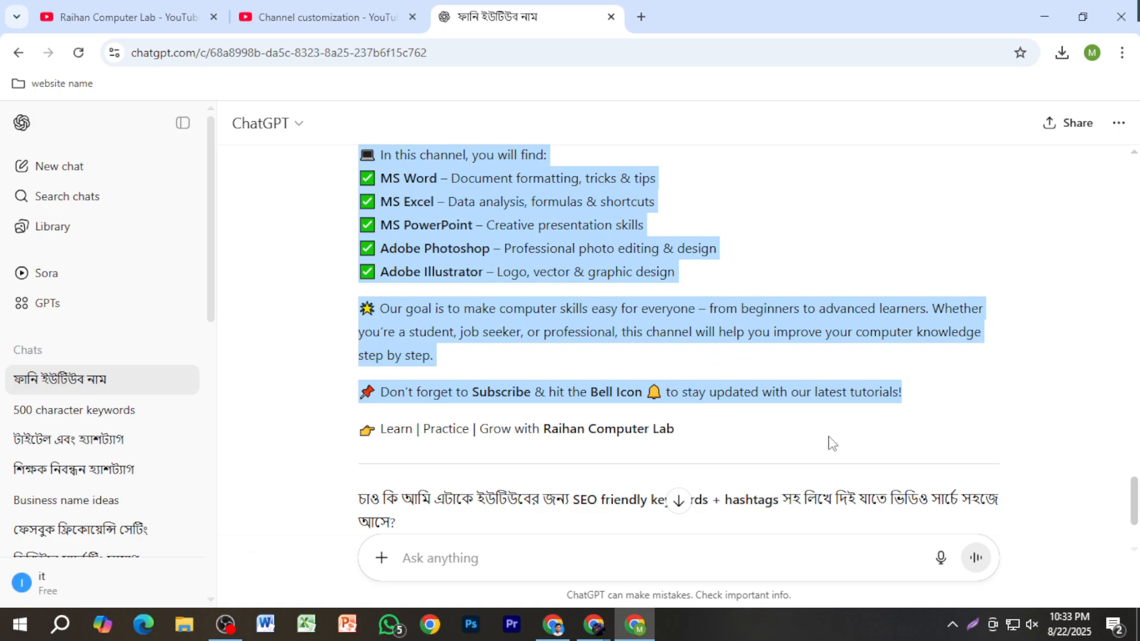
pyautogui.click(357, 17)
pyautogui.click(389, 499)
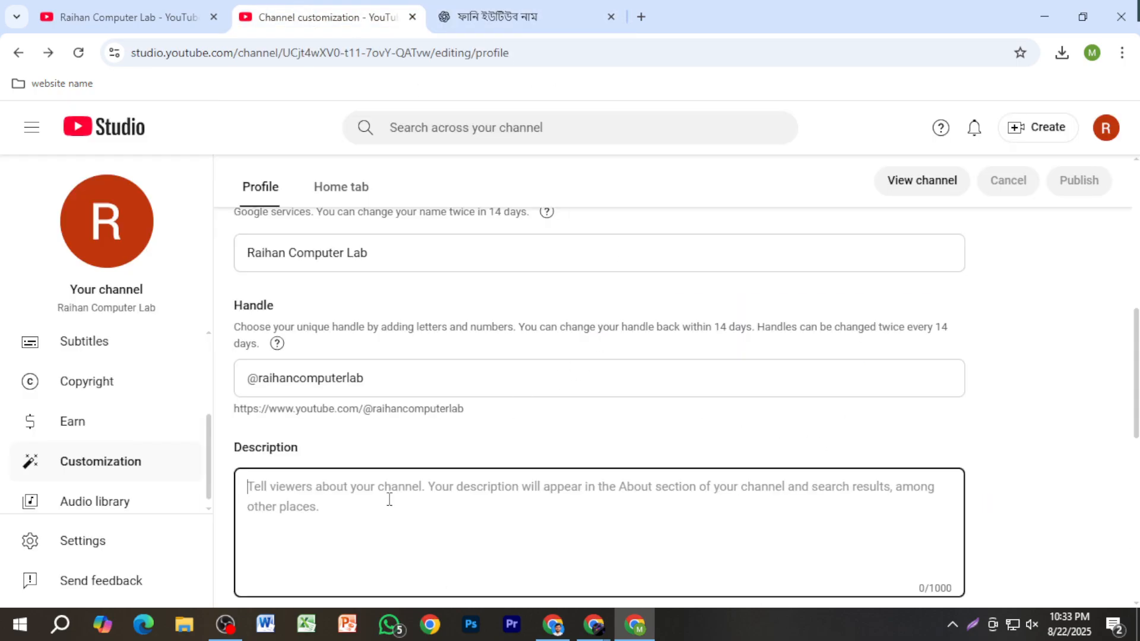
pyautogui.hotkey('ctrl', 'v')
pyautogui.click(1092, 181)
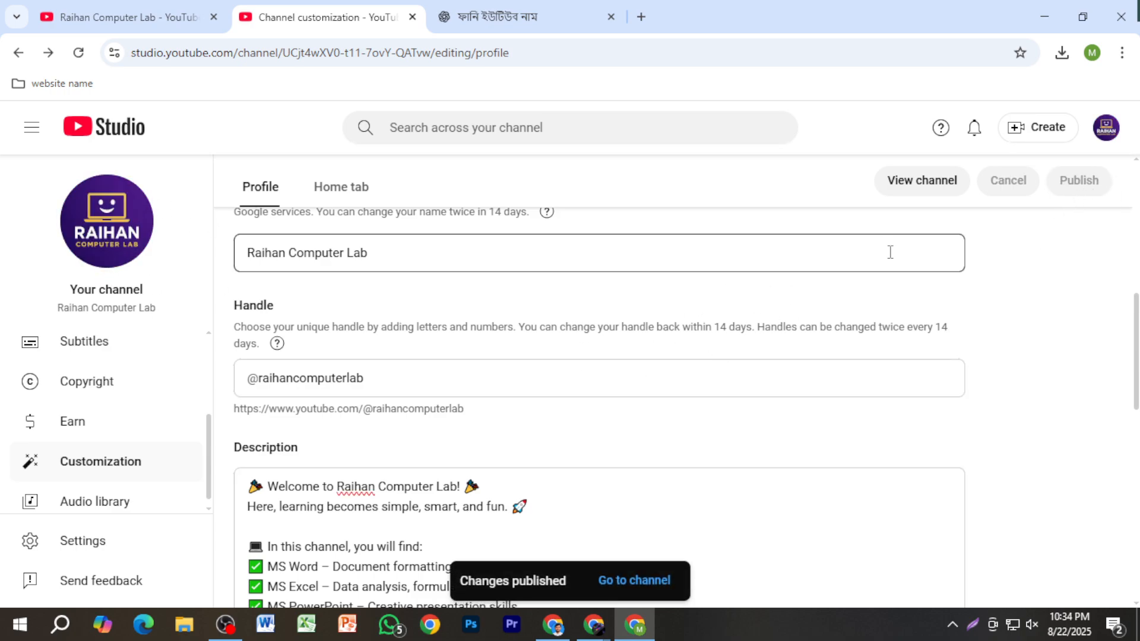
# View the public channel page to check the new picture and description, look through the navigation entries, and open the account menu.
pyautogui.click(907, 184)
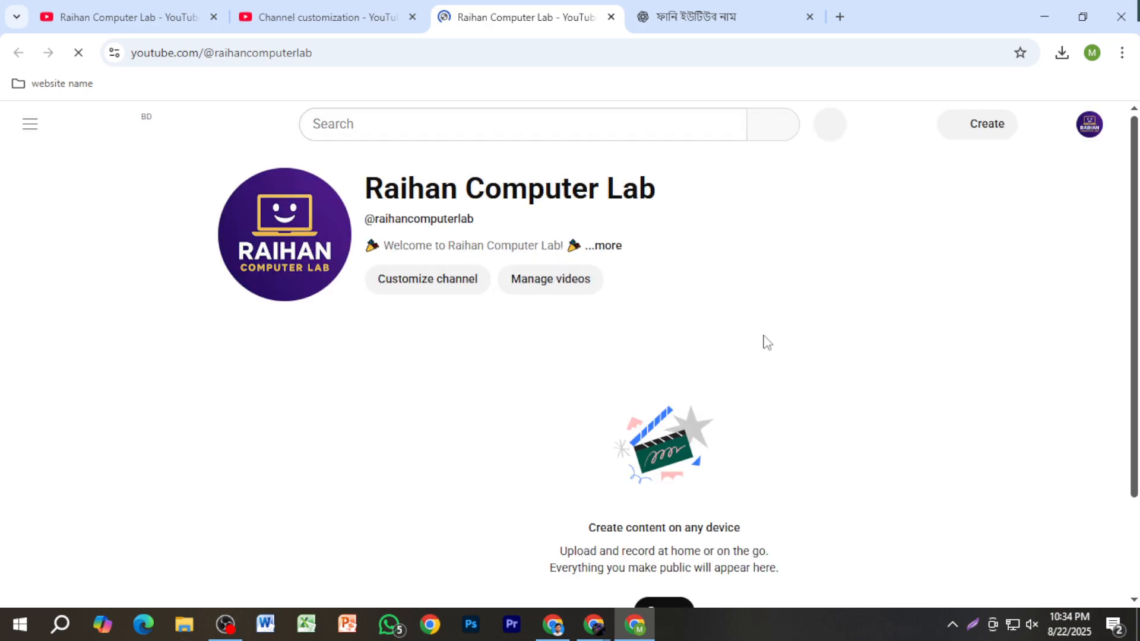
pyautogui.scroll(-3, 123, 453)
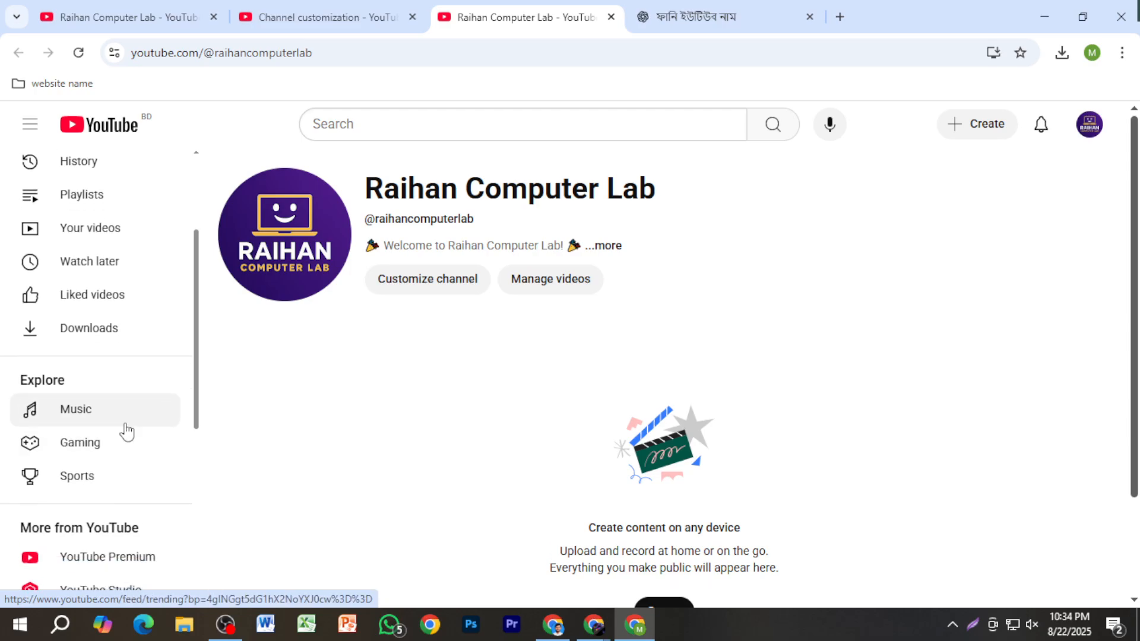
pyautogui.scroll(-4, 110, 392)
pyautogui.scroll(5, 120, 409)
pyautogui.scroll(3, 117, 417)
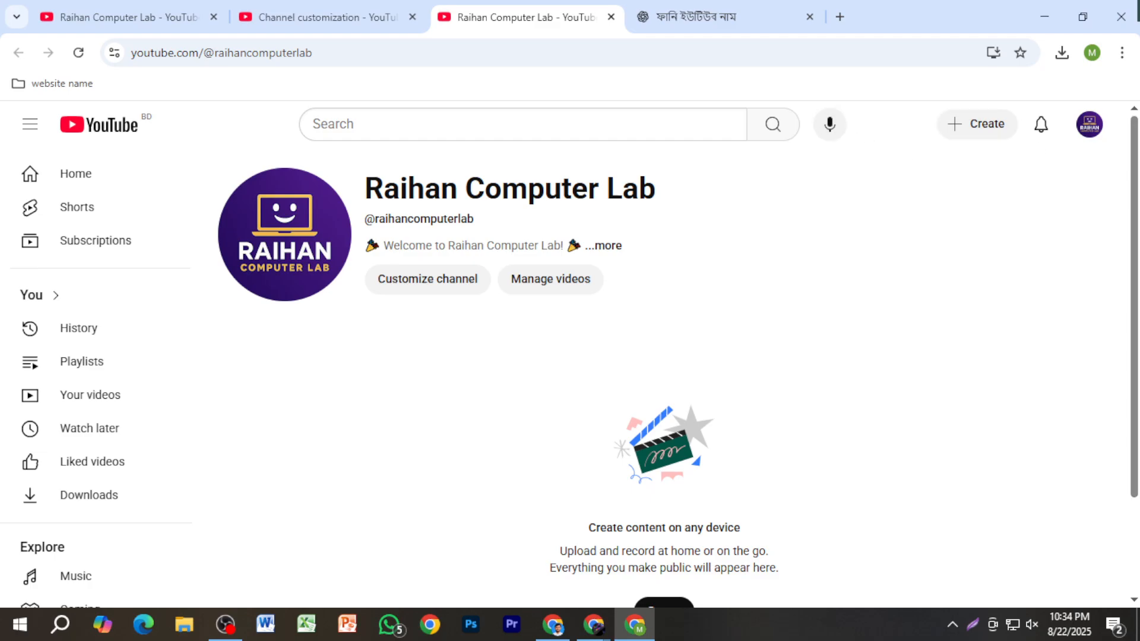
pyautogui.click(1089, 125)
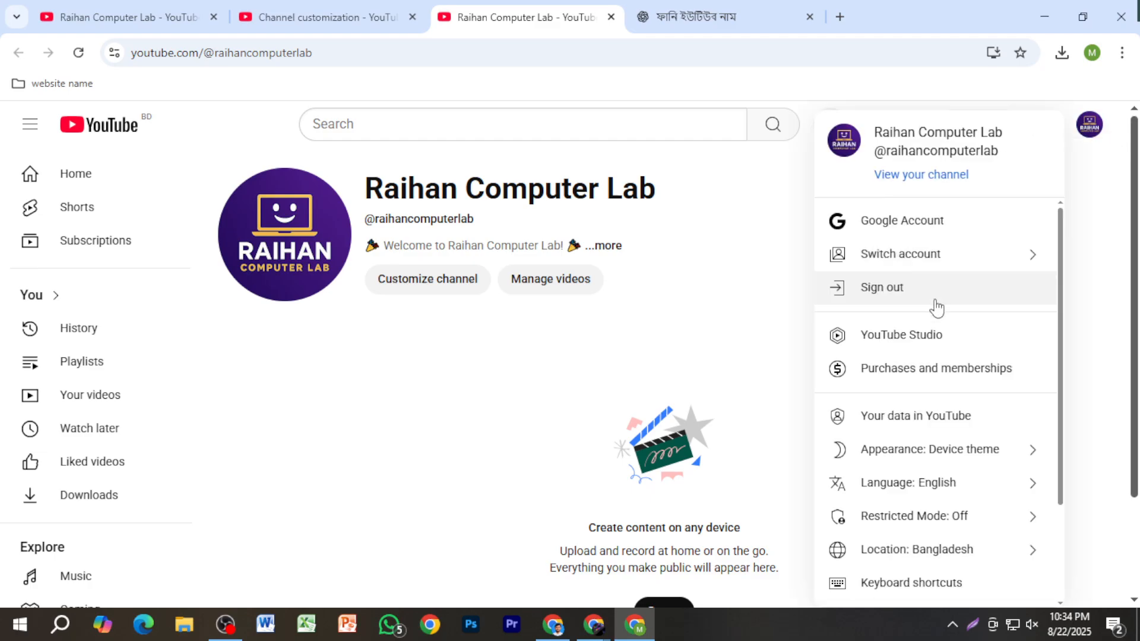
# Open YouTube Studio for the channel, close the two leftover YouTube tabs, and go to the Earn page.
pyautogui.click(934, 332)
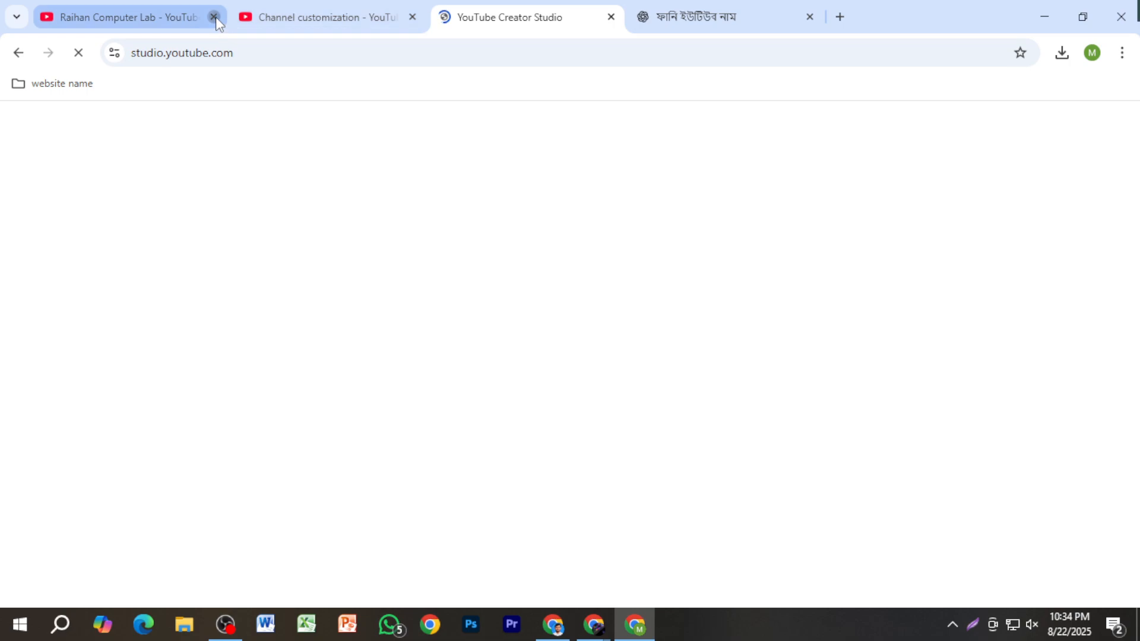
pyautogui.click(214, 17)
pyautogui.click(214, 17)
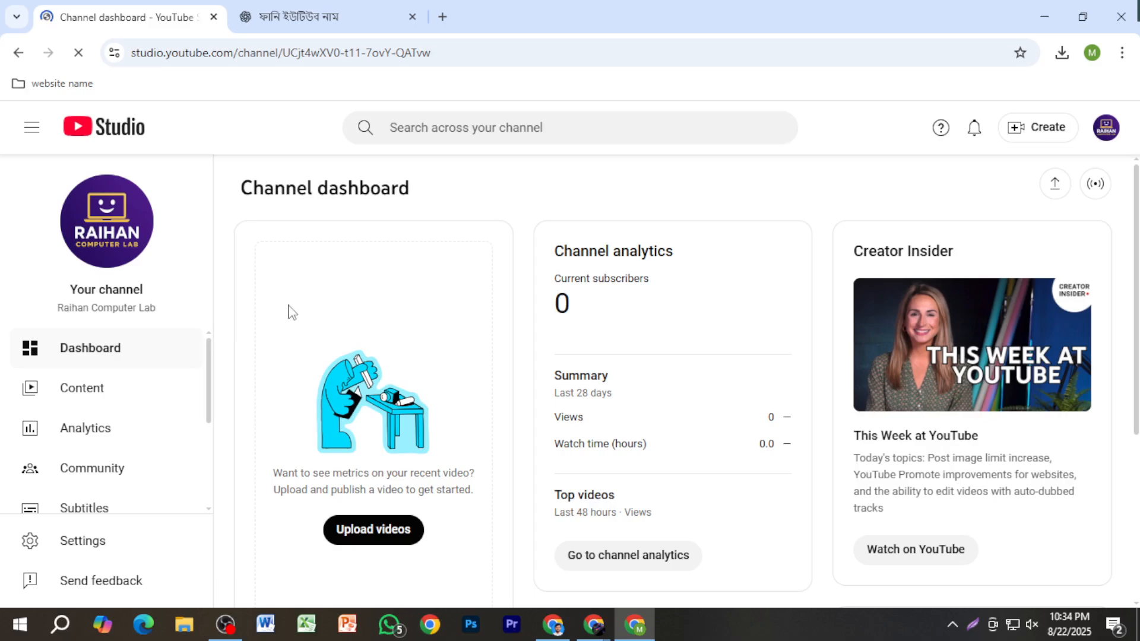
pyautogui.scroll(-3, 89, 464)
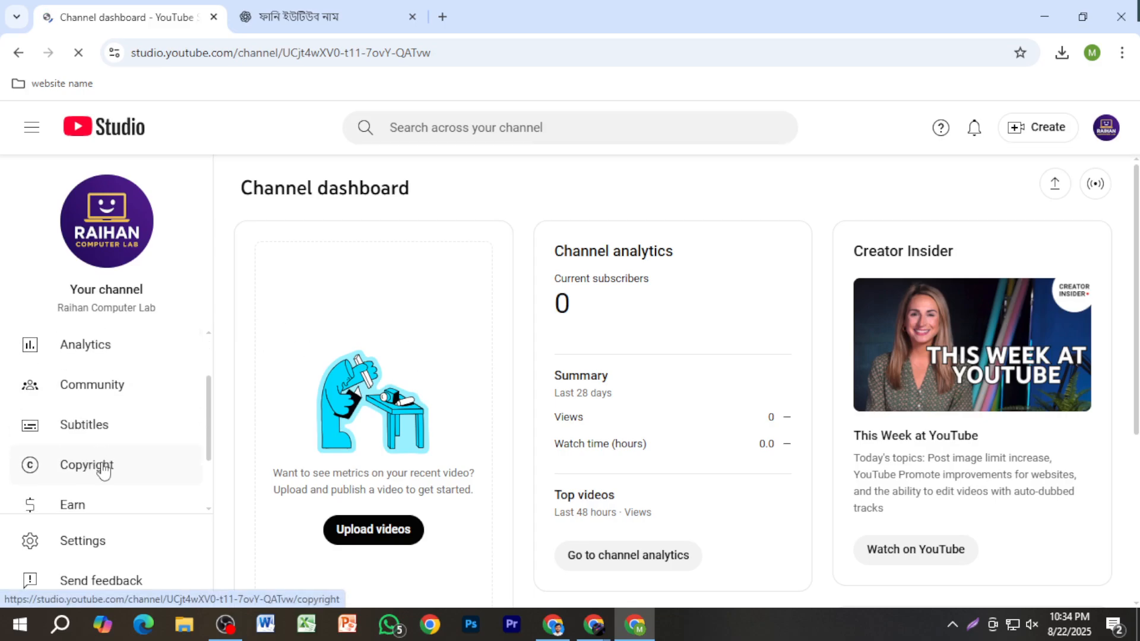
pyautogui.click(112, 427)
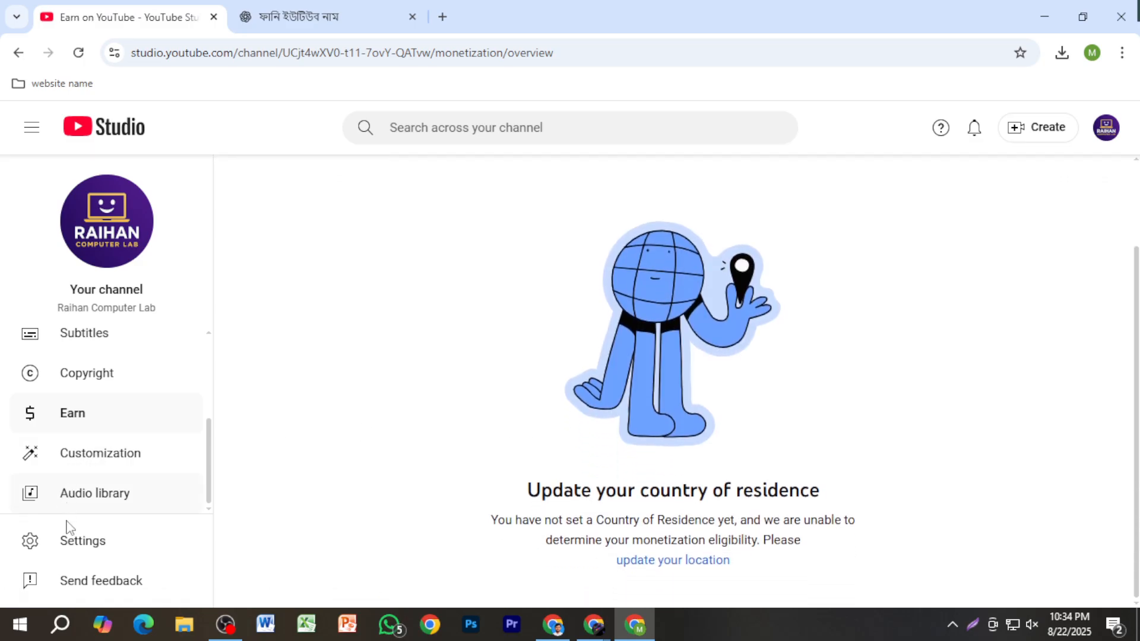
# Set the country of residence to Bangladesh in the channel's basic info settings.
pyautogui.click(73, 543)
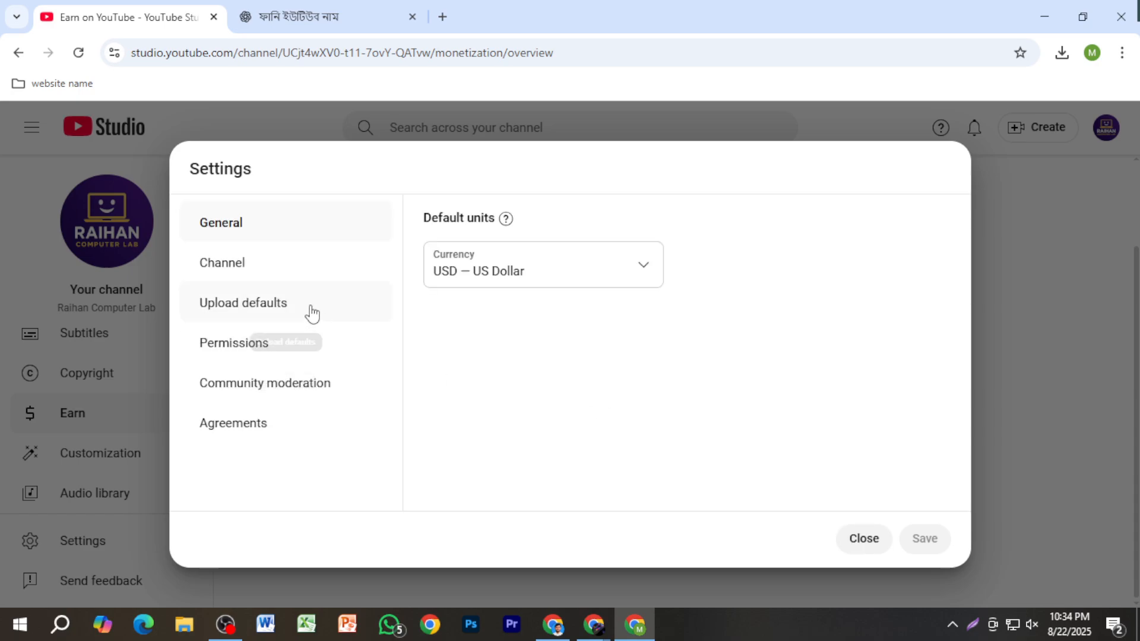
pyautogui.click(277, 274)
pyautogui.click(508, 303)
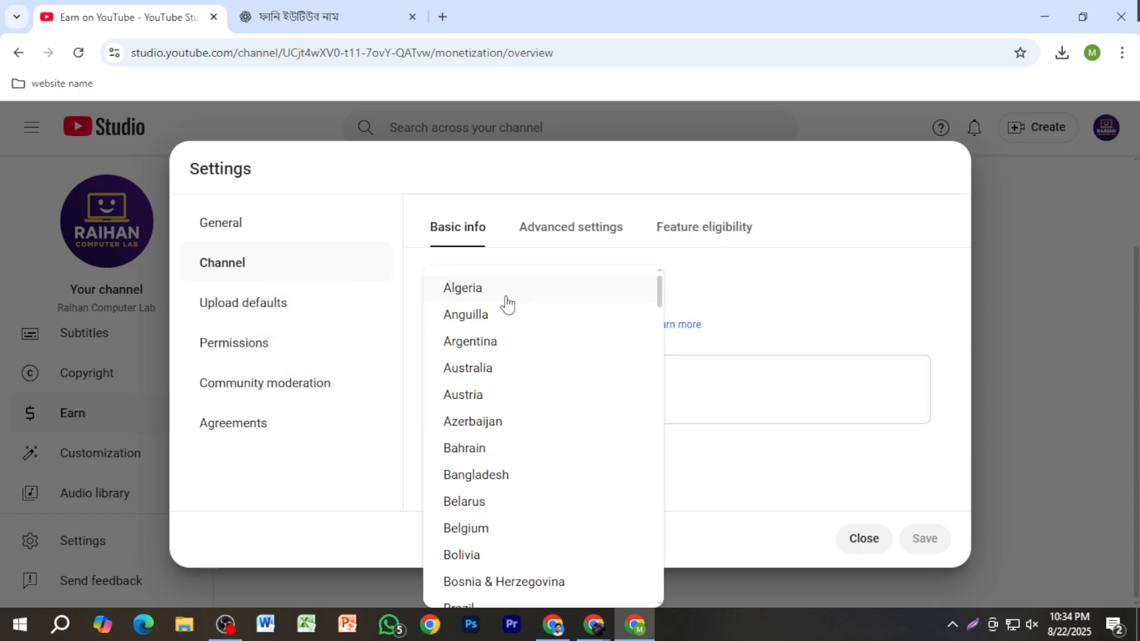
pyautogui.click(528, 482)
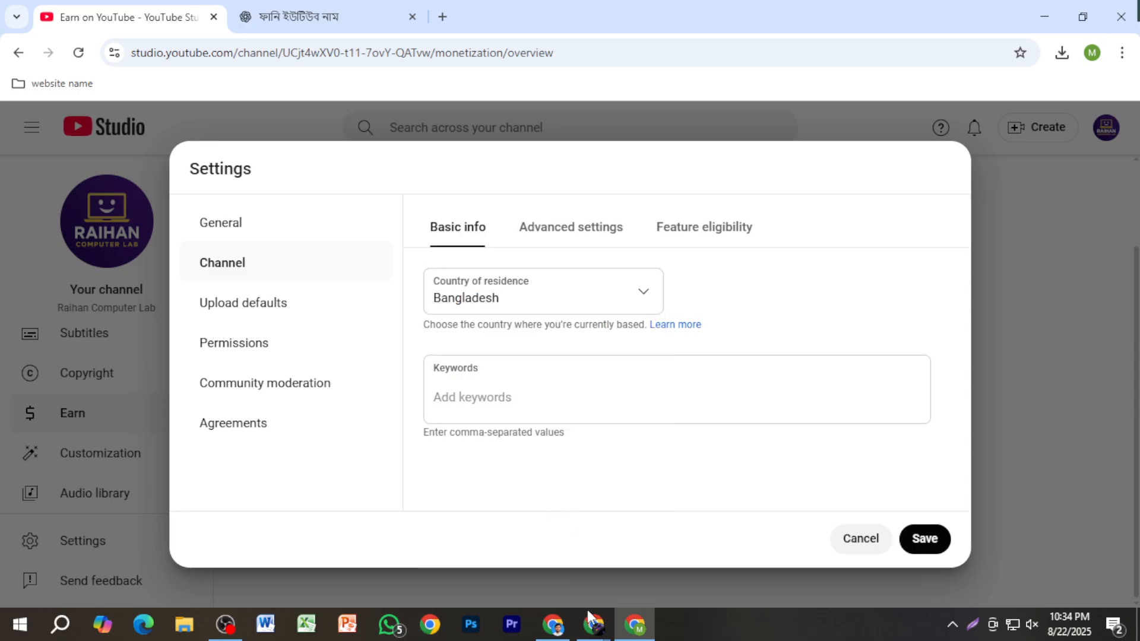
pyautogui.moveTo(589, 596)
pyautogui.click(509, 578)
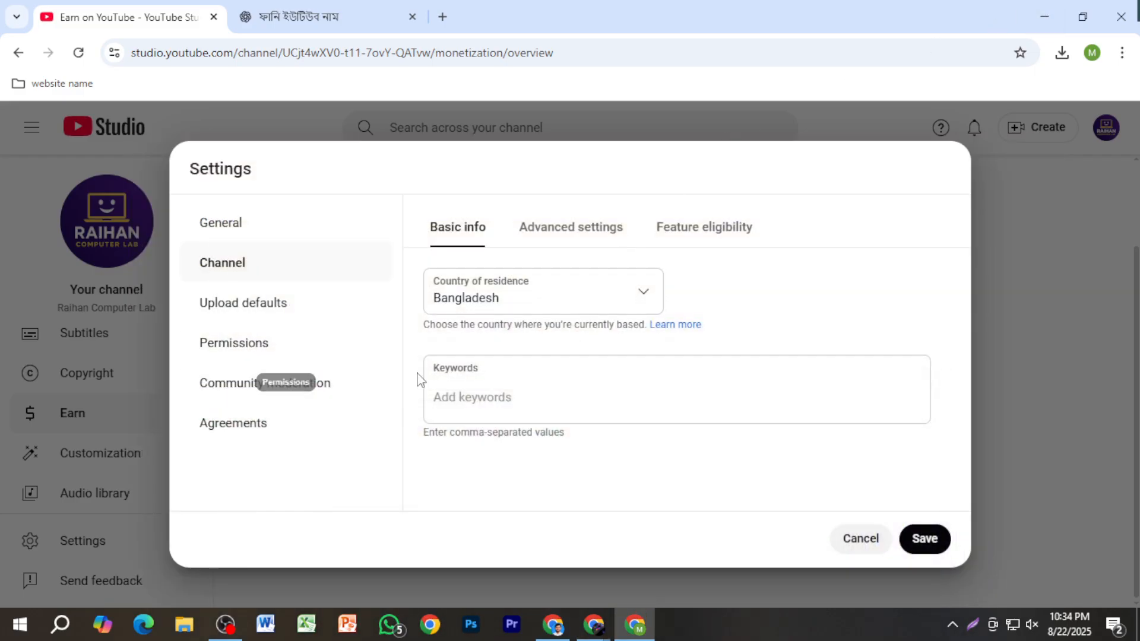
# Switch to the ChatGPT conversation and request channel keywords with the prompt "500 cactor keyworwd de".
pyautogui.click(463, 386)
pyautogui.click(297, 16)
pyautogui.click(466, 556)
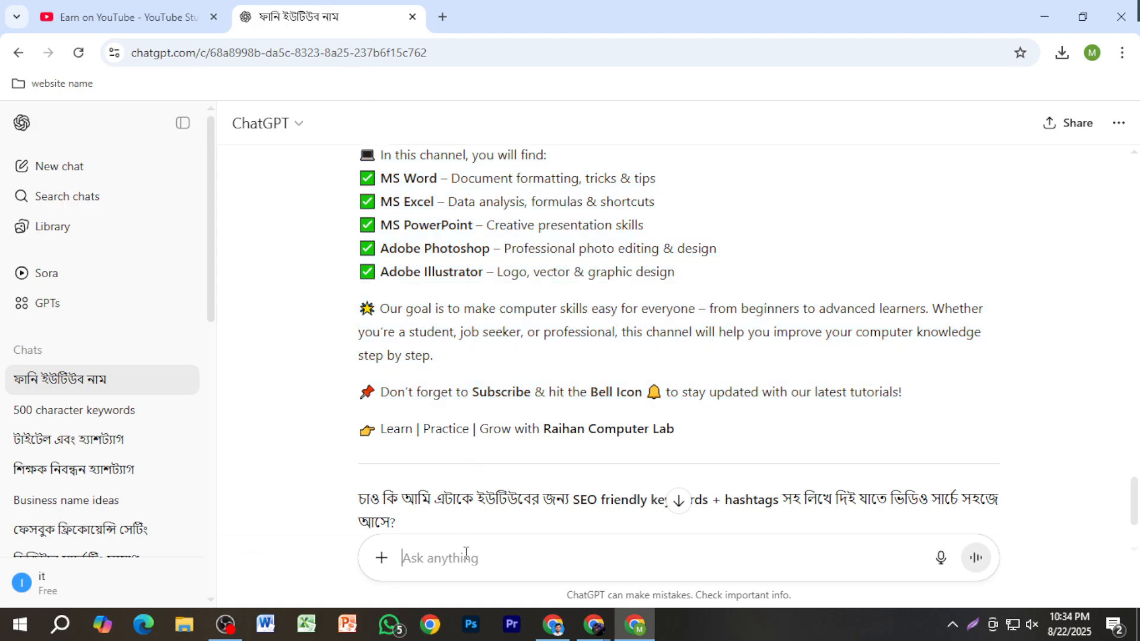
pyautogui.write('500 c')
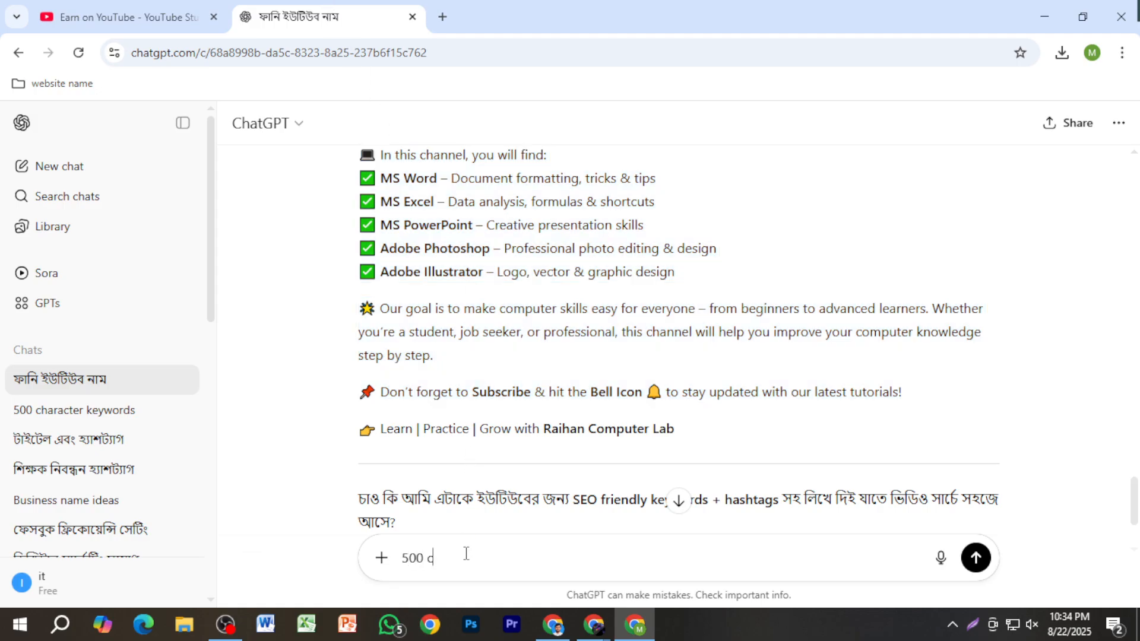
pyautogui.write('actor keyworwd de')
pyautogui.press('Return')
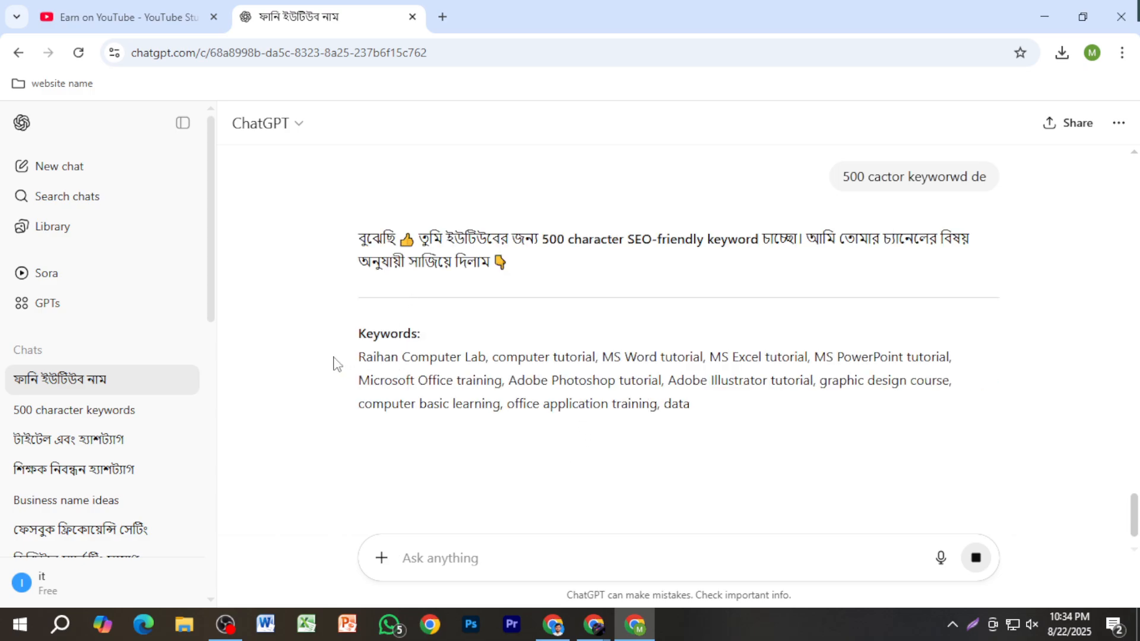
# Copy ChatGPT's keyword list from "Raihan Computer Lab" through "ICT learning" into the channel's Keywords field, check it, and save the settings.
pyautogui.moveTo(333, 361); pyautogui.dragTo(811, 471)
pyautogui.hotkey('ctrl', 'c')
pyautogui.click(127, 16)
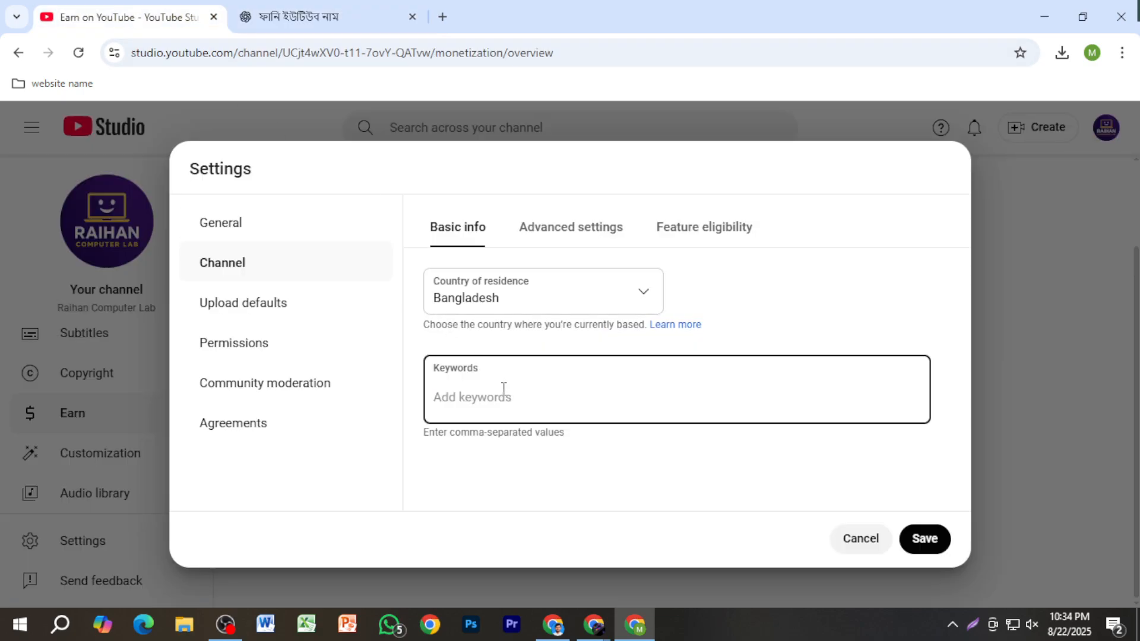
pyautogui.hotkey('ctrl', 'v')
pyautogui.scroll(-3, 766, 431)
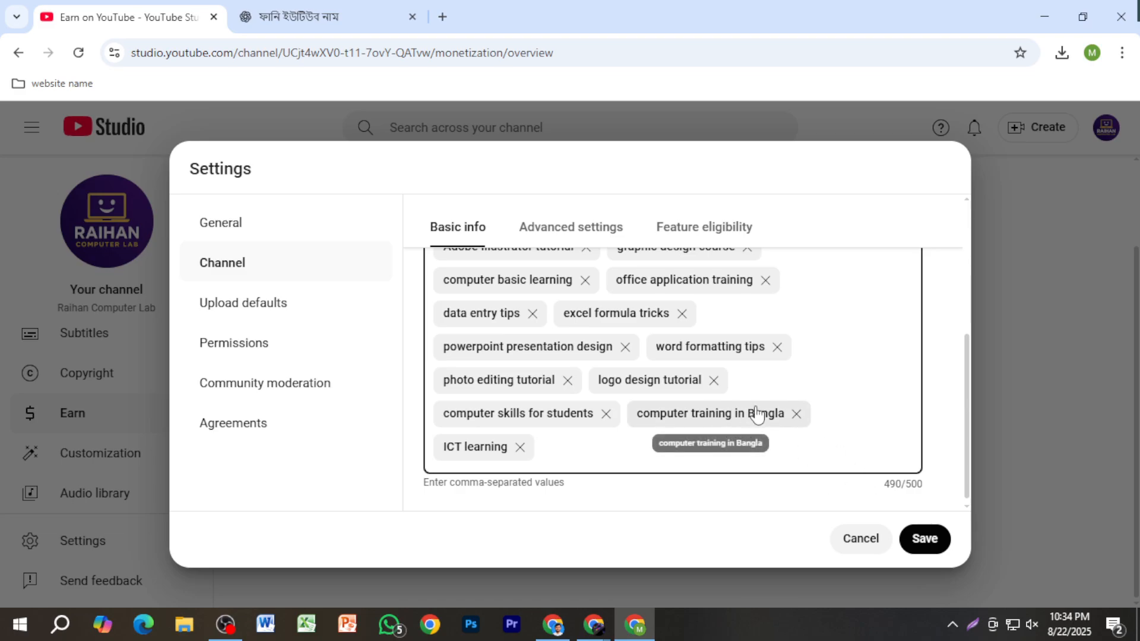
pyautogui.scroll(2, 757, 423)
pyautogui.scroll(3, 758, 428)
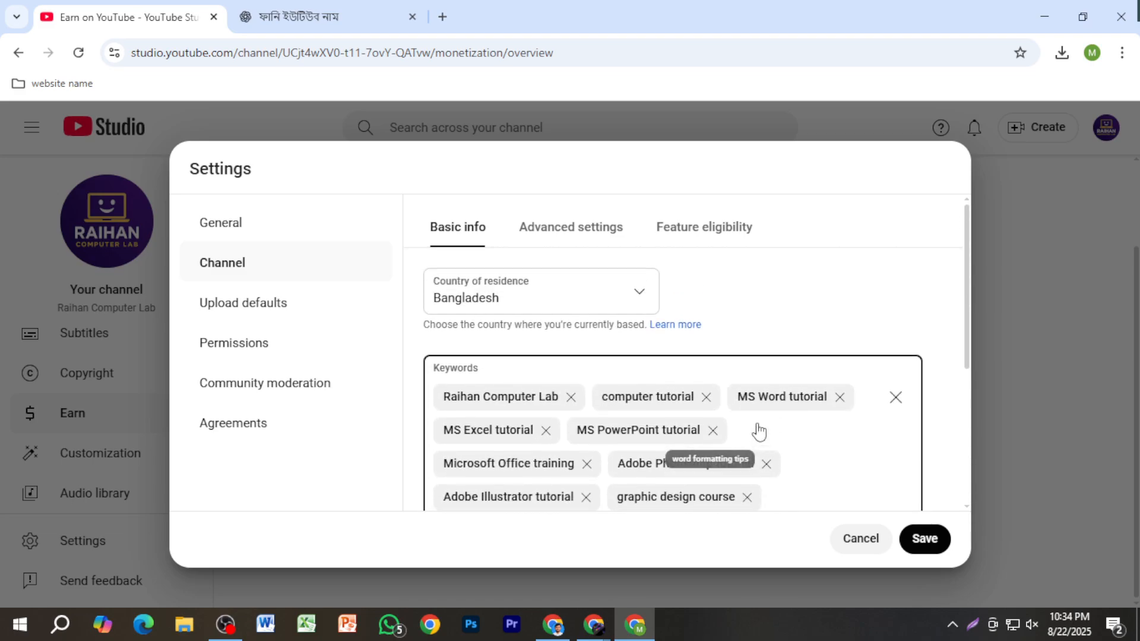
pyautogui.click(907, 549)
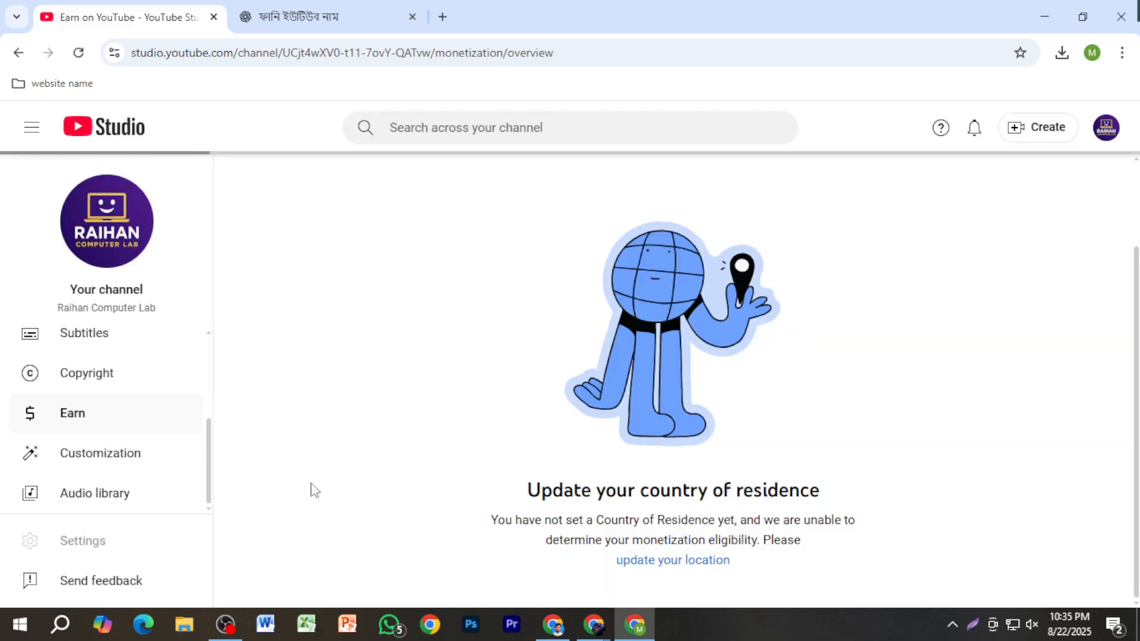
# Examine the monetization eligibility requirements on the Earn page, framing the subscriber and watch-hour criteria with a temporary screenshot selection.
pyautogui.scroll(-7, 598, 444)
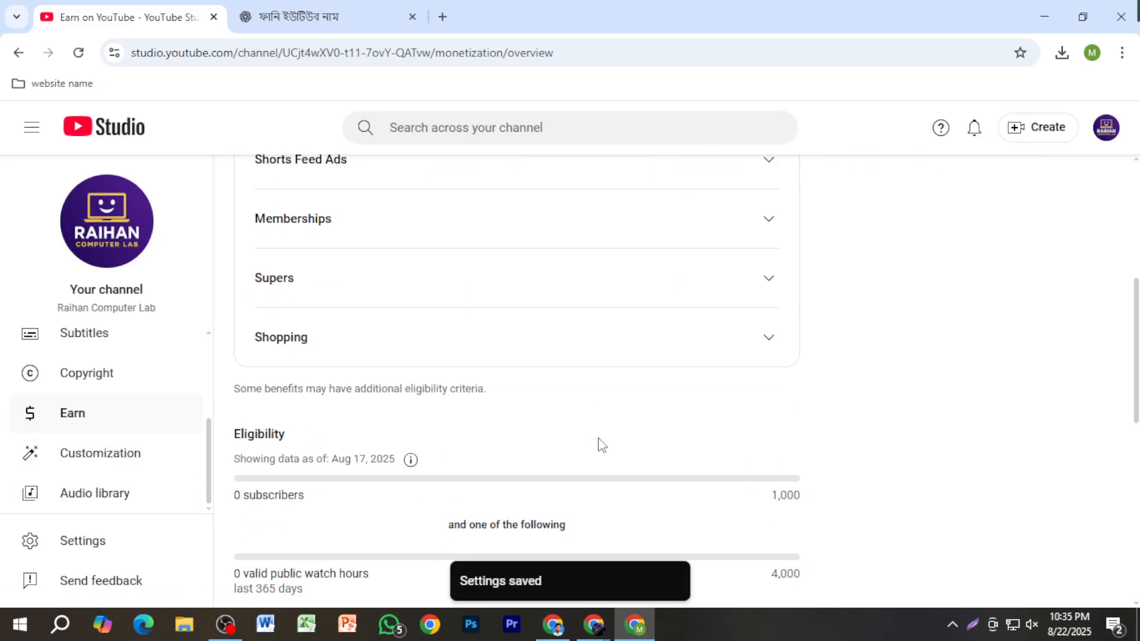
pyautogui.scroll(3, 565, 461)
pyautogui.scroll(-3, 554, 418)
pyautogui.press('super+shift+s')
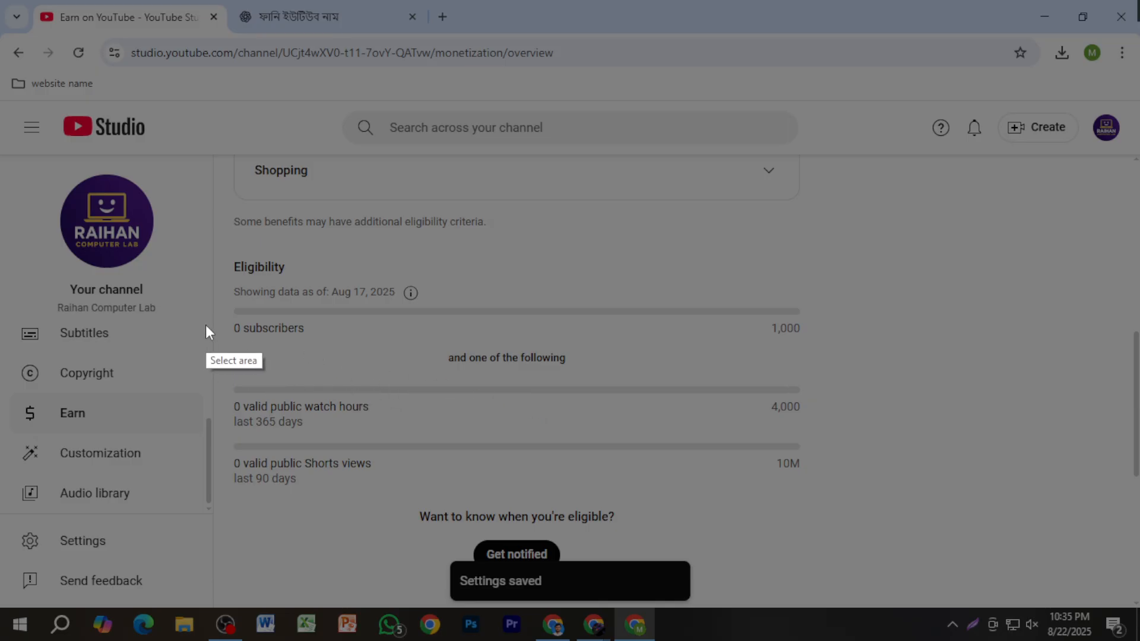
pyautogui.moveTo(212, 268); pyautogui.dragTo(915, 433)
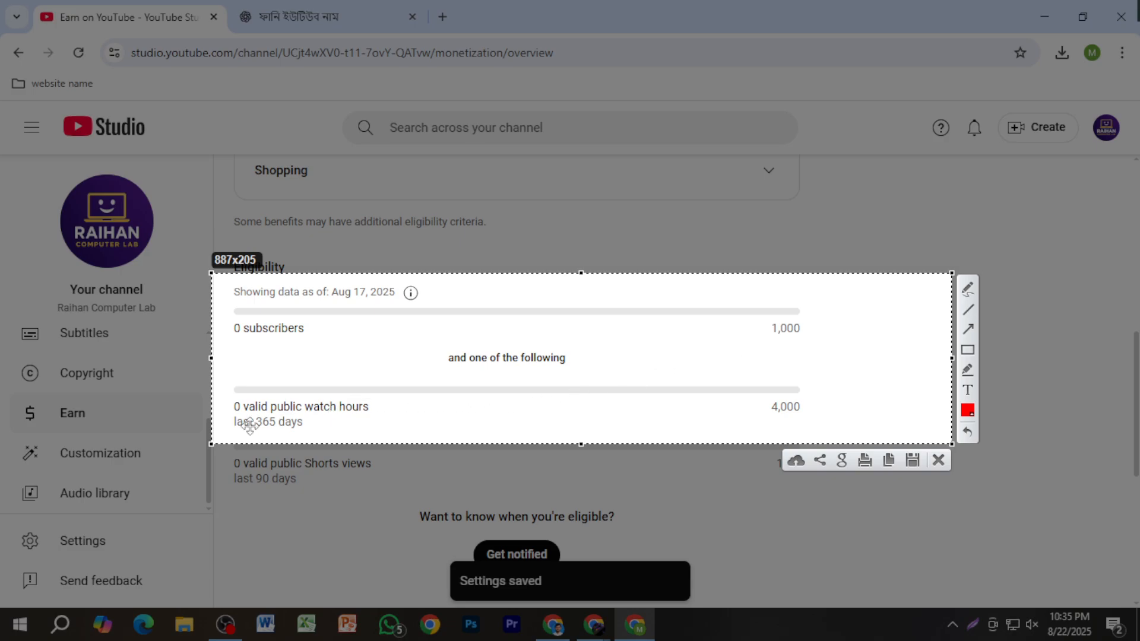
pyautogui.click(938, 460)
pyautogui.scroll(-1, 542, 494)
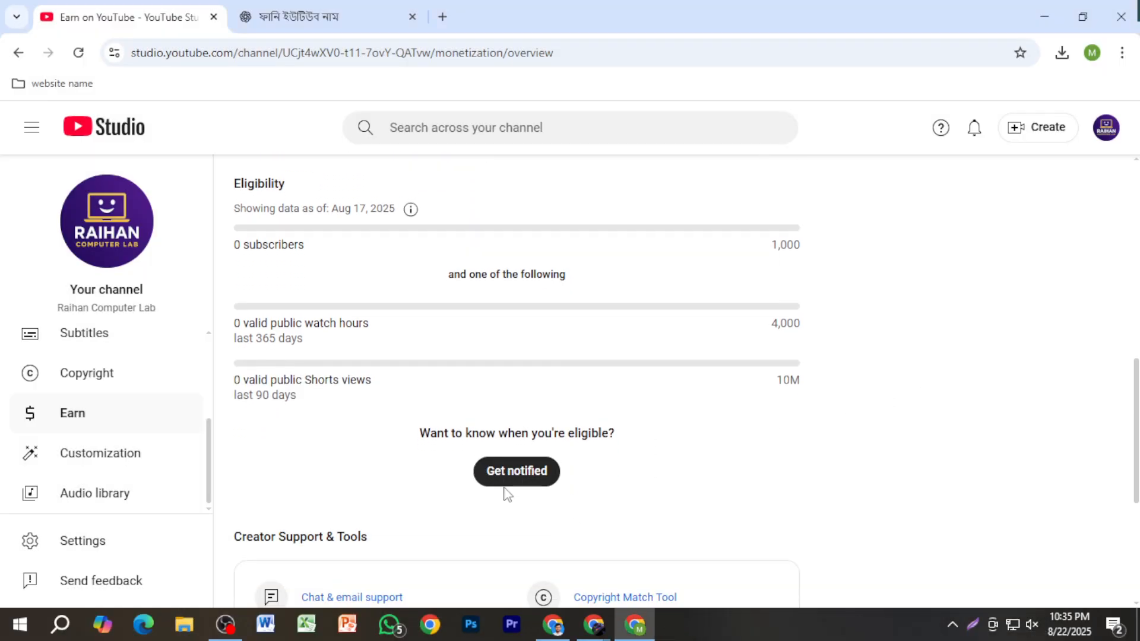
# Set the channel as not made for kids in the advanced channel settings and save.
pyautogui.click(96, 543)
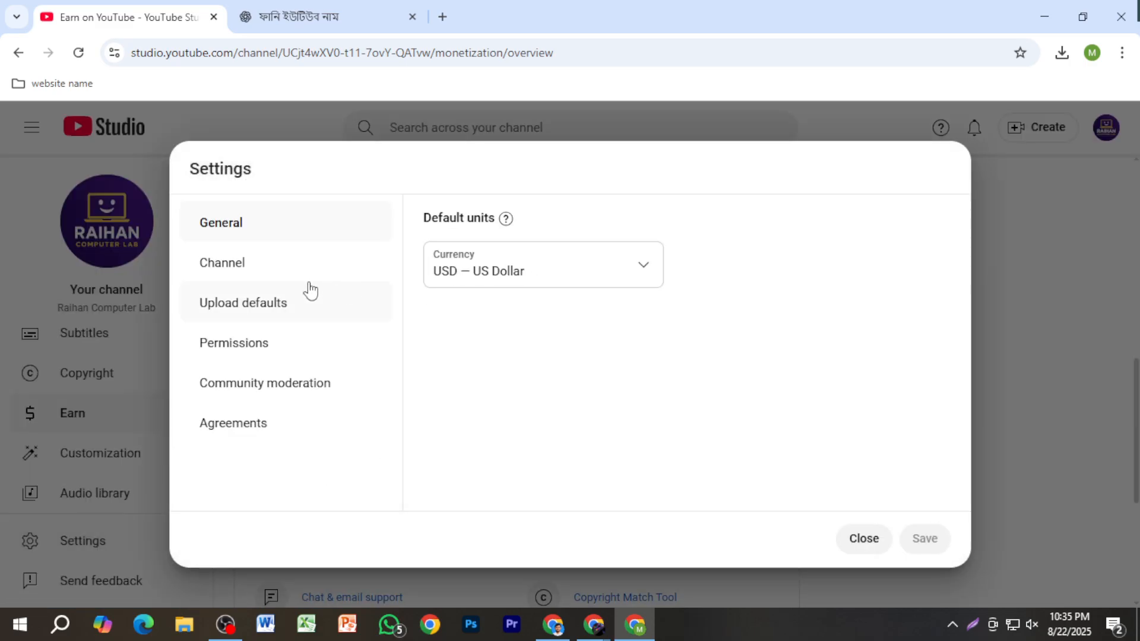
pyautogui.click(272, 265)
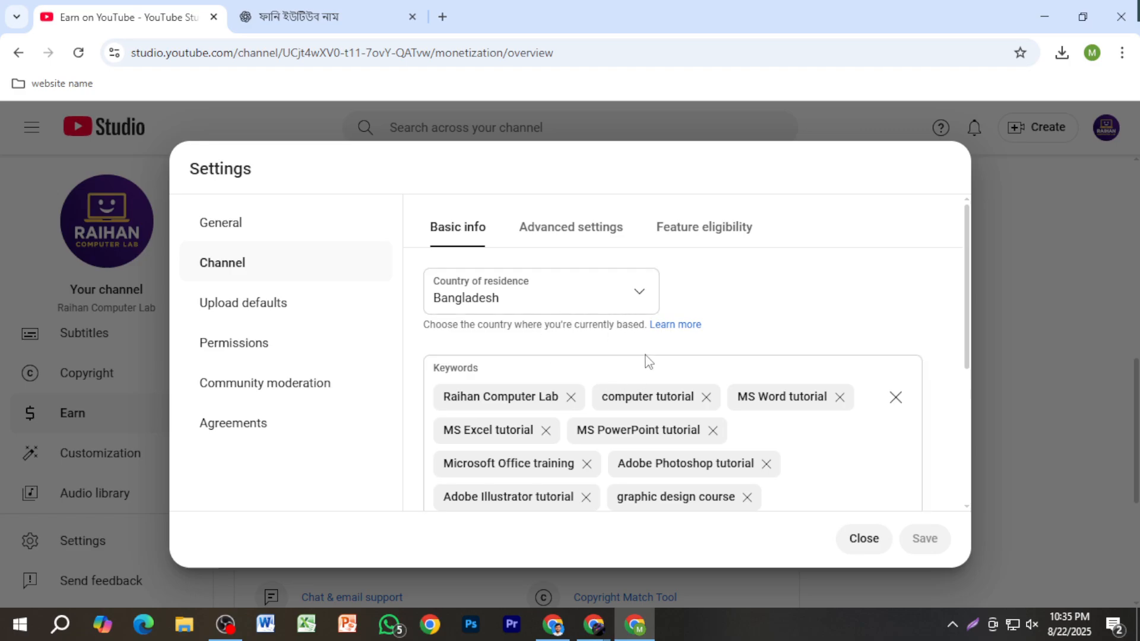
pyautogui.scroll(-3, 649, 361)
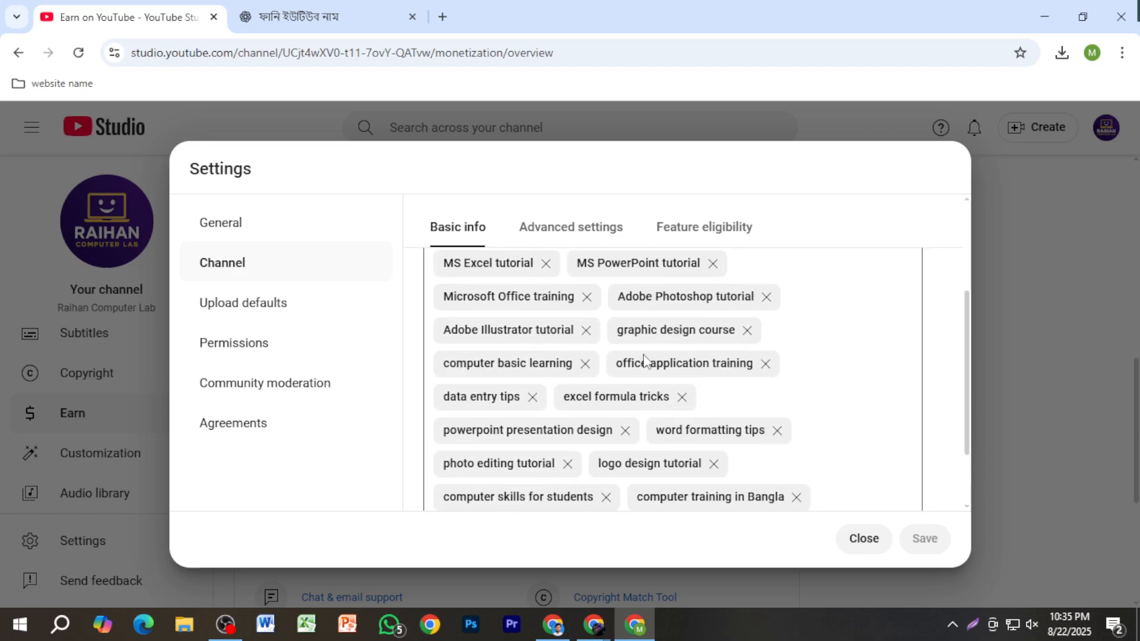
pyautogui.click(577, 231)
pyautogui.scroll(2, 588, 363)
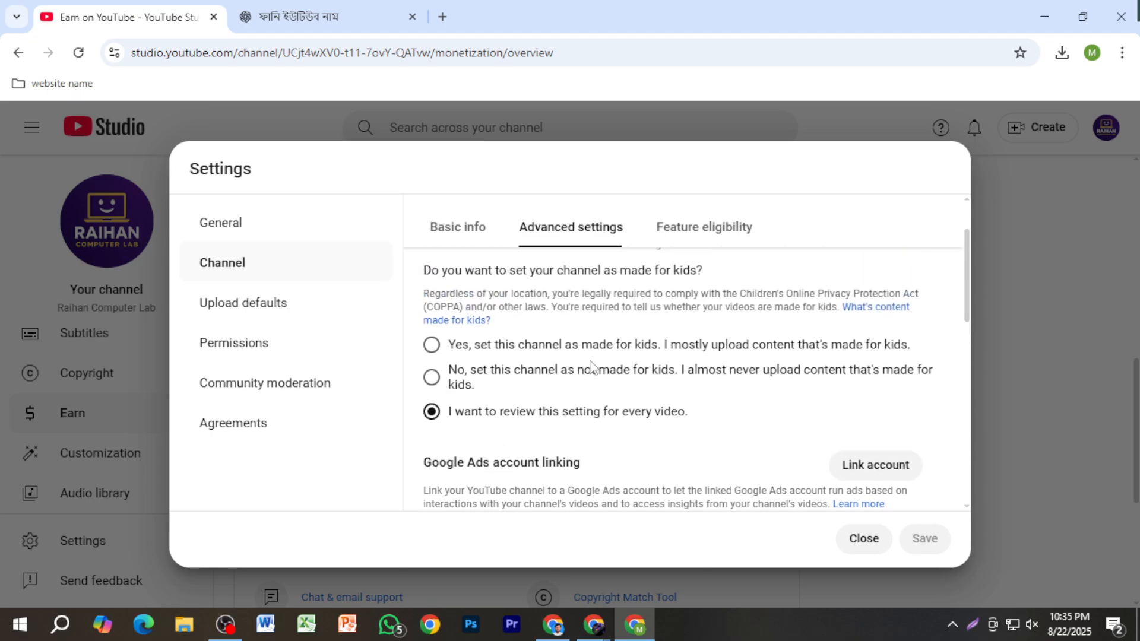
pyautogui.click(442, 380)
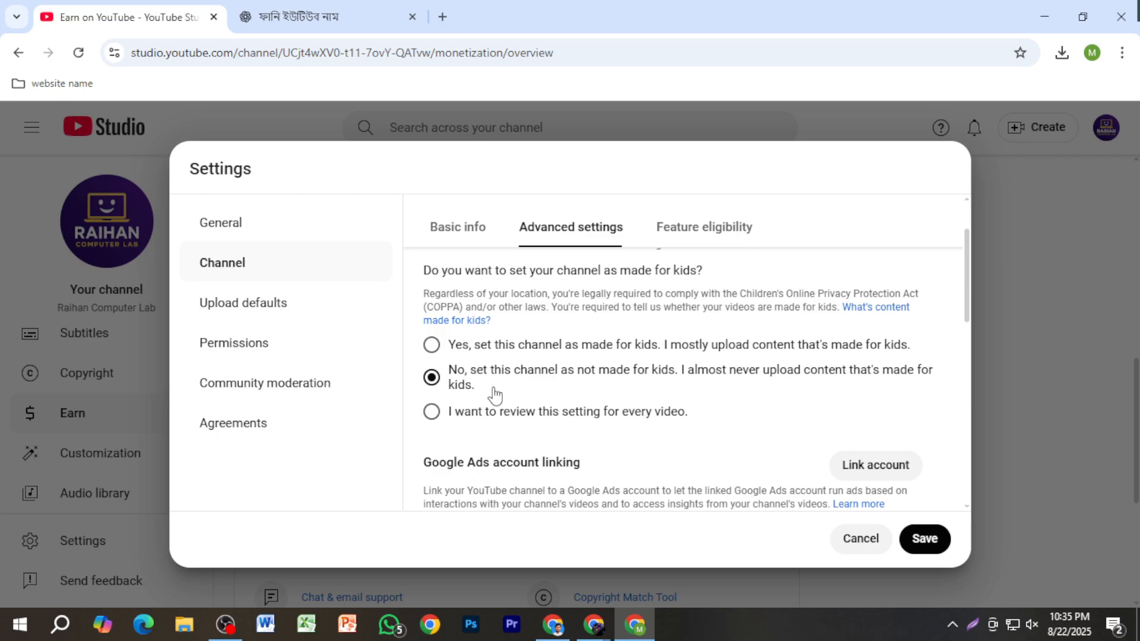
pyautogui.click(938, 539)
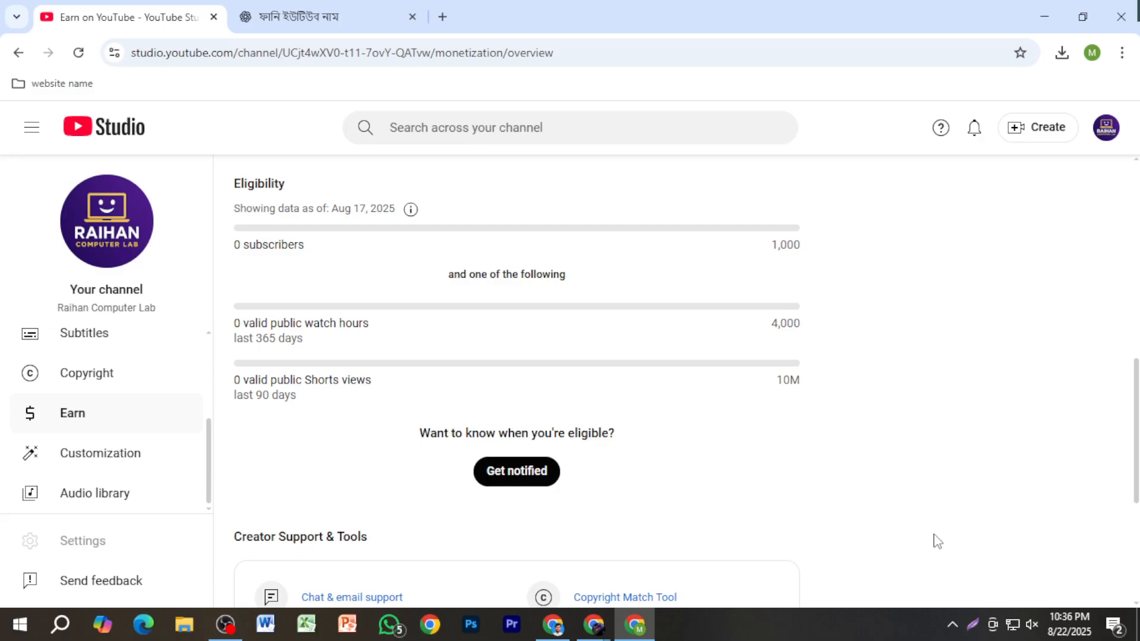
# Review the channel's feature eligibility, expand the Intermediate features requirements, and open phone number verification.
pyautogui.click(118, 543)
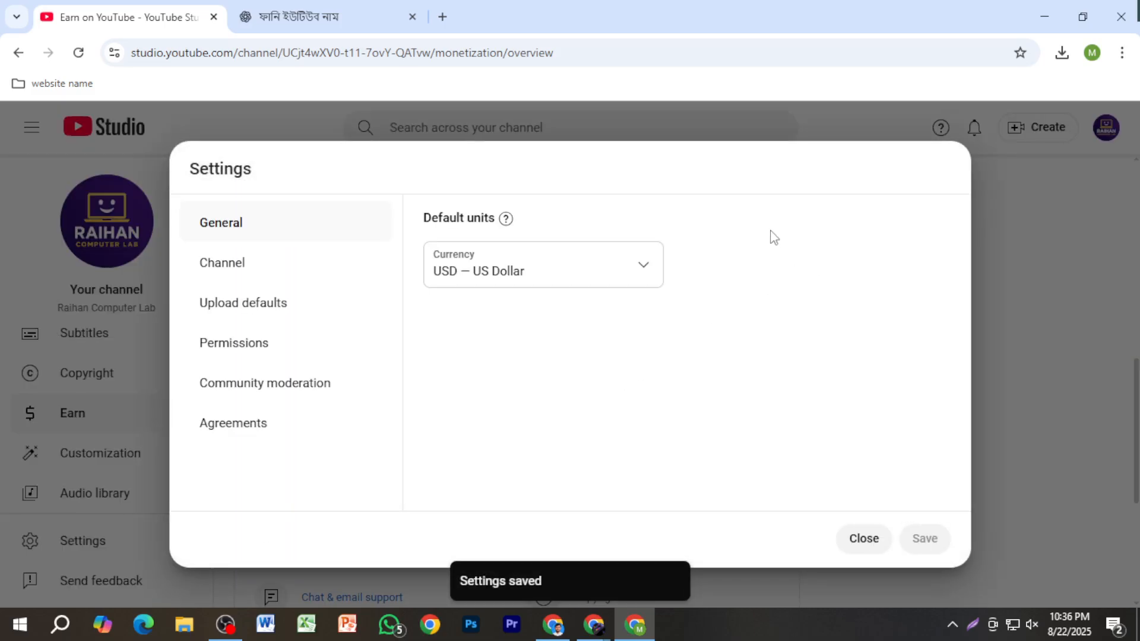
pyautogui.click(330, 273)
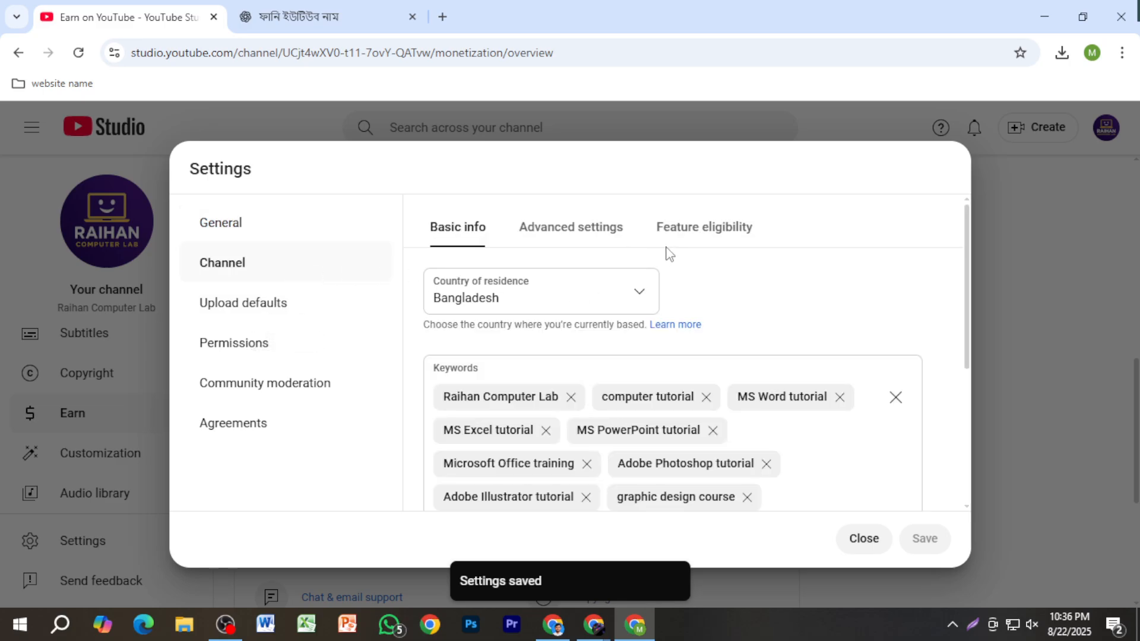
pyautogui.click(695, 240)
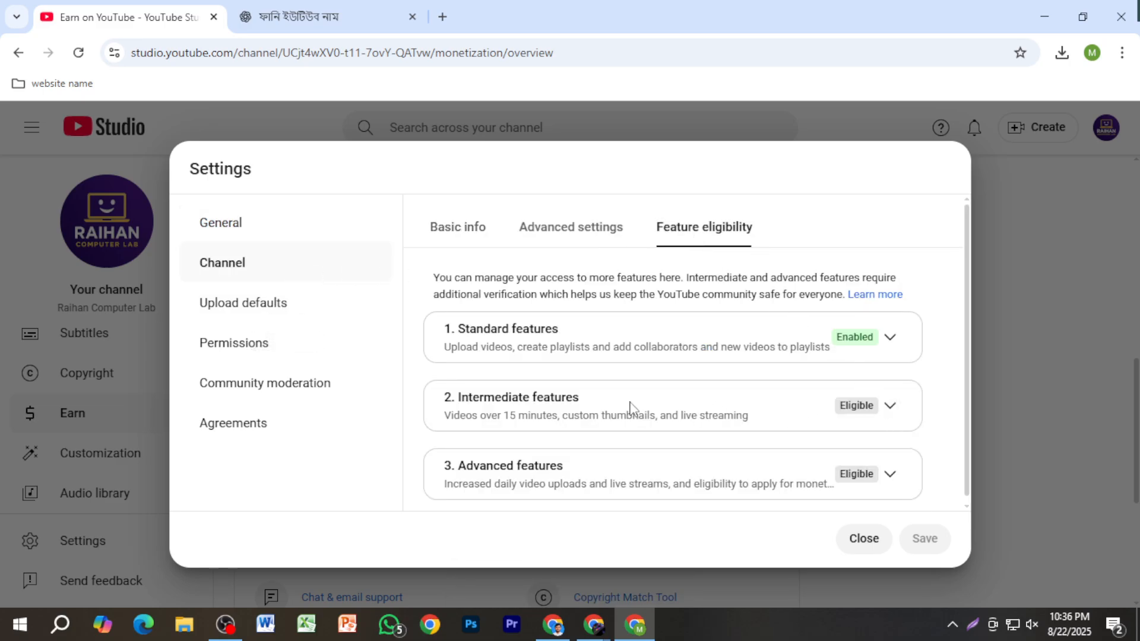
pyautogui.click(890, 406)
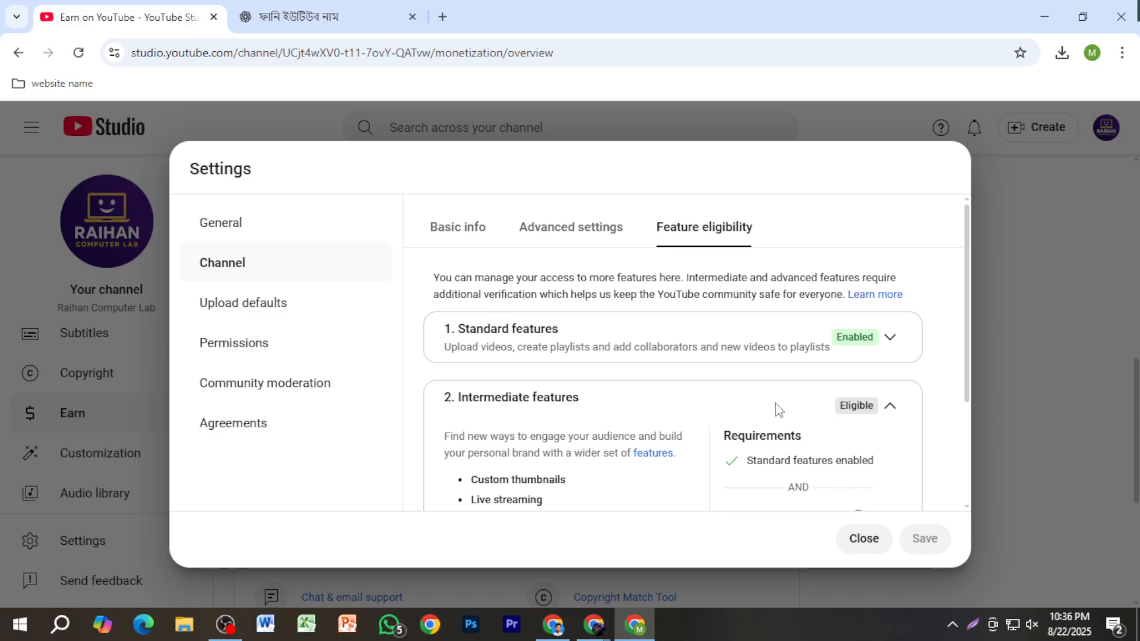
pyautogui.scroll(-3, 777, 410)
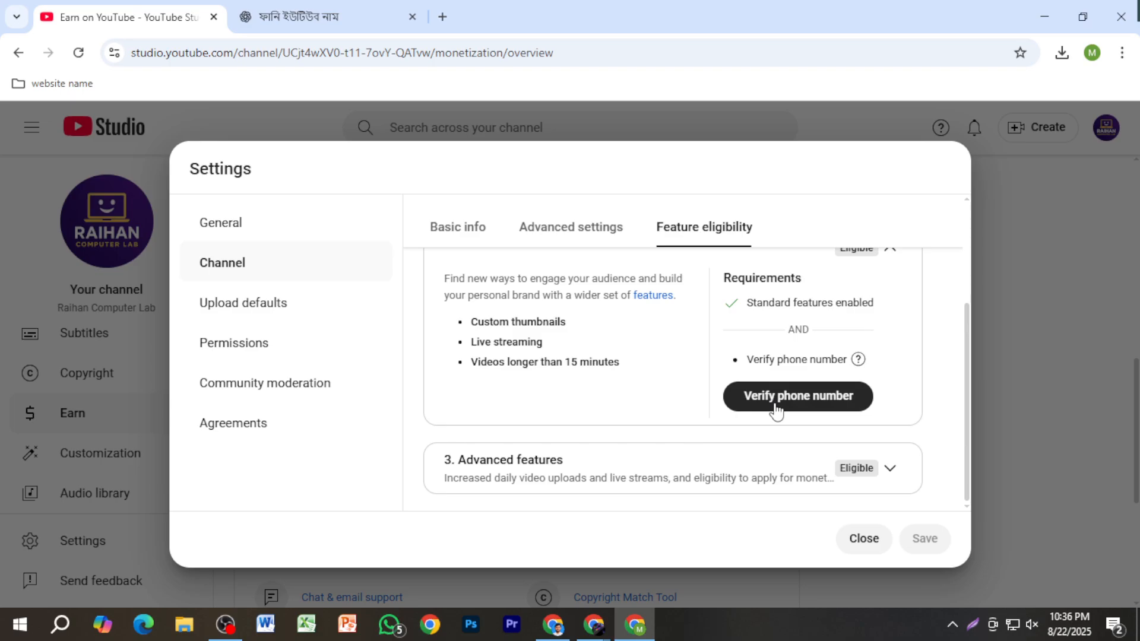
pyautogui.click(776, 408)
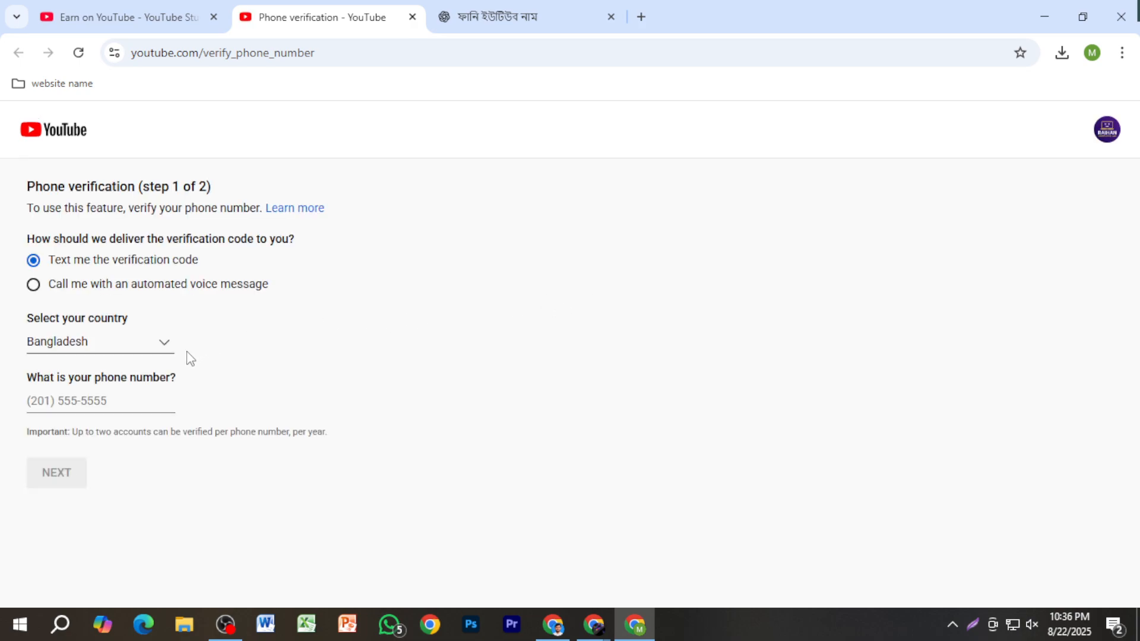
# Compare the voice call and text message delivery options for phone verification, close that page unsubmitted, and look over the feature eligibility settings.
pyautogui.click(110, 401)
pyautogui.click(41, 291)
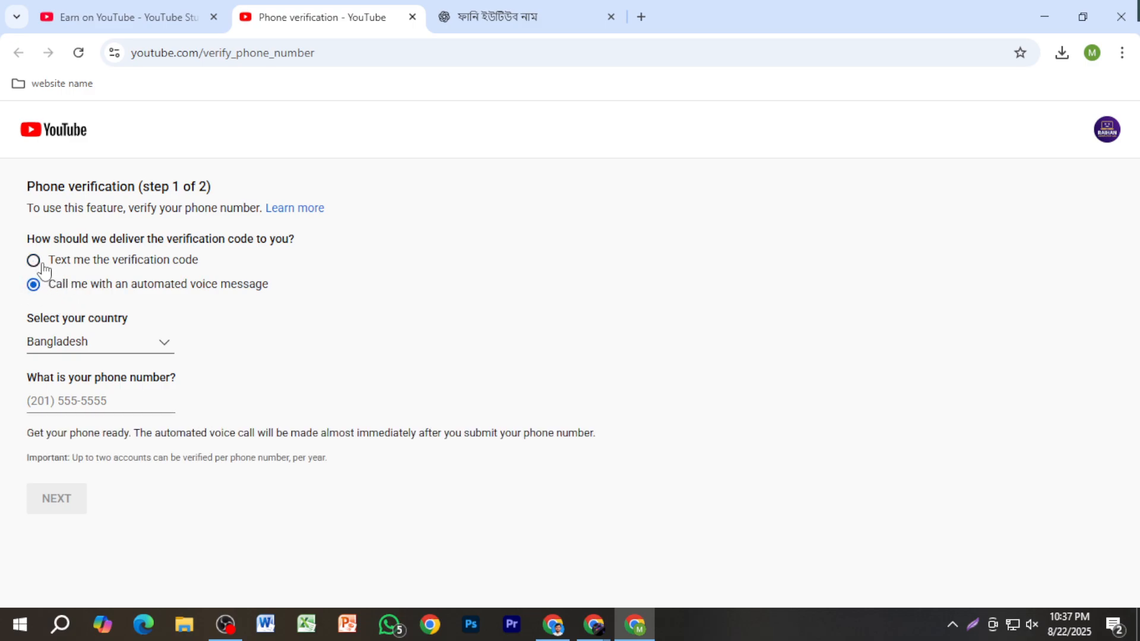
pyautogui.click(33, 260)
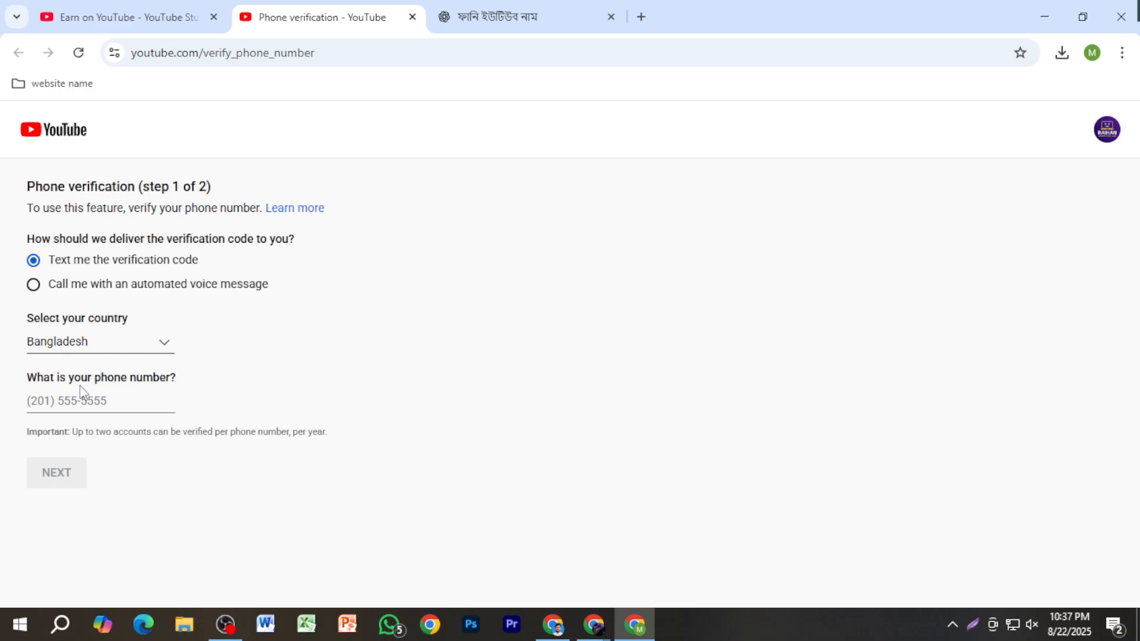
pyautogui.click(96, 402)
pyautogui.click(412, 17)
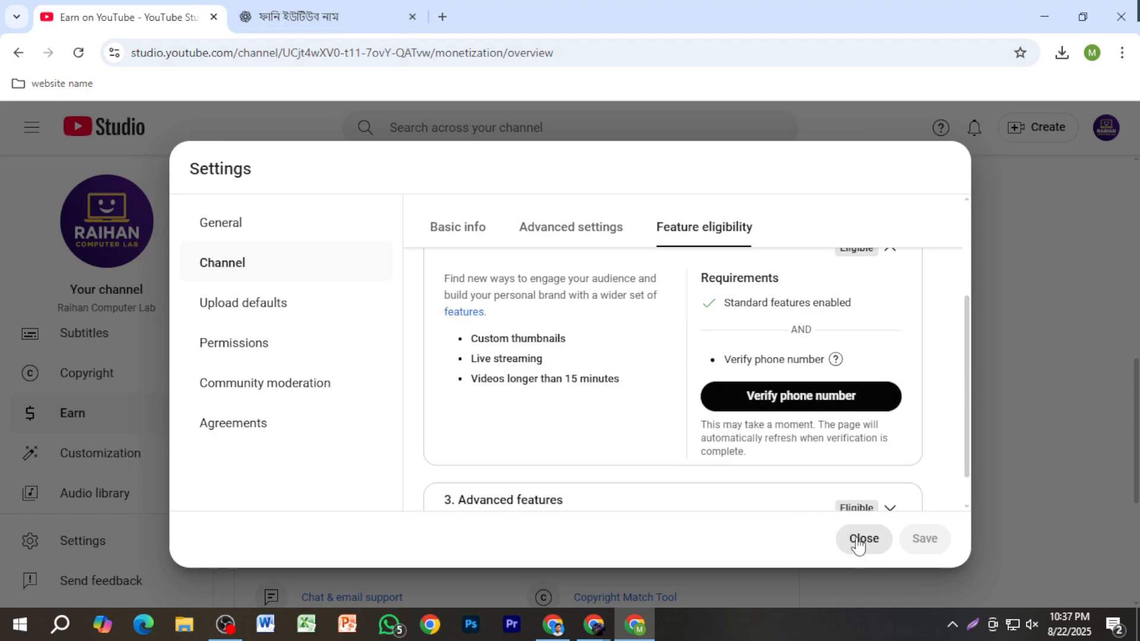
pyautogui.scroll(-1, 768, 419)
pyautogui.scroll(3, 770, 433)
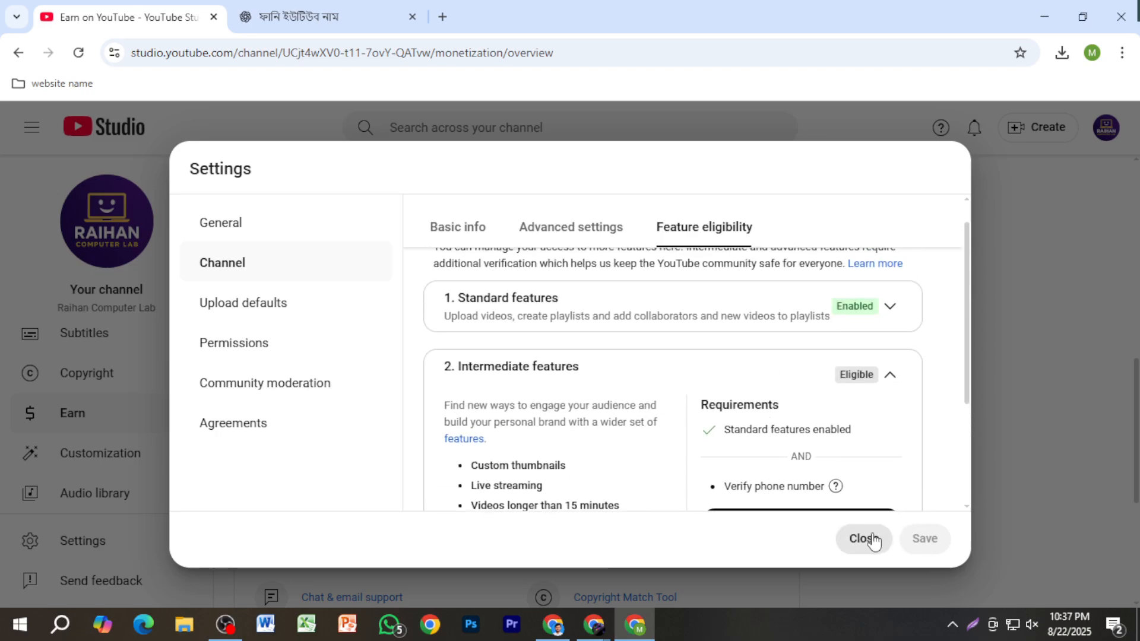
# Look through the upload defaults, permissions and community moderation settings, including the comment moderation choices and the blocked words section.
pyautogui.click(257, 311)
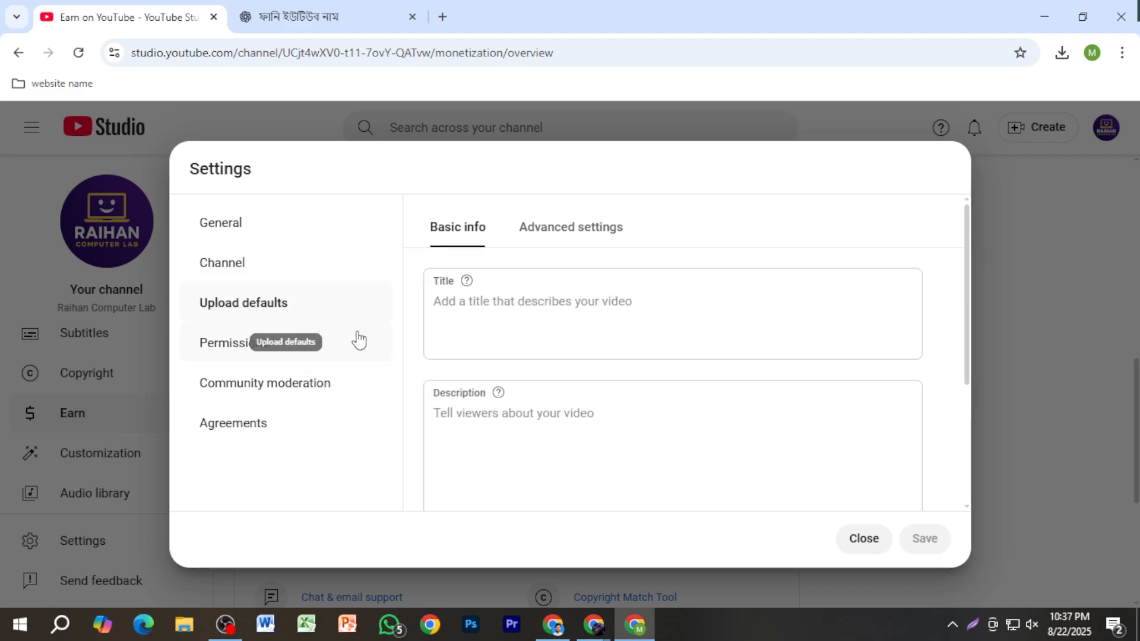
pyautogui.click(293, 352)
pyautogui.click(248, 384)
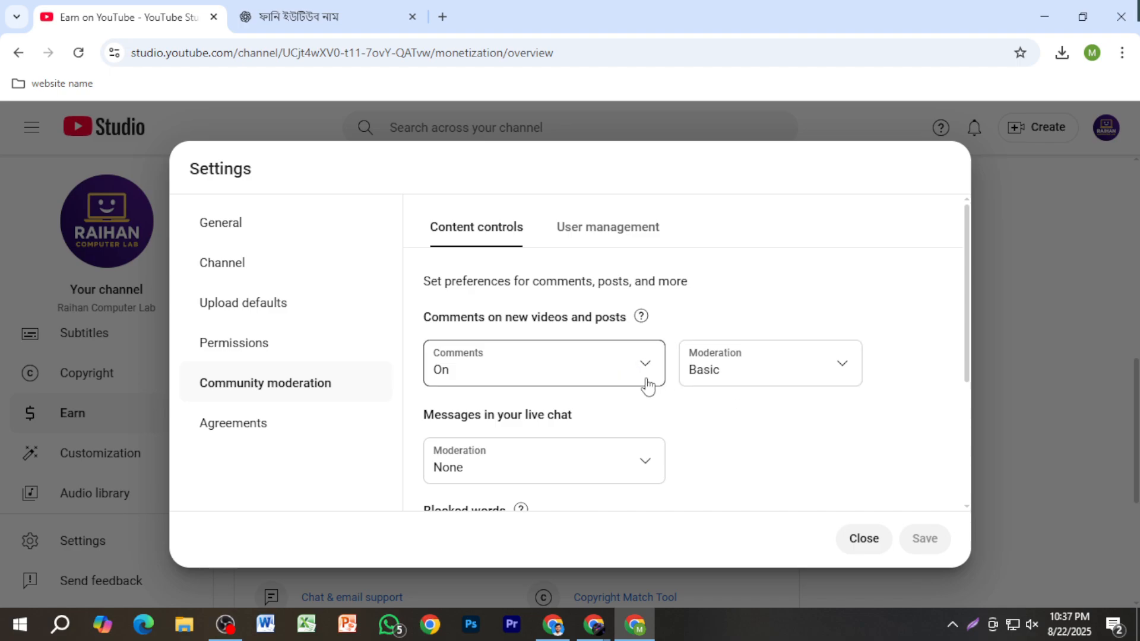
pyautogui.scroll(-2, 697, 377)
pyautogui.click(783, 301)
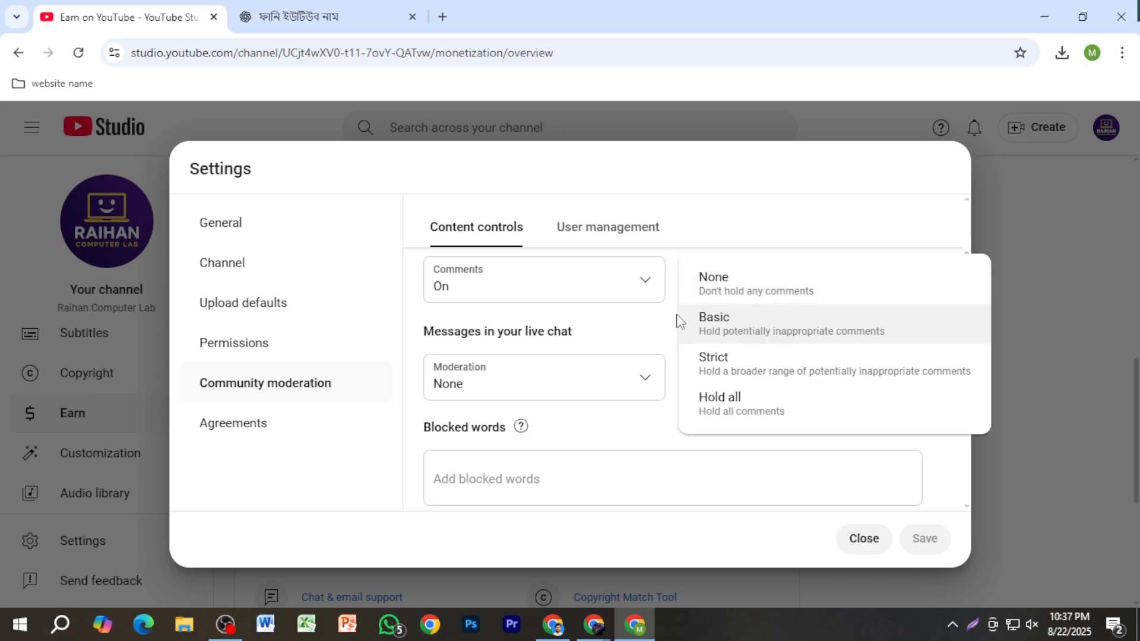
pyautogui.click(647, 452)
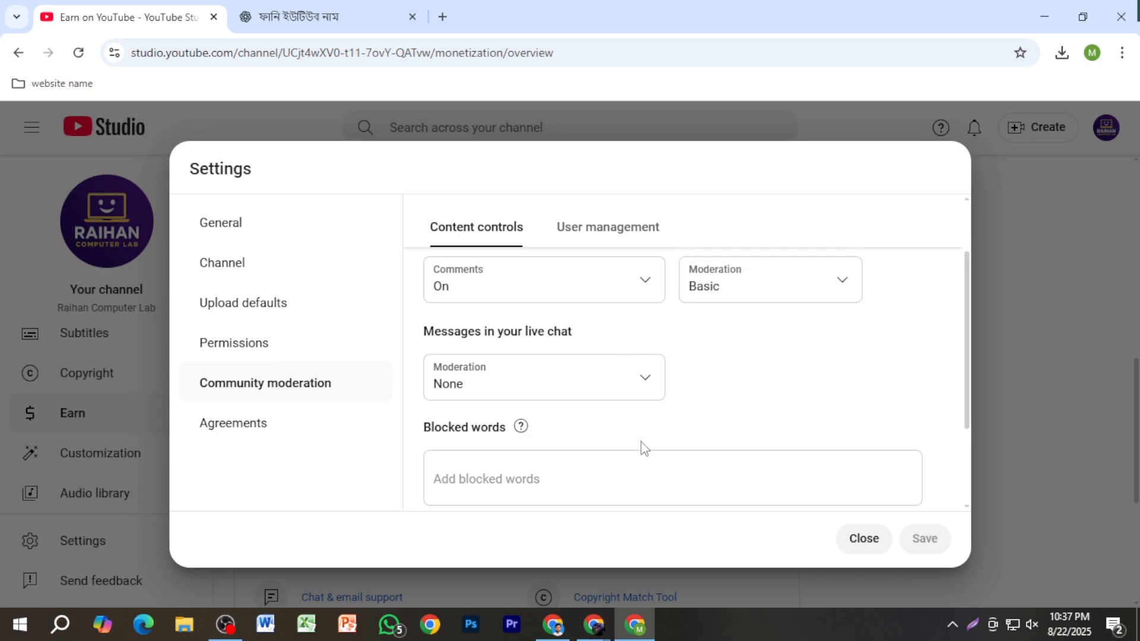
pyautogui.scroll(-3, 611, 407)
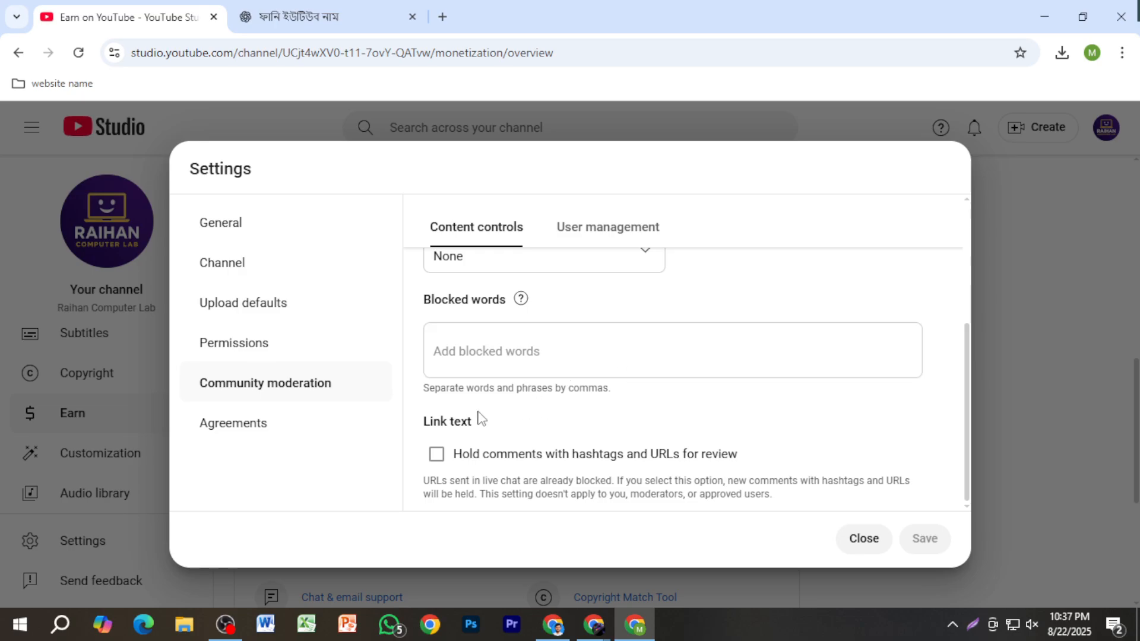
pyautogui.click(249, 351)
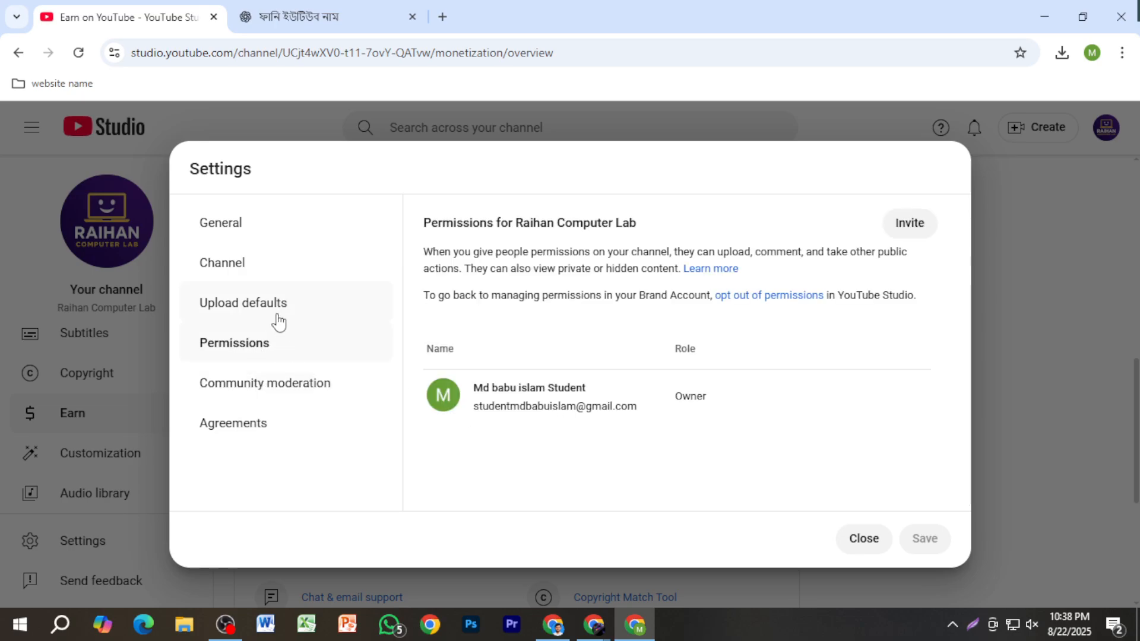
# Set the default video category to Education in the advanced upload defaults and save the settings.
pyautogui.click(275, 319)
pyautogui.click(590, 236)
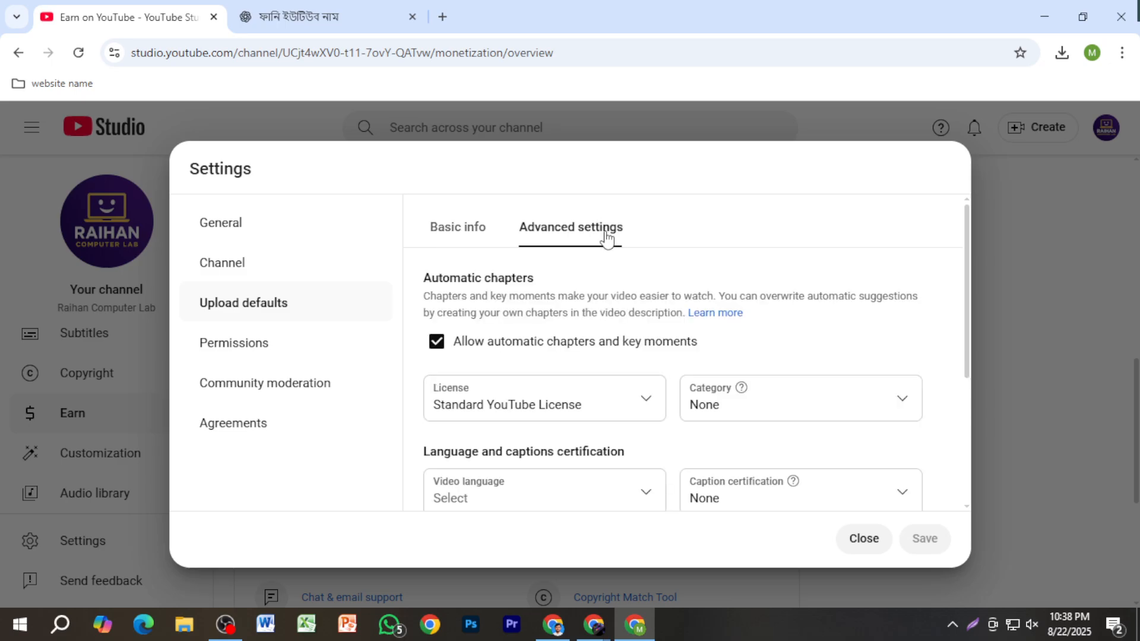
pyautogui.scroll(-1, 890, 350)
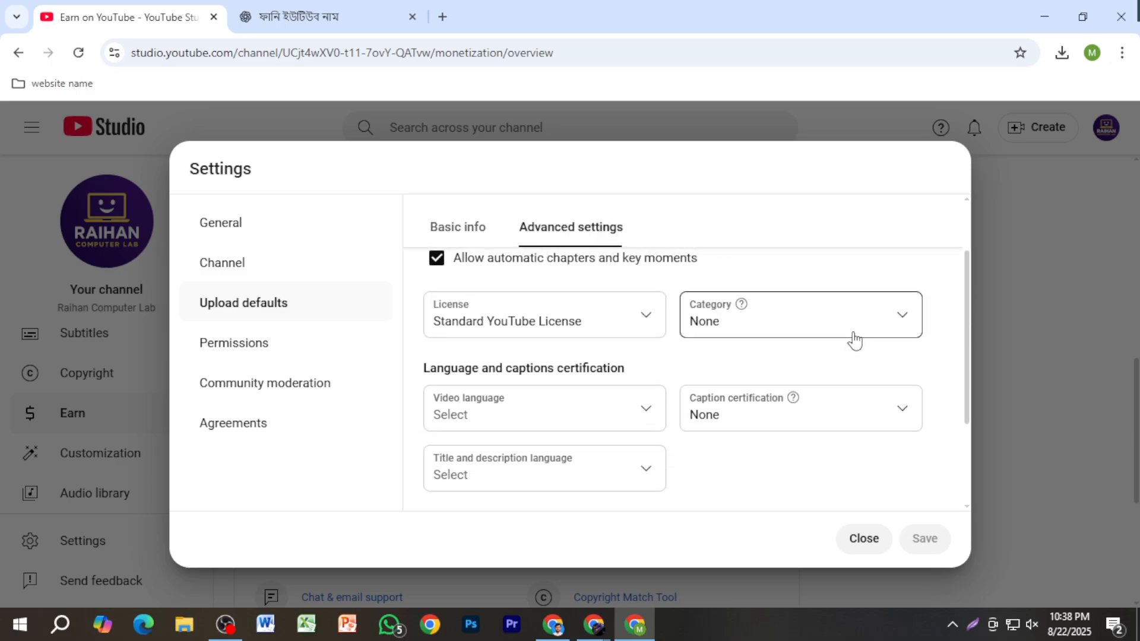
pyautogui.click(855, 340)
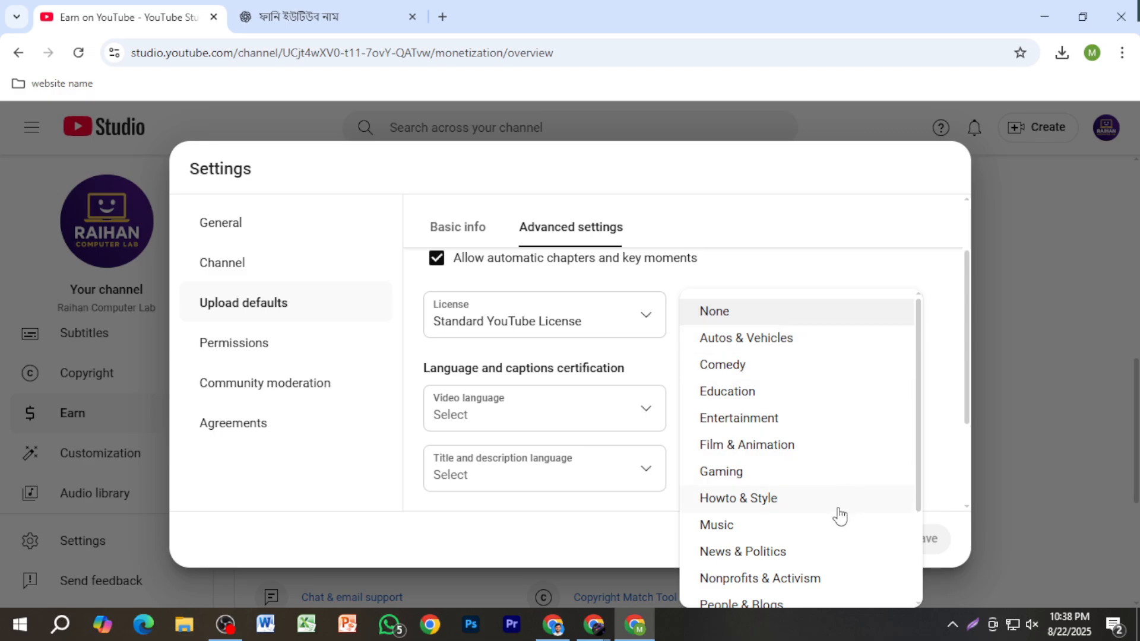
pyautogui.scroll(-2, 843, 550)
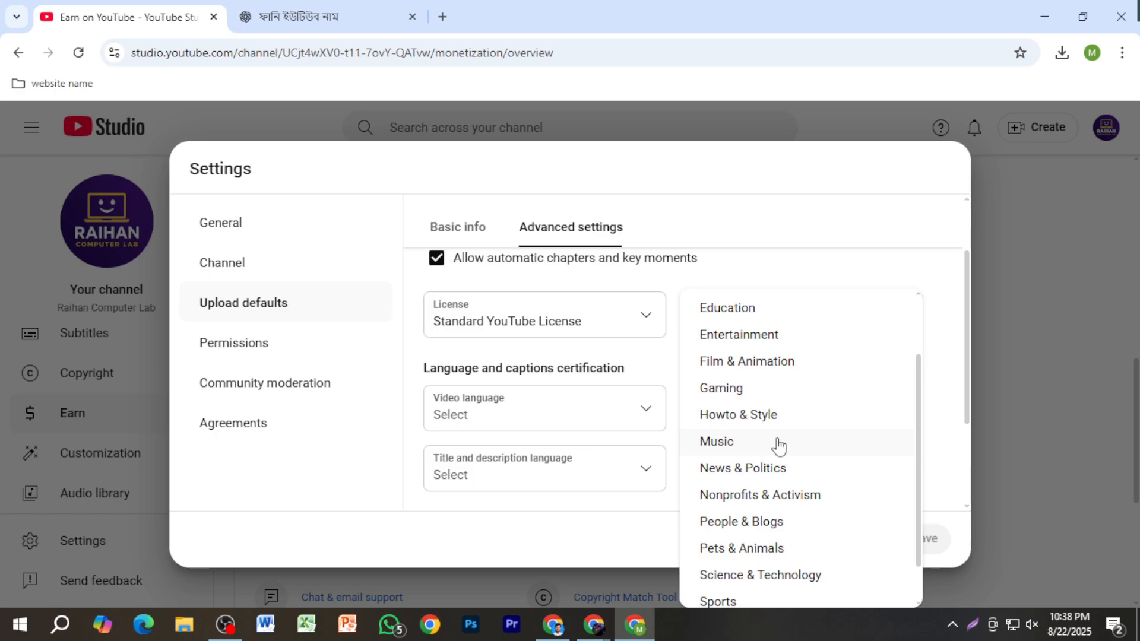
pyautogui.scroll(-1, 790, 481)
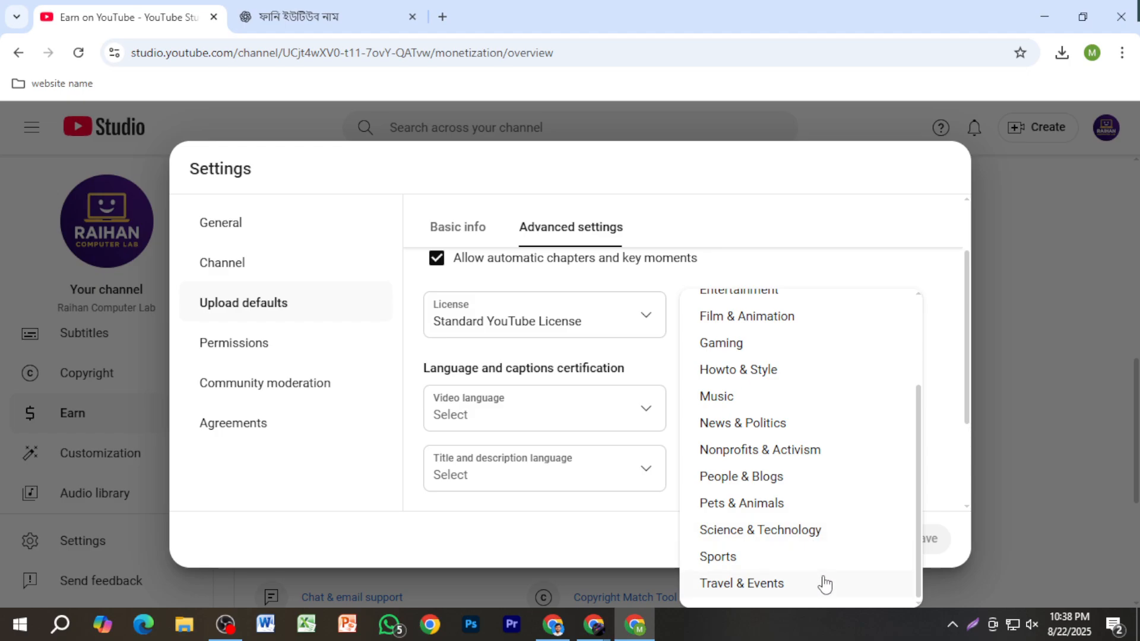
pyautogui.scroll(3, 822, 534)
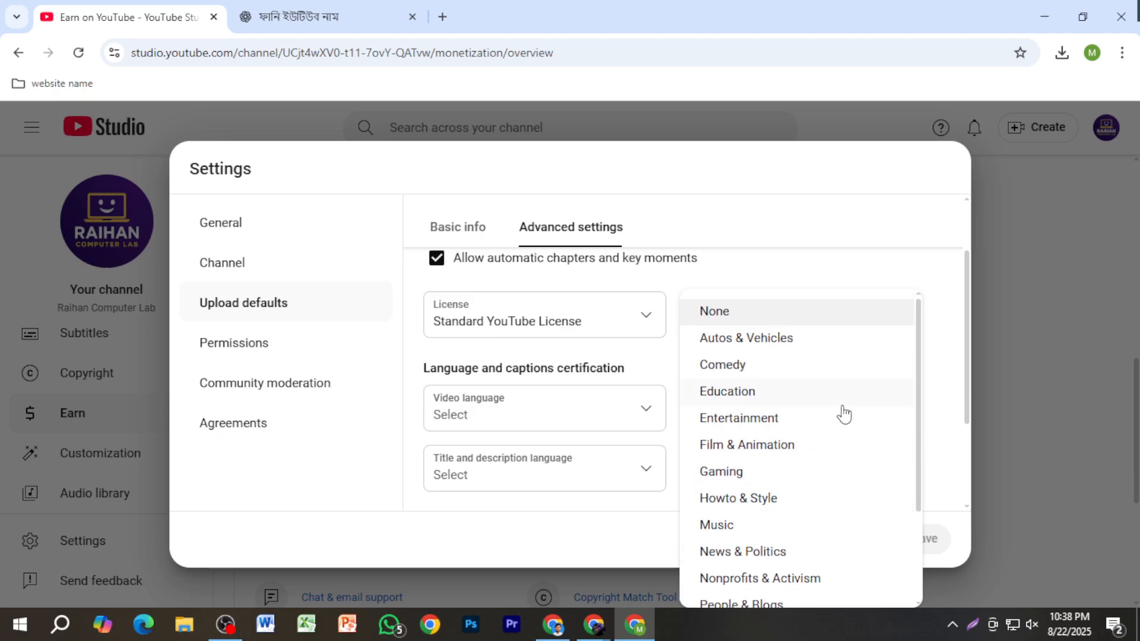
pyautogui.click(819, 402)
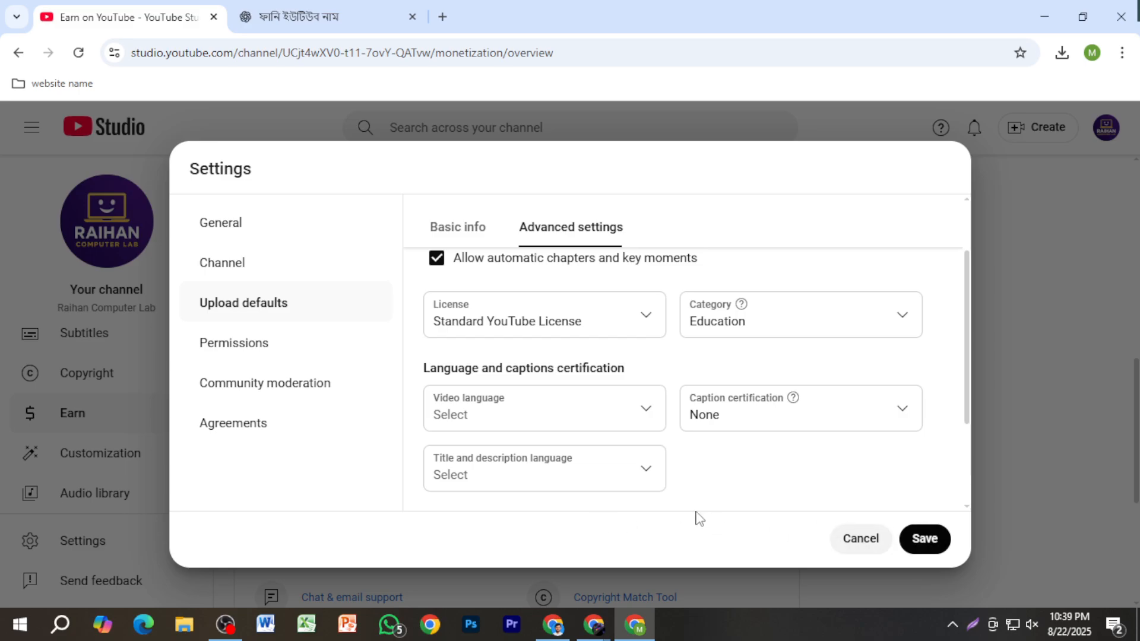
pyautogui.click(925, 539)
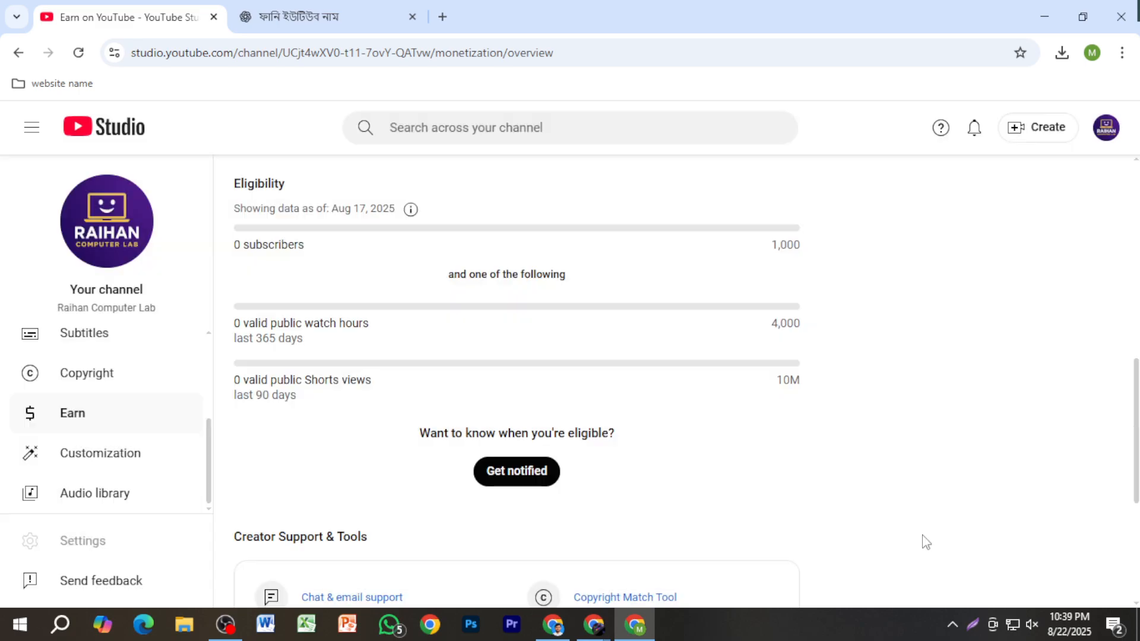
# Review the channel's feature eligibility, permissions, community moderation, user management and agreements settings, and close the settings without changes.
pyautogui.click(126, 544)
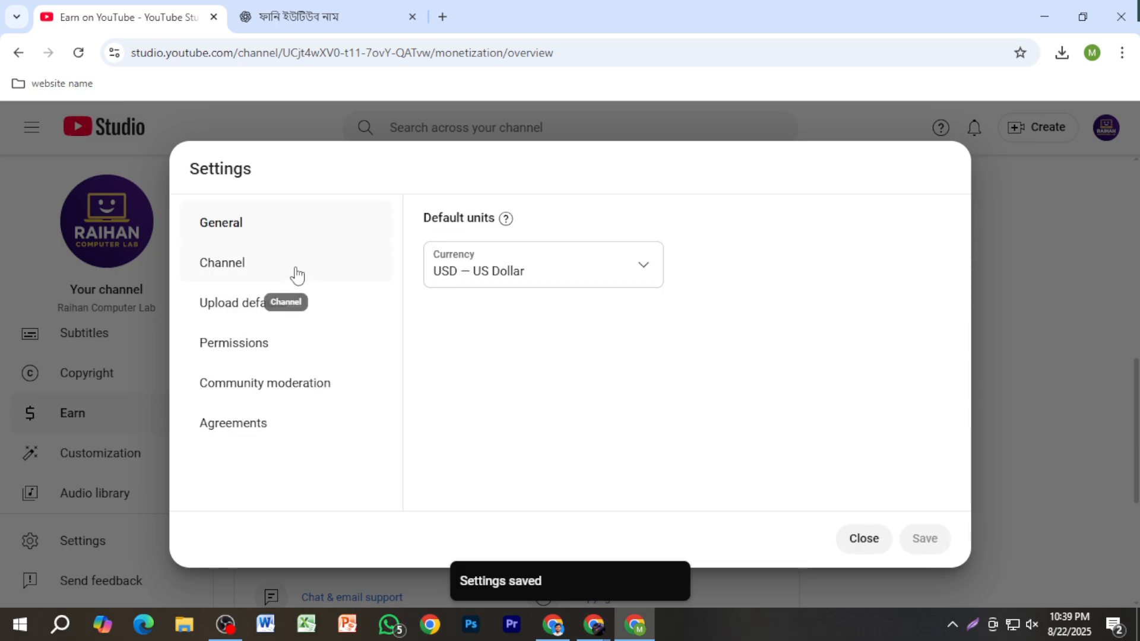
pyautogui.click(297, 275)
pyautogui.click(729, 229)
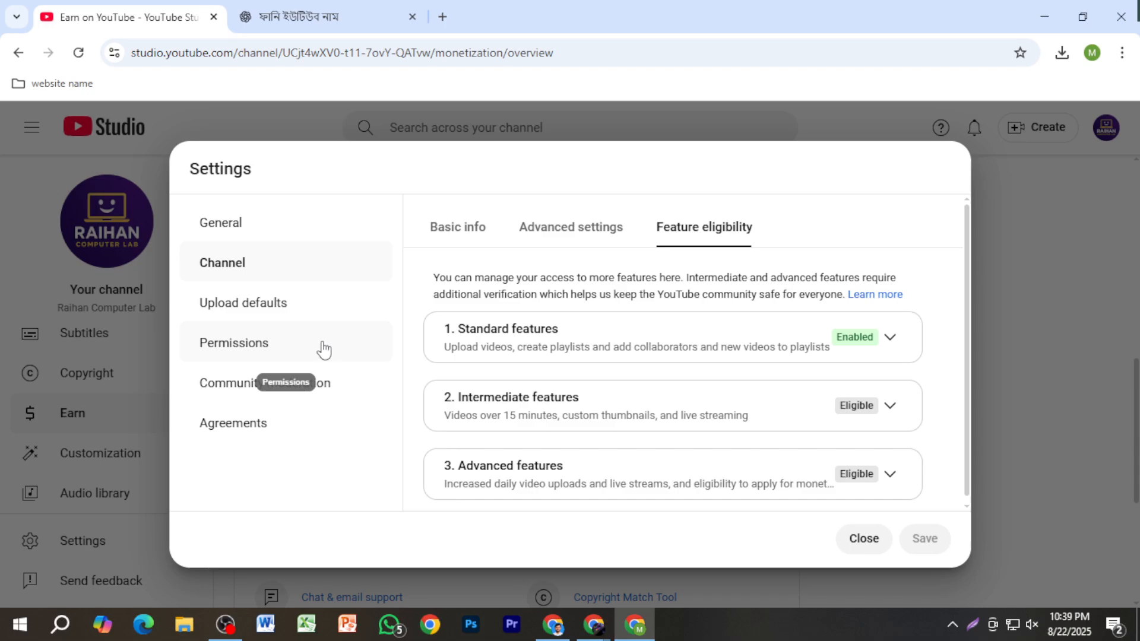
pyautogui.click(247, 352)
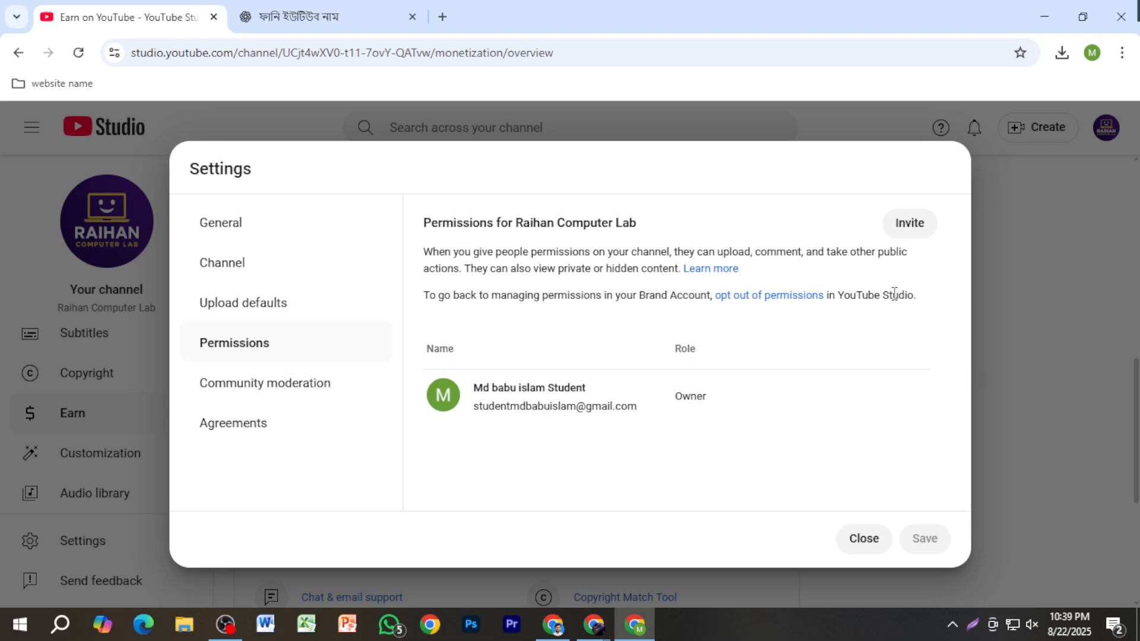
pyautogui.click(279, 402)
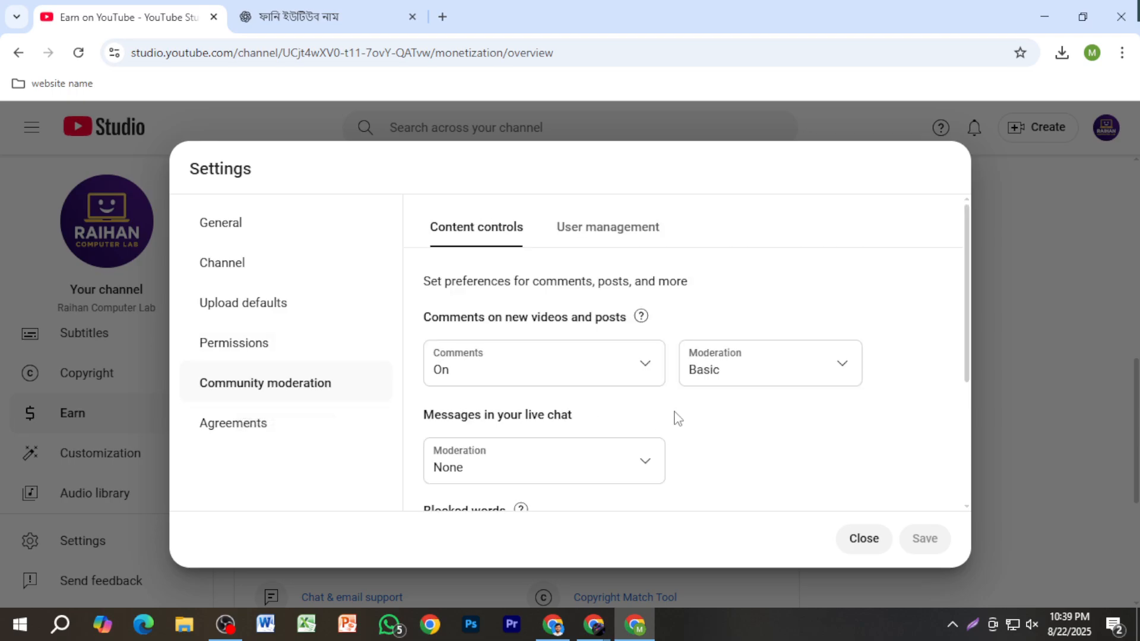
pyautogui.scroll(-3, 677, 420)
pyautogui.click(611, 240)
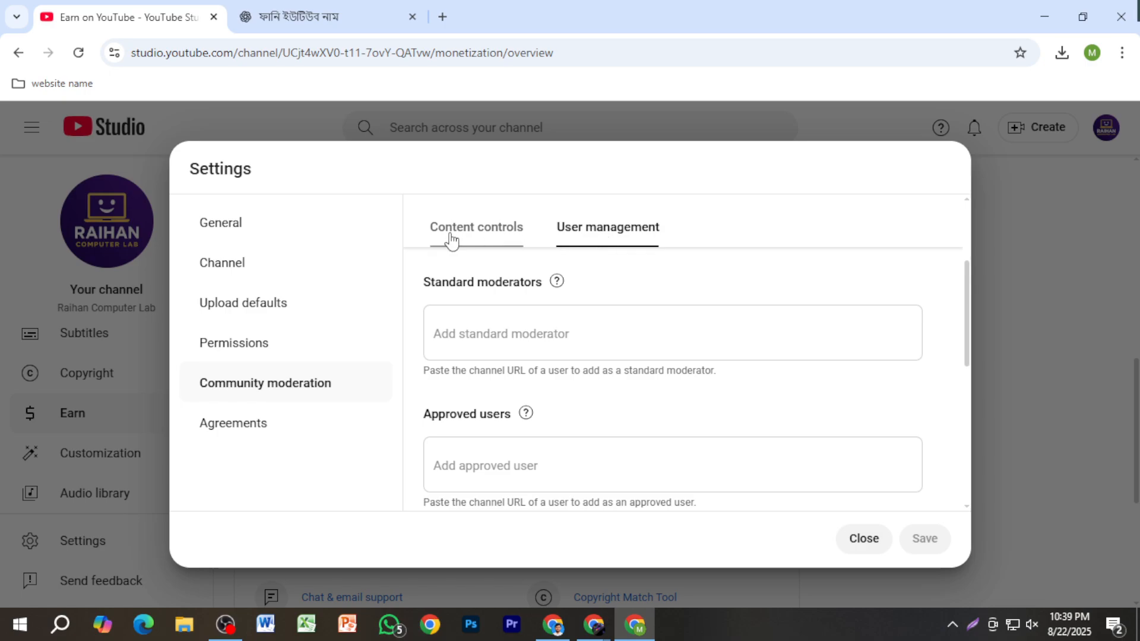
pyautogui.click(450, 241)
pyautogui.click(250, 426)
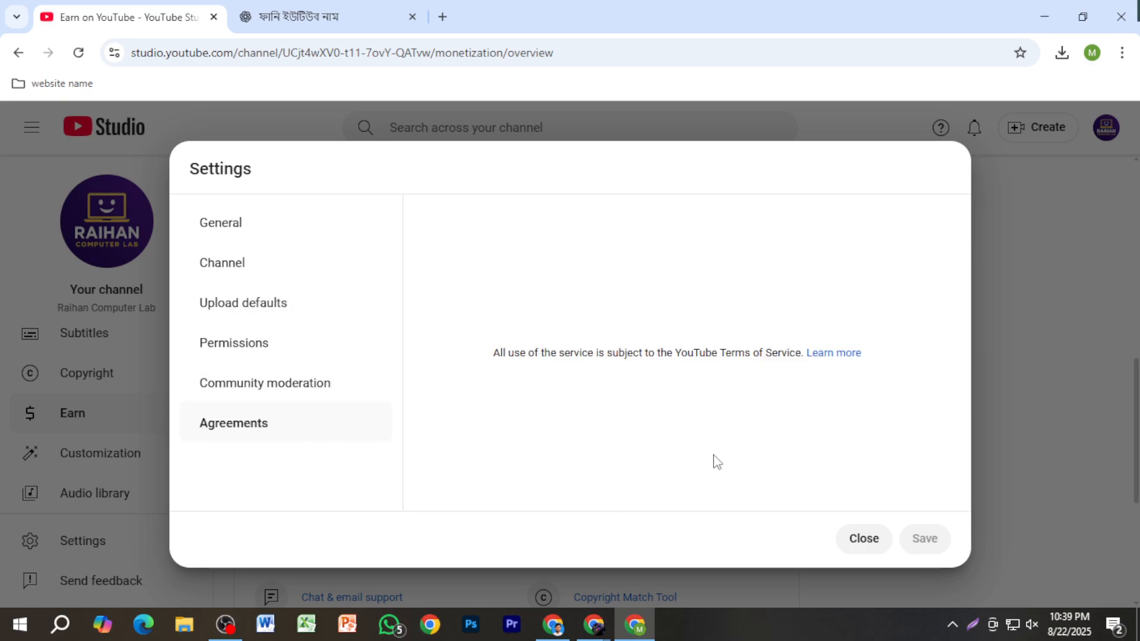
pyautogui.click(855, 540)
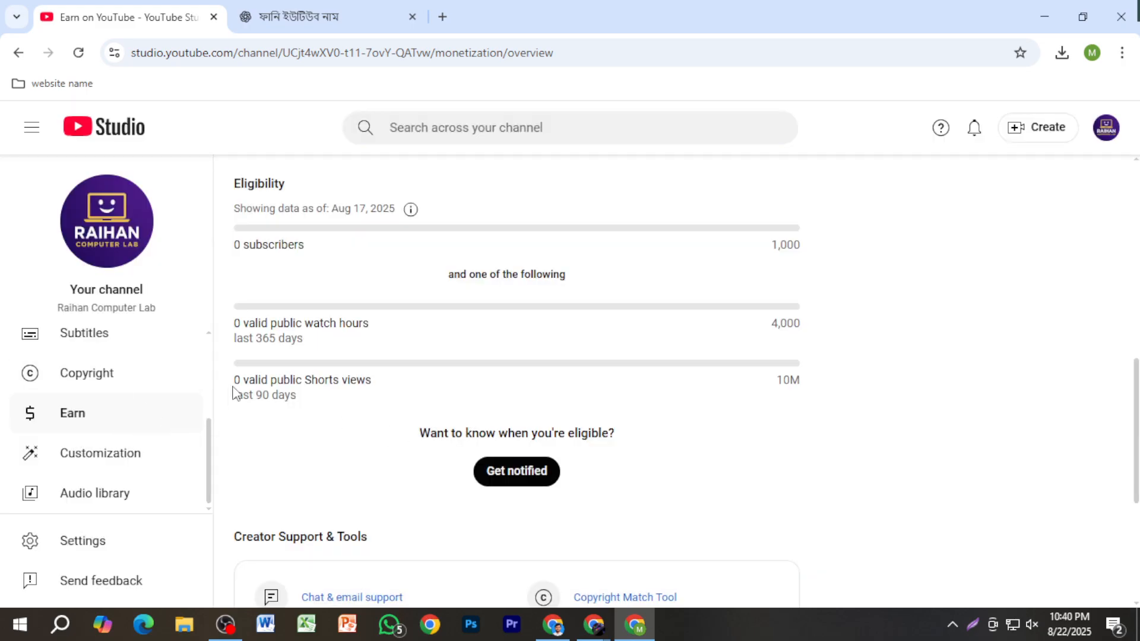
# Open the channel customization page at its profile and banner section.
pyautogui.scroll(3, 104, 360)
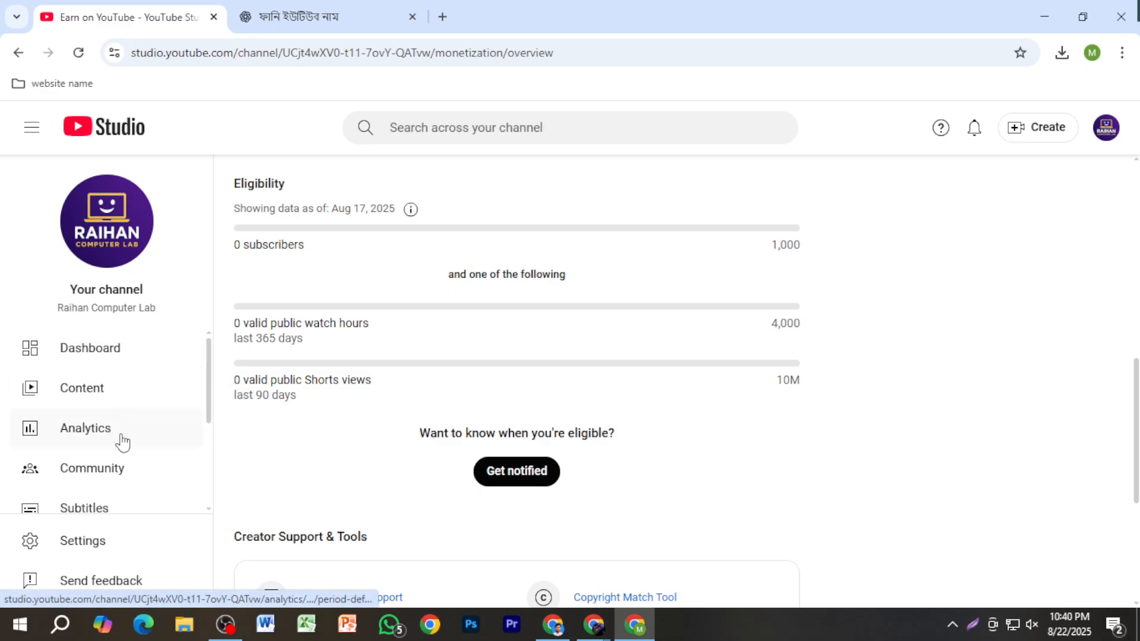
pyautogui.scroll(-1, 122, 442)
pyautogui.scroll(-3, 126, 451)
pyautogui.click(127, 454)
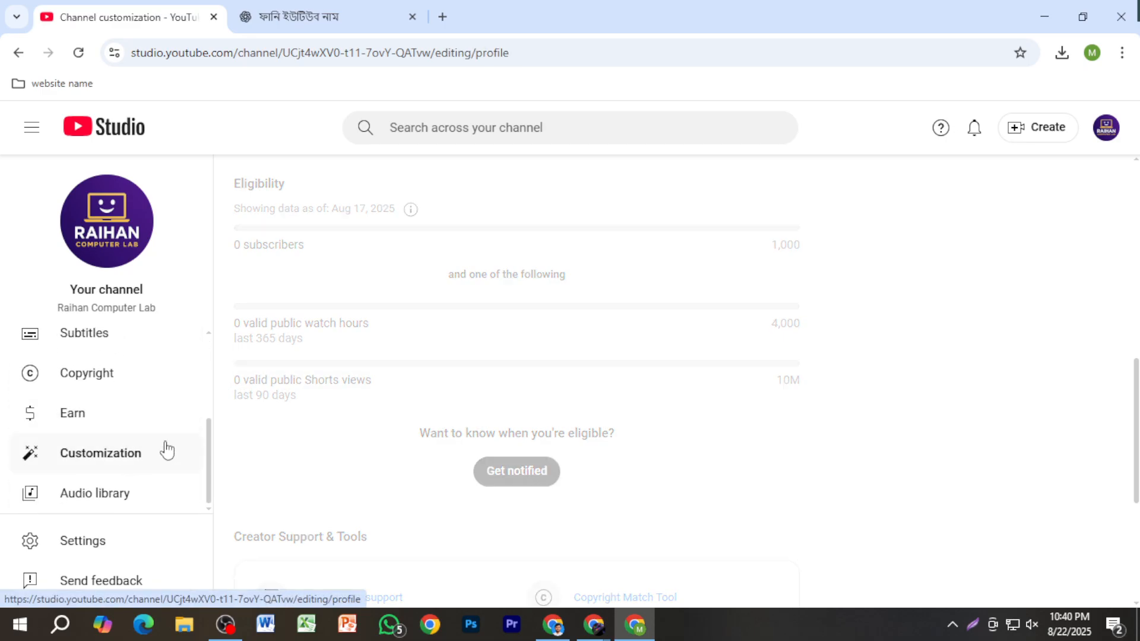
pyautogui.scroll(8, 588, 338)
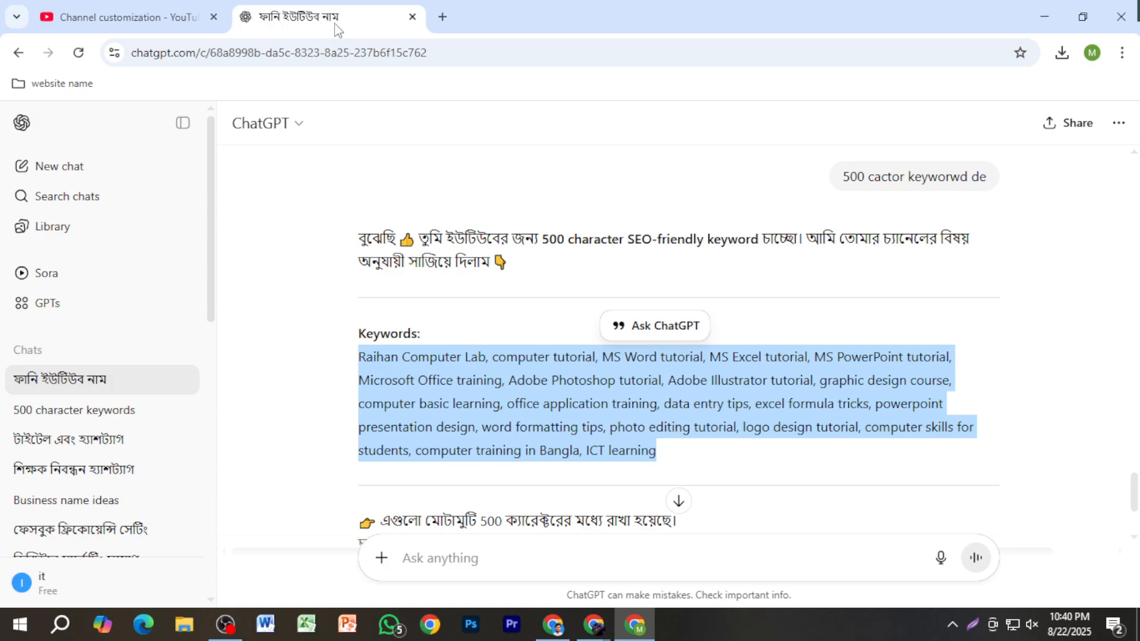
# Switch to the ChatGPT conversation and request a channel banner with the prompt "amake ekta bannner banay deo,, youtuber er jonno".
pyautogui.click(333, 20)
pyautogui.click(484, 559)
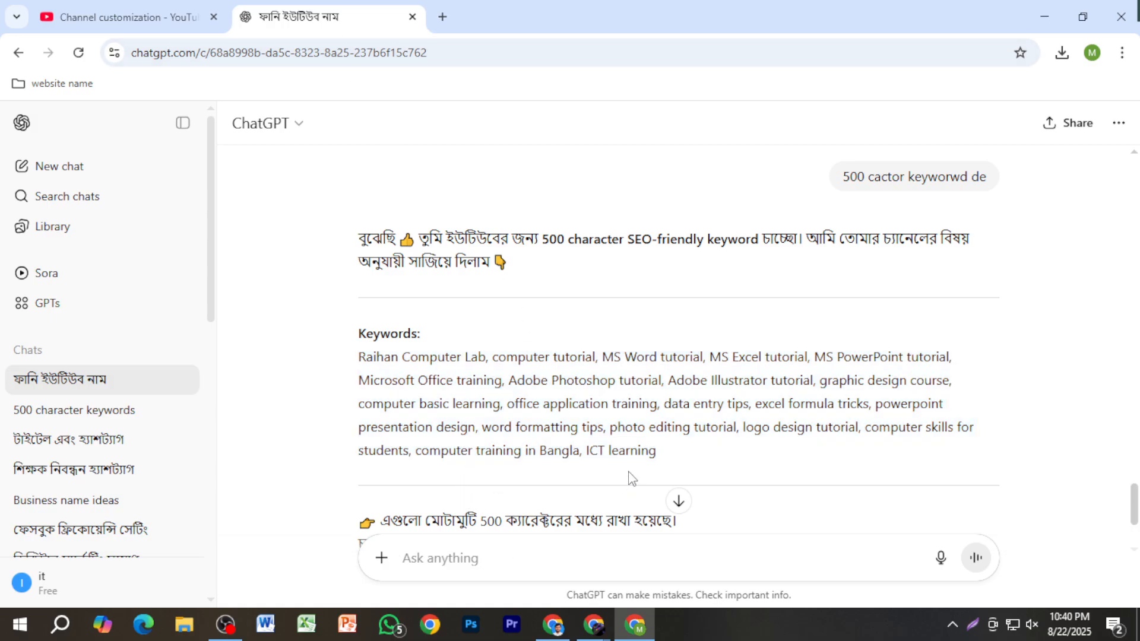
pyautogui.write('f')
pyautogui.write('make ekta ba')
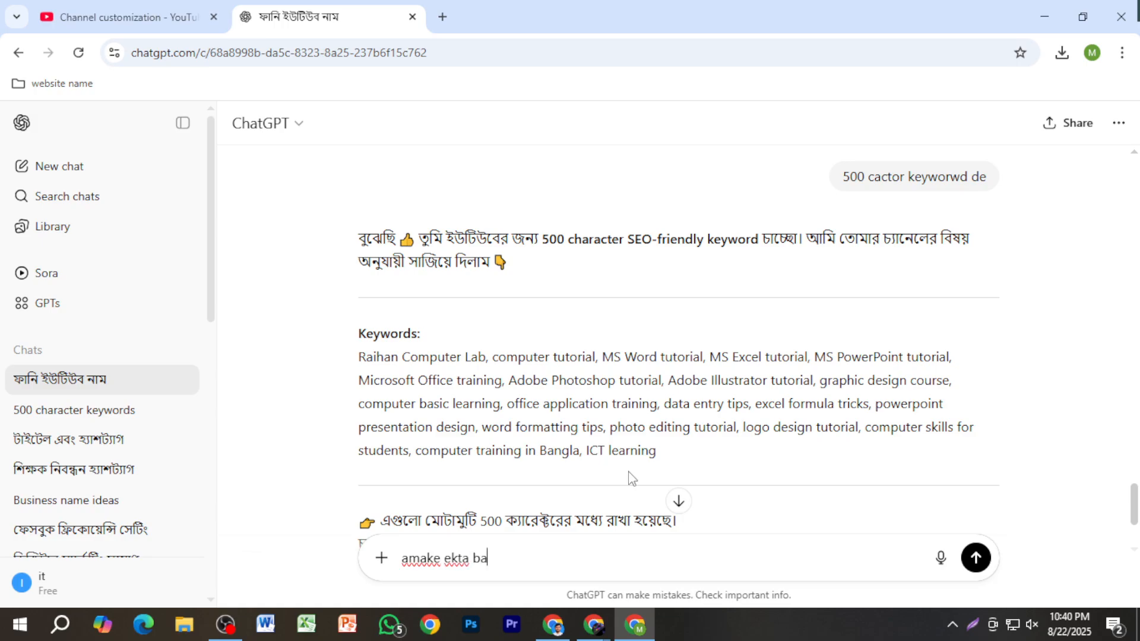
pyautogui.write('nnner banay deo,, y')
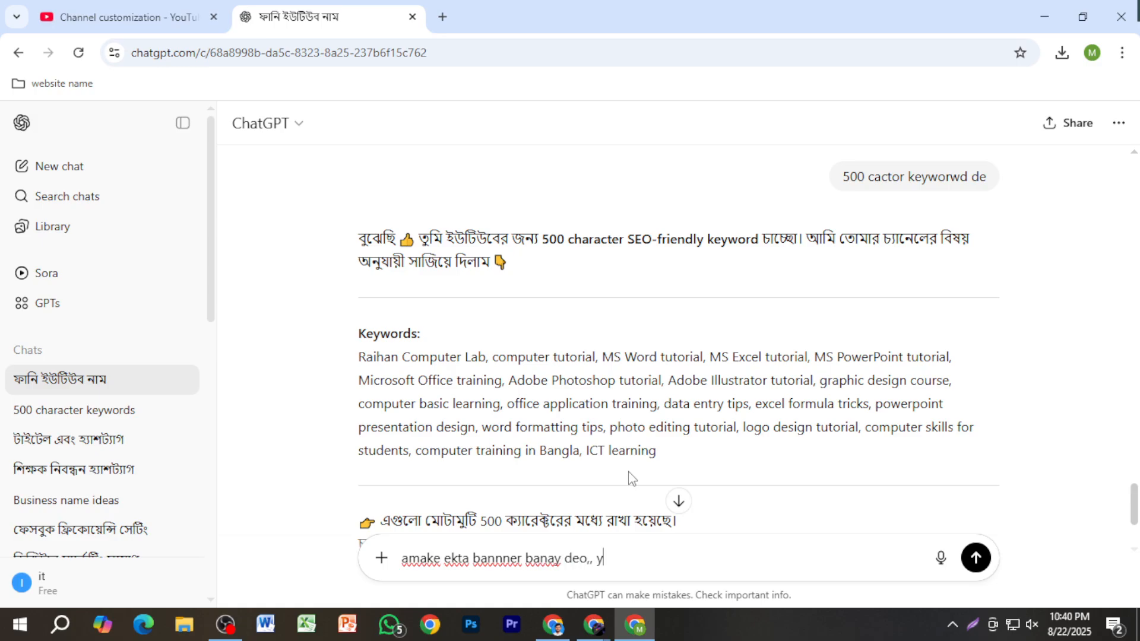
pyautogui.write('ouutube er jonb')
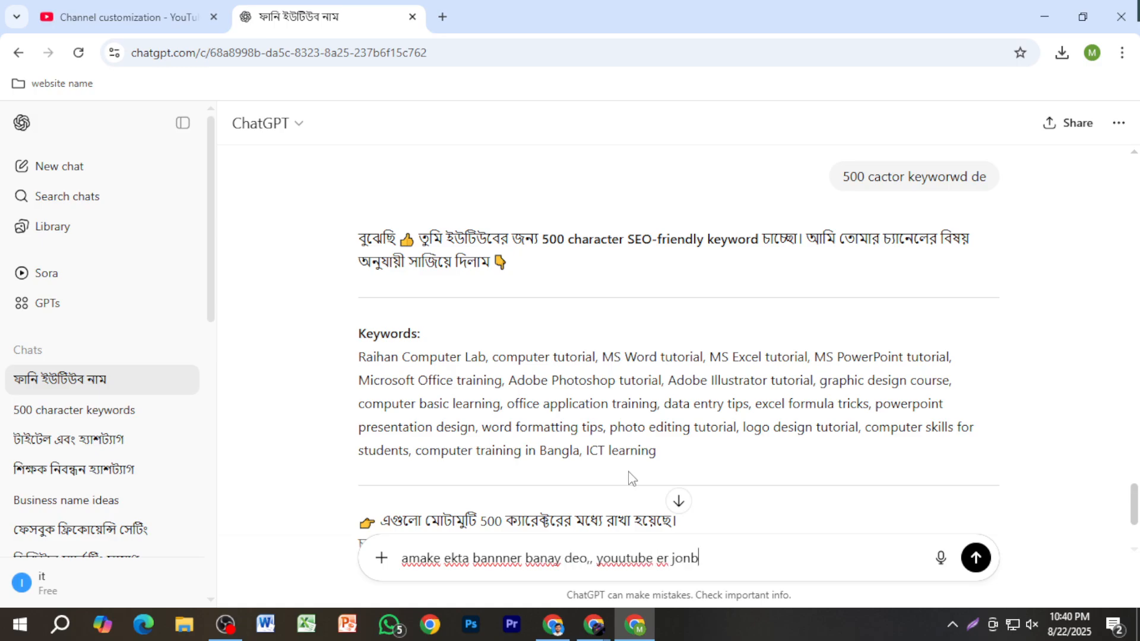
pyautogui.write('noi')
pyautogui.press('BackSpace')
pyautogui.press('BackSpace')
pyautogui.press('BackSpace')
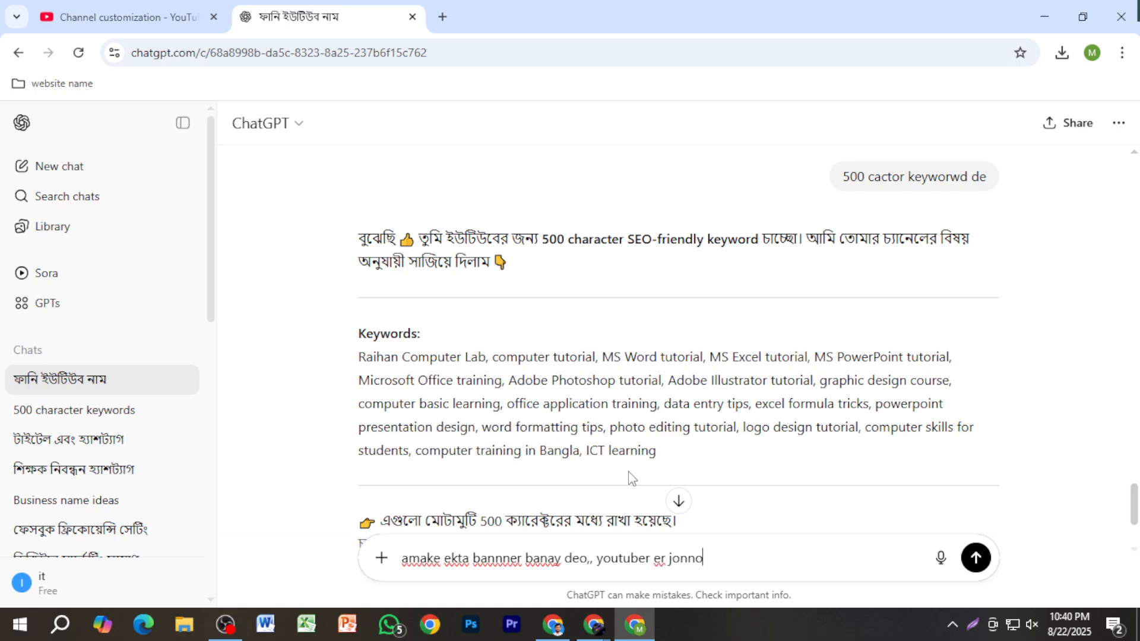
pyautogui.press('Return')
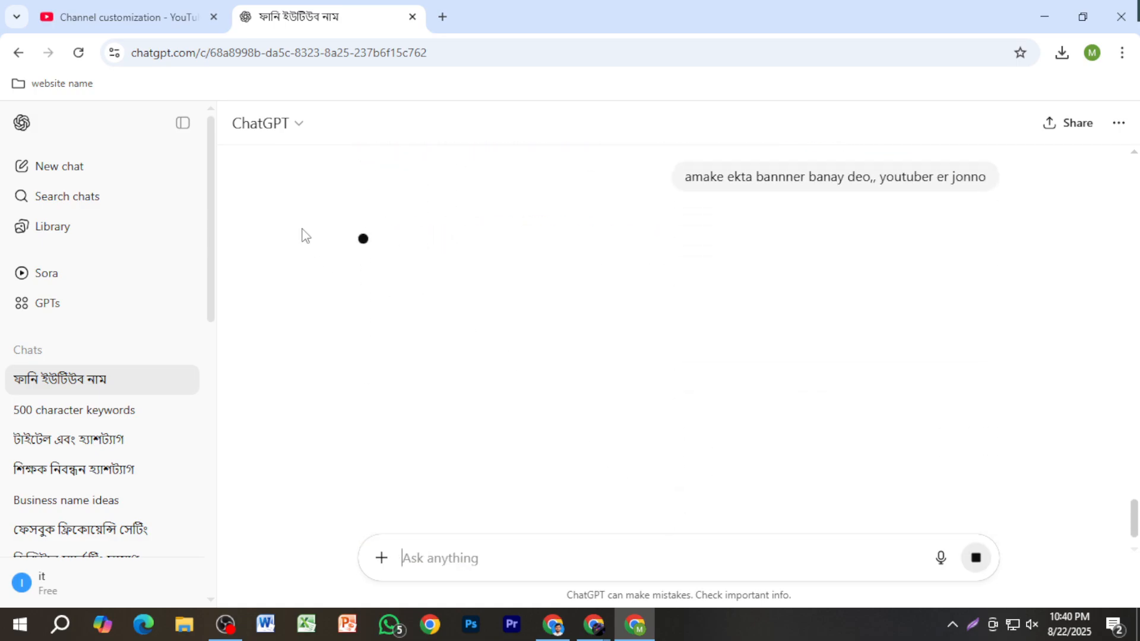
# Switch to YouTube Studio and try to leave the channel customization page for the dashboard and the previous page.
pyautogui.click(136, 14)
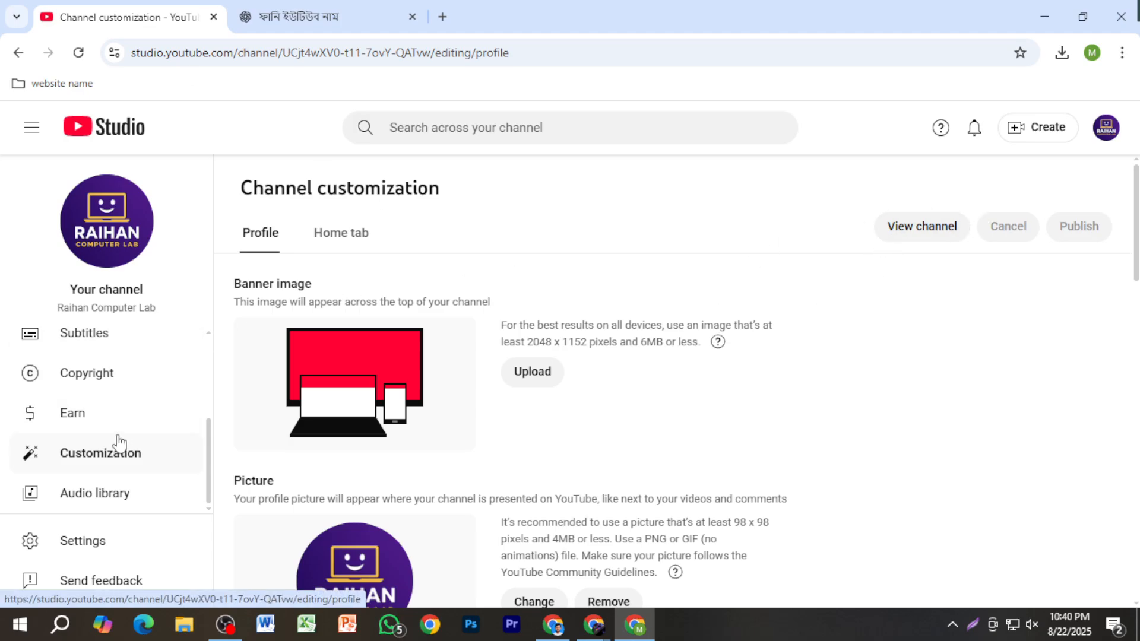
pyautogui.scroll(3, 119, 427)
pyautogui.click(116, 347)
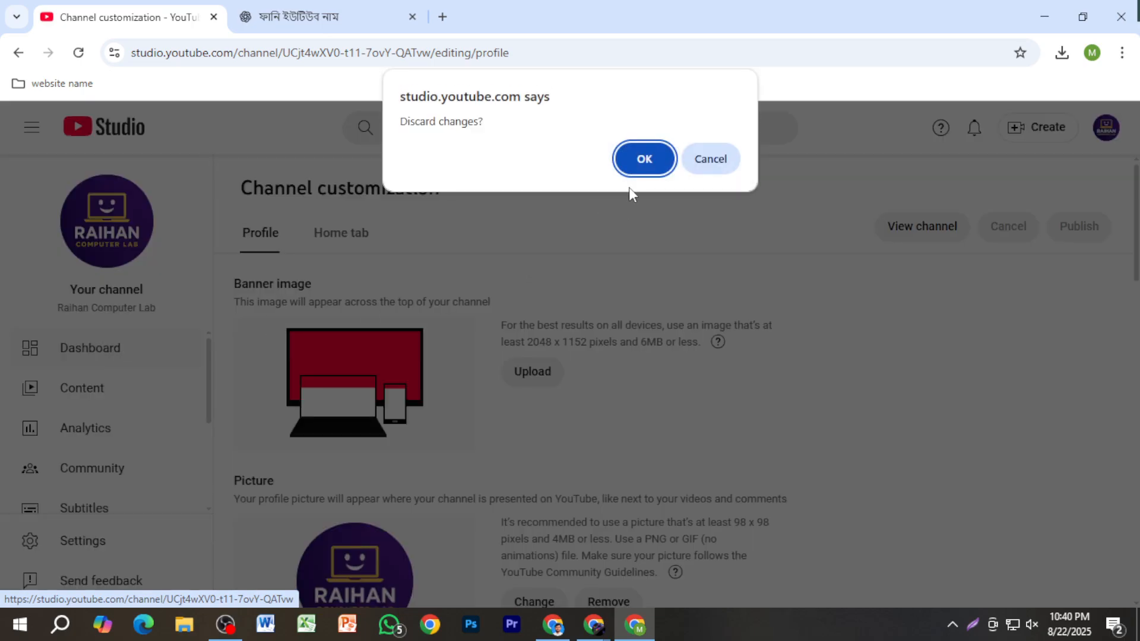
pyautogui.click(644, 168)
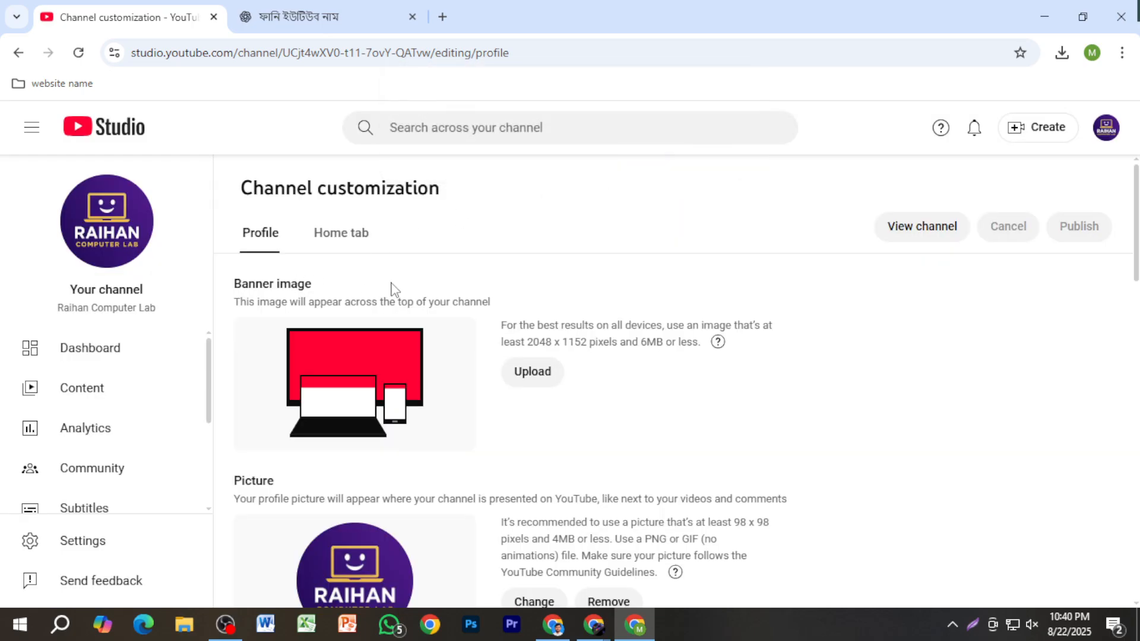
pyautogui.click(109, 346)
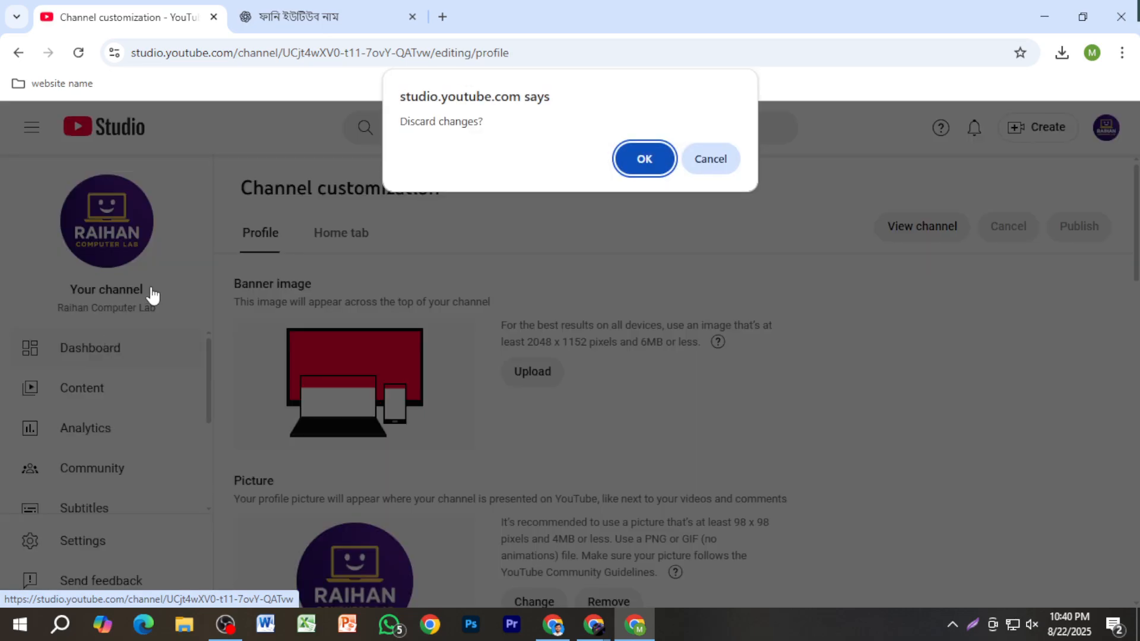
pyautogui.click(694, 170)
pyautogui.click(18, 52)
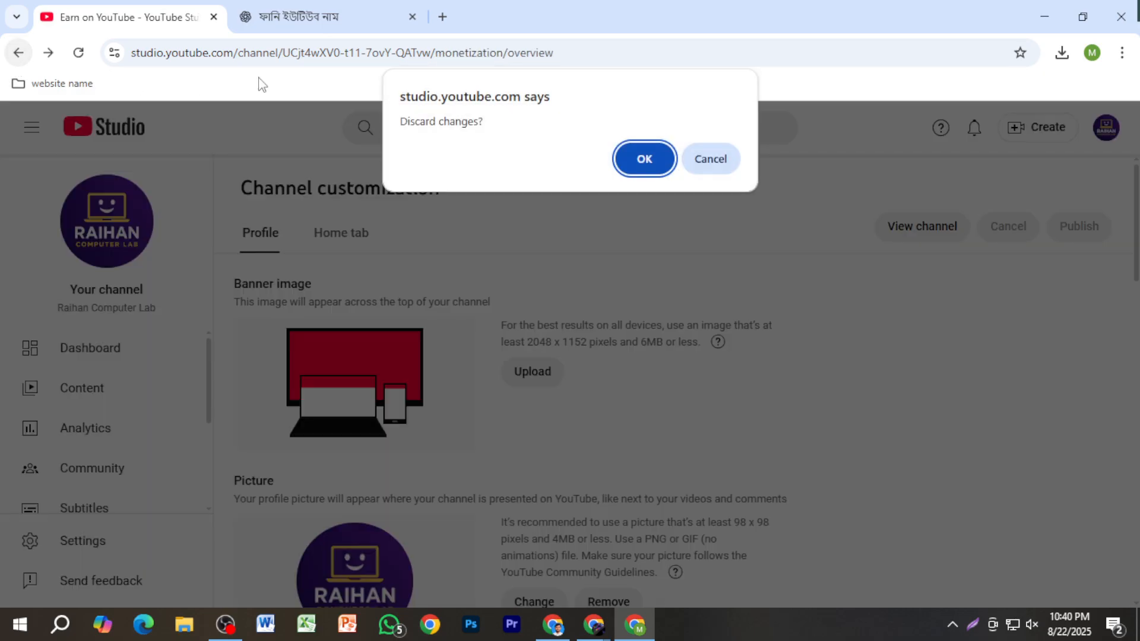
pyautogui.press('Escape')
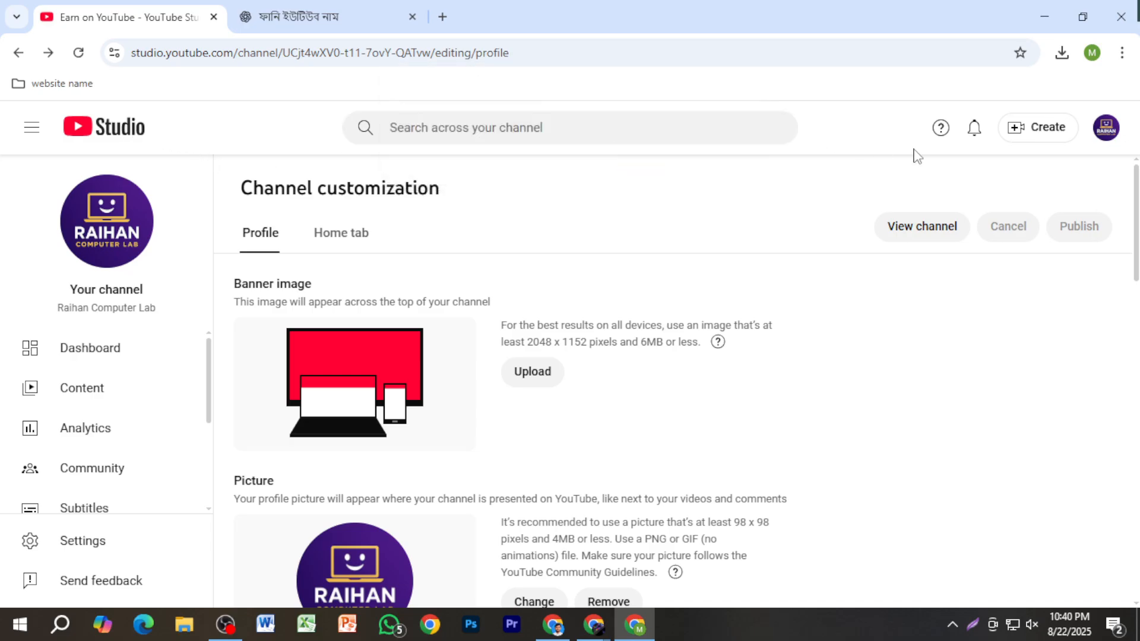
# View the channel's public page and check the Google Meet call window.
pyautogui.click(911, 233)
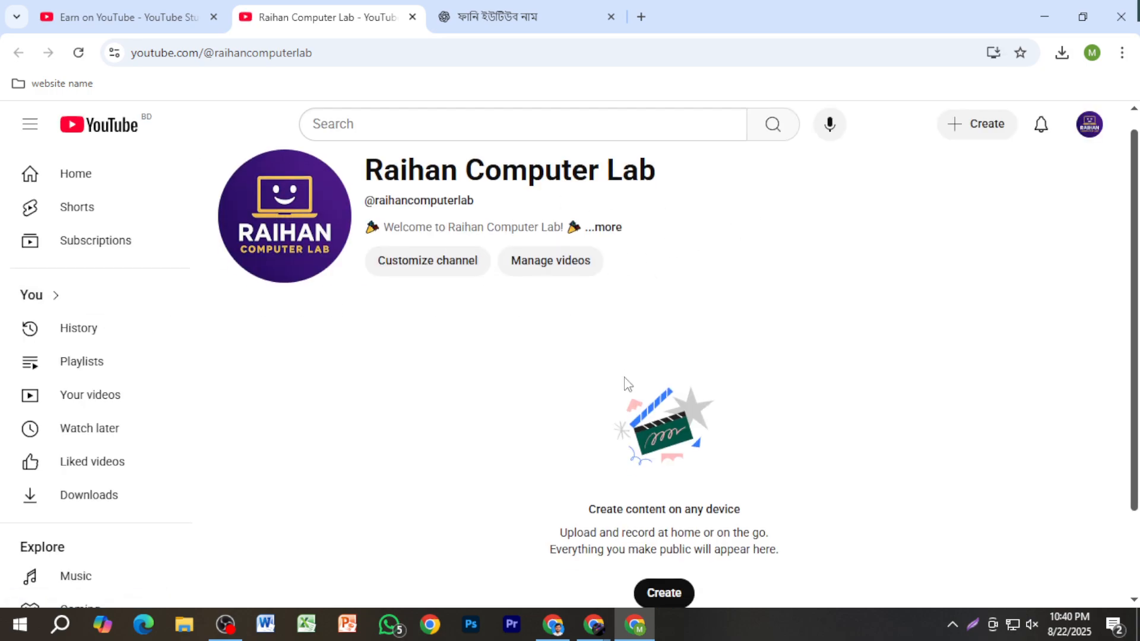
pyautogui.scroll(-2, 624, 386)
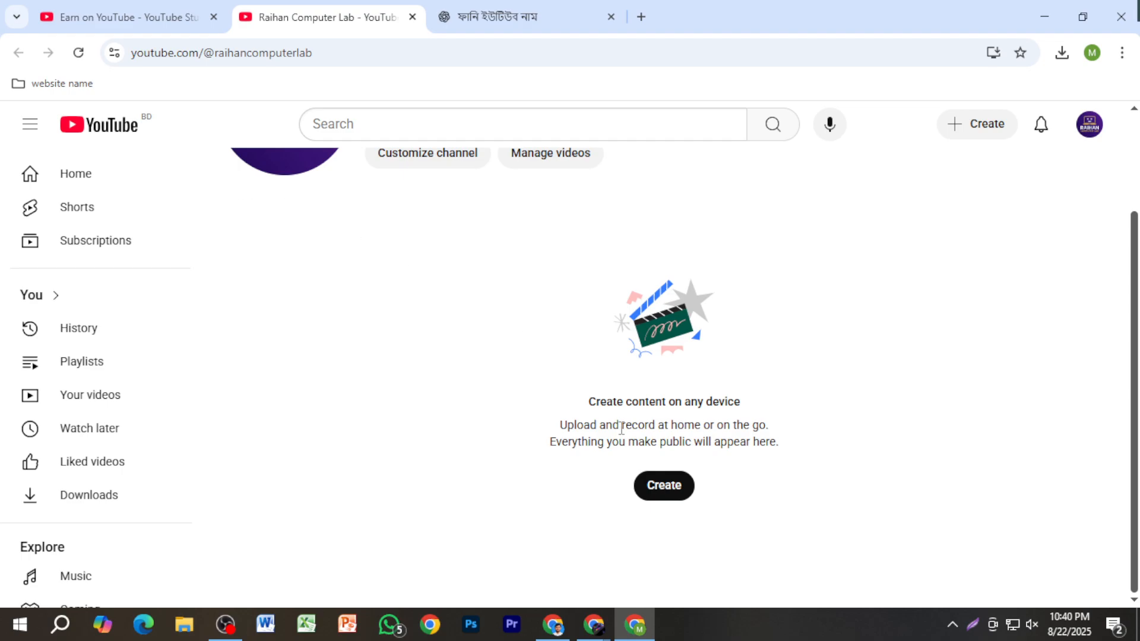
pyautogui.scroll(2, 592, 440)
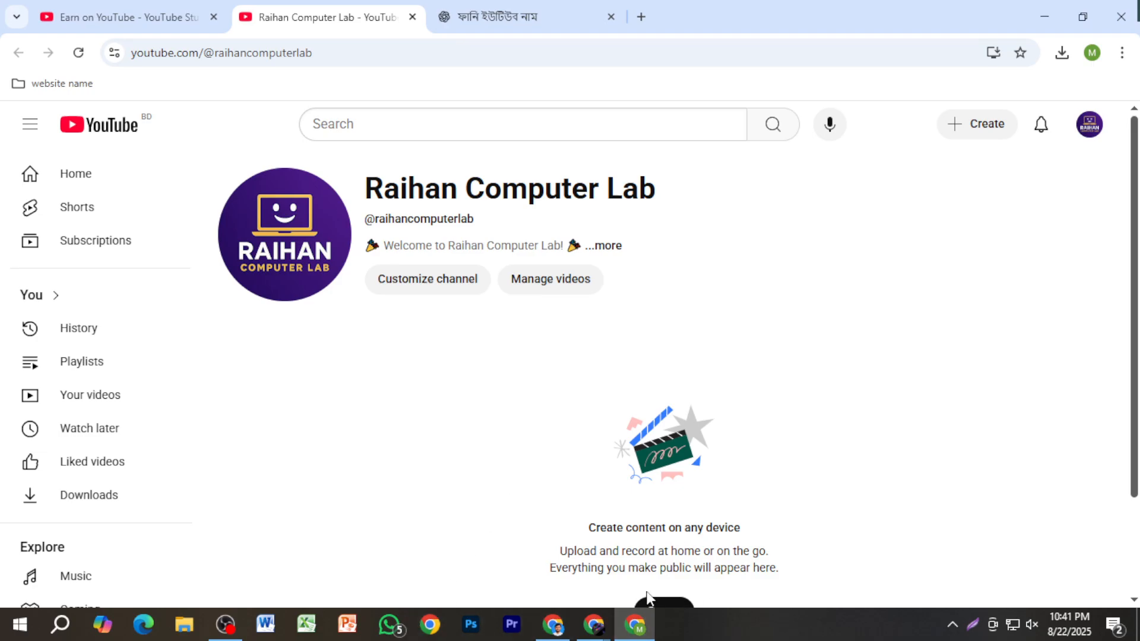
pyautogui.moveTo(594, 624)
pyautogui.click(472, 570)
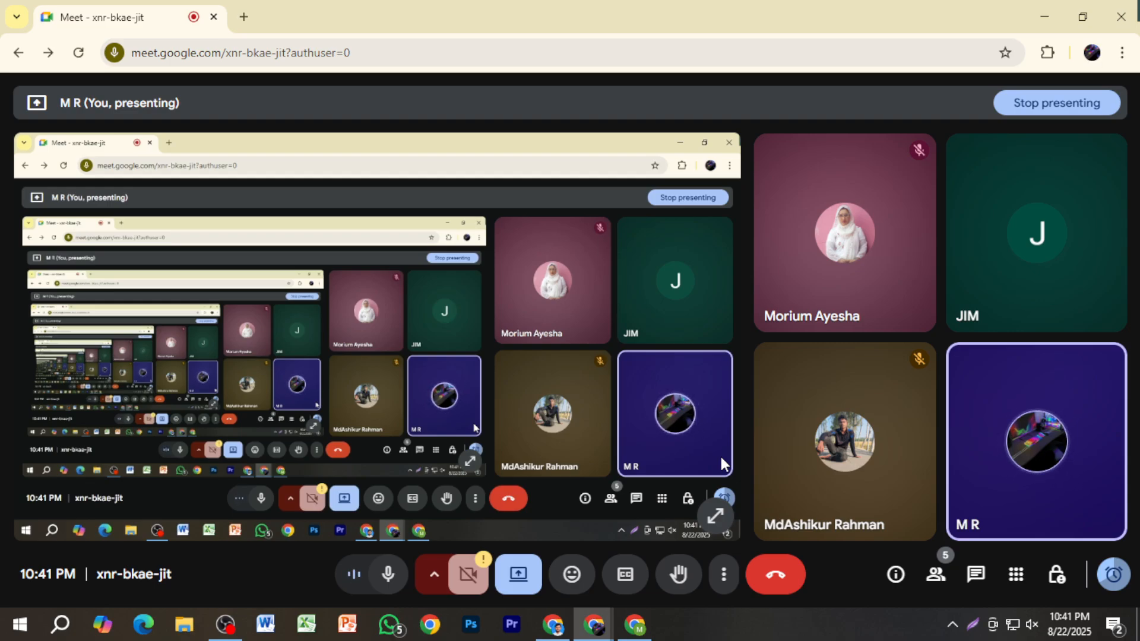
# Return to the YouTube Studio channel customization page and open a new browser tab.
pyautogui.click(629, 623)
pyautogui.click(156, 20)
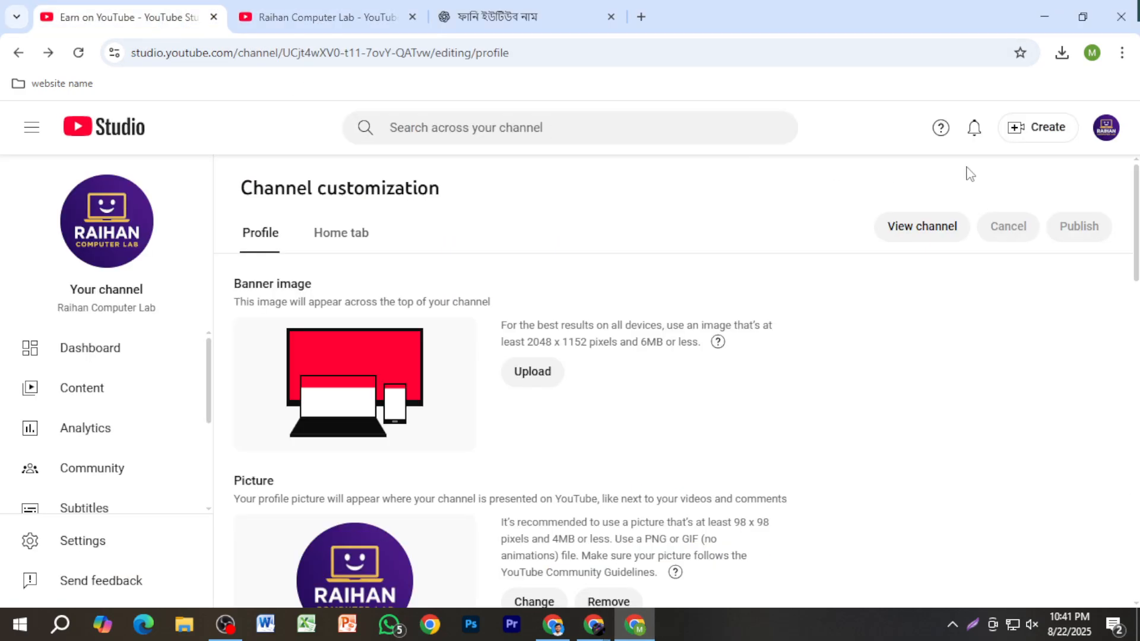
pyautogui.click(641, 17)
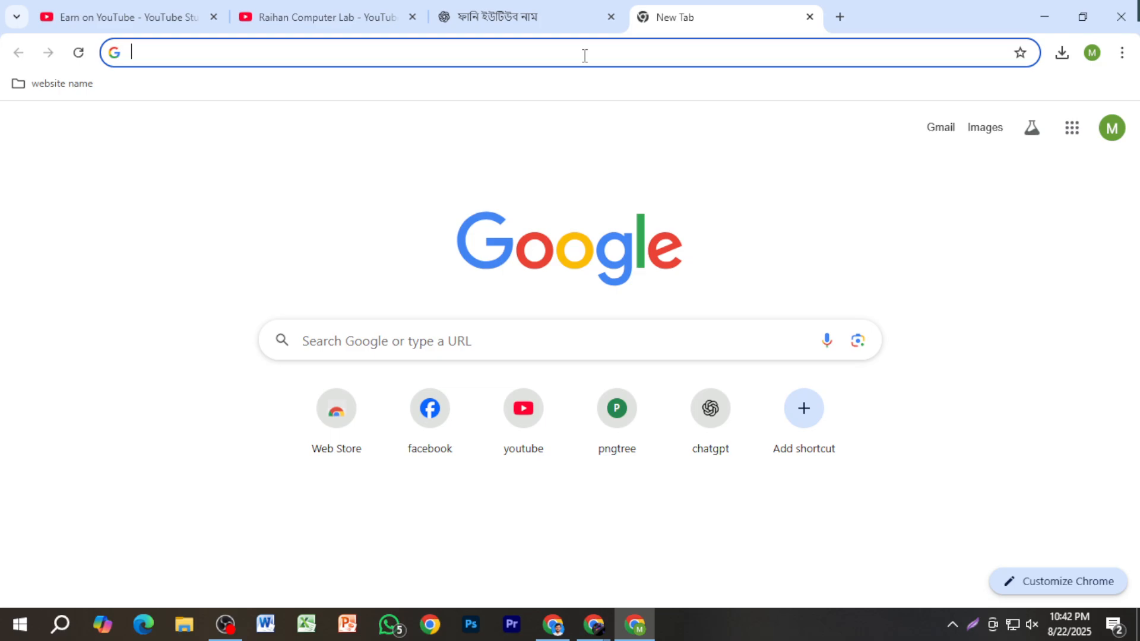
pyautogui.write('banner')
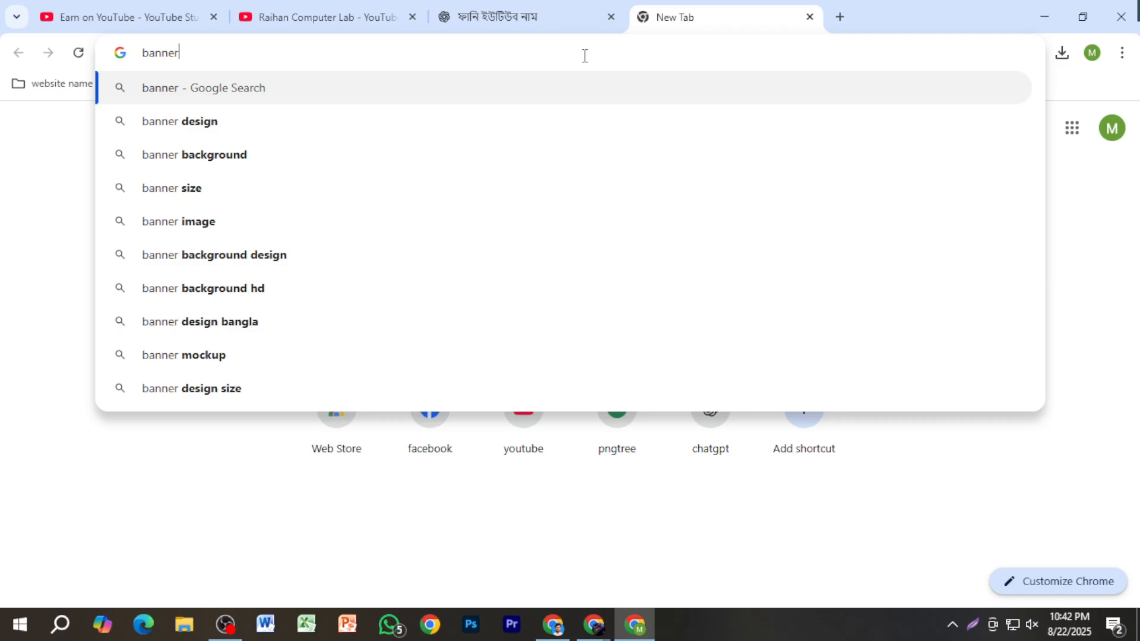
pyautogui.press('BackSpace')
pyautogui.press('BackSpace')
pyautogui.press('BackSpace')
pyautogui.press('BackSpace')
pyautogui.press('BackSpace')
pyautogui.press('BackSpace')
pyautogui.write('or')
pyautogui.press('BackSpace')
pyautogui.press('BackSpace')
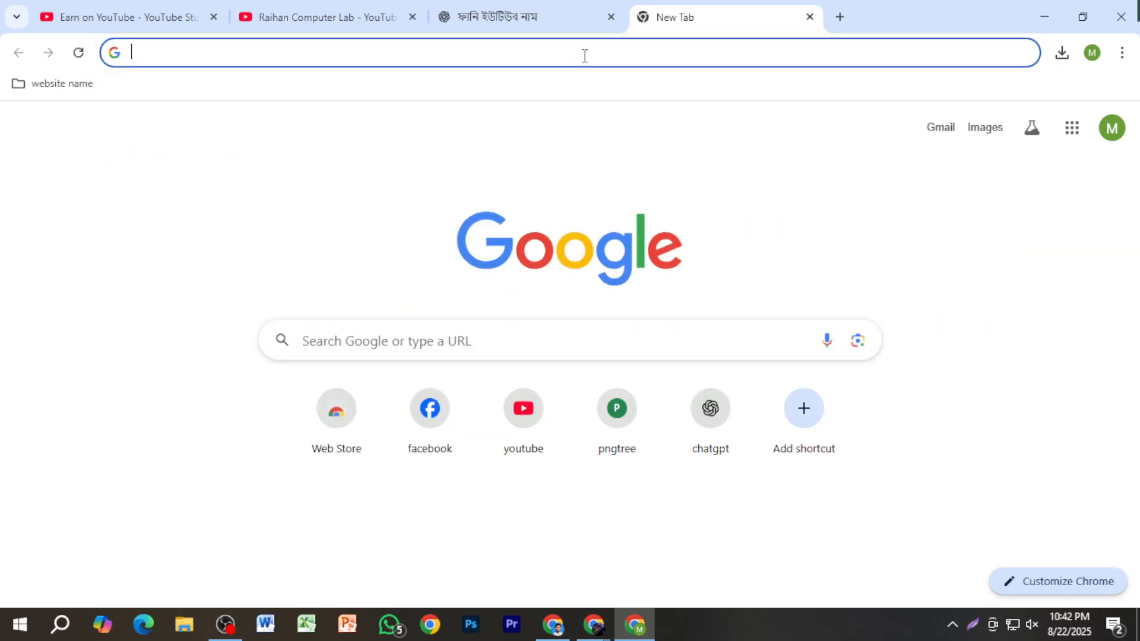
# Search Google for "press banner mashin" and skim the results.
pyautogui.write('press b')
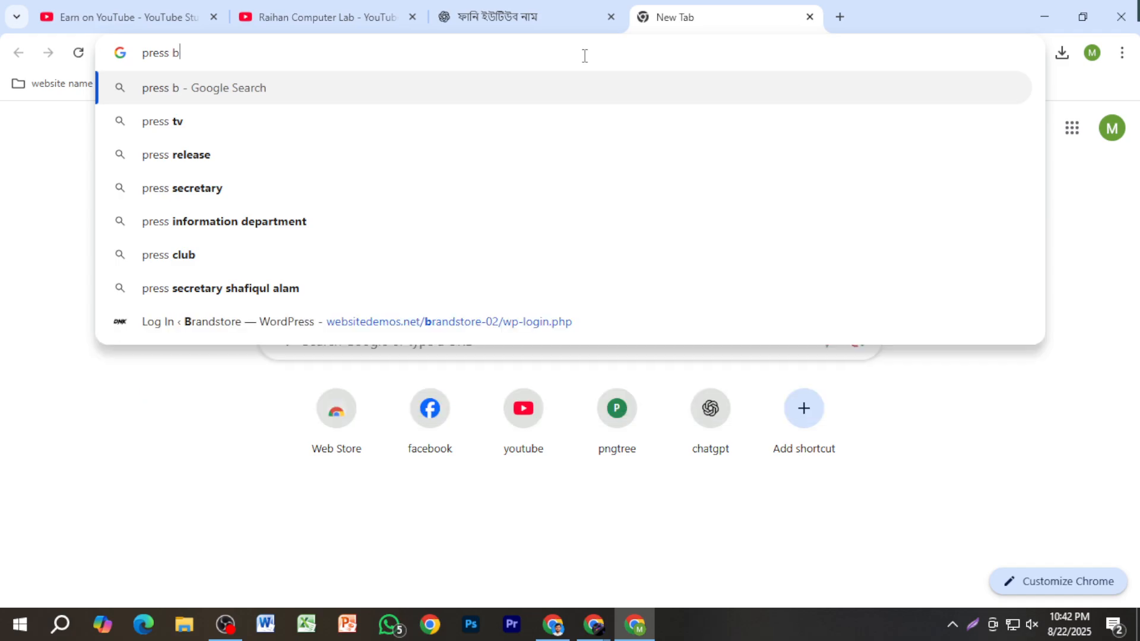
pyautogui.write('anner ma')
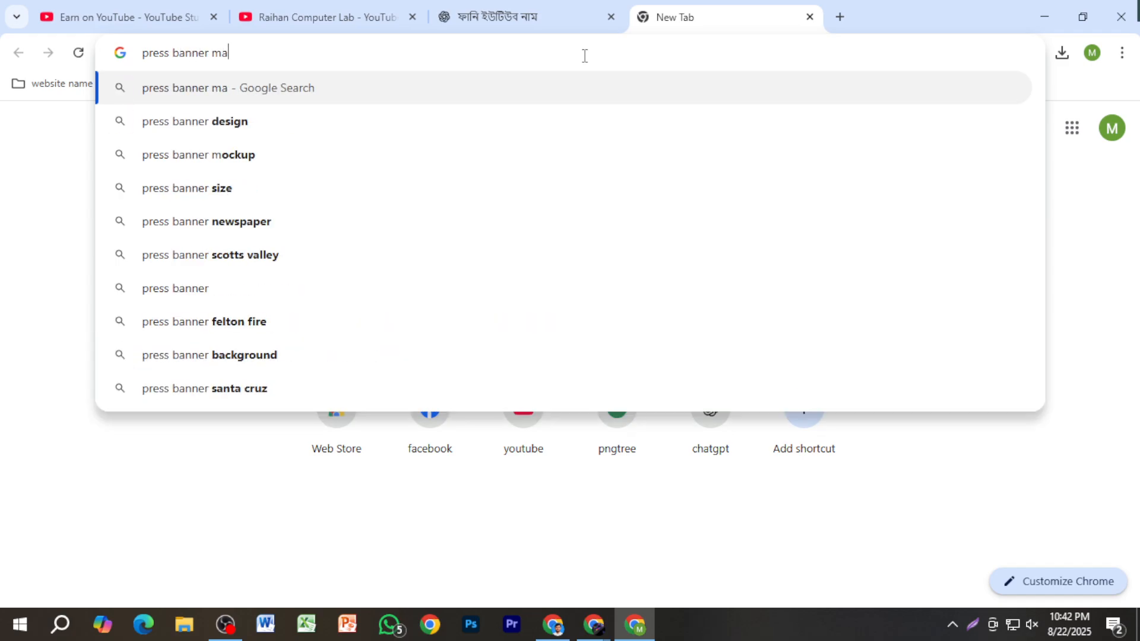
pyautogui.write('shi')
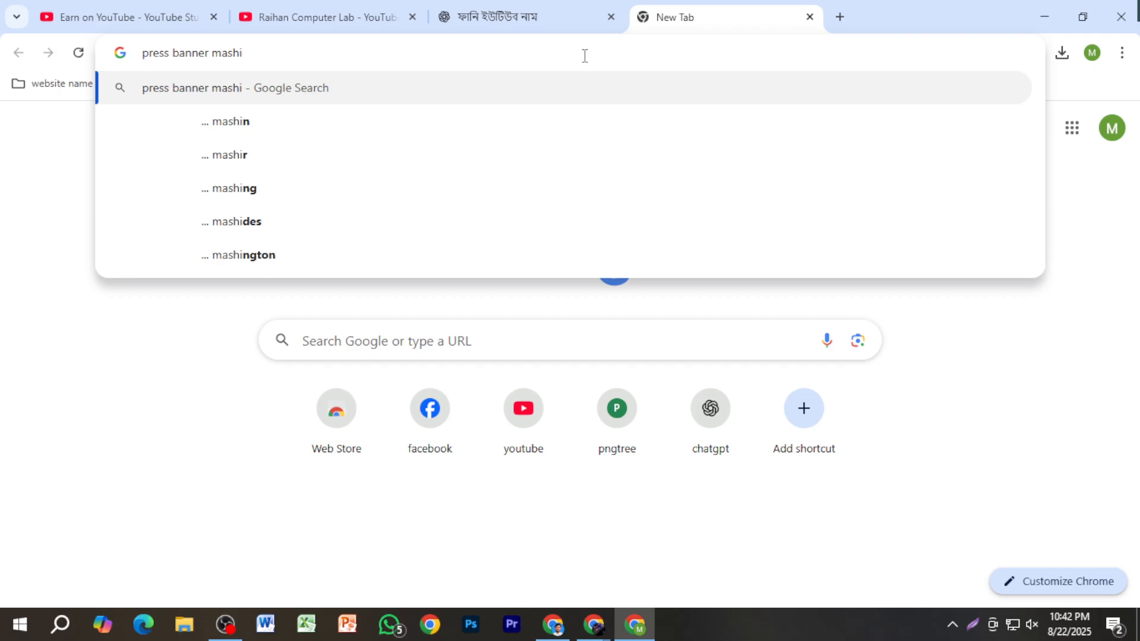
pyautogui.write('n')
pyautogui.press('Return')
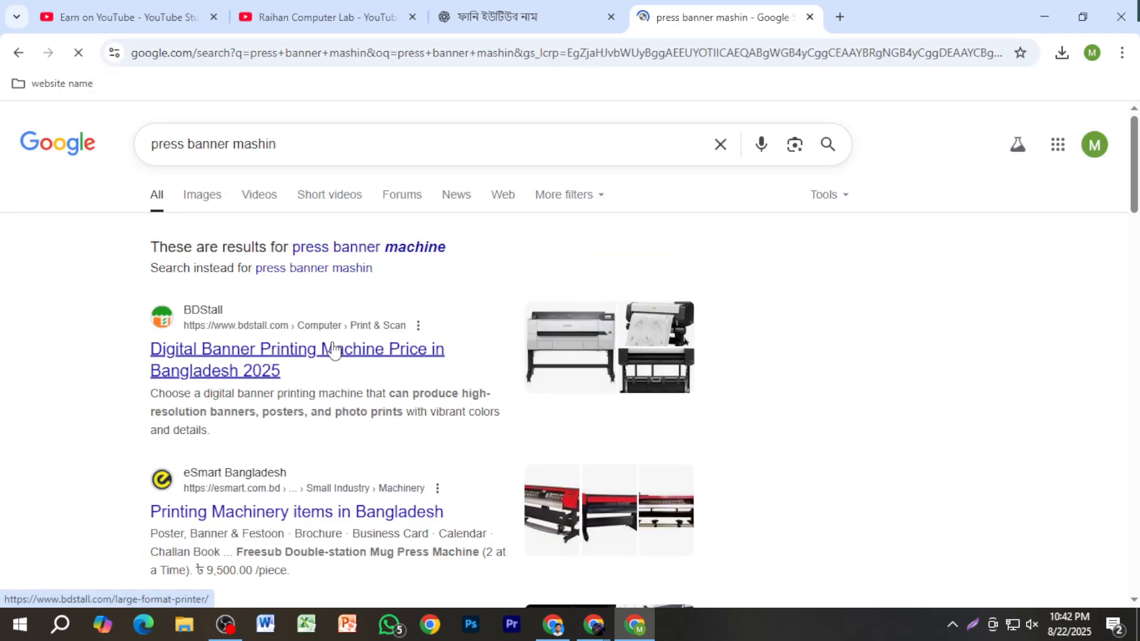
pyautogui.scroll(-6, 334, 350)
pyautogui.scroll(6, 356, 377)
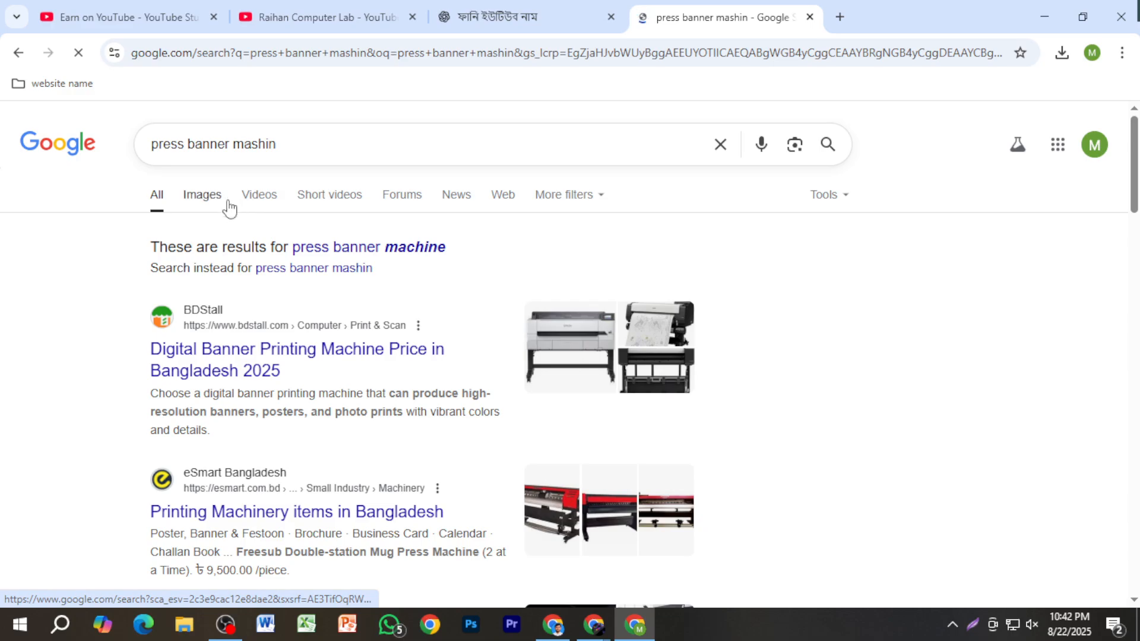
# Limit the search to videos, open the first Flex Printing Machine result and look over its preview page.
pyautogui.click(259, 197)
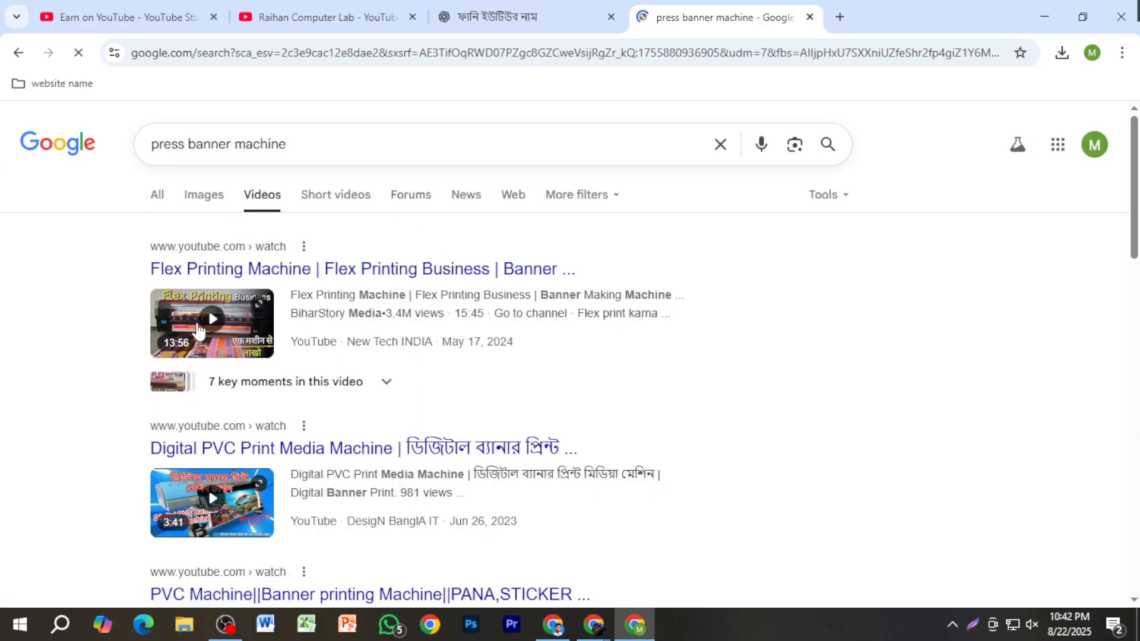
pyautogui.click(191, 316)
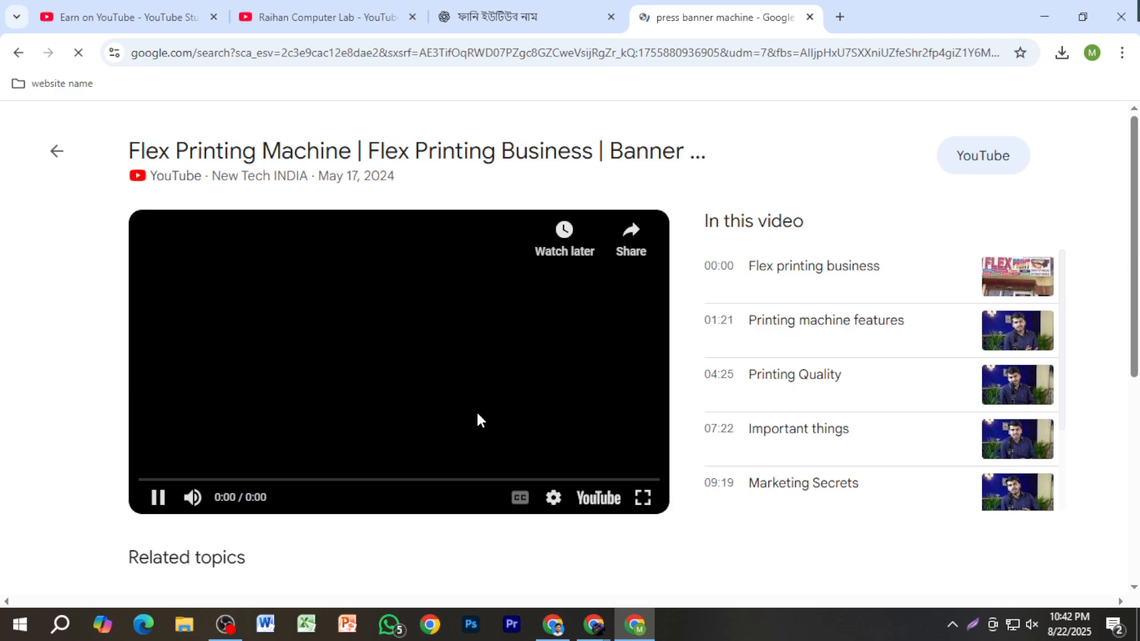
pyautogui.scroll(-3, 478, 419)
pyautogui.scroll(1, 422, 414)
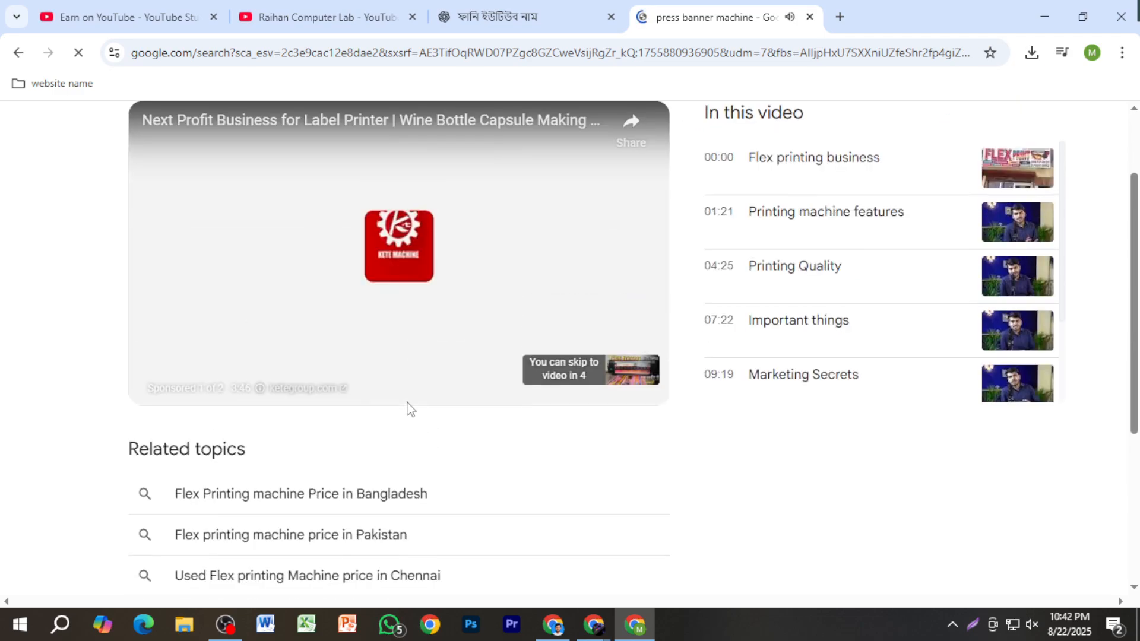
pyautogui.scroll(2, 410, 397)
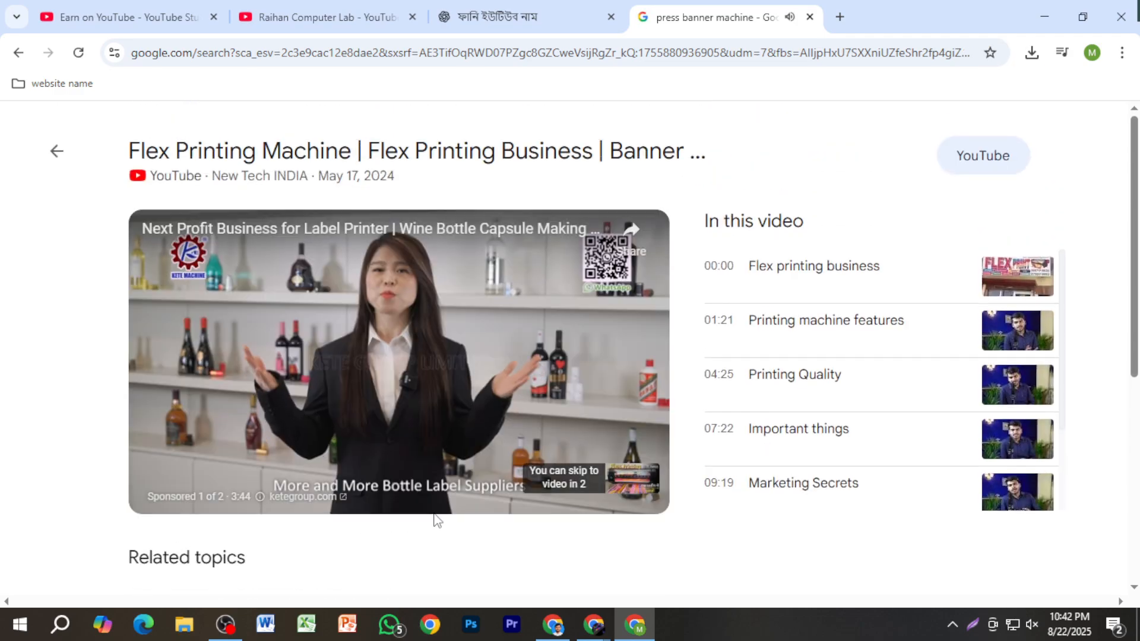
pyautogui.scroll(-3, 469, 460)
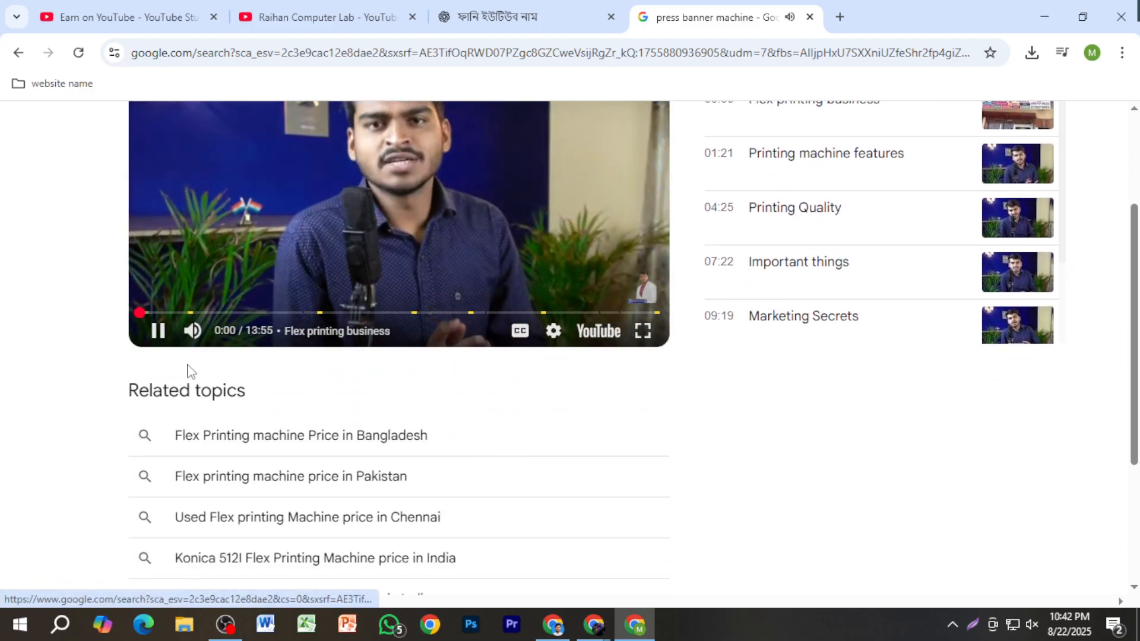
pyautogui.scroll(3, 466, 453)
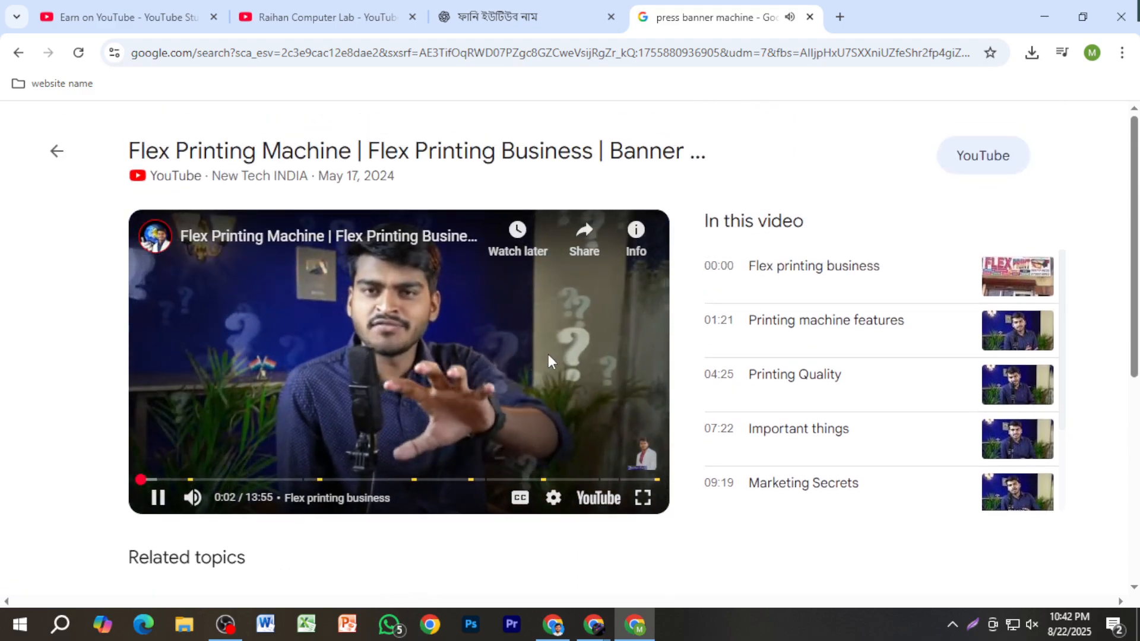
# Open the Flex Printing Machine video on its YouTube watch page and pause playback.
pyautogui.click(232, 159)
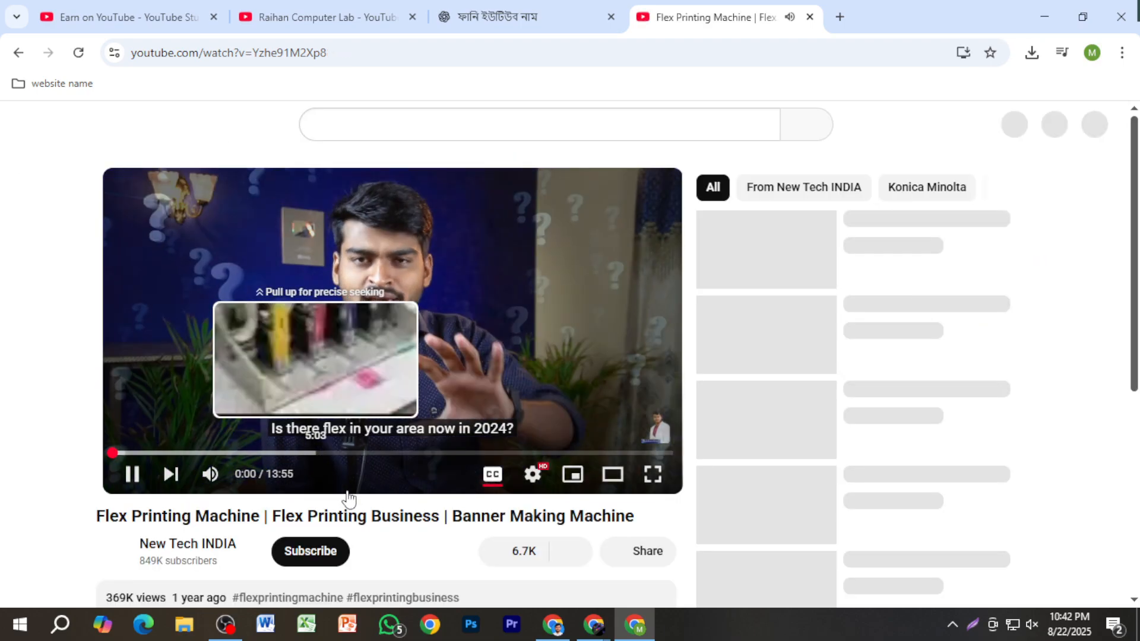
pyautogui.click(314, 453)
pyautogui.scroll(-2, 178, 475)
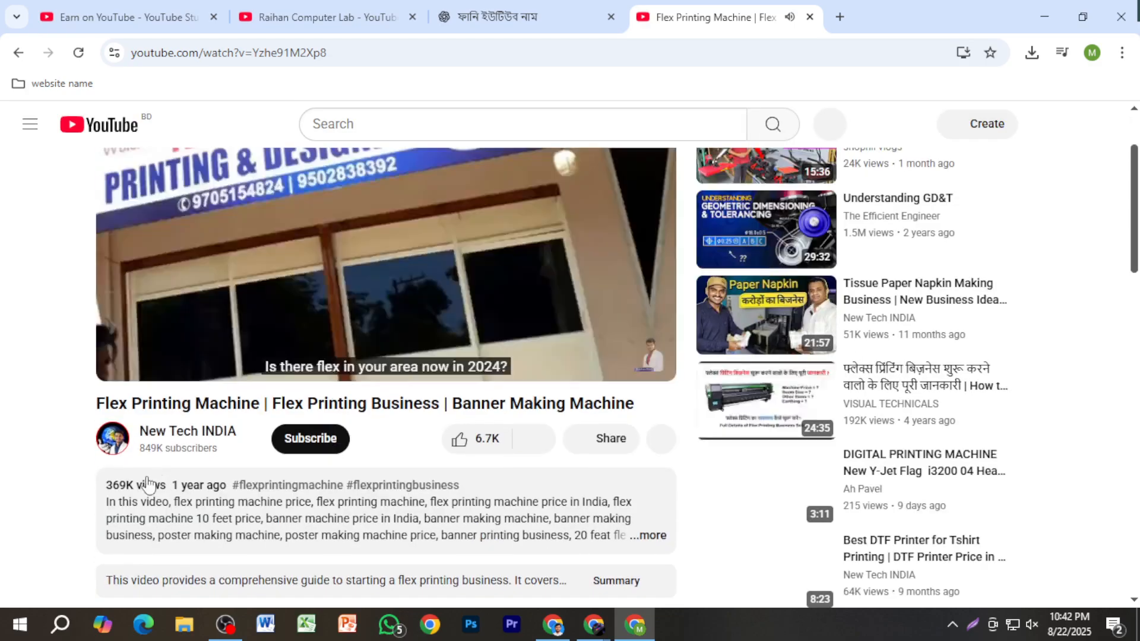
pyautogui.click(376, 293)
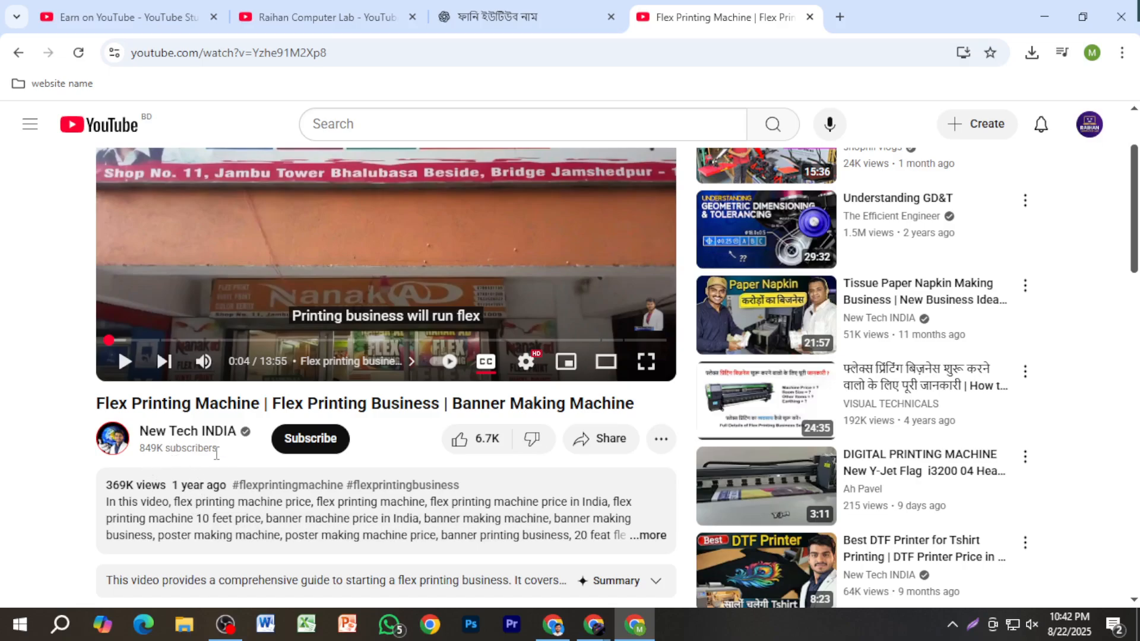
# Examine the paused video and its channel details, viewing the video in full screen and returning to the normal view.
pyautogui.scroll(2, 261, 484)
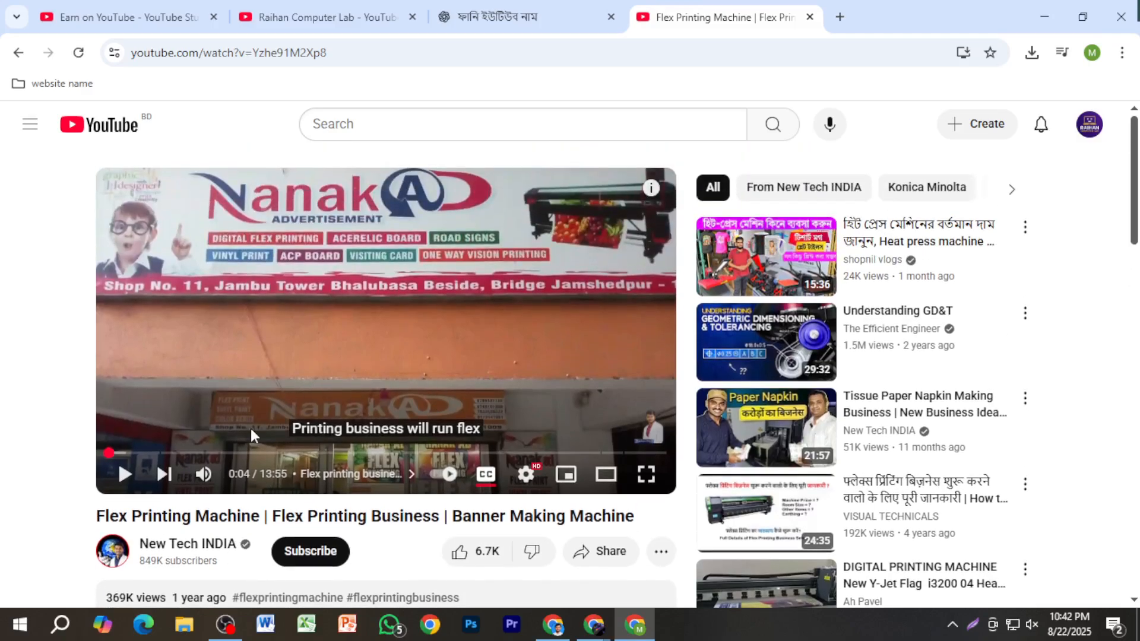
pyautogui.scroll(-1, 178, 528)
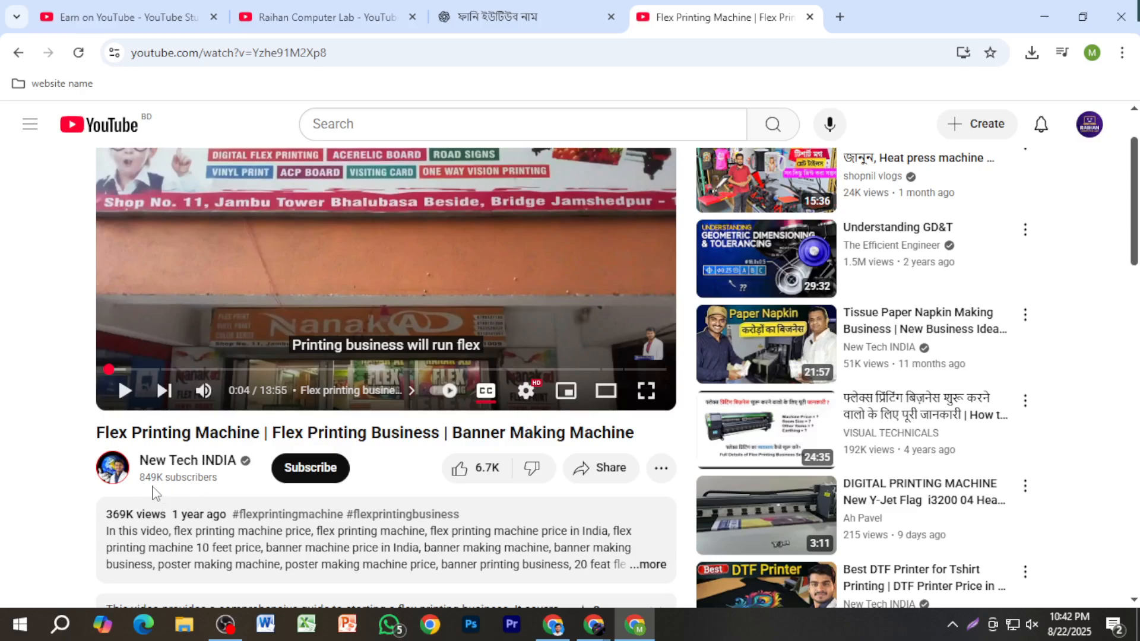
pyautogui.scroll(1, 117, 457)
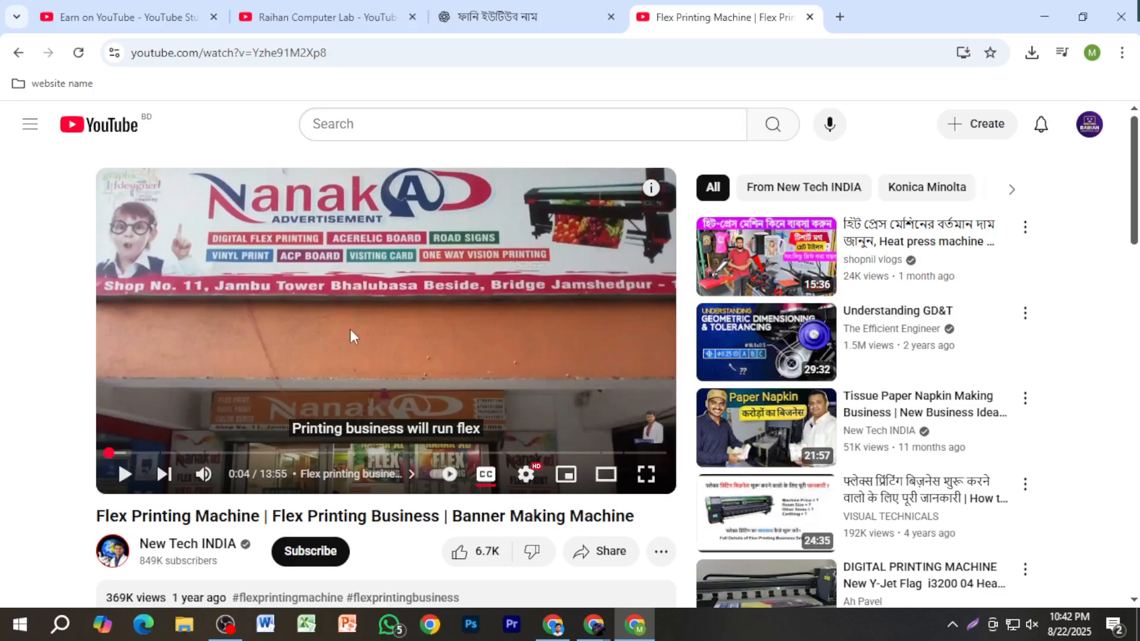
pyautogui.click(646, 473)
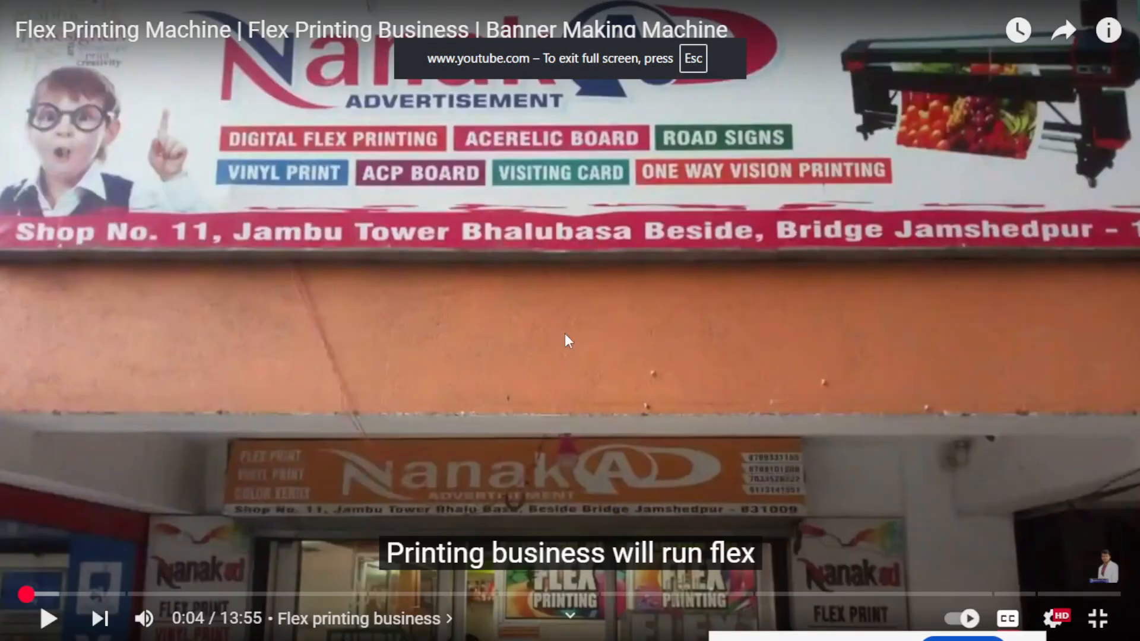
pyautogui.click(1097, 618)
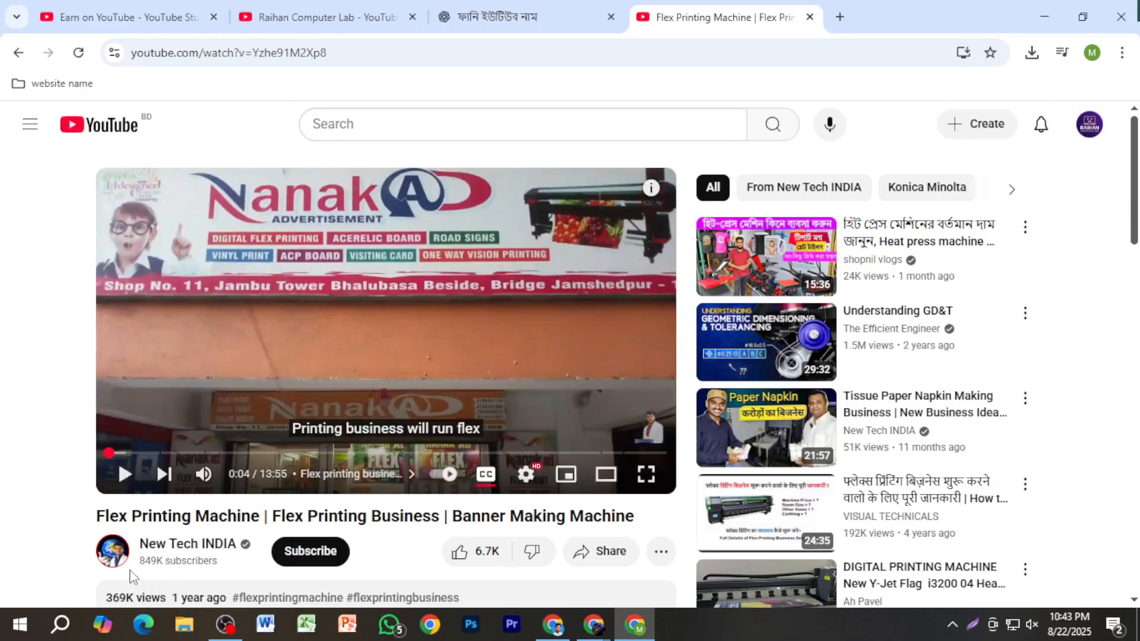
# Open the New Tech INDIA channel page and examine its banner, profile details and video sections.
pyautogui.click(172, 544)
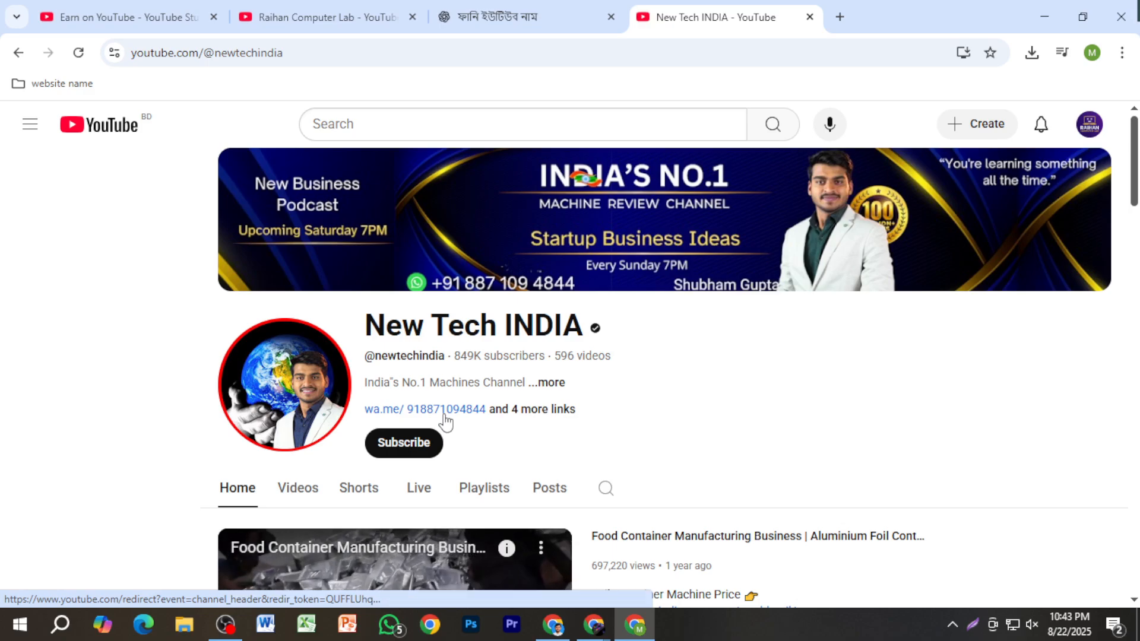
pyautogui.scroll(-5, 383, 495)
pyautogui.scroll(5, 383, 496)
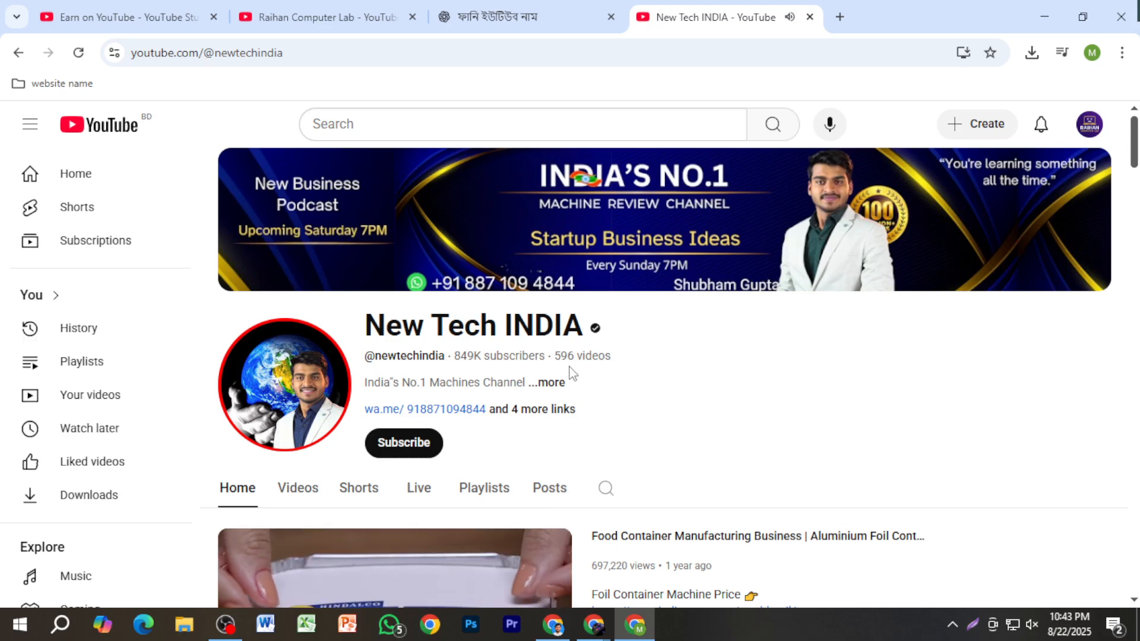
# Open the New Tech INDIA channel's video list, look over its latest uploads and copy the page address.
pyautogui.click(313, 487)
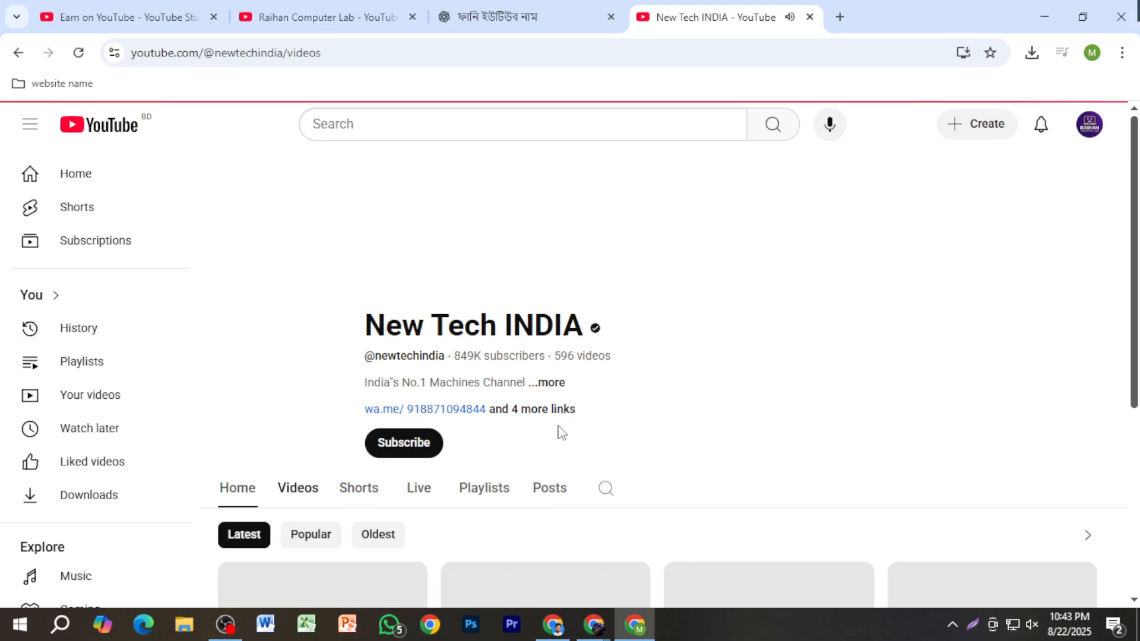
pyautogui.scroll(-5, 594, 425)
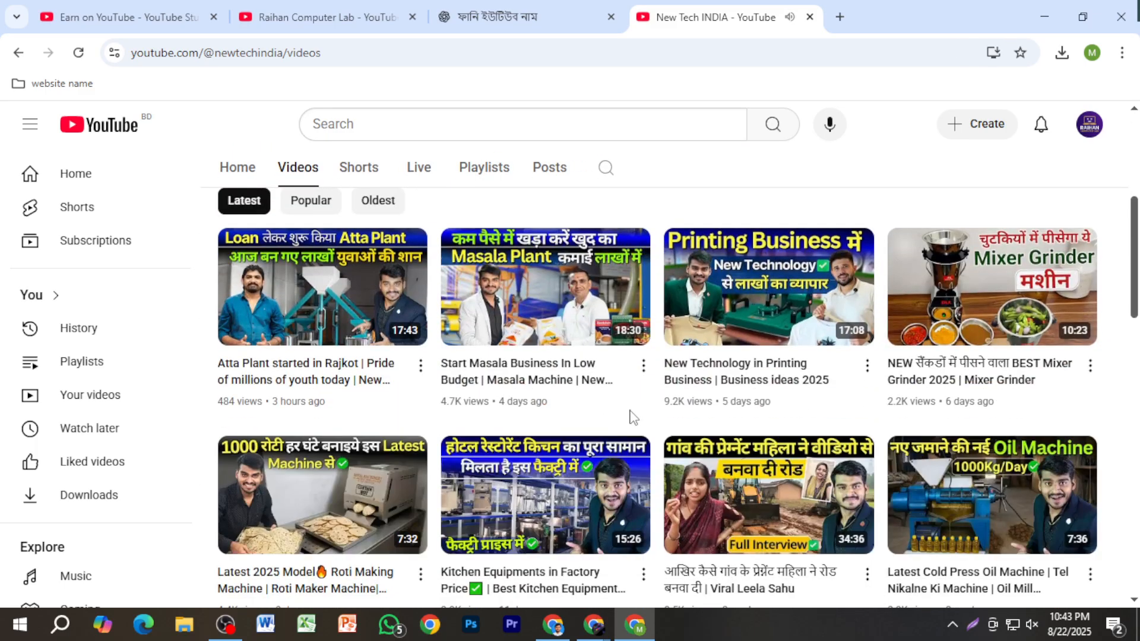
pyautogui.moveTo(344, 407)
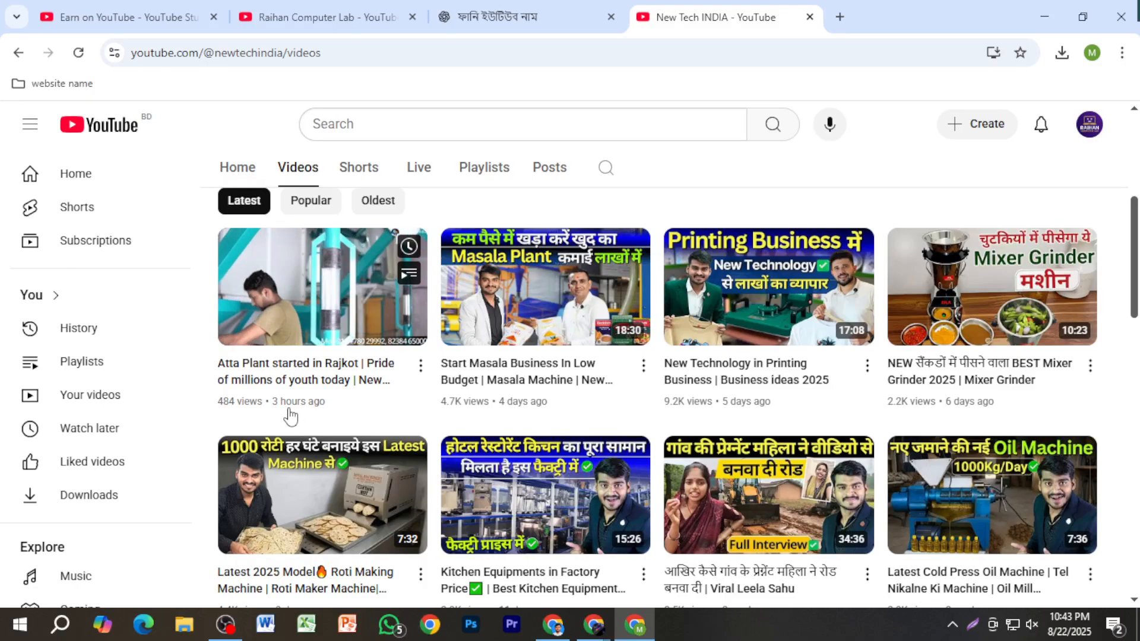
pyautogui.moveTo(625, 469)
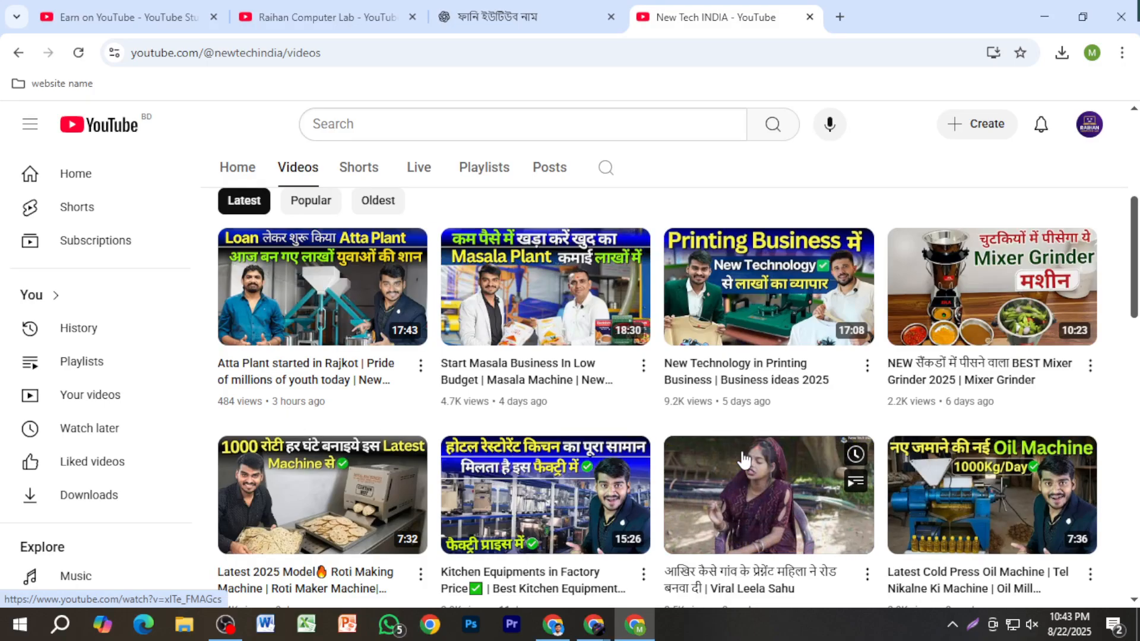
pyautogui.click(355, 49)
pyautogui.hotkey('ctrl', 'c')
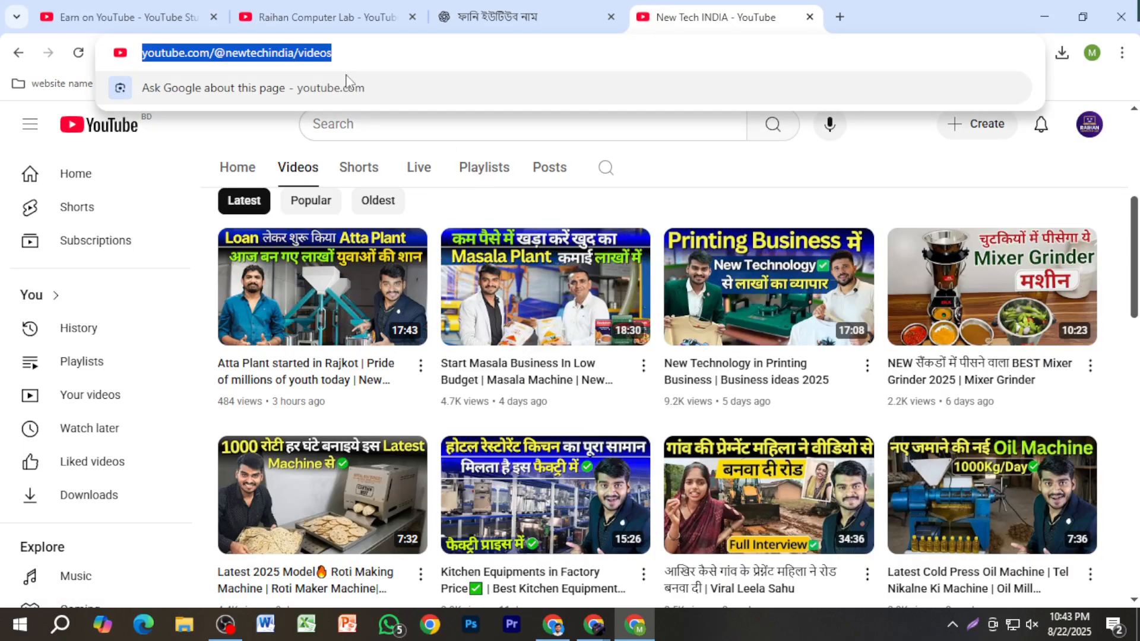
# Search Google for social blade in a new browser tab and open the Social Blade website.
pyautogui.hotkey('ctrl', 't')
pyautogui.write('sc')
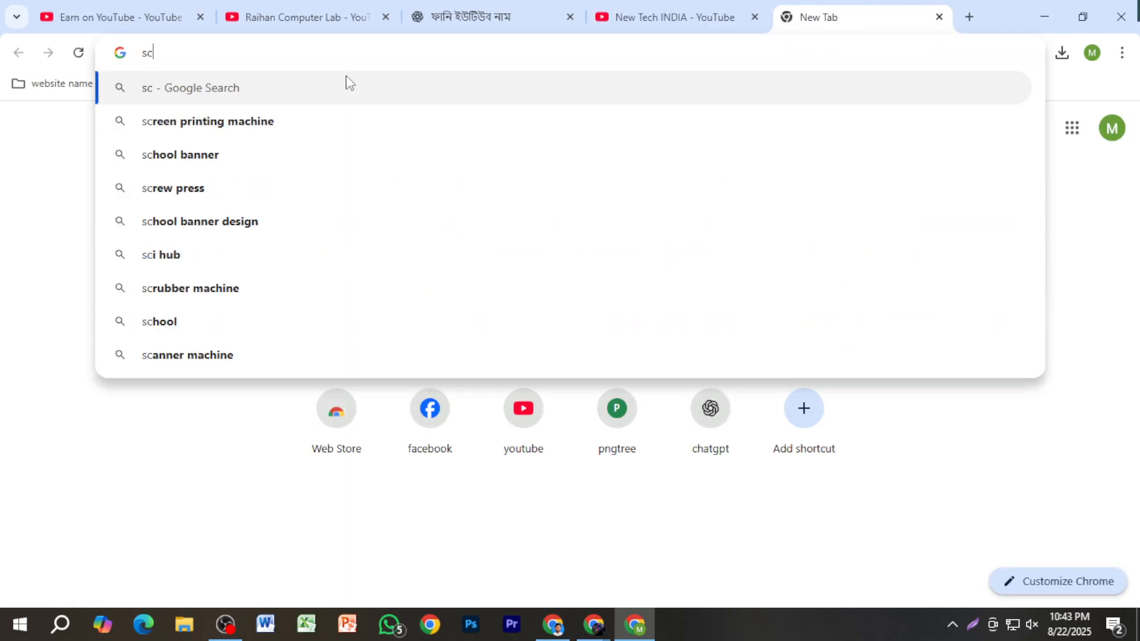
pyautogui.write('io')
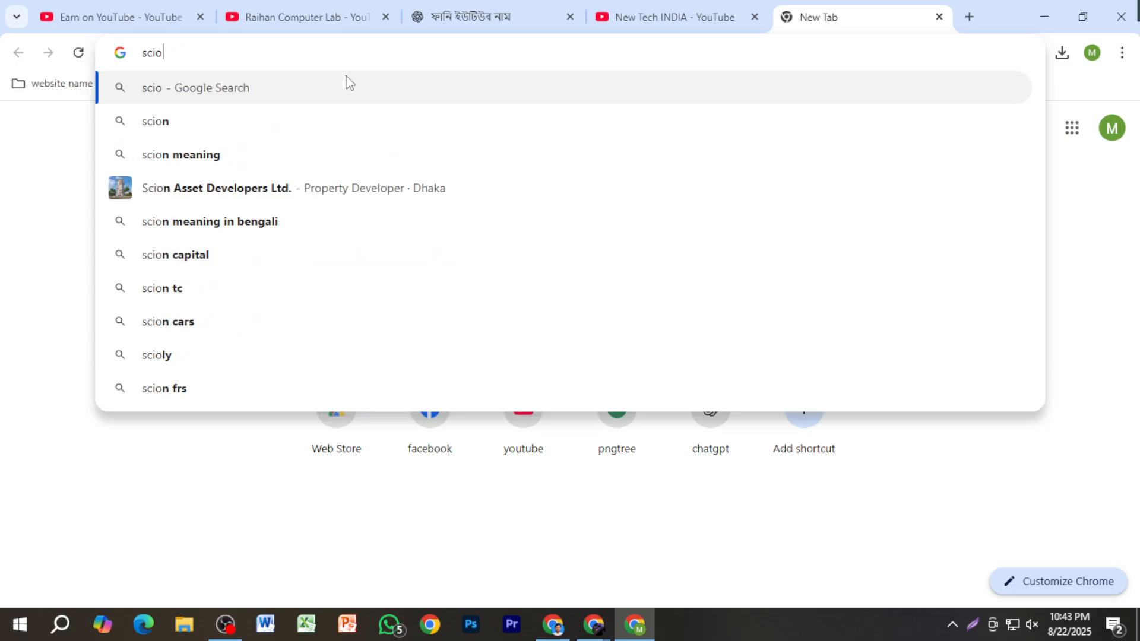
pyautogui.write('l b')
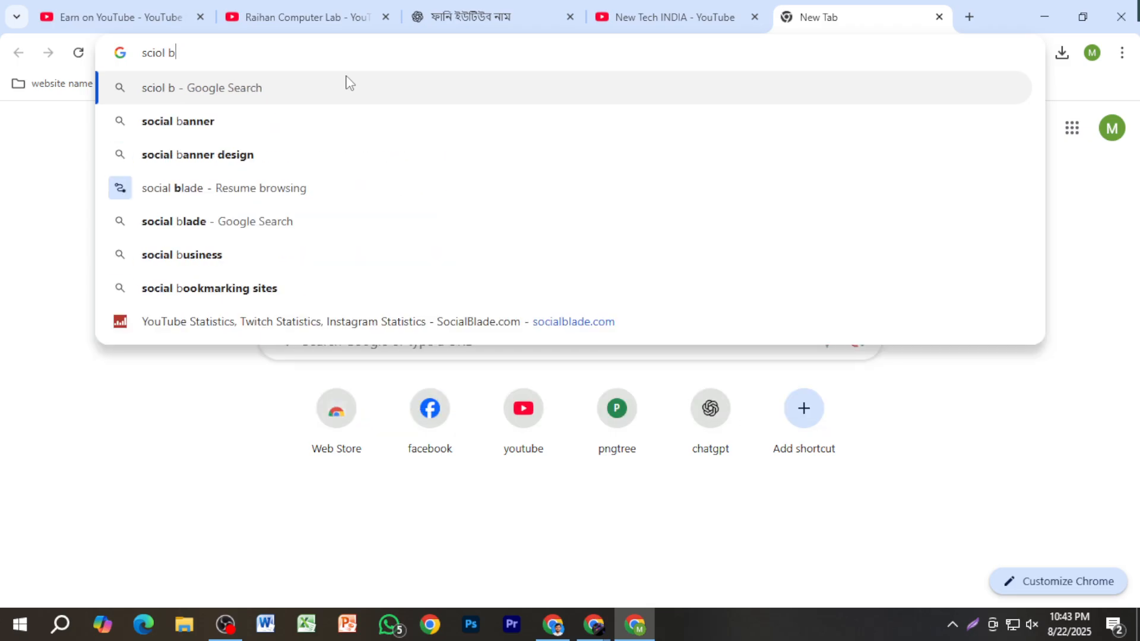
pyautogui.write('l')
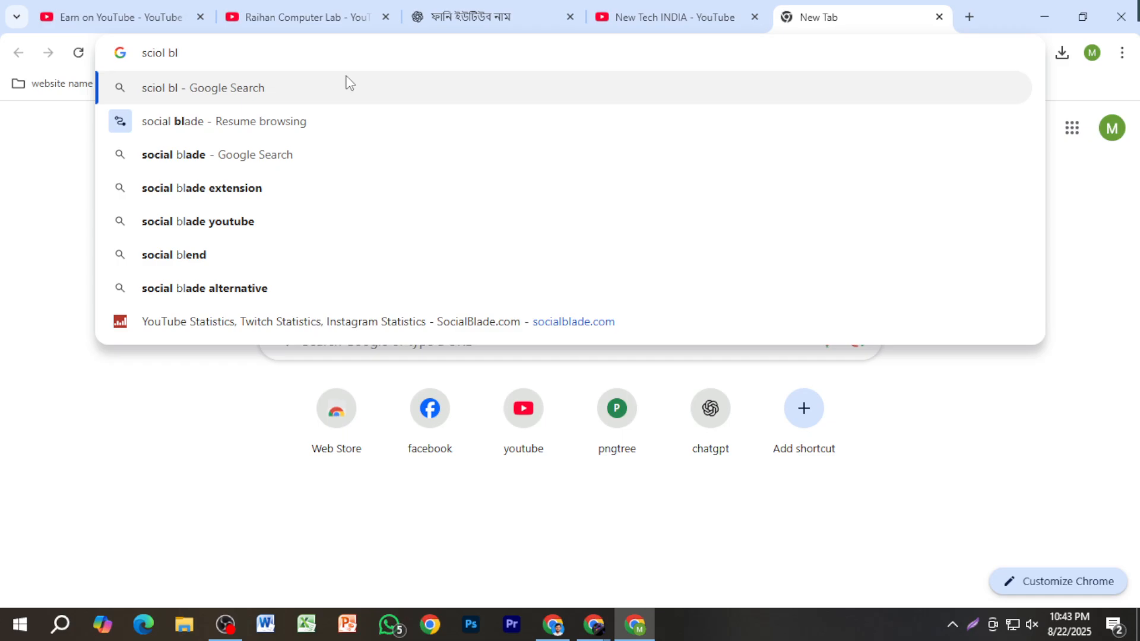
pyautogui.click(336, 151)
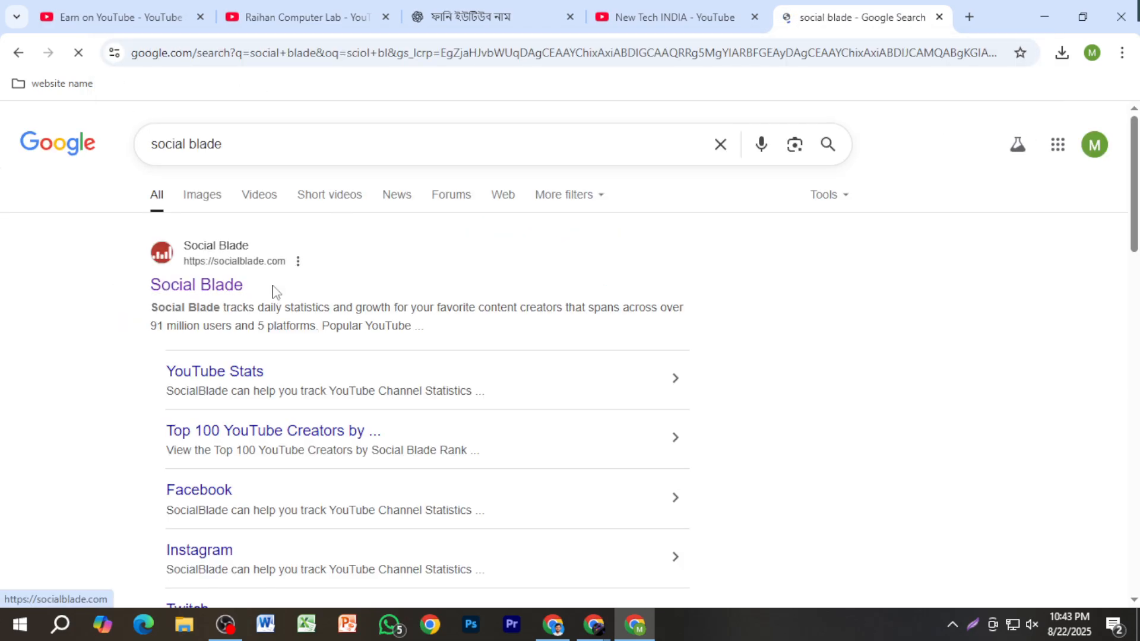
pyautogui.click(275, 291)
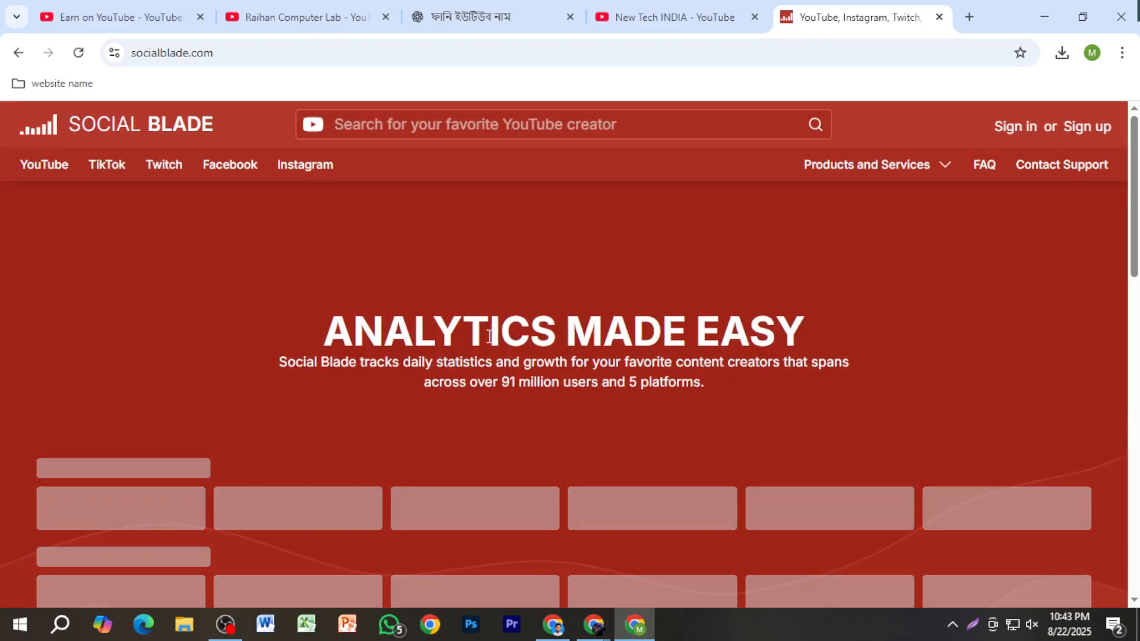
# Try to open New Tech INDIA's statistics by looking up the copied channel address in Social Blade's creator search.
pyautogui.click(437, 123)
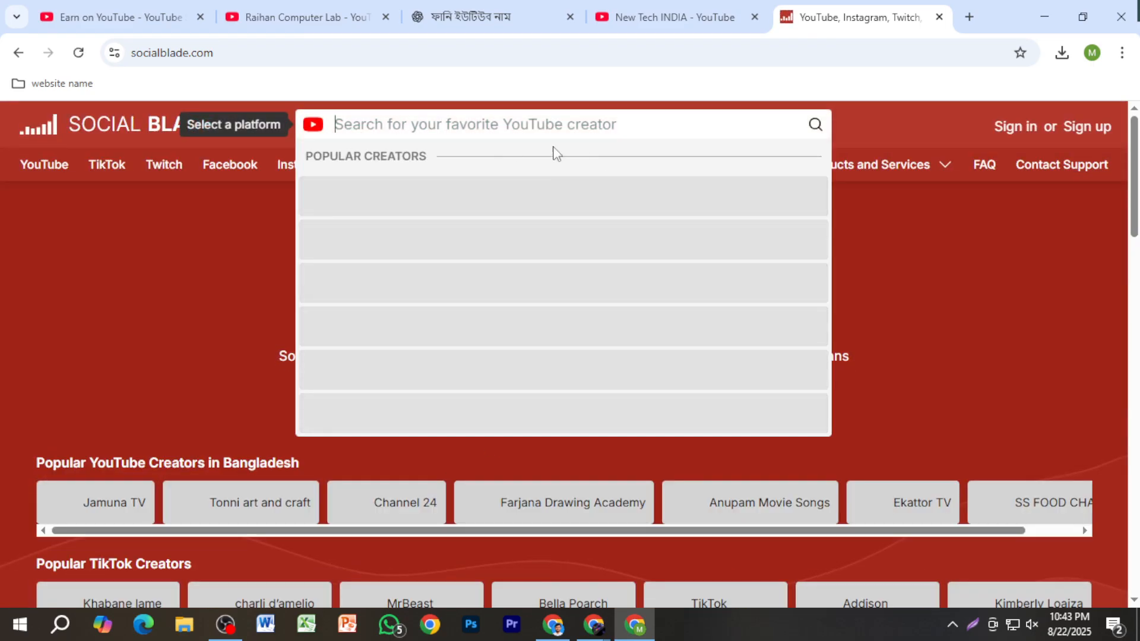
pyautogui.hotkey('ctrl', 'v')
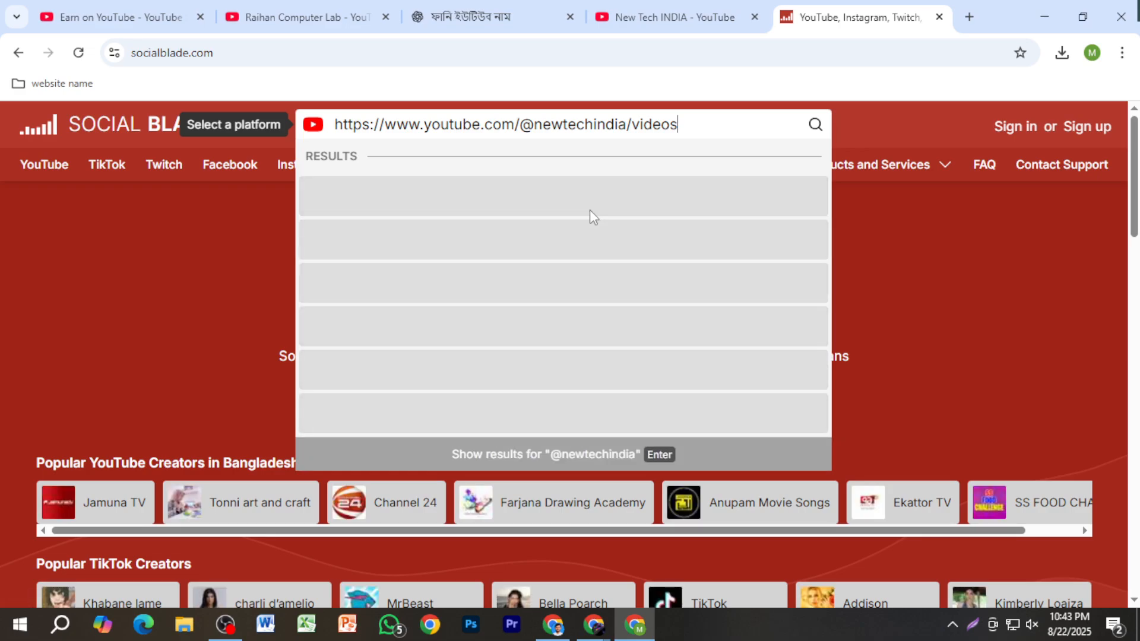
pyautogui.click(564, 194)
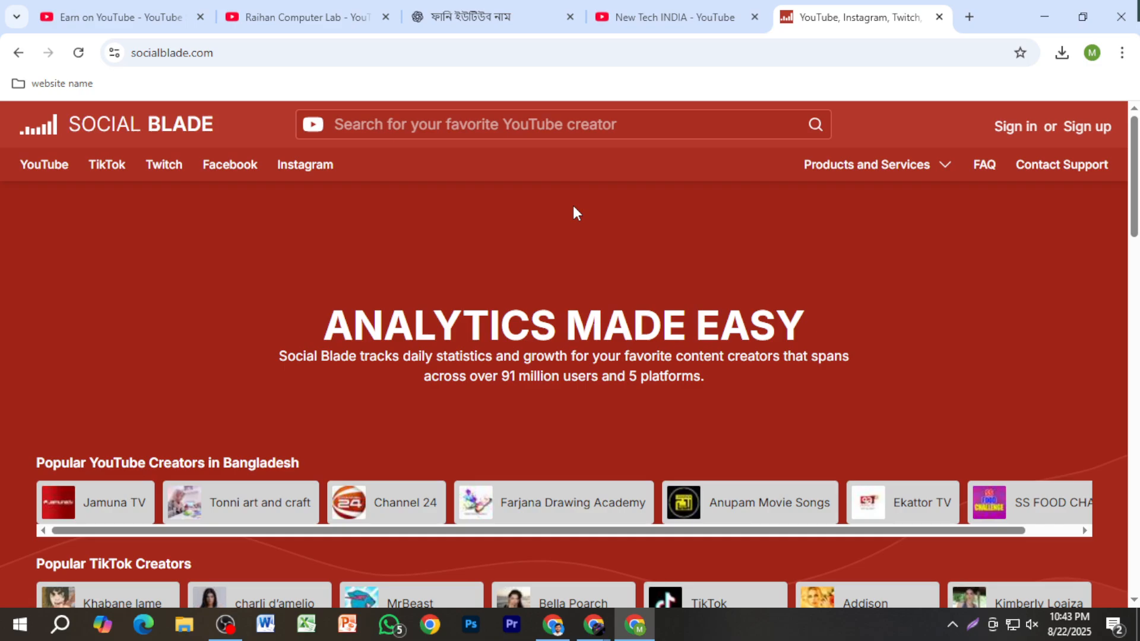
pyautogui.click(558, 126)
pyautogui.hotkey('ctrl', 'v')
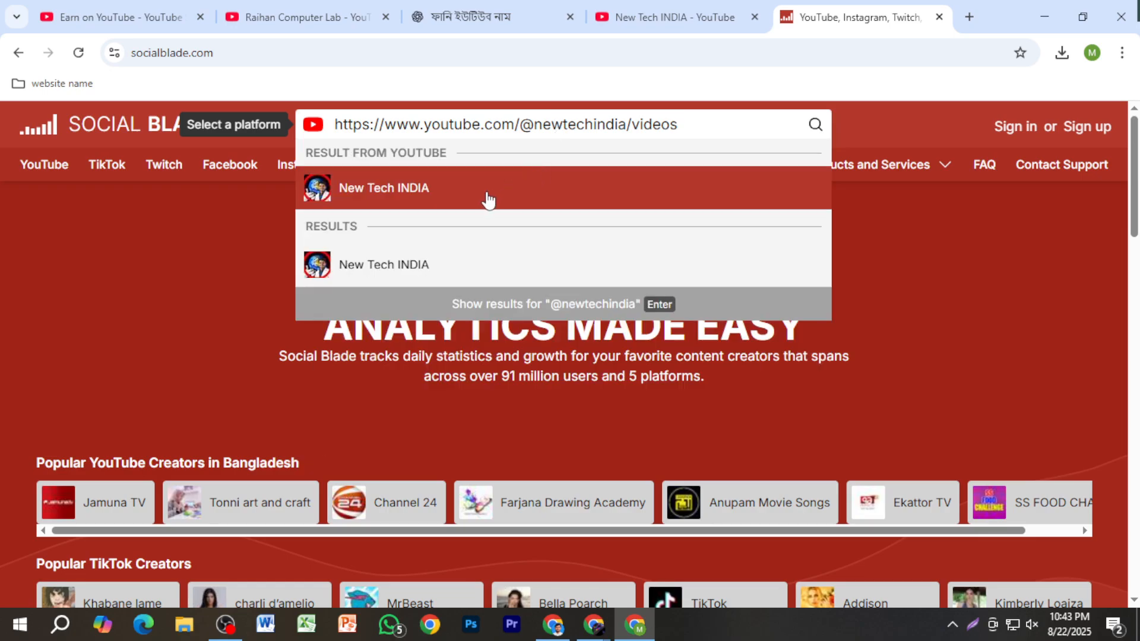
pyautogui.click(486, 189)
pyautogui.scroll(-10, 542, 308)
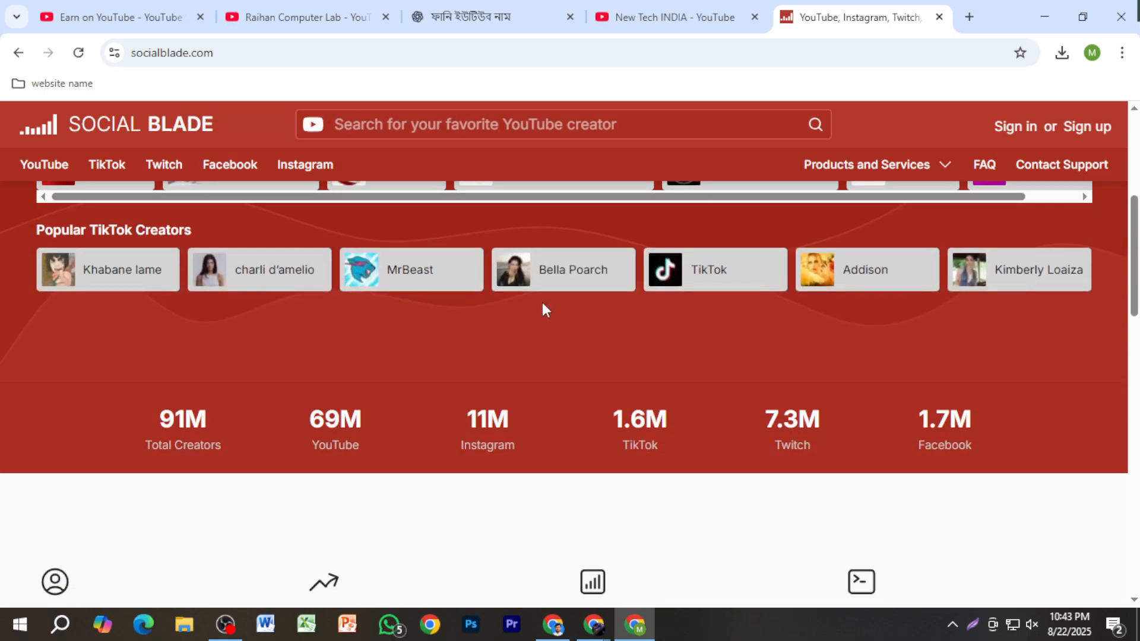
pyautogui.scroll(4, 543, 306)
pyautogui.scroll(5, 543, 307)
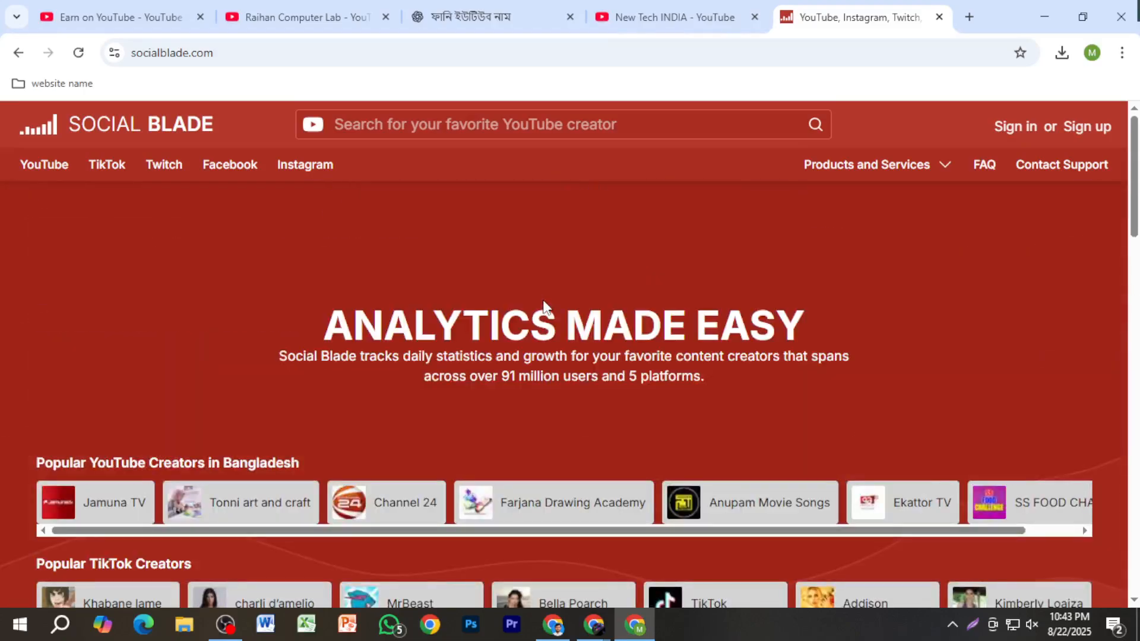
pyautogui.click(578, 124)
pyautogui.write('https://www.youtube.com/@newtechindia/videos')
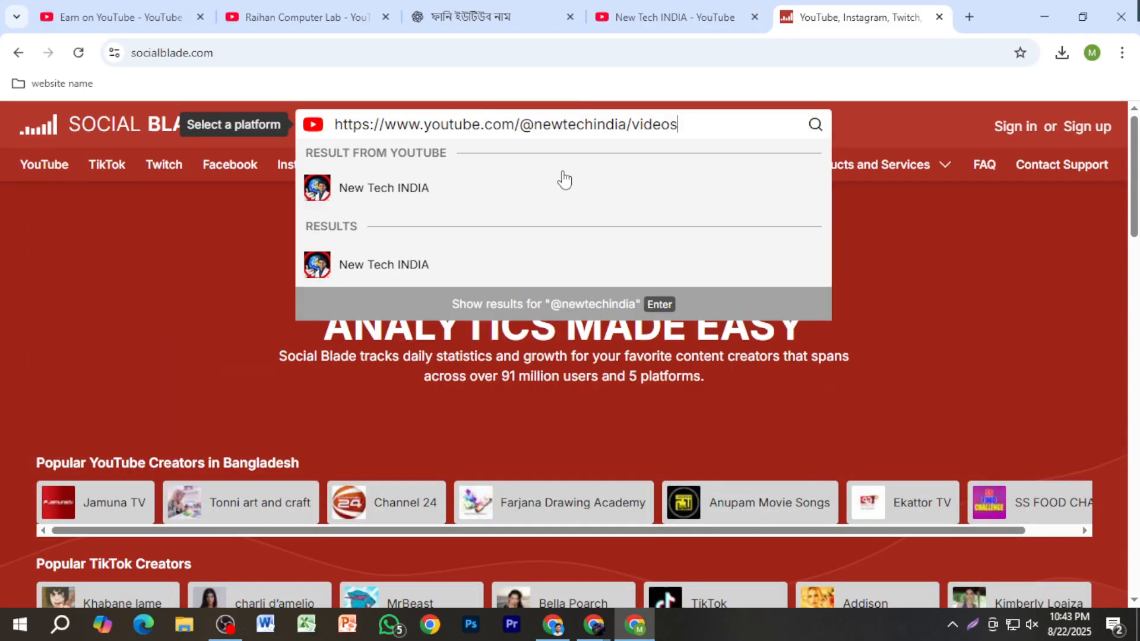
pyautogui.click(522, 266)
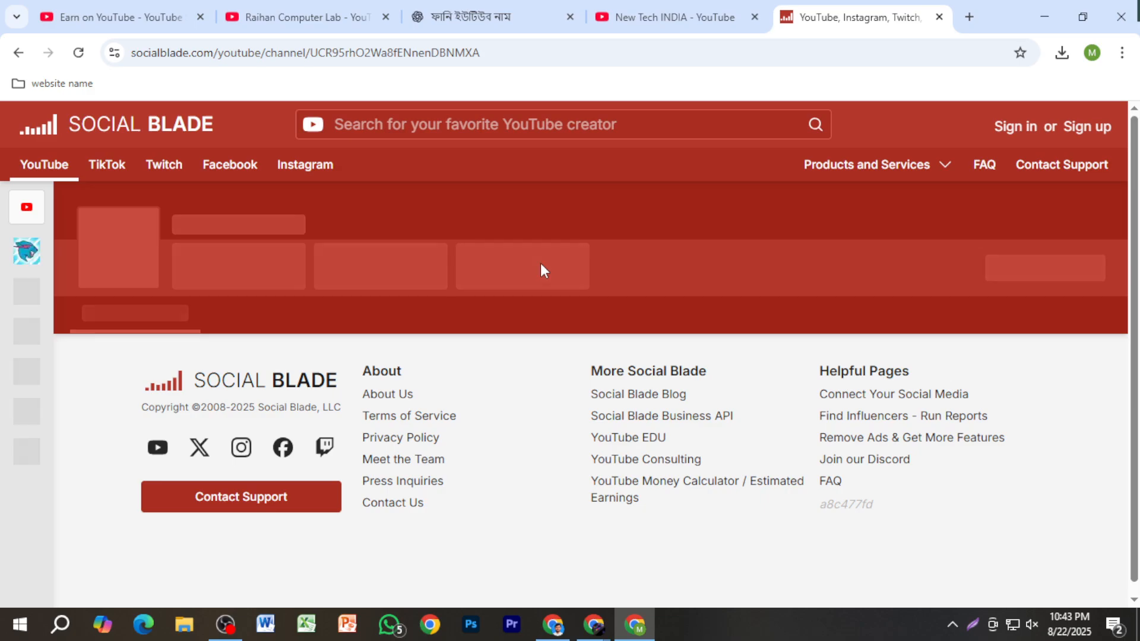
# Examine New Tech INDIA's channel ranks, 30-day figures, monthly and yearly estimated earnings and daily channel metrics.
pyautogui.scroll(-3, 618, 327)
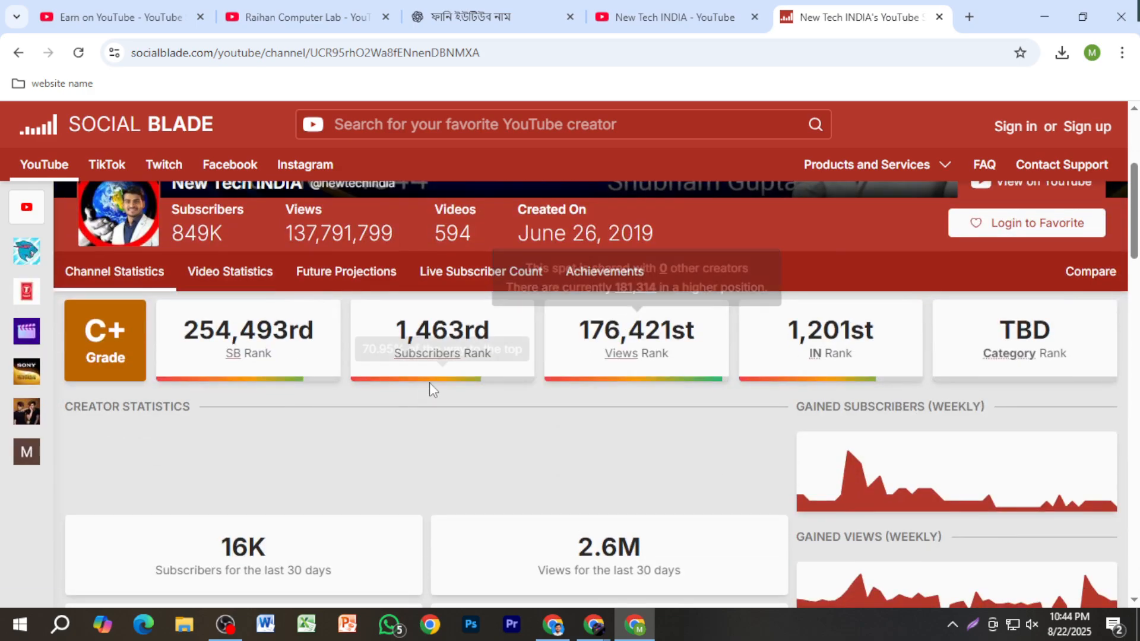
pyautogui.scroll(-4, 404, 396)
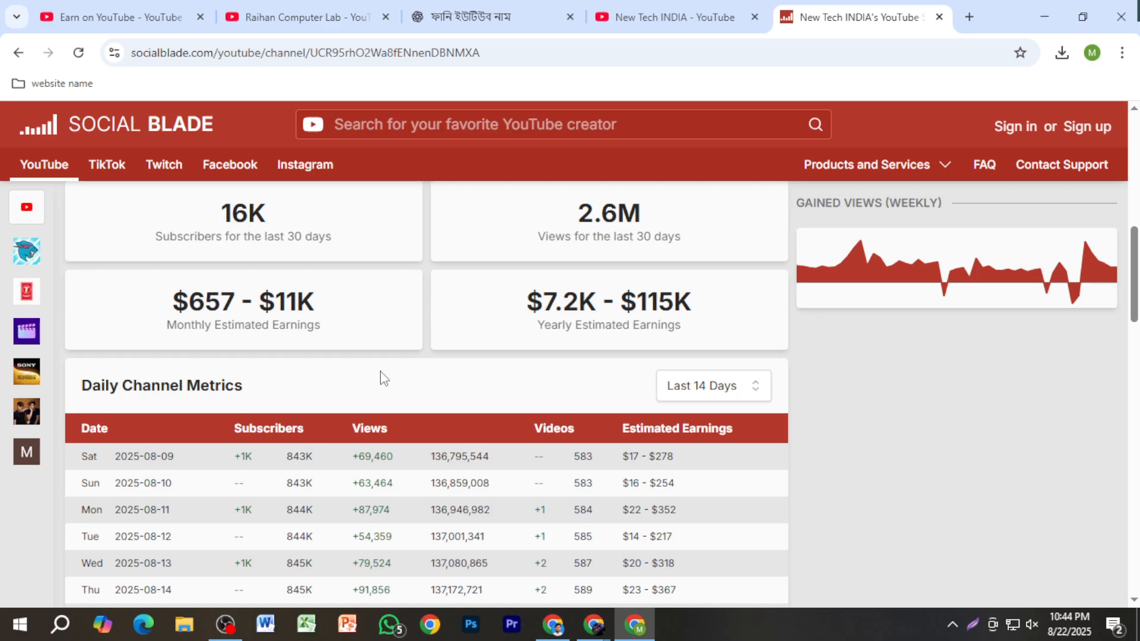
pyautogui.scroll(1, 380, 378)
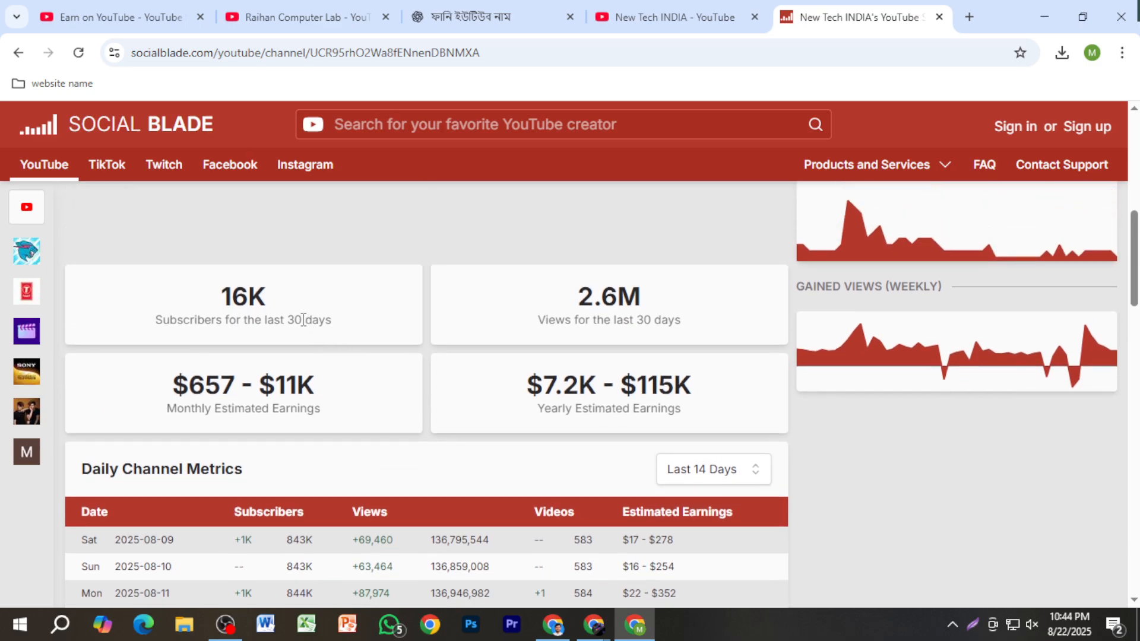
pyautogui.scroll(-2, 356, 393)
pyautogui.scroll(1, 366, 389)
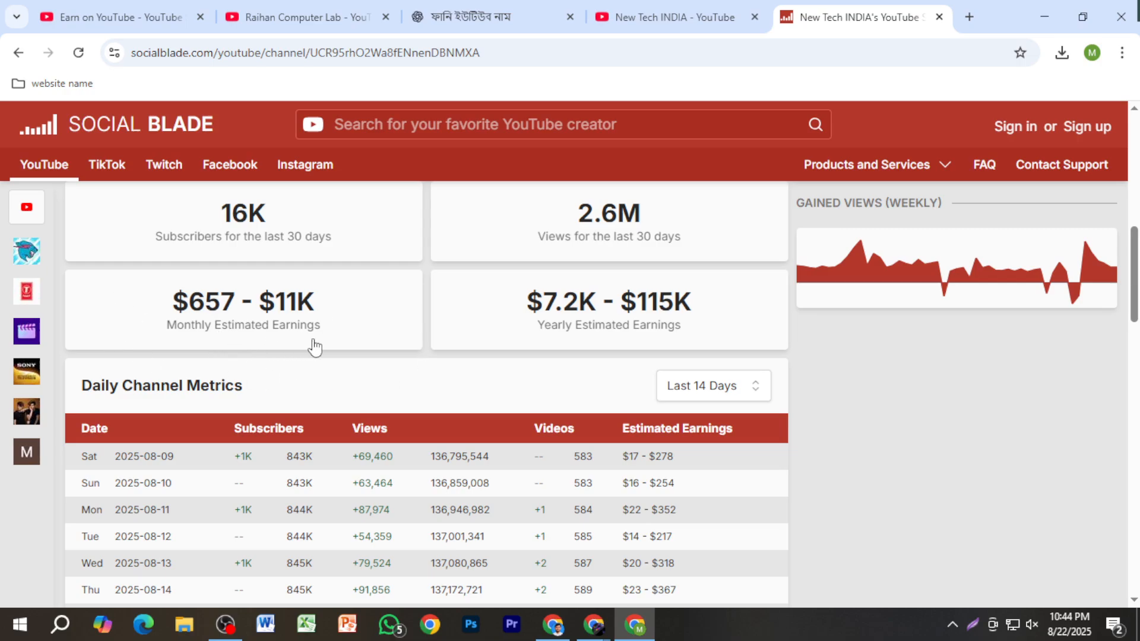
pyautogui.scroll(-2, 647, 454)
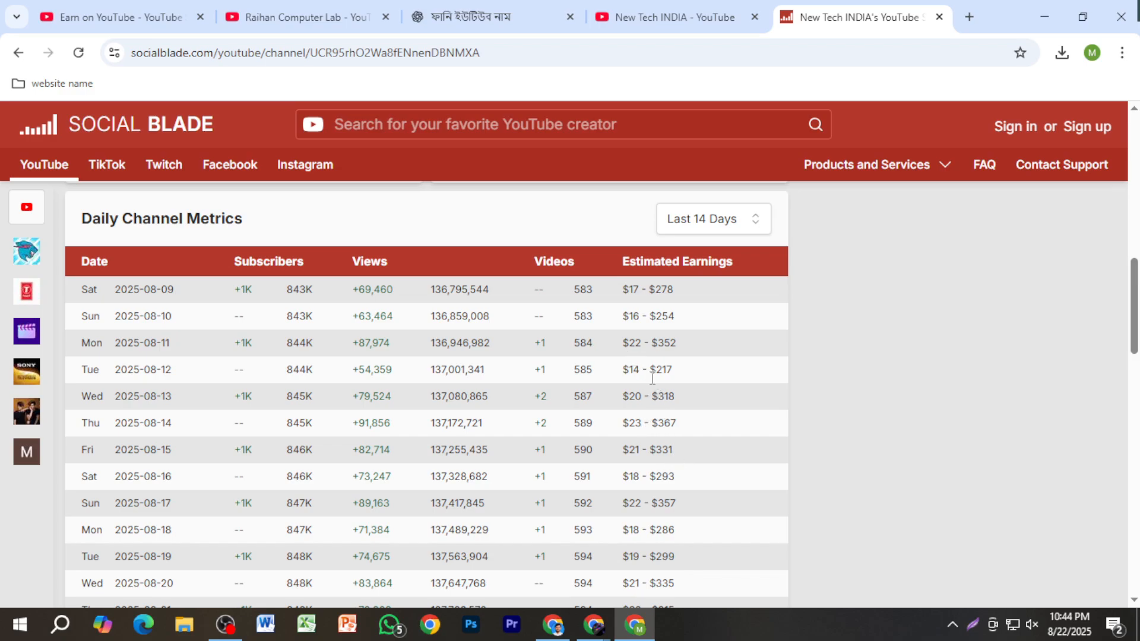
pyautogui.scroll(-3, 652, 378)
pyautogui.scroll(1, 659, 410)
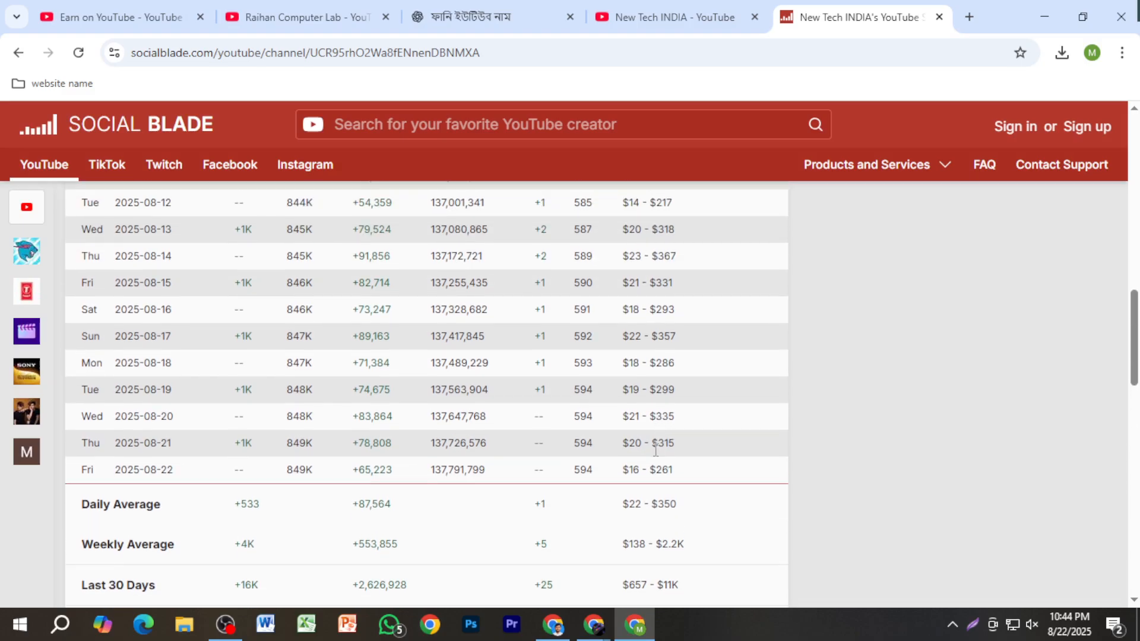
# Switch to the Windows Calculator, multiply 20 by 121 and close it.
pyautogui.click(20, 623)
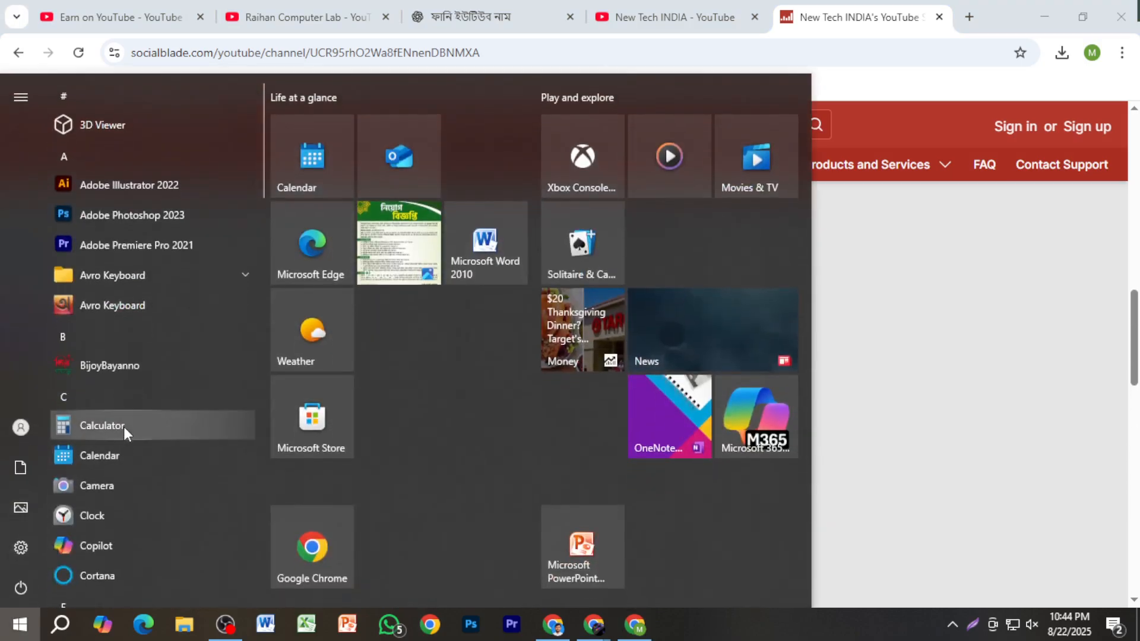
pyautogui.click(137, 426)
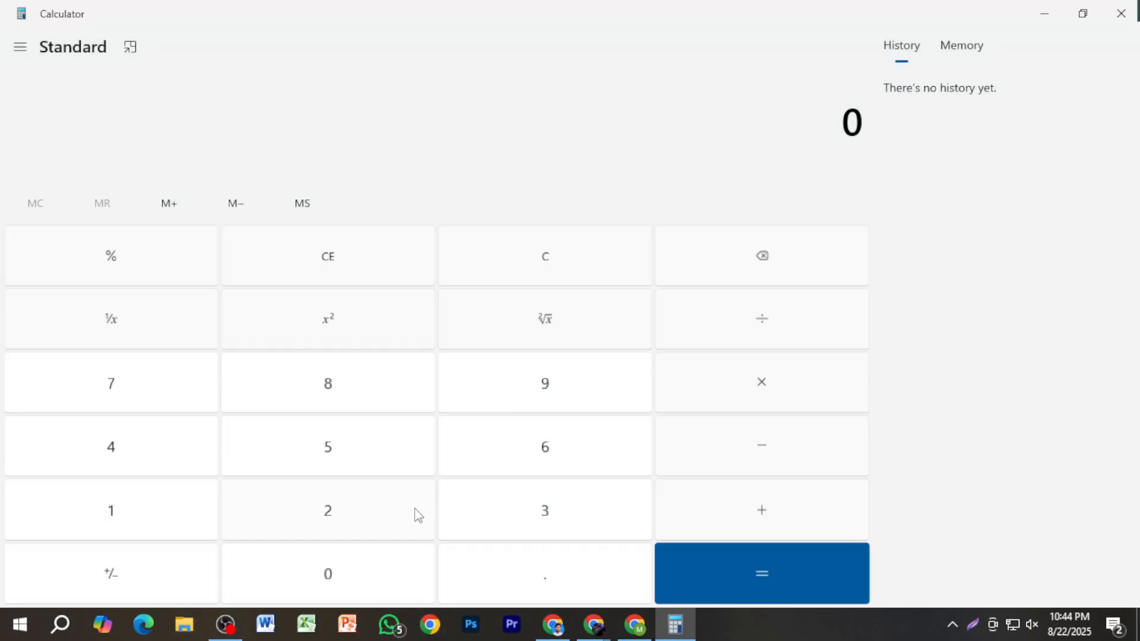
pyautogui.click(415, 514)
pyautogui.click(351, 560)
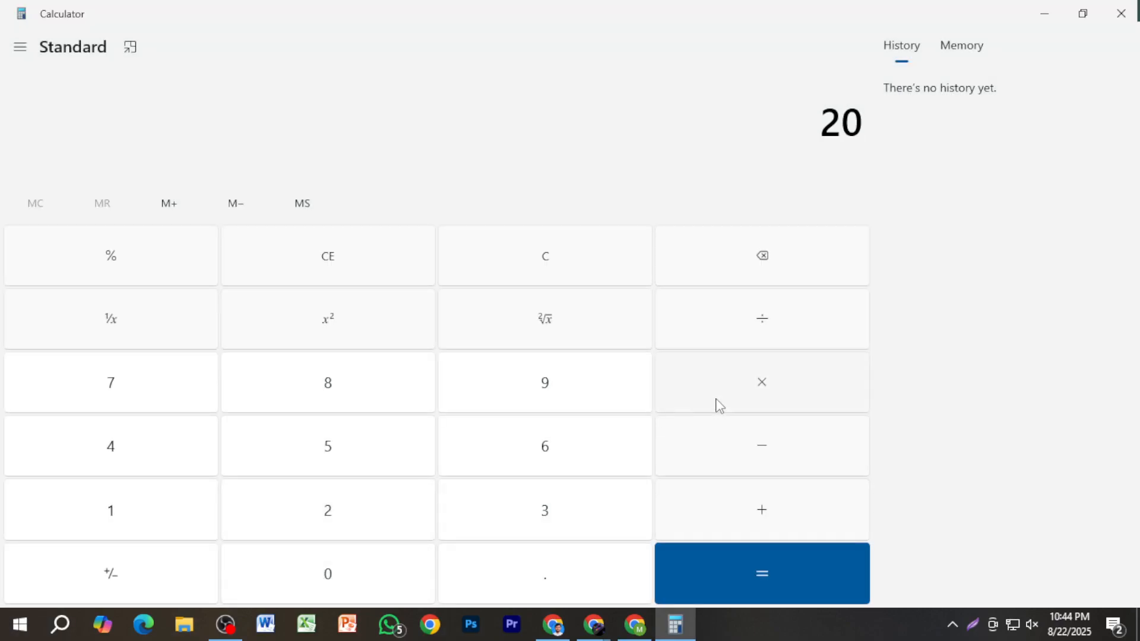
pyautogui.click(120, 510)
pyautogui.click(338, 516)
pyautogui.click(565, 521)
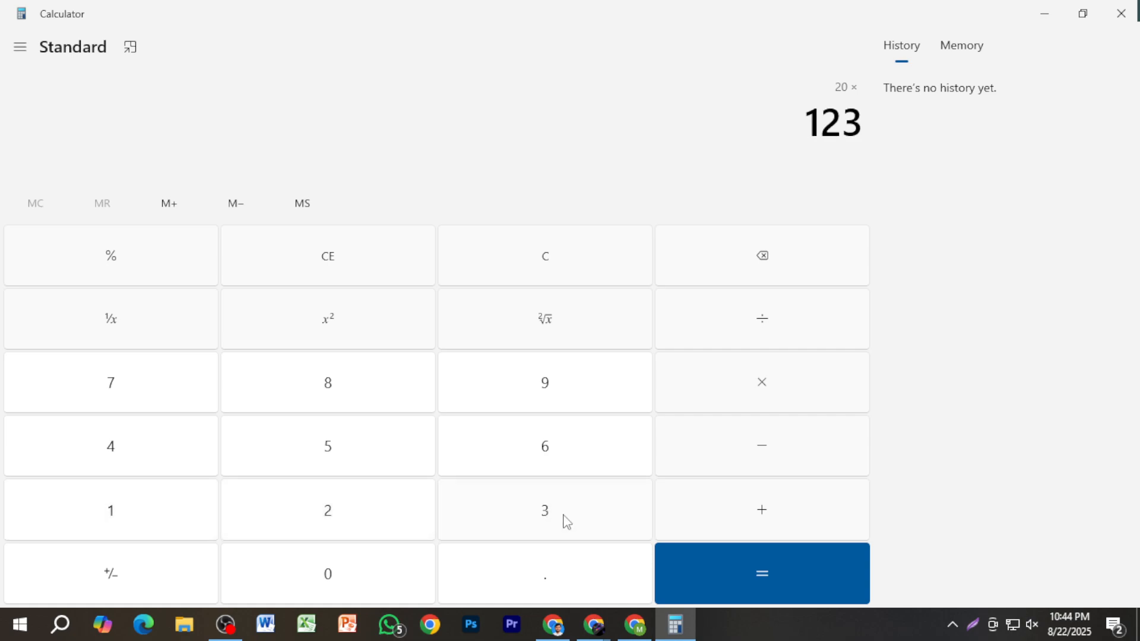
pyautogui.click(837, 247)
pyautogui.click(164, 532)
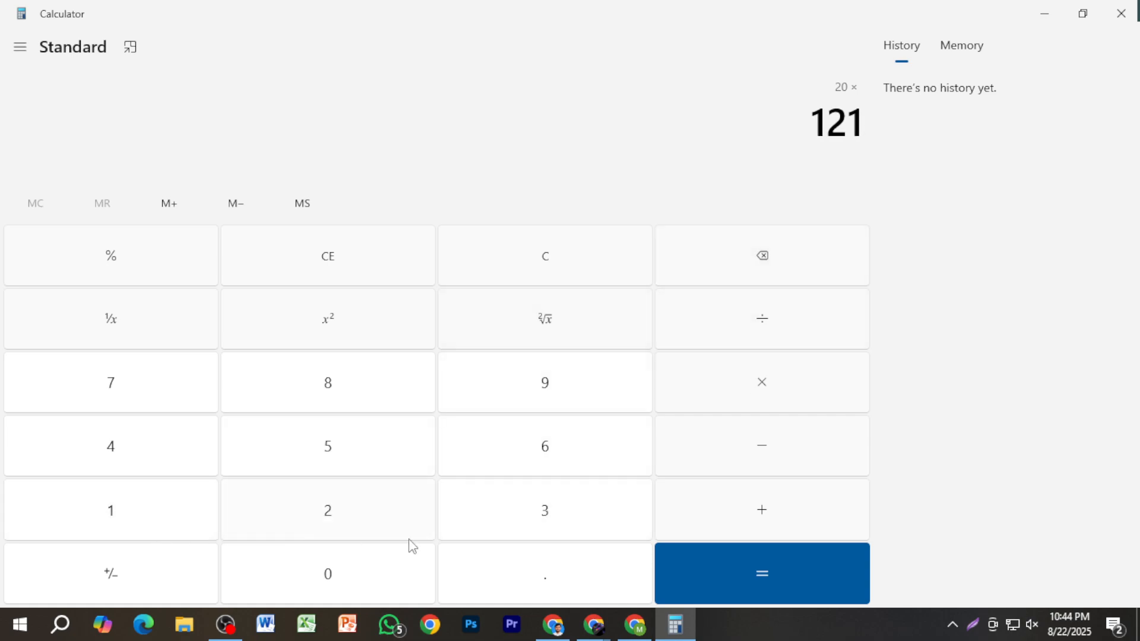
pyautogui.click(736, 577)
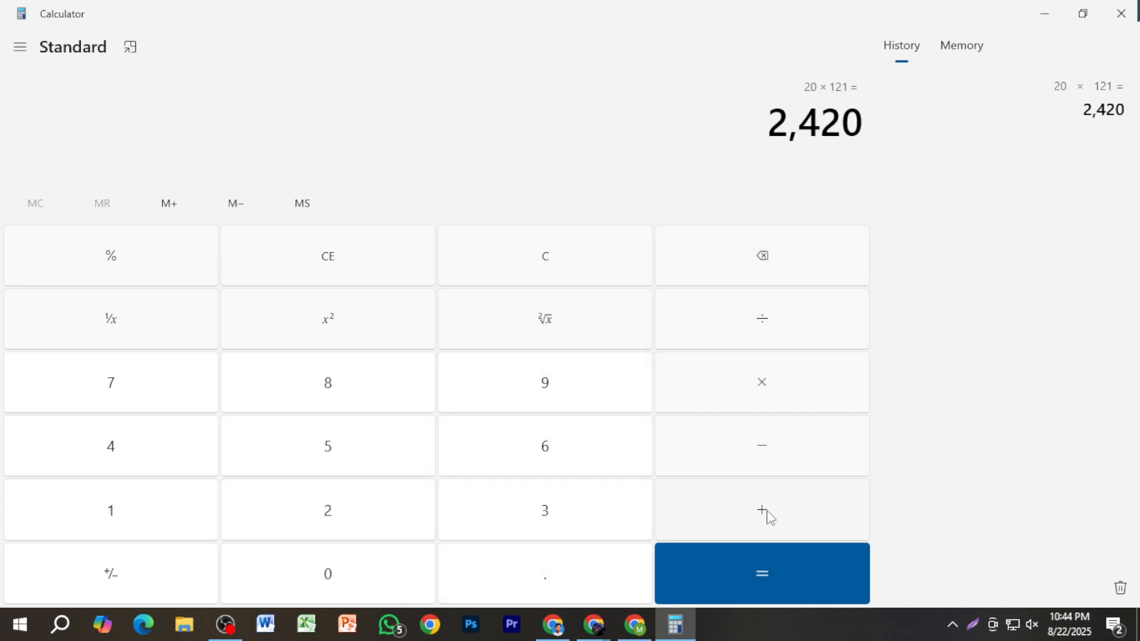
pyautogui.click(1121, 13)
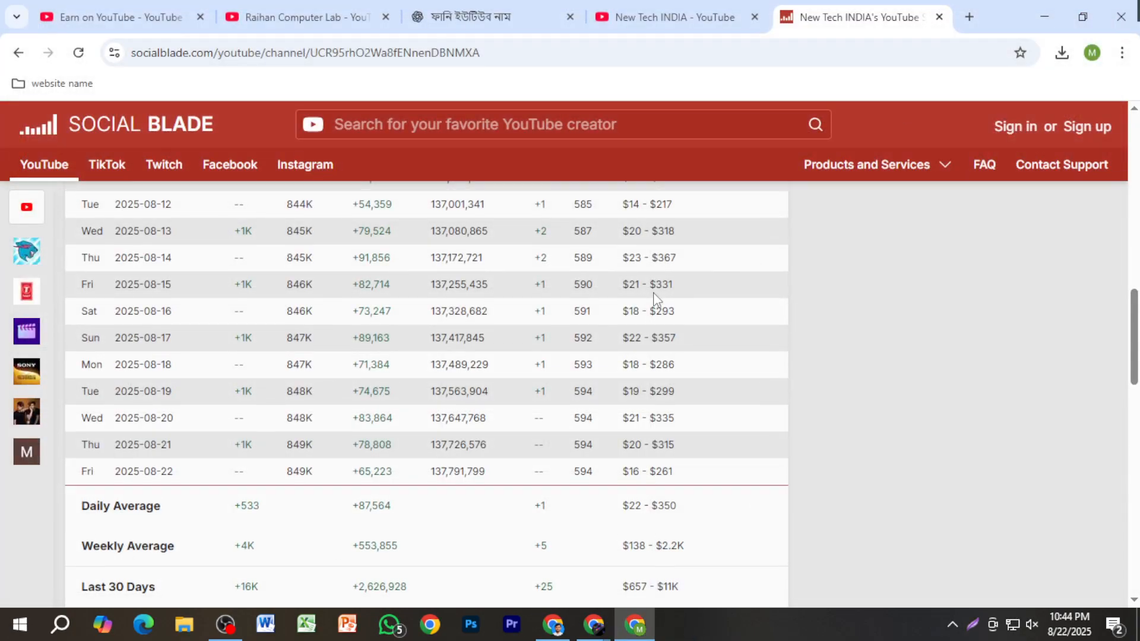
# Review the daily channel metrics table from its start, and return to the New Tech INDIA profile details on YouTube.
pyautogui.scroll(1, 656, 356)
pyautogui.scroll(1, 657, 279)
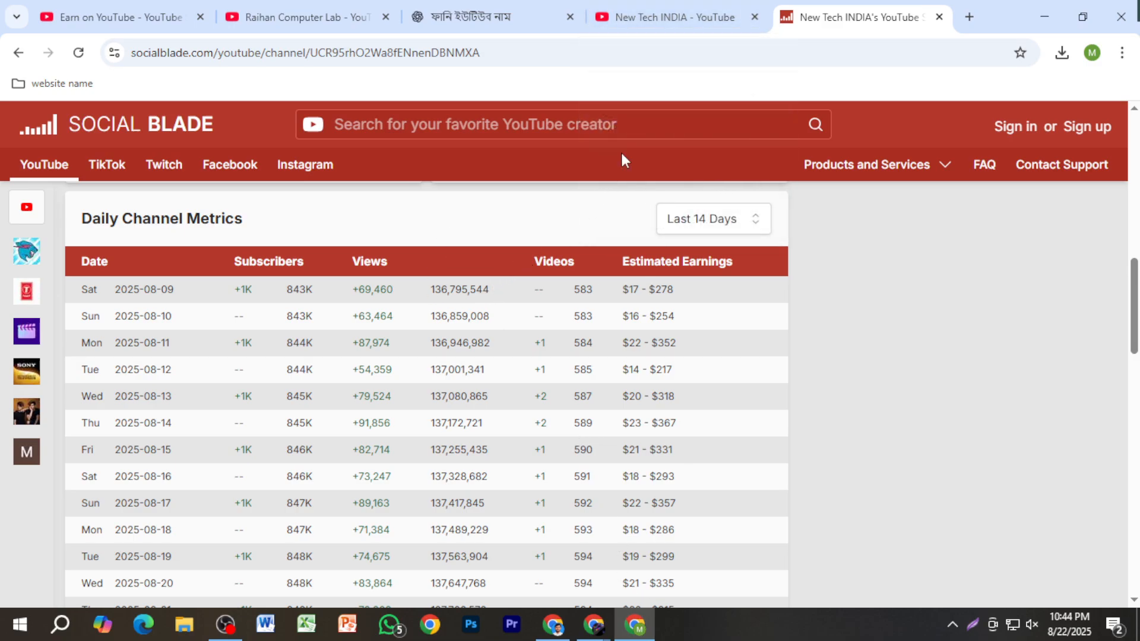
pyautogui.click(674, 16)
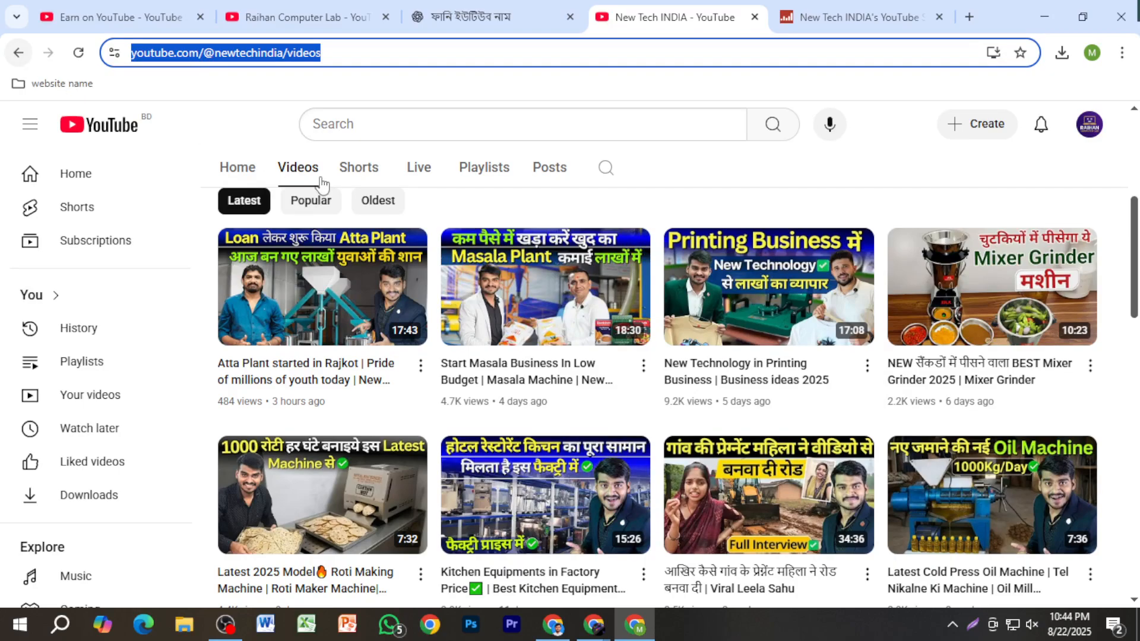
pyautogui.scroll(4, 542, 275)
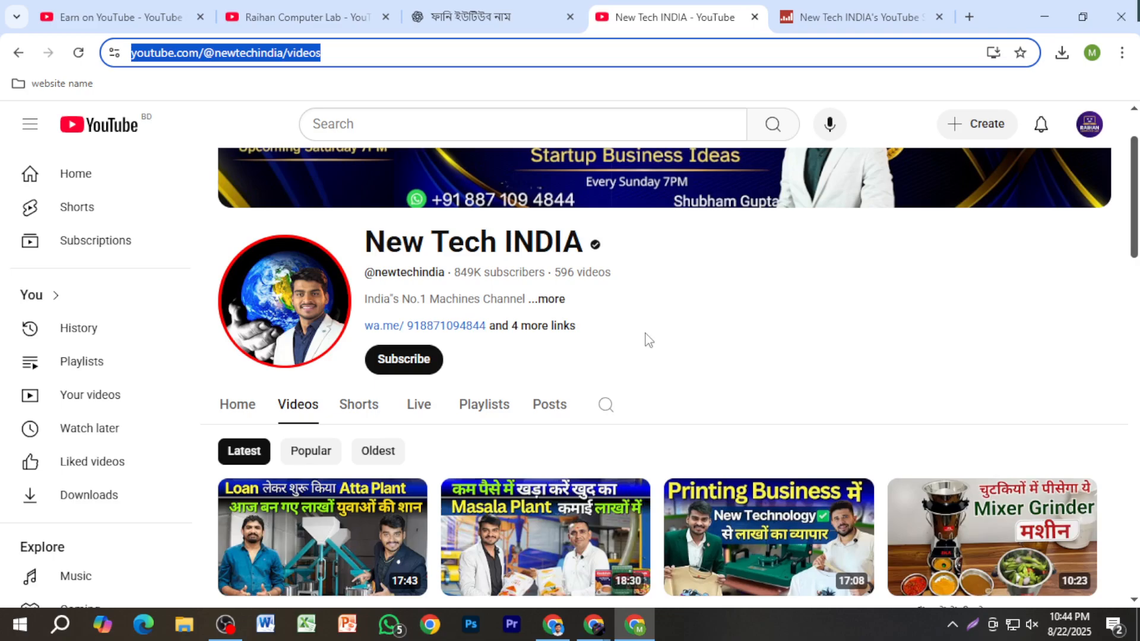
# Browse the titles, thumbnails and view counts of New Tech INDIA's latest videos.
pyautogui.scroll(-4, 603, 395)
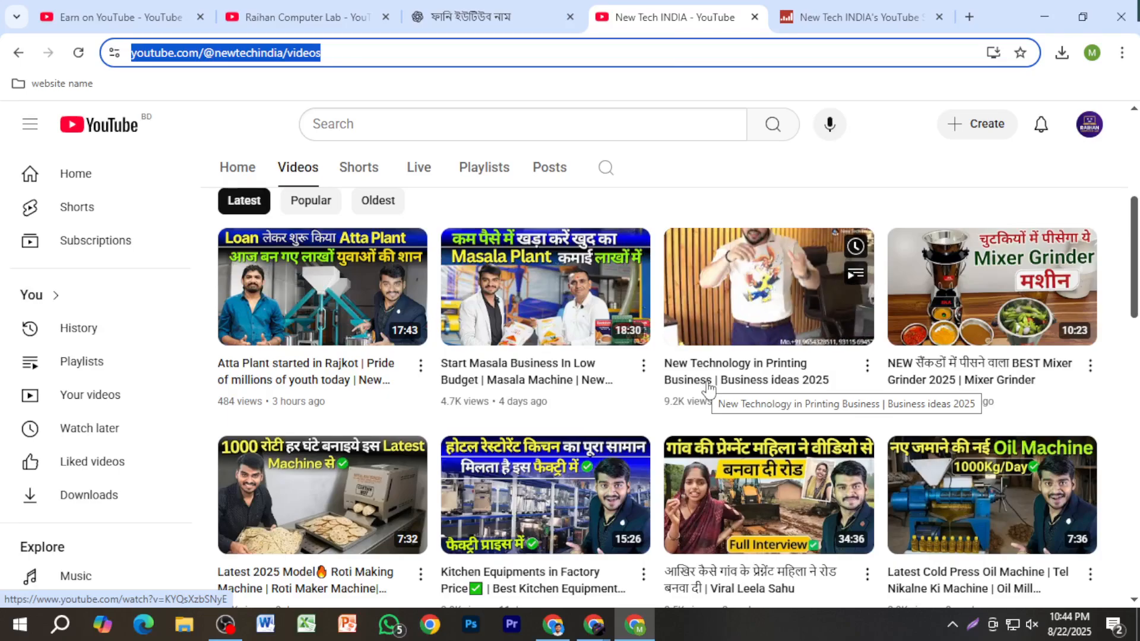
pyautogui.scroll(-4, 622, 275)
pyautogui.scroll(-4, 622, 275)
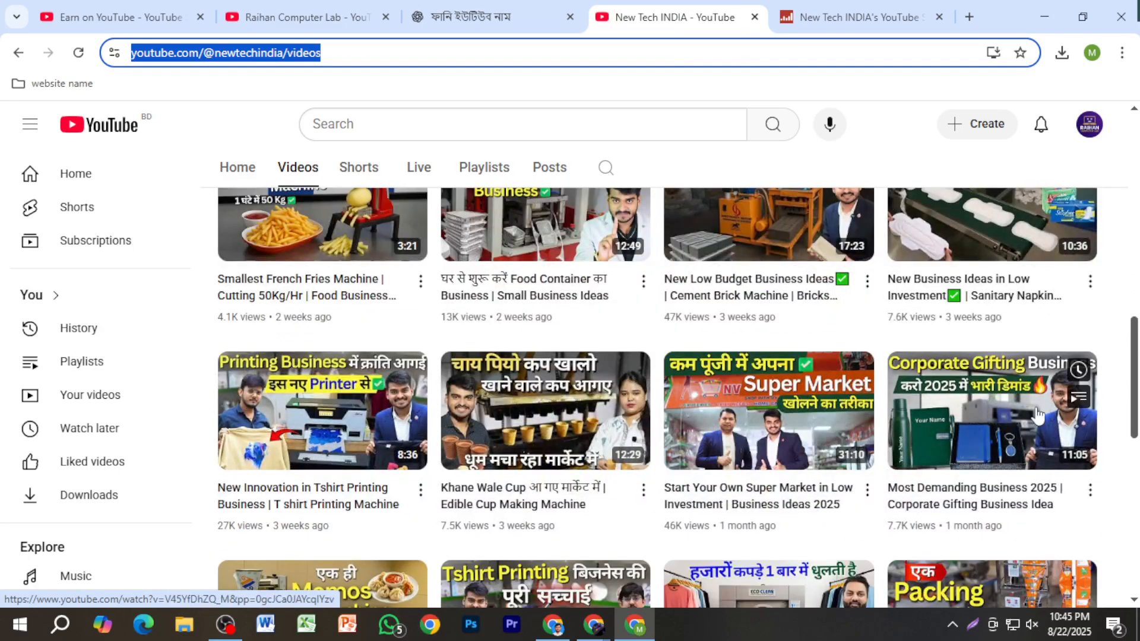
pyautogui.scroll(-10, 463, 444)
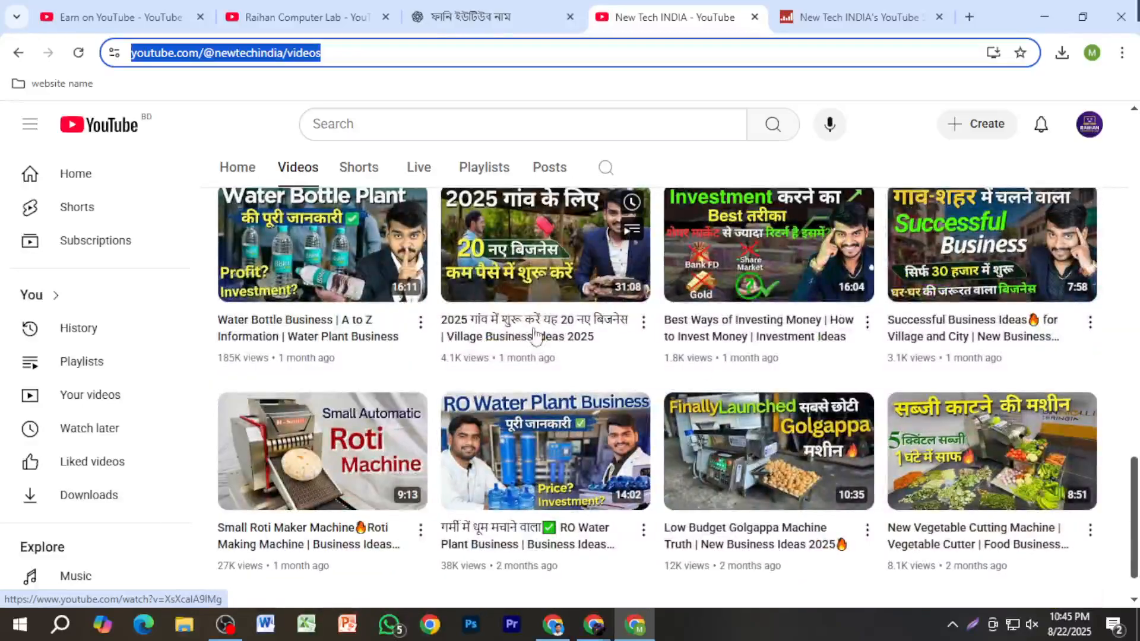
pyautogui.scroll(-5, 523, 279)
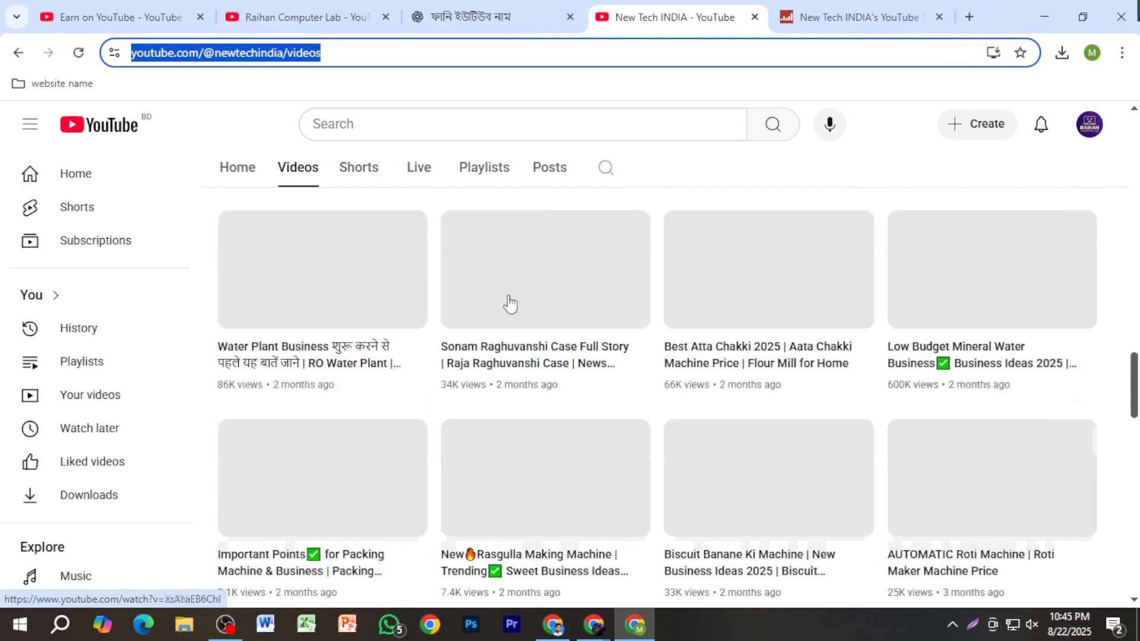
# Return to New Tech INDIA's channel home page, look through its featured sections, and reopen its list of latest videos.
pyautogui.click(19, 52)
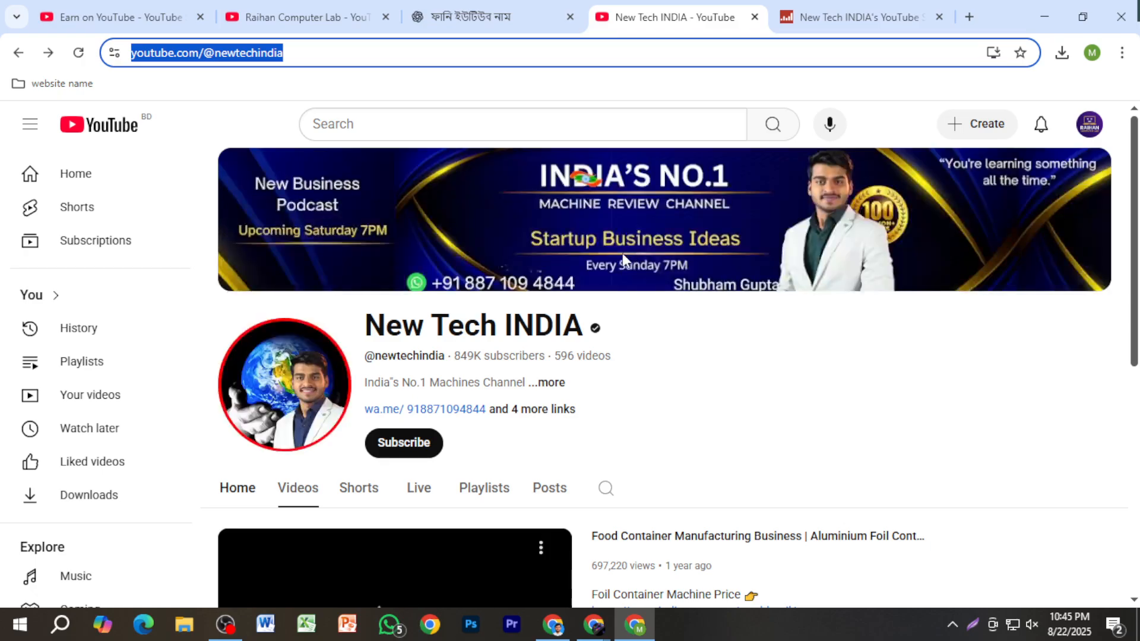
pyautogui.scroll(-10, 629, 395)
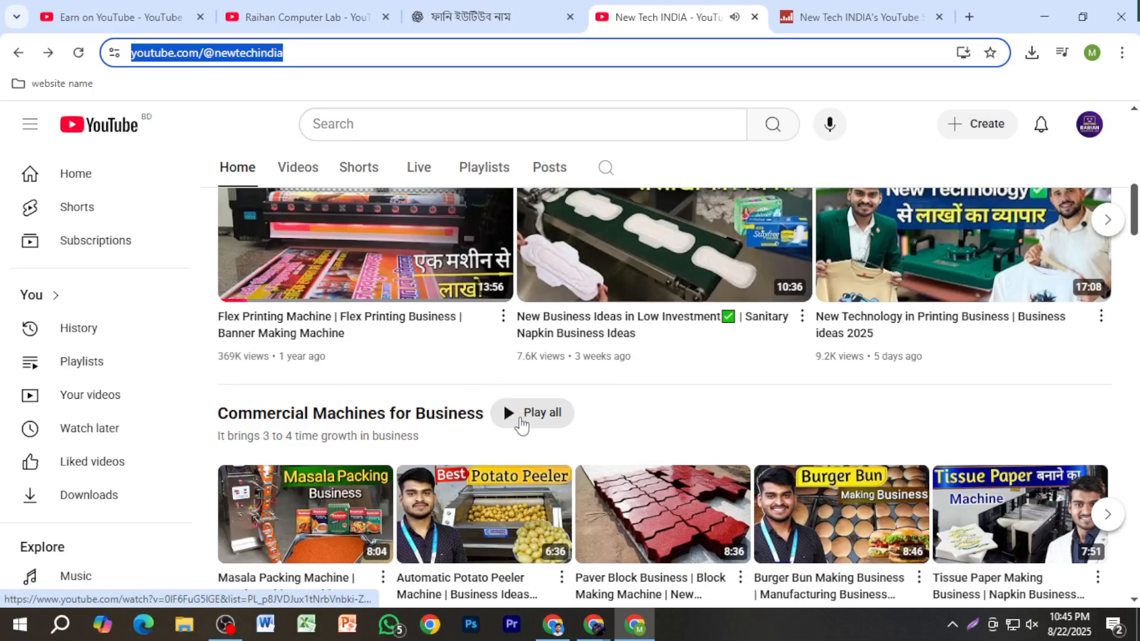
pyautogui.scroll(-1, 523, 446)
pyautogui.scroll(2, 523, 451)
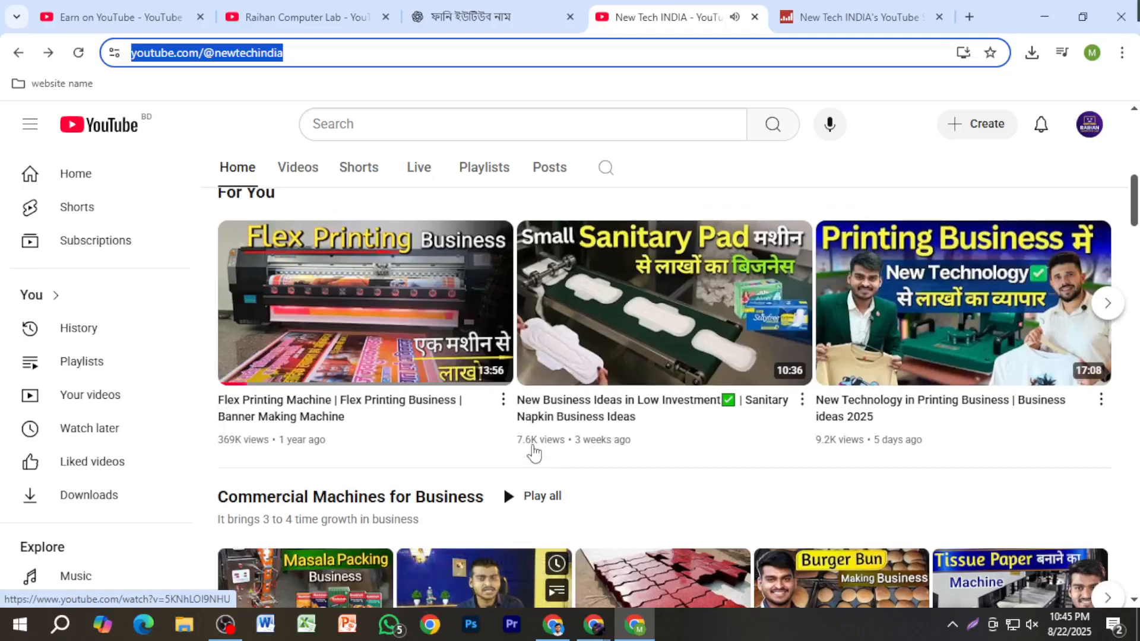
pyautogui.click(309, 177)
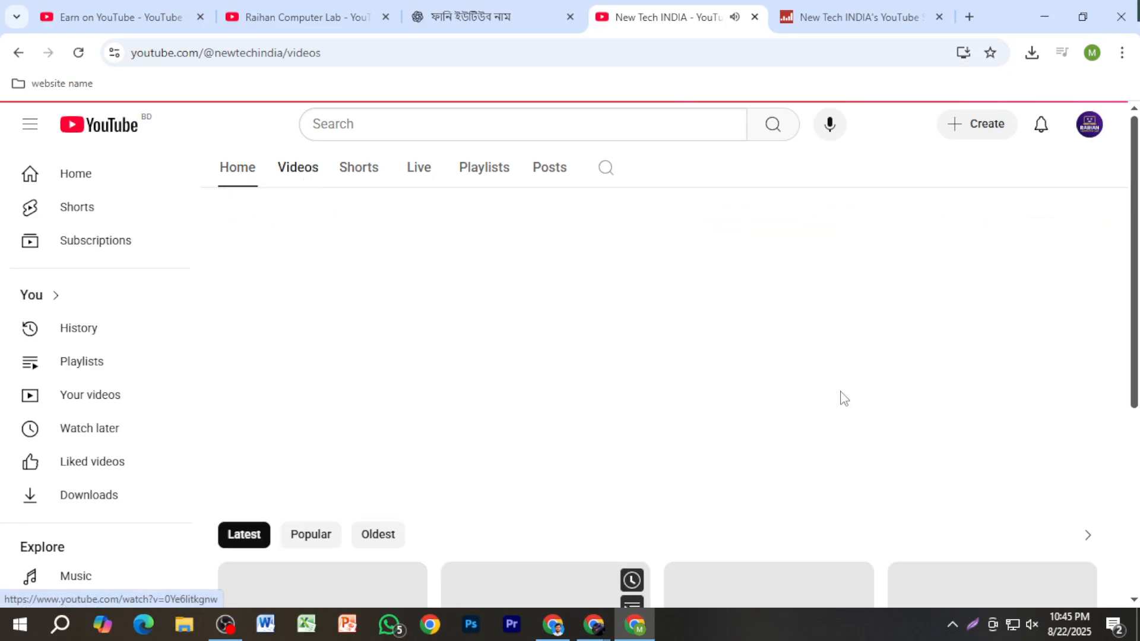
pyautogui.scroll(-3, 789, 407)
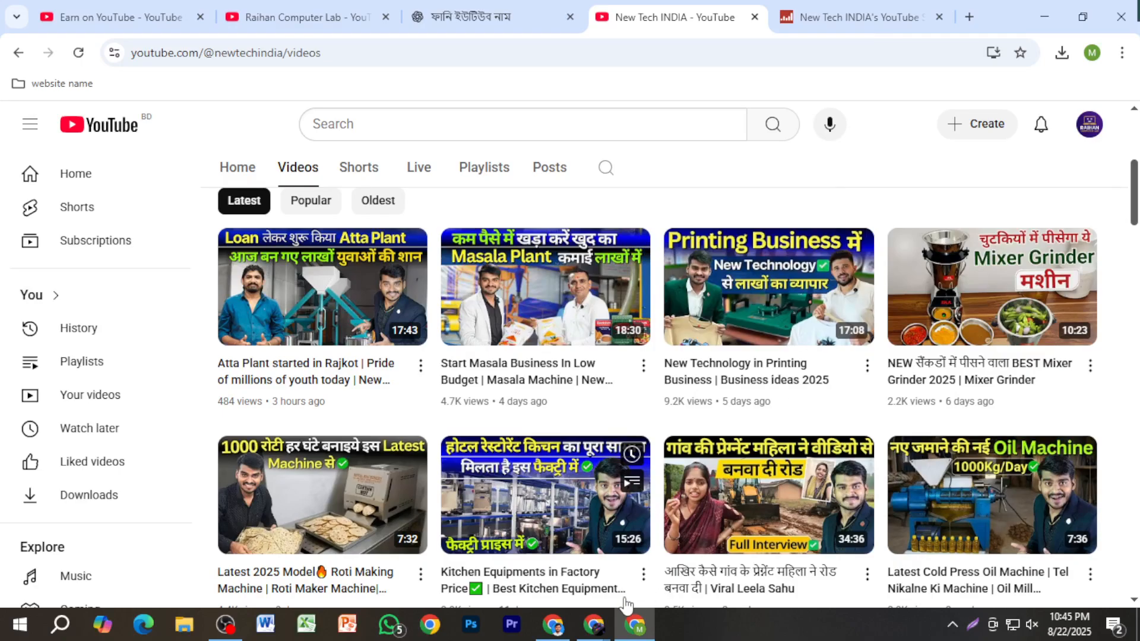
# Switch to the Google Meet call window and bring OBS Studio to the front.
pyautogui.moveTo(594, 625)
pyautogui.click(551, 539)
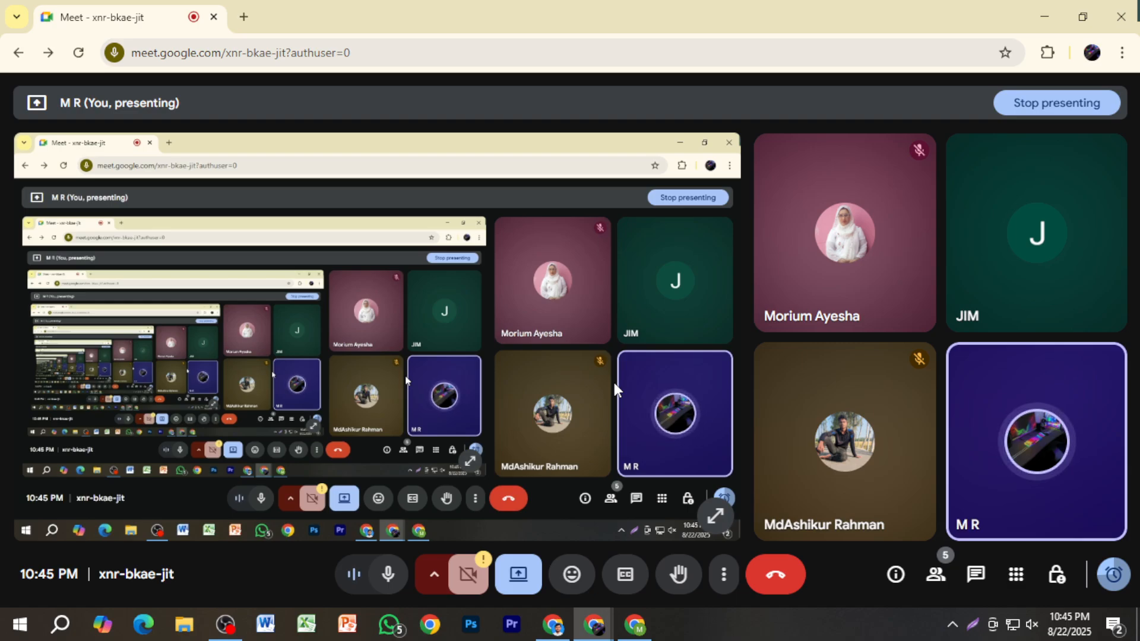
pyautogui.click(230, 627)
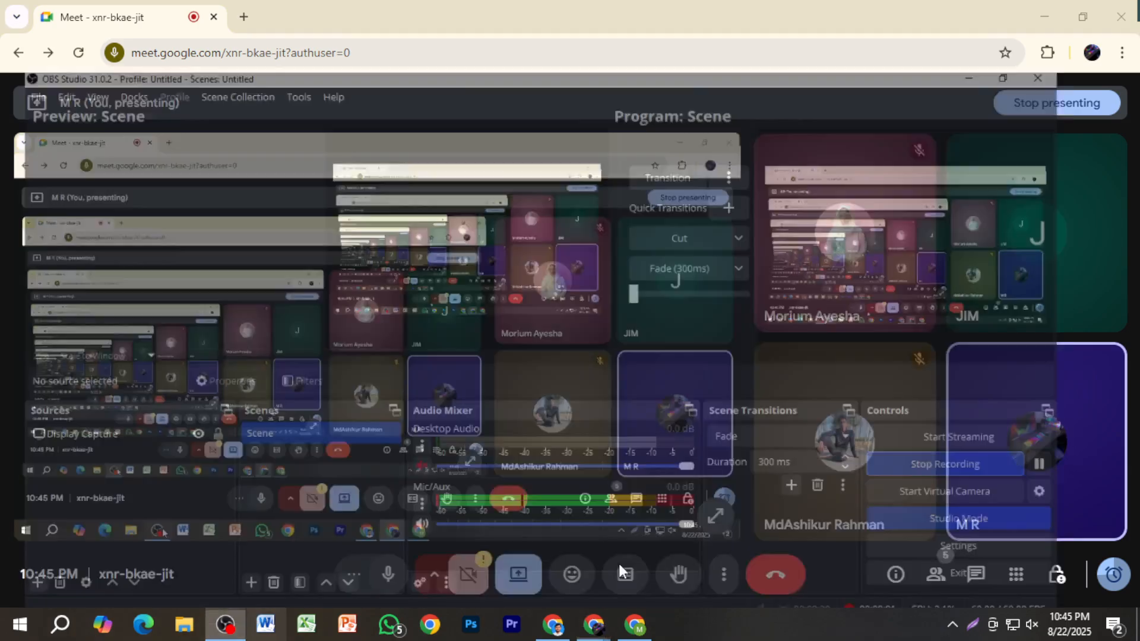